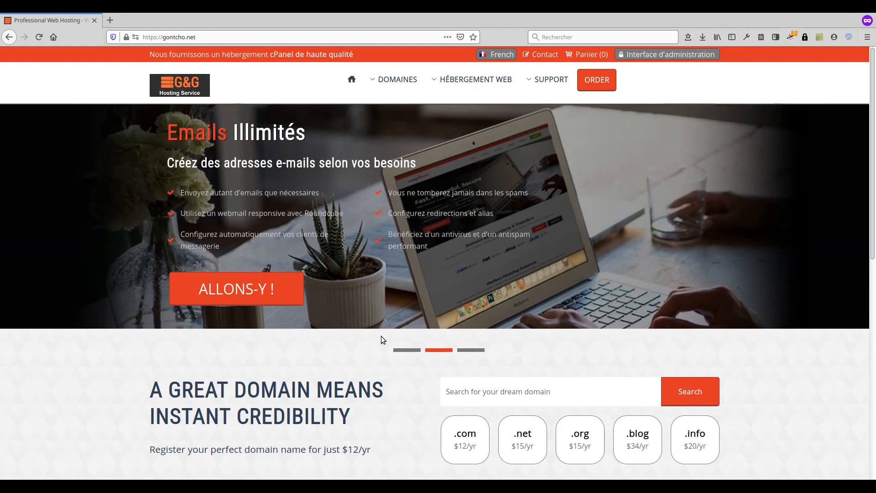
Step: Go to 'Enregistrer un nom de domaine' under the DOMAINES menu to see domain pricing
scroll(382, 338, "down", 10)
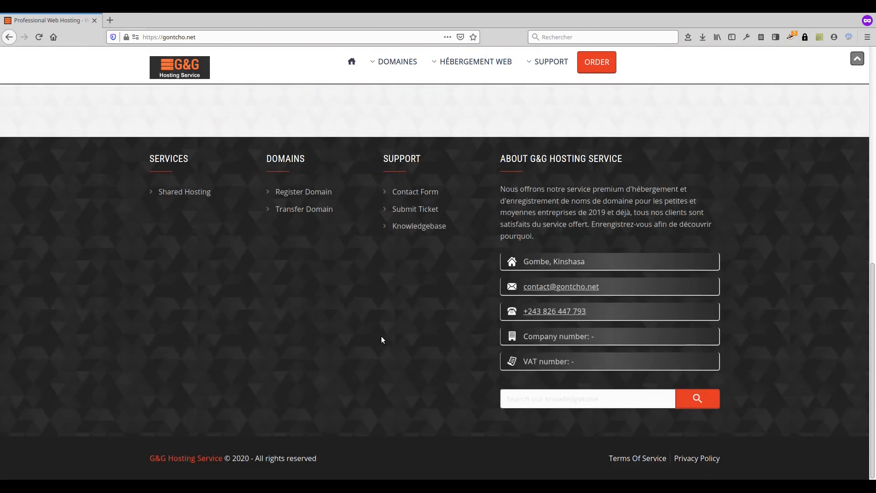
scroll(381, 337, "up", 8)
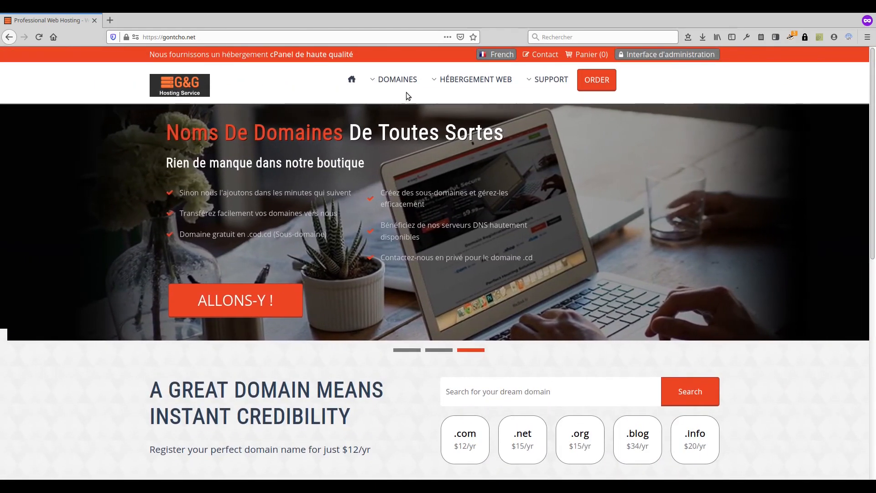
mouse_move(397, 79)
left_click(402, 115)
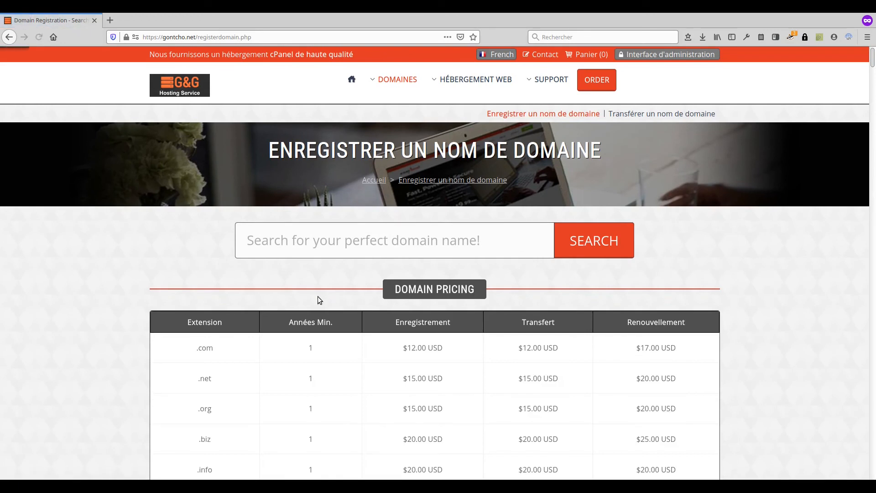
Step: Search for the domain mokoloto.com in the domain search box
scroll(303, 298, "down", 5)
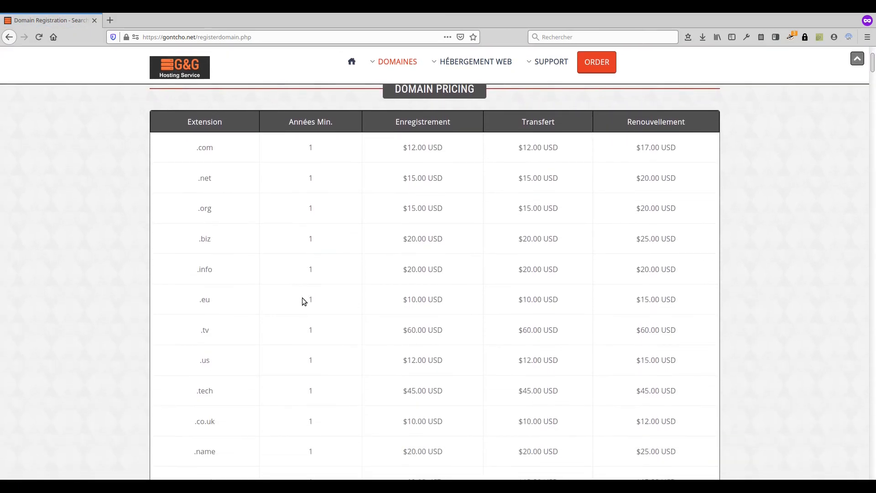
scroll(302, 301, "down", 4)
scroll(302, 297, "down", 9)
scroll(300, 289, "up", 10)
scroll(300, 287, "up", 5)
left_click(318, 237)
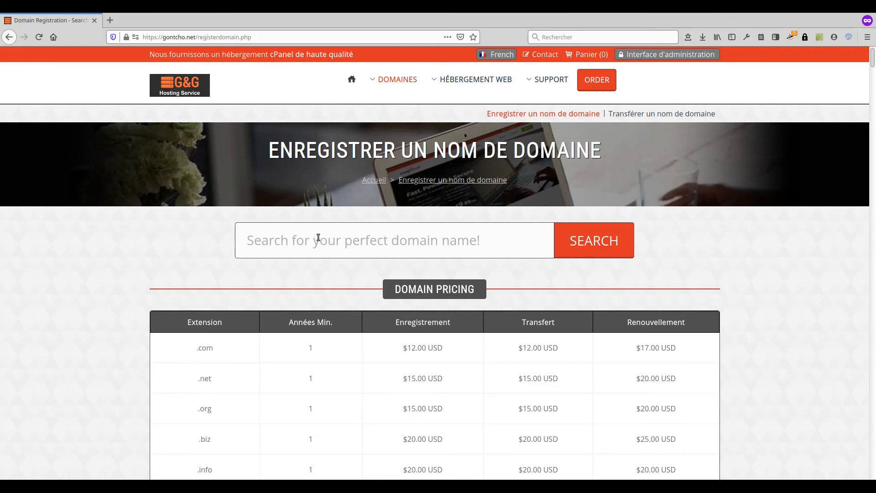
type("mokoloto.com")
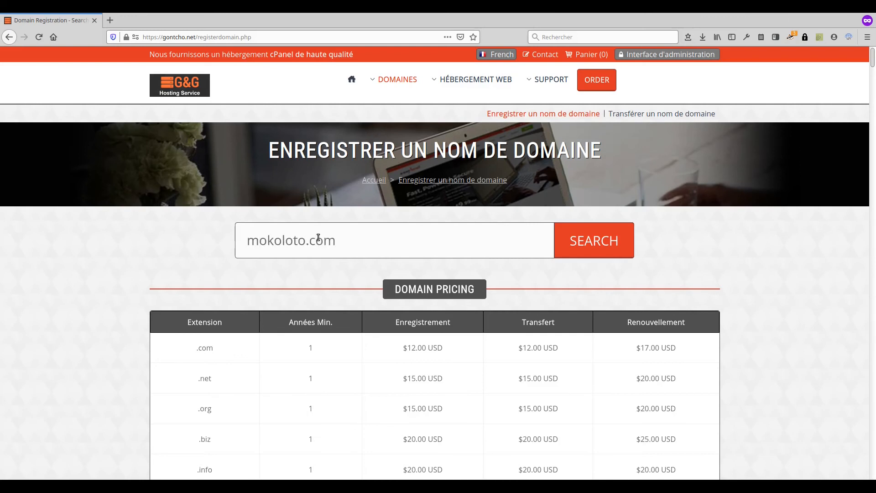
left_click(598, 240)
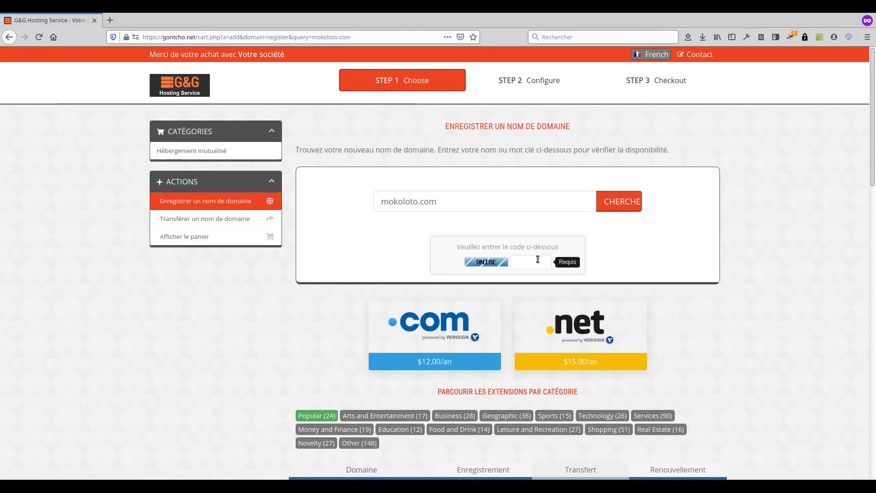
Step: Enter the verification code, confirm mokoloto.com is available at $12.00 USD, then return home
left_click(538, 259)
type("9NI8E")
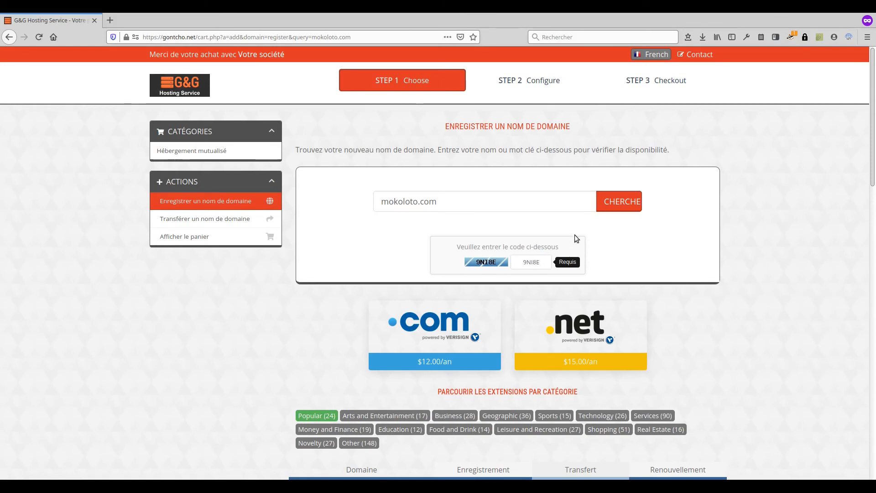
left_click(614, 201)
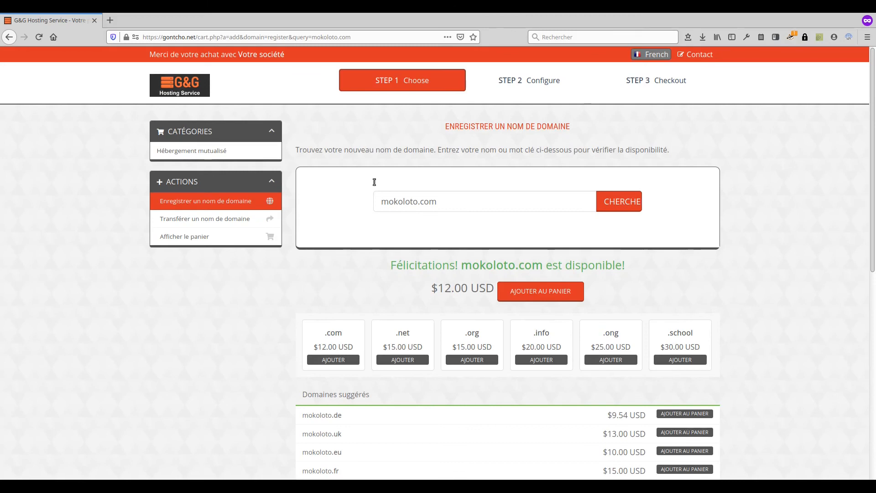
left_click(191, 88)
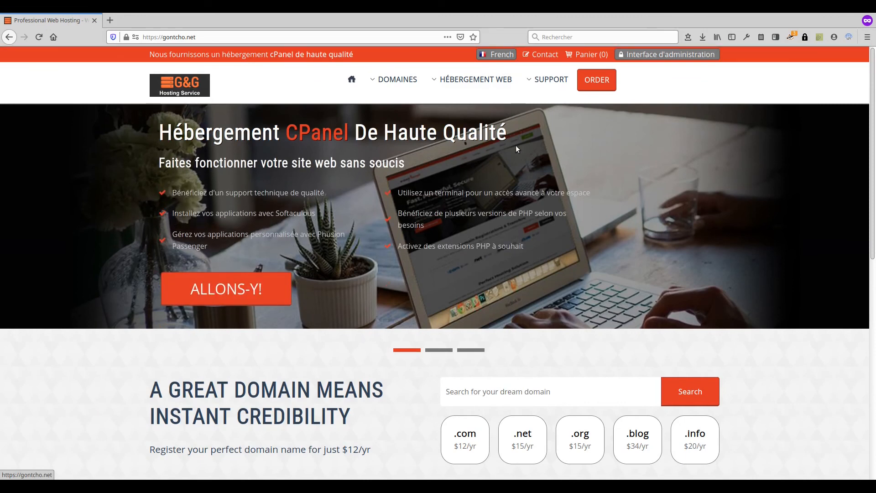
Step: Open Shared Hosting under HÉBERGEMENT WEB and browse the plans from free MEK MEK to GORILLE ($130/an)
mouse_move(474, 86)
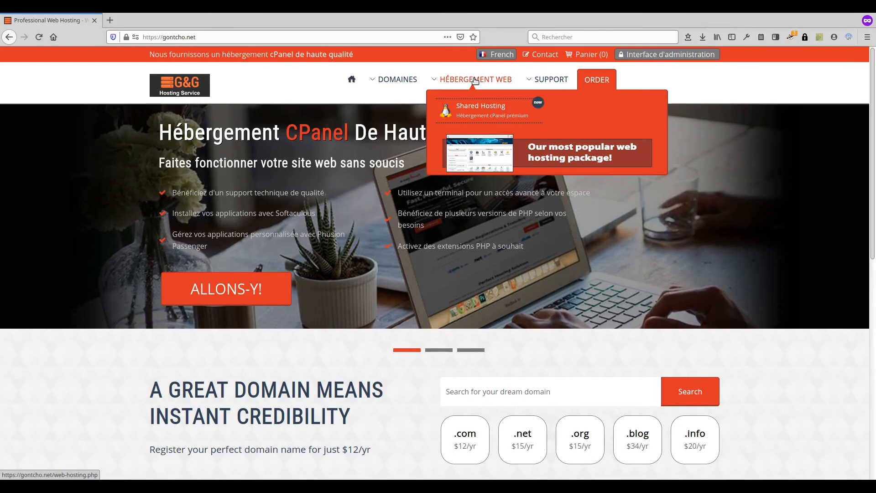
left_click(480, 112)
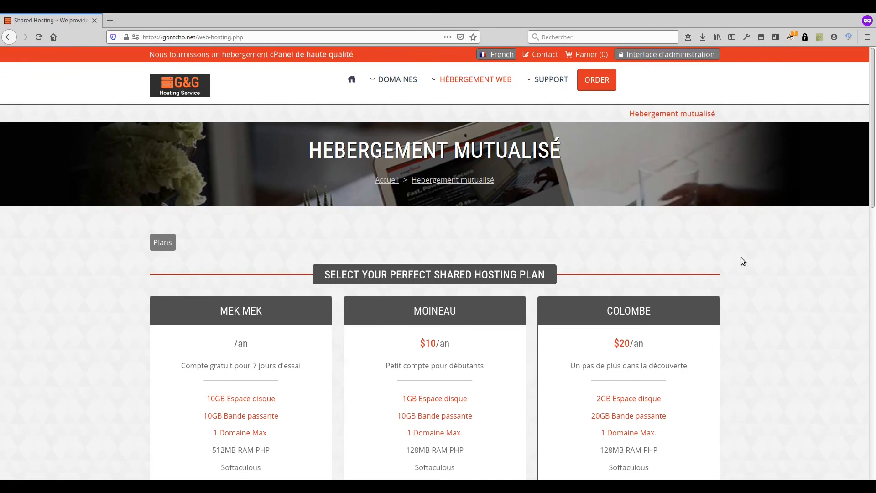
scroll(738, 253, "down", 2)
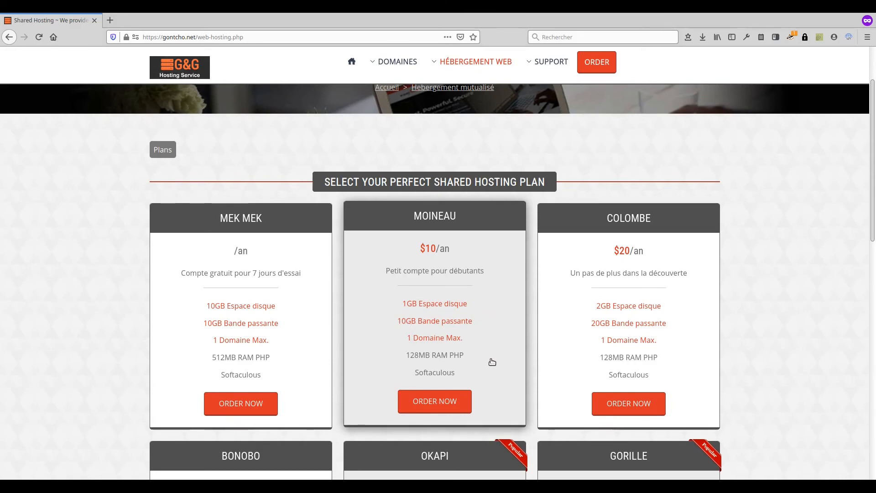
scroll(679, 255, "down", 1)
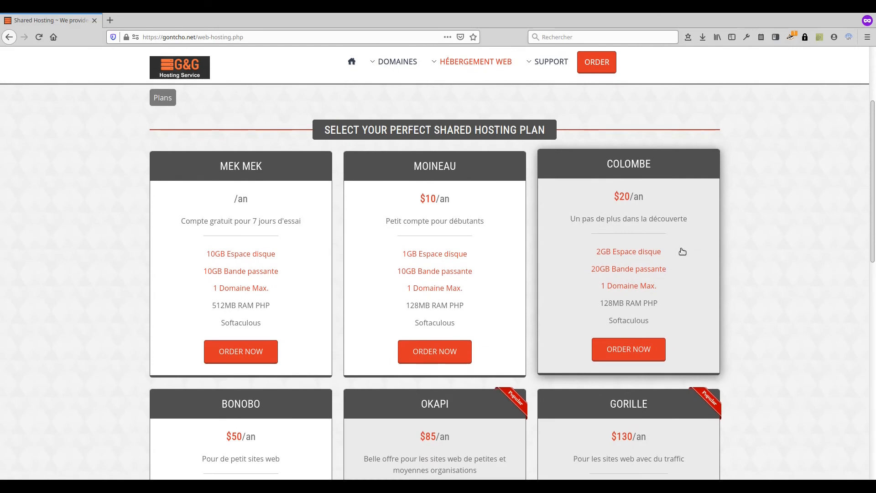
scroll(683, 252, "down", 1)
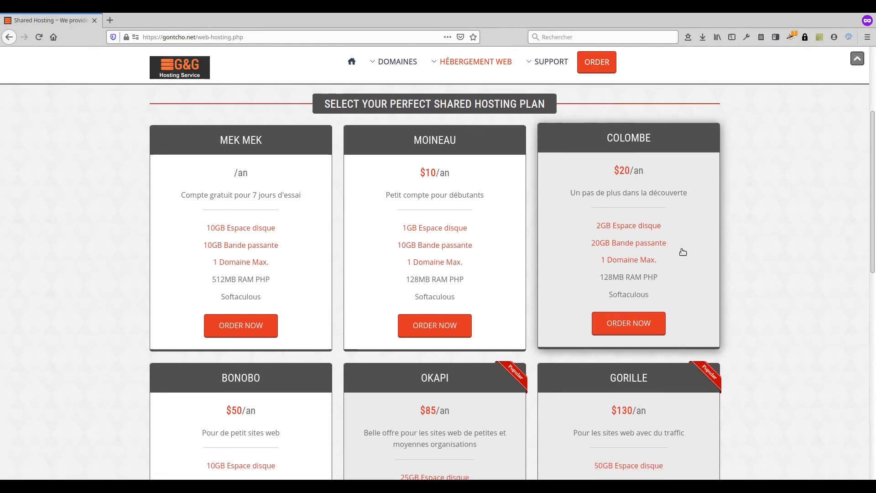
scroll(682, 251, "down", 3)
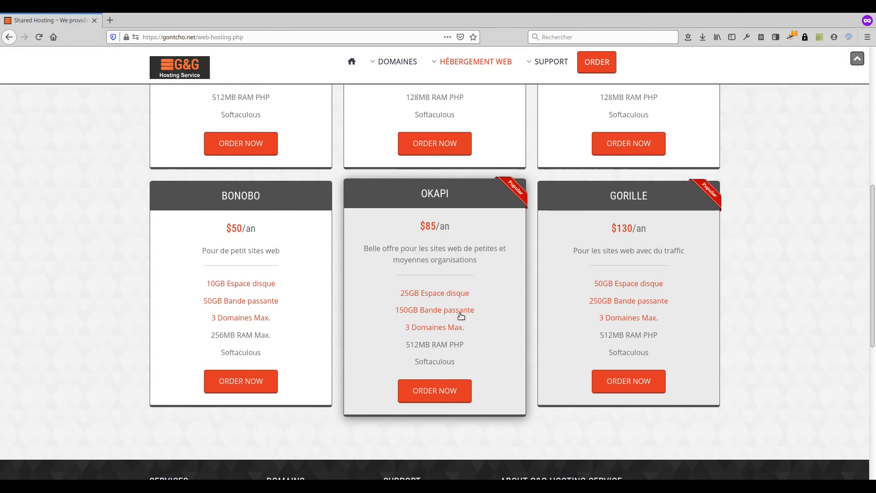
scroll(485, 314, "up", 3)
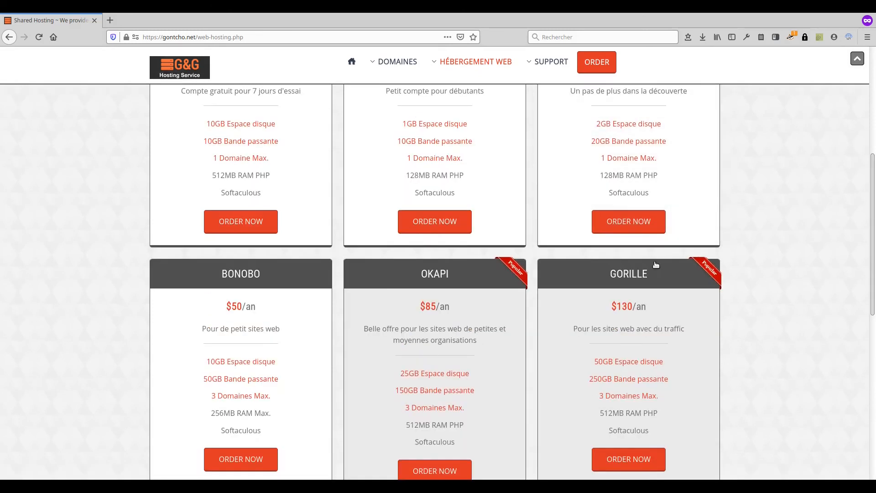
scroll(648, 272, "down", 2)
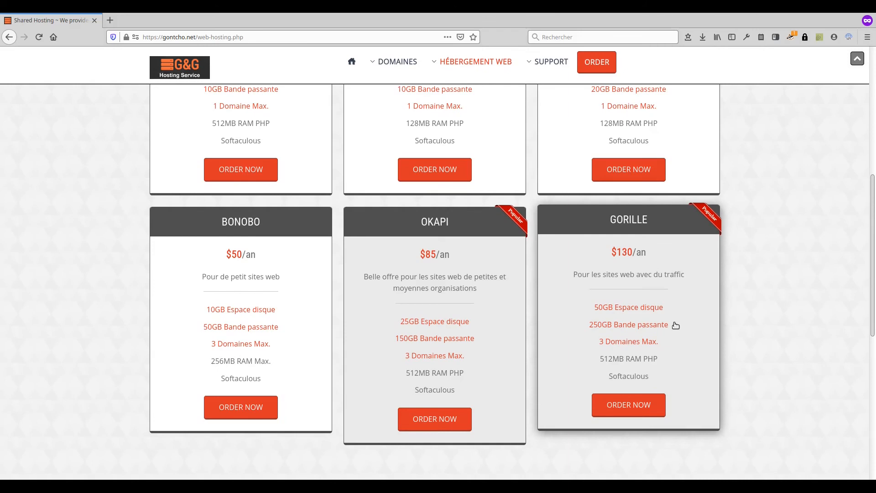
scroll(789, 269, "up", 7)
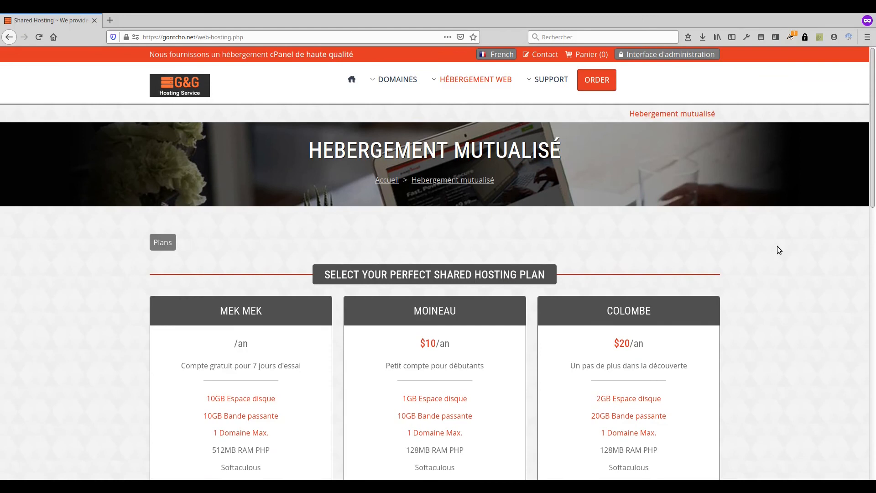
scroll(273, 203, "down", 3)
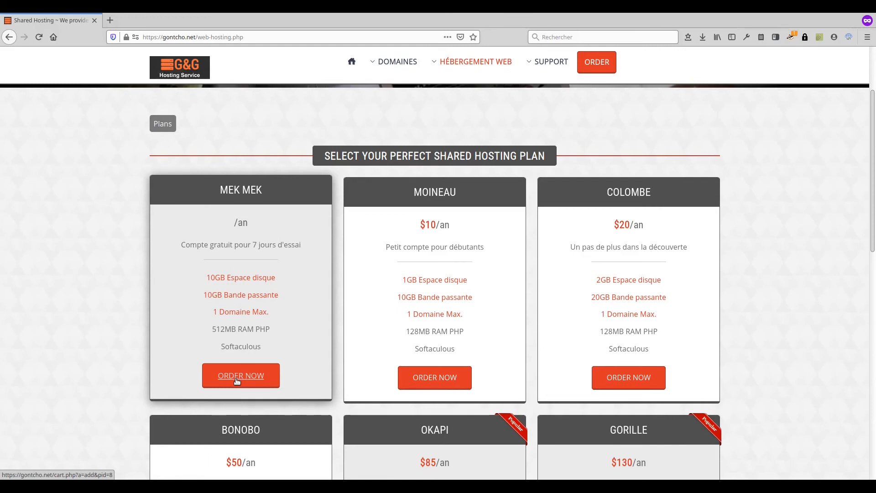
Step: Order the MEK MEK plan and choose to use a free G&G subdomain
left_click(236, 380)
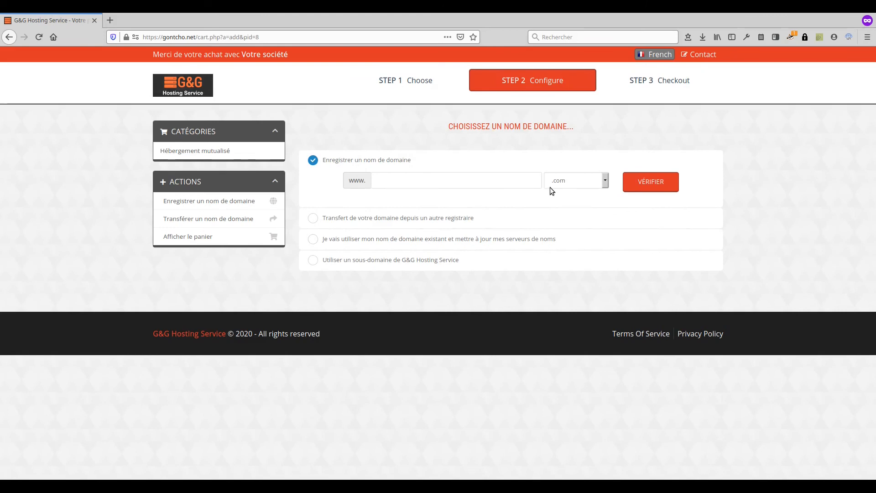
left_click(412, 217)
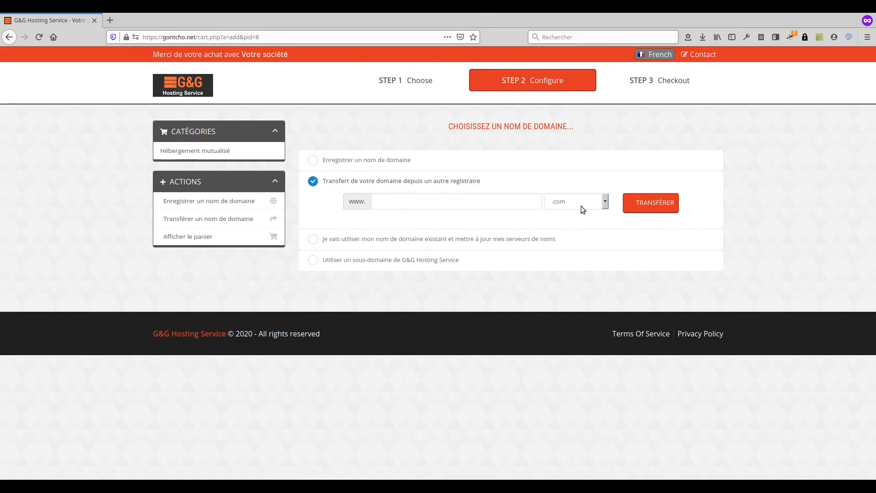
left_click(366, 240)
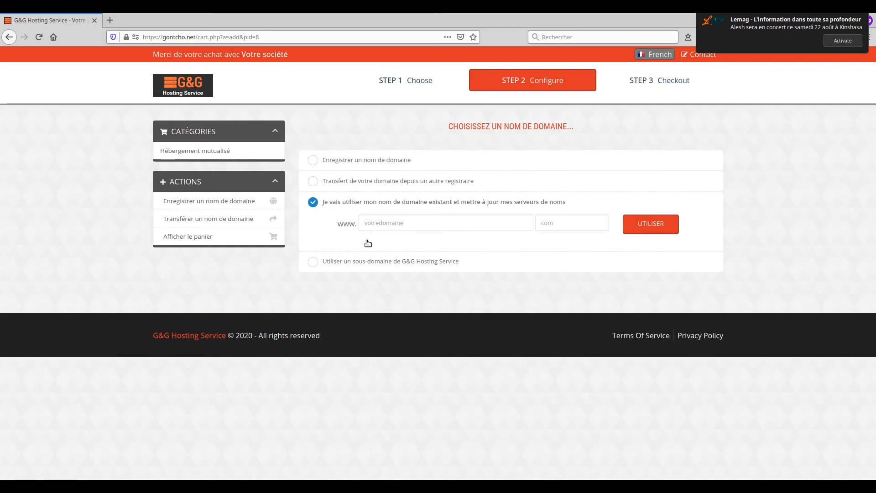
left_click(378, 262)
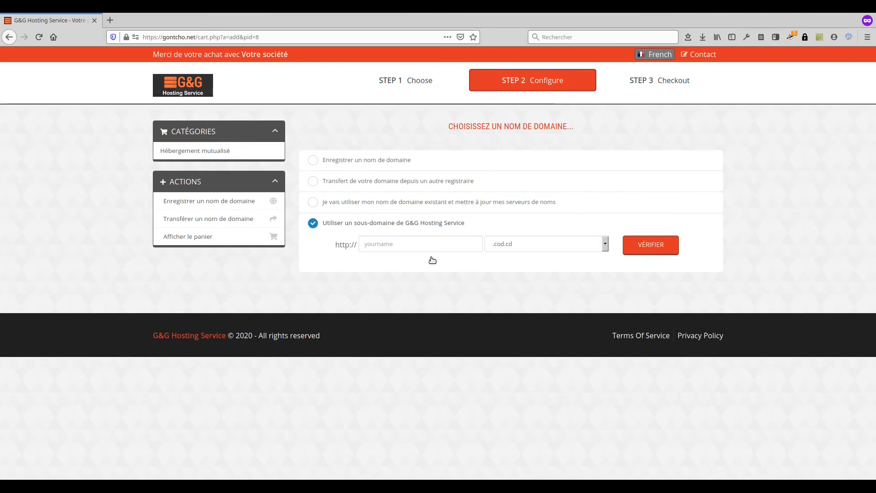
Step: Enter the subdomain magshow with .cod.cd and verify its availability
left_click(423, 245)
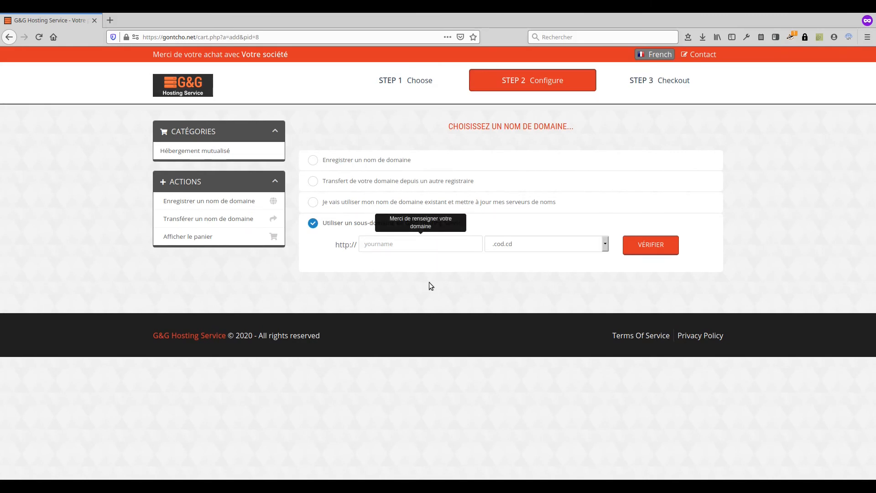
type("mag")
type("show")
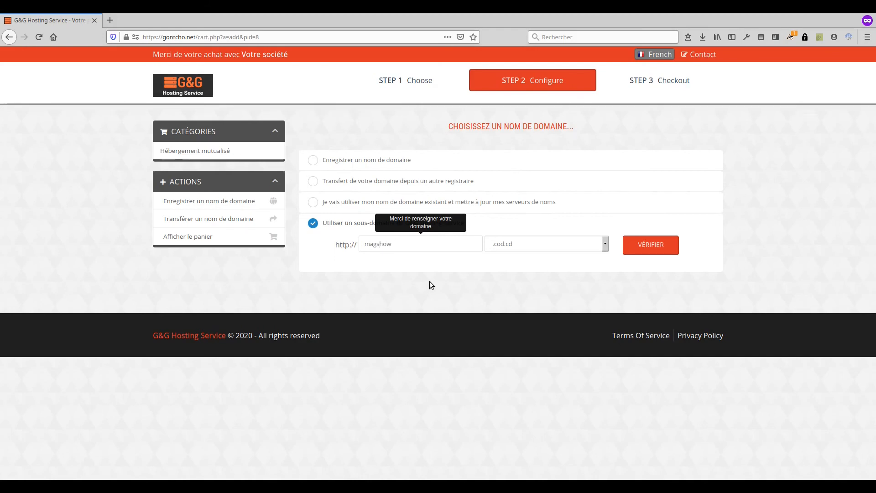
left_click(655, 247)
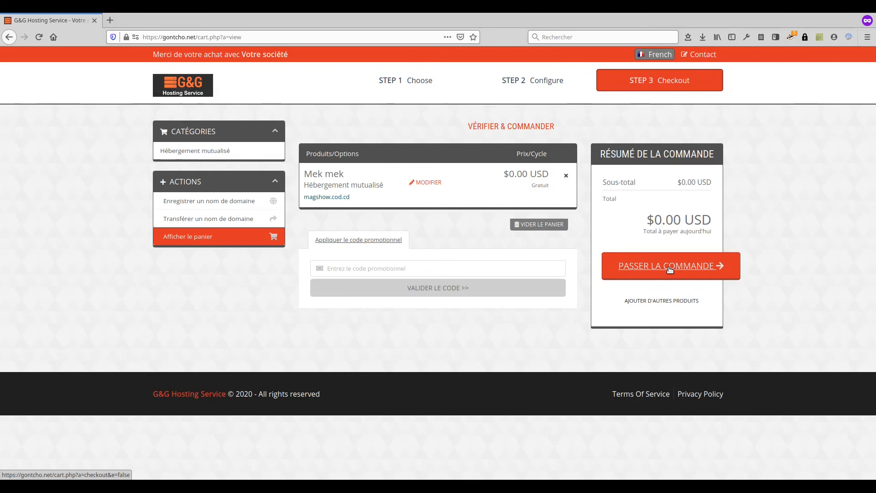
Step: Place the $0.00 Mek mek order for magshow.cod.cd and proceed to checkout
left_click(669, 270)
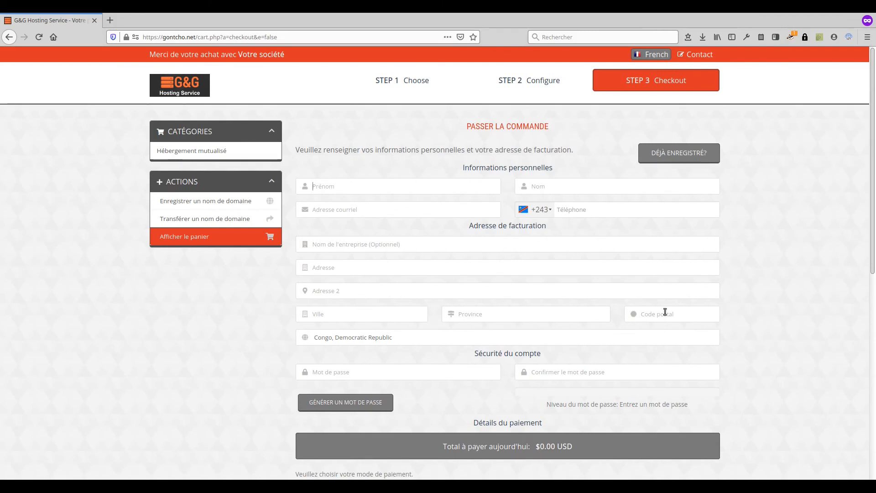
Step: Fill in the customer's first and last name, e-mail address and phone number
scroll(659, 308, "down", 1)
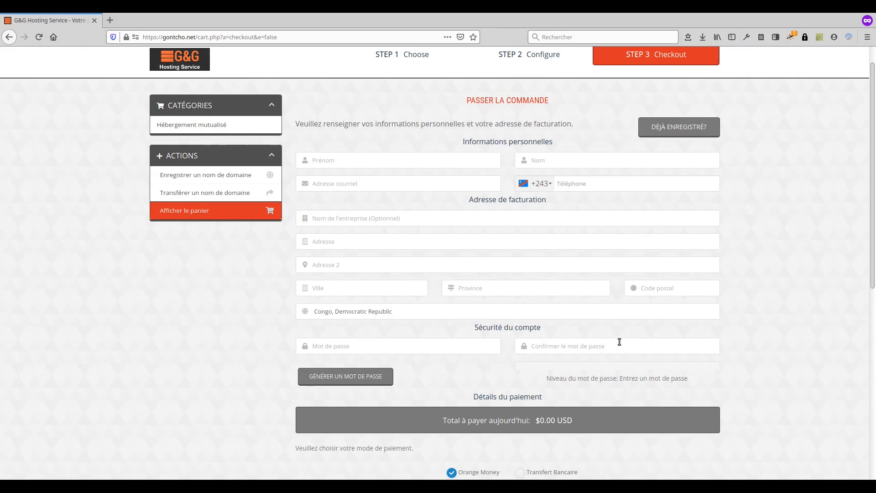
scroll(619, 342, "up", 1)
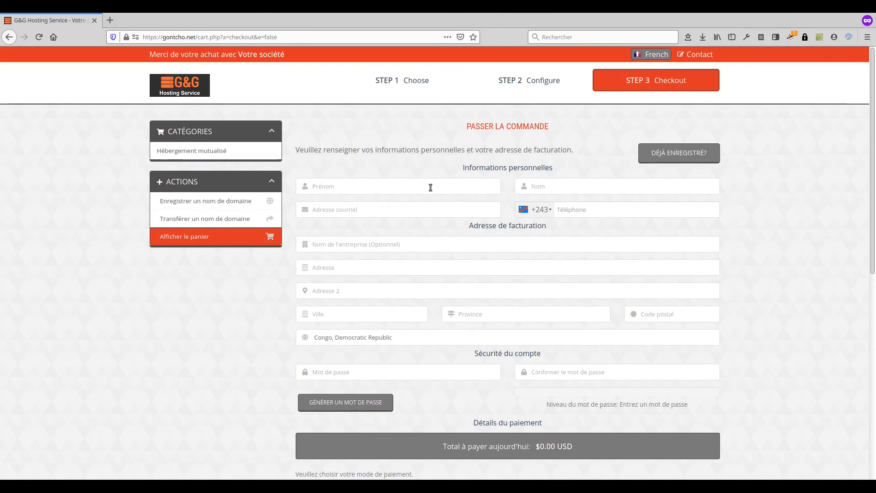
key("Tab")
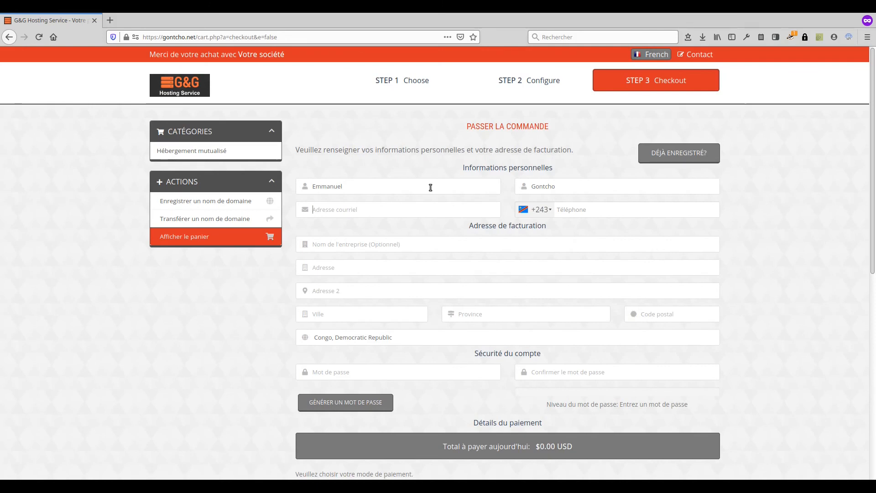
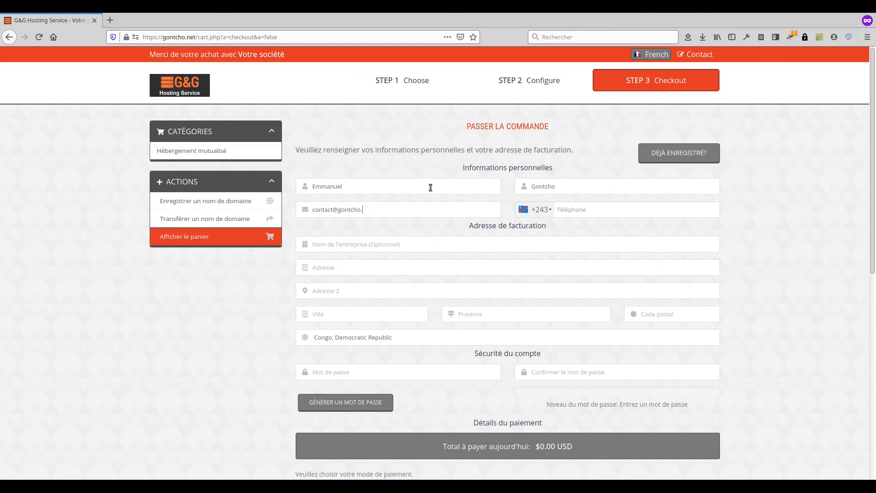
left_click(575, 210)
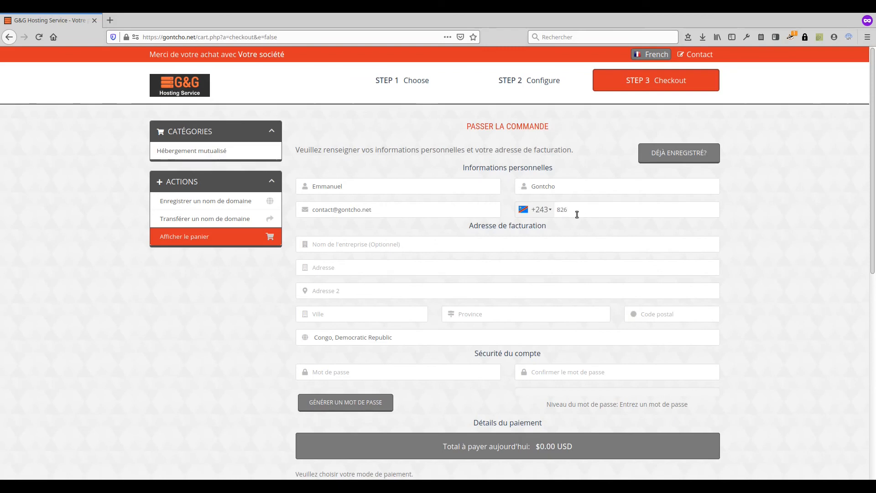
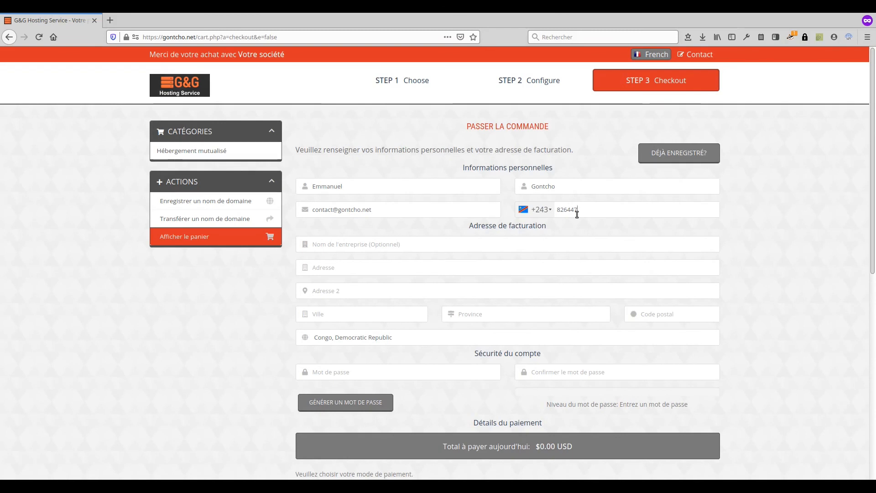
Step: Fill in the customer's billing street address, city, province and postal code
left_click(397, 270)
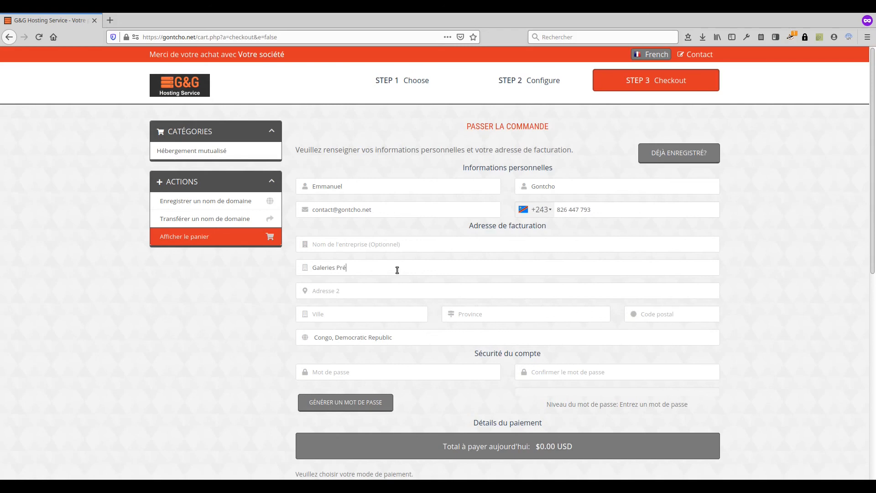
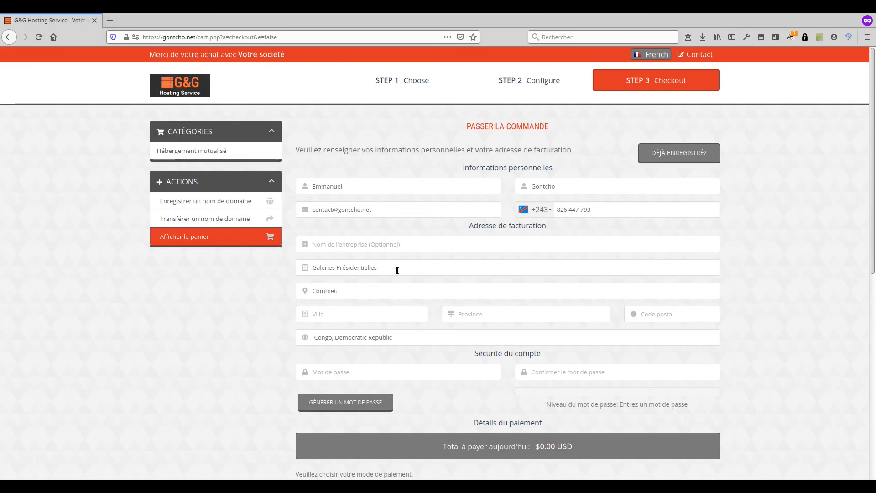
key("Tab")
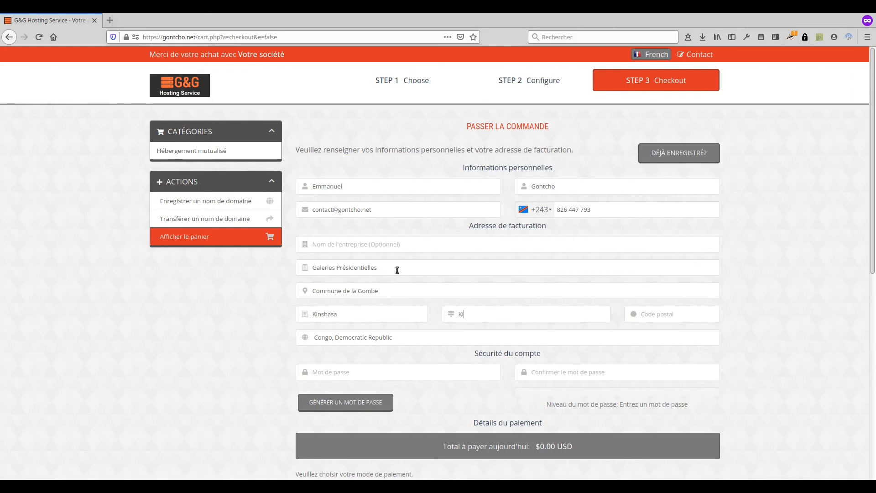
key("Tab")
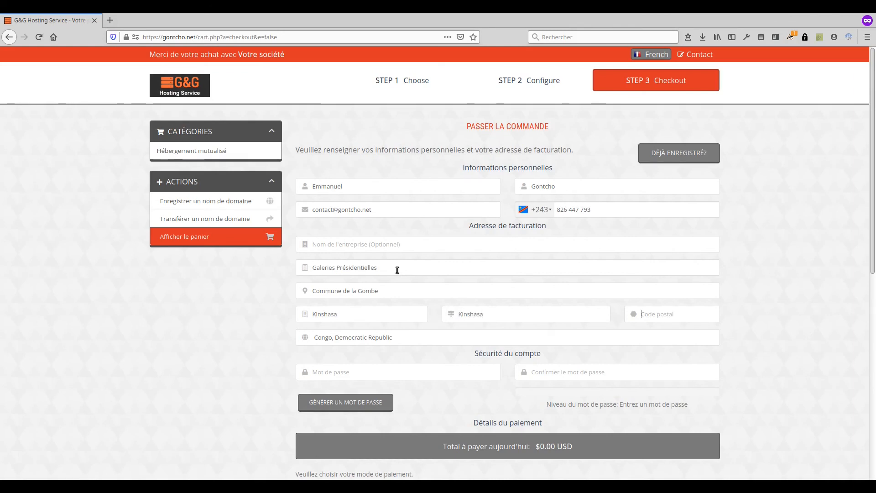
scroll(198, 385, "down", 1)
scroll(197, 385, "up", 1)
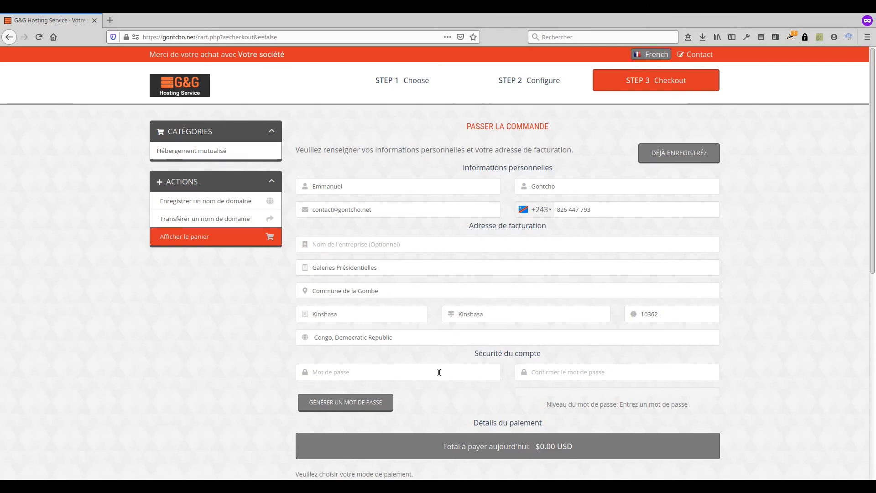
Step: Generate a 12-character password and insert it into both account password fields
left_click(360, 407)
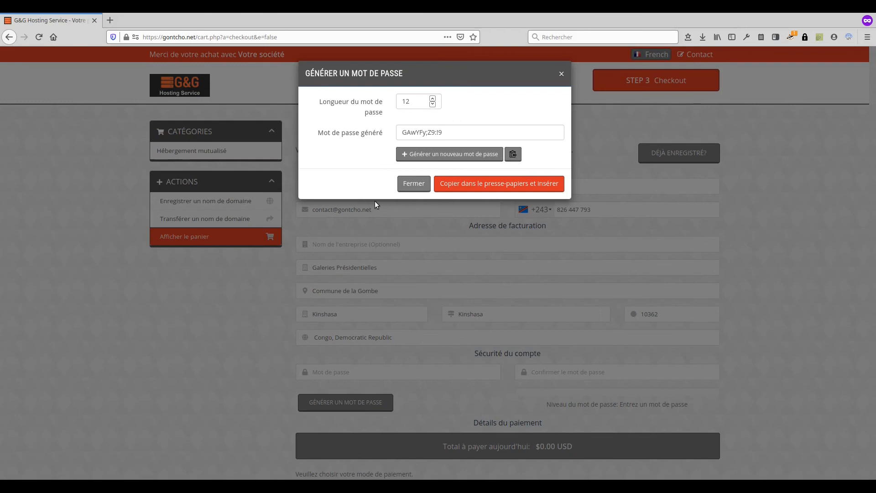
left_click(512, 155)
left_click(535, 185)
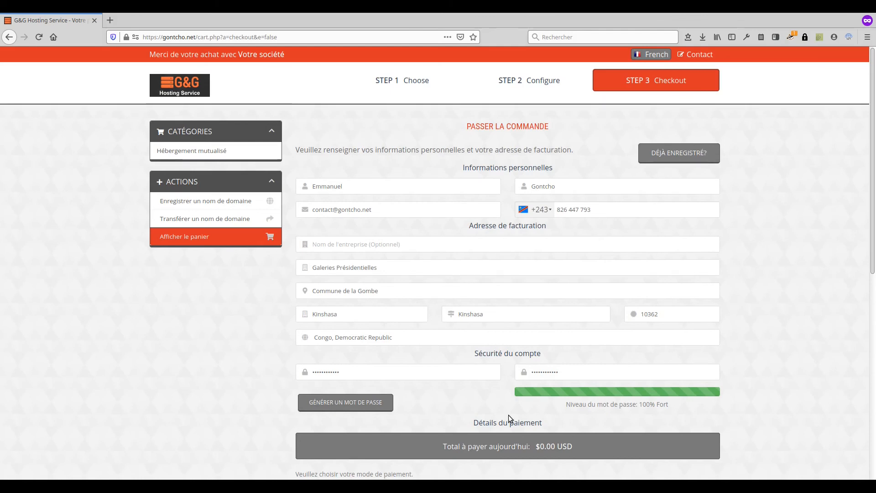
scroll(509, 414, "down", 3)
scroll(509, 415, "down", 1)
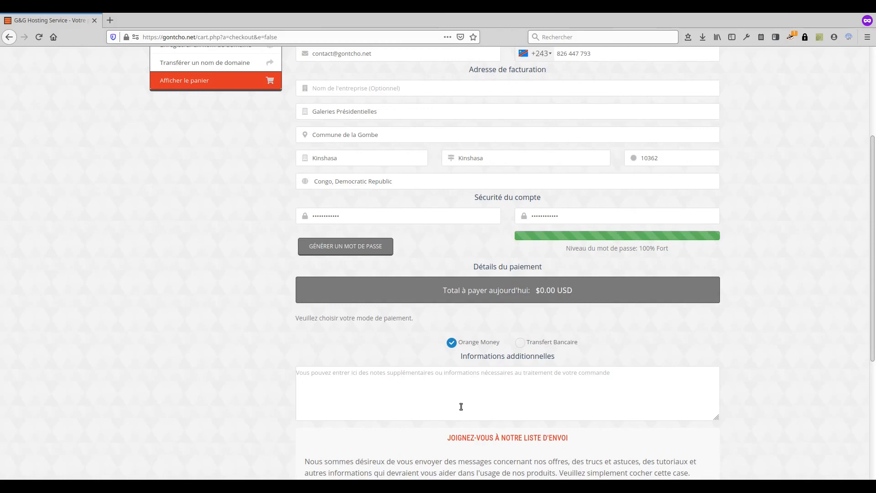
scroll(496, 375, "down", 3)
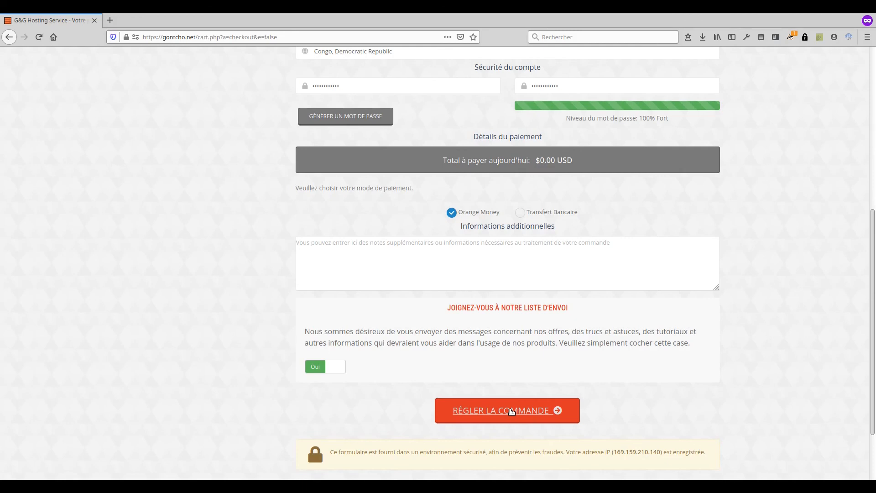
Step: Submit the hosting order with RÉGLER LA COMMANDE and continue to the client area
scroll(511, 412, "down", 1)
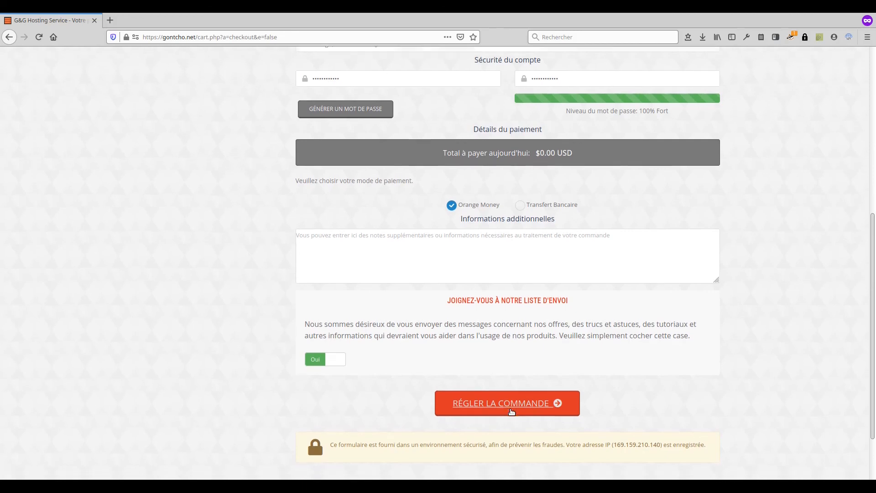
left_click(509, 387)
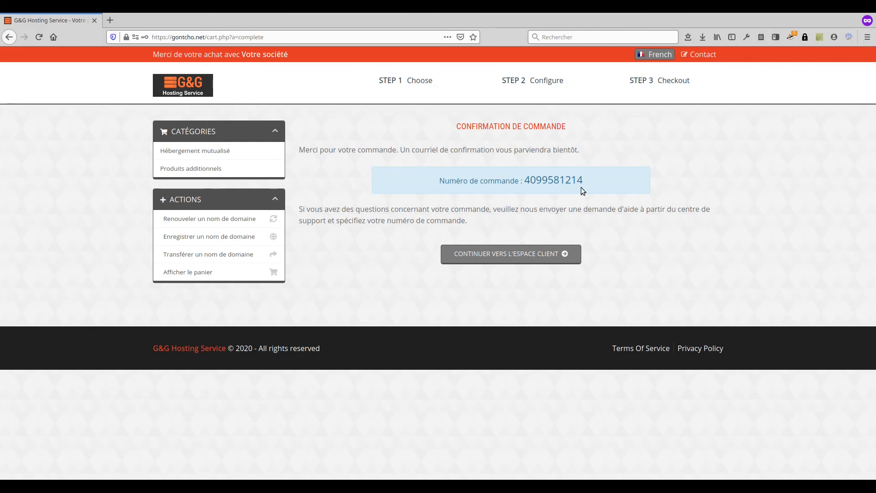
left_click(506, 255)
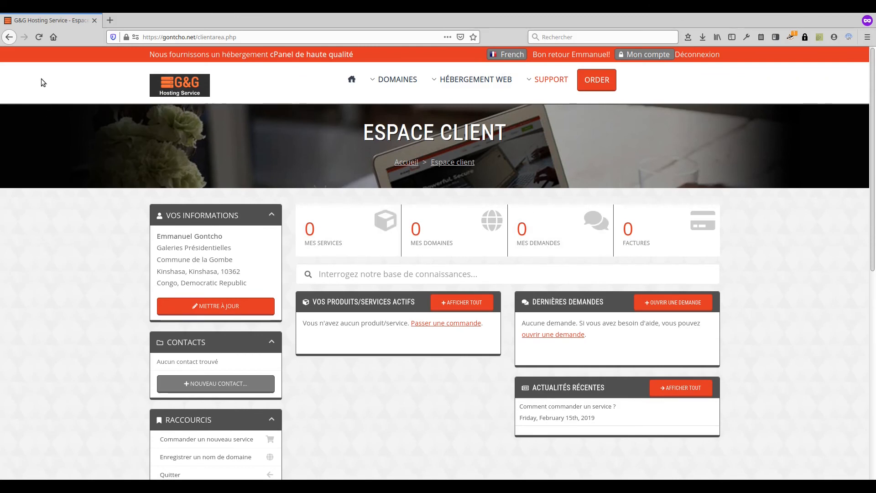
Step: Reload the client area and open My Services to view the magshow.cod.cd MEK MEK details
left_click(39, 38)
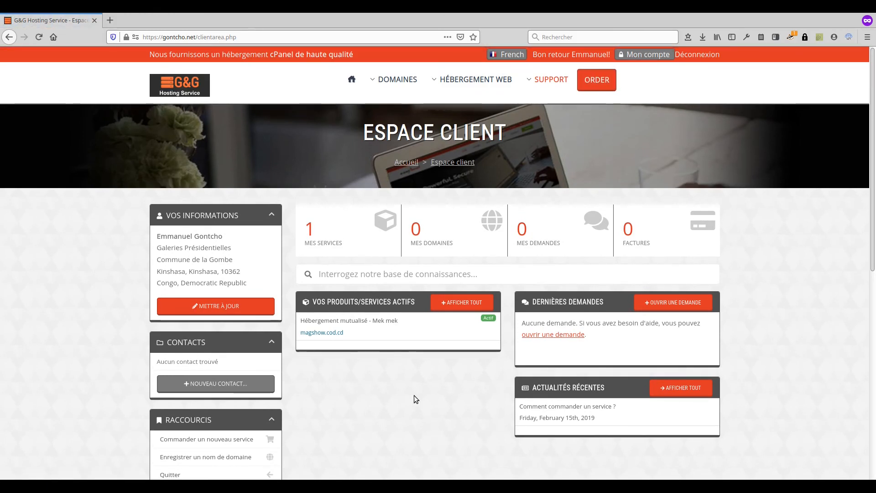
left_click(335, 242)
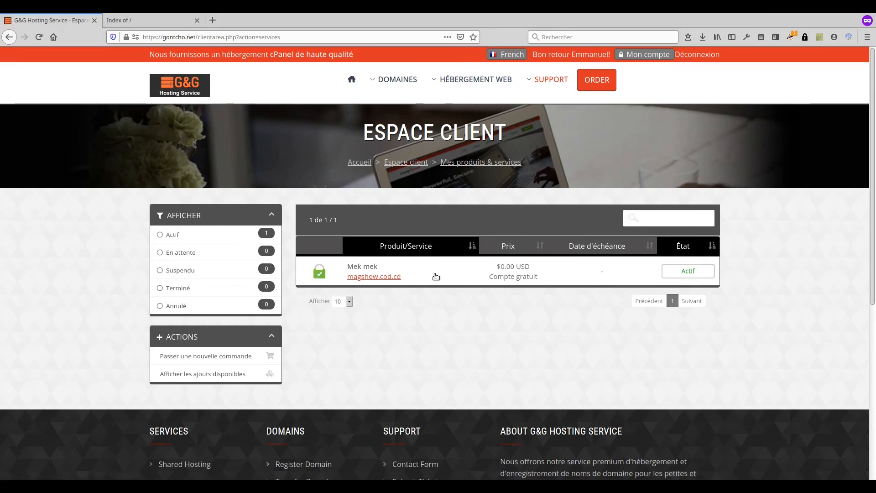
key("F5")
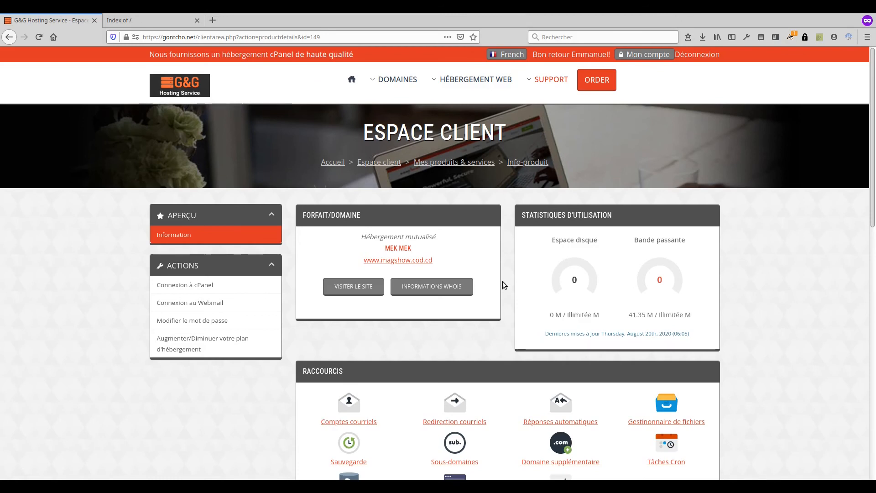
scroll(511, 248, "down", 2)
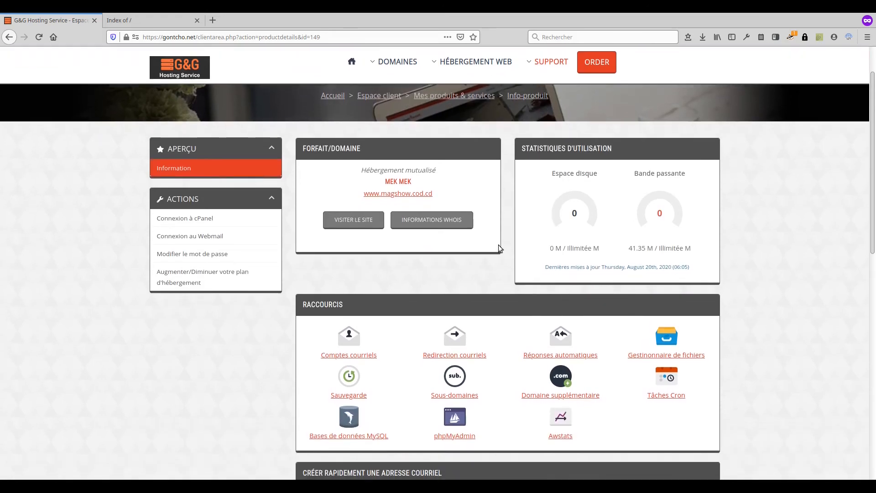
scroll(501, 241, "up", 2)
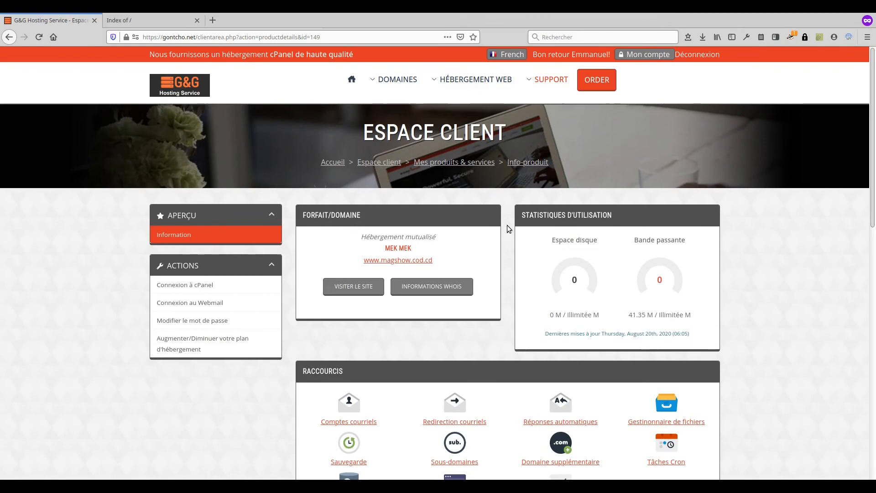
scroll(509, 247, "down", 5)
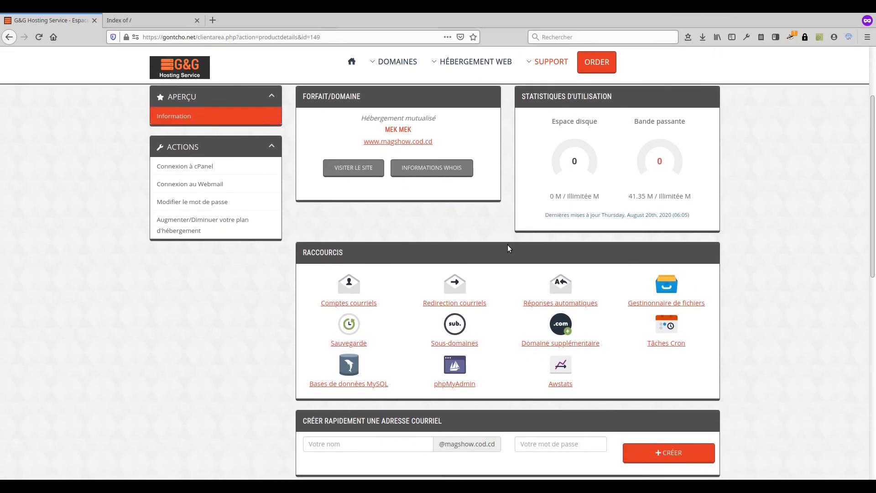
scroll(508, 245, "up", 5)
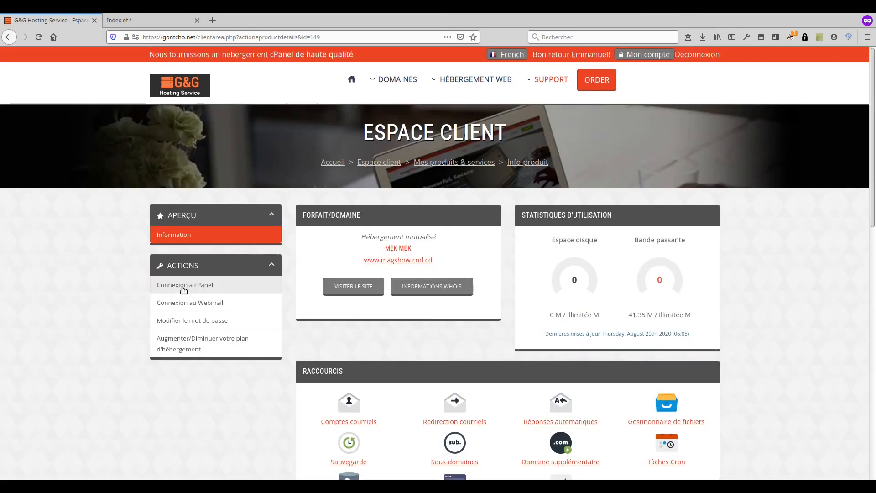
Step: Sign in to cPanel for magshow.cod.cd and browse the dashboard from Fichiers to Softaculous Apps Installer
left_click(185, 287)
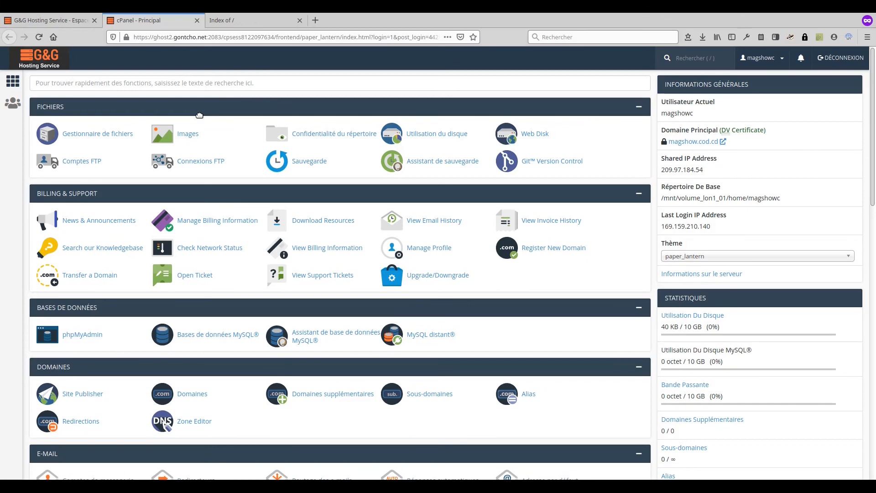
scroll(186, 195, "down", 1)
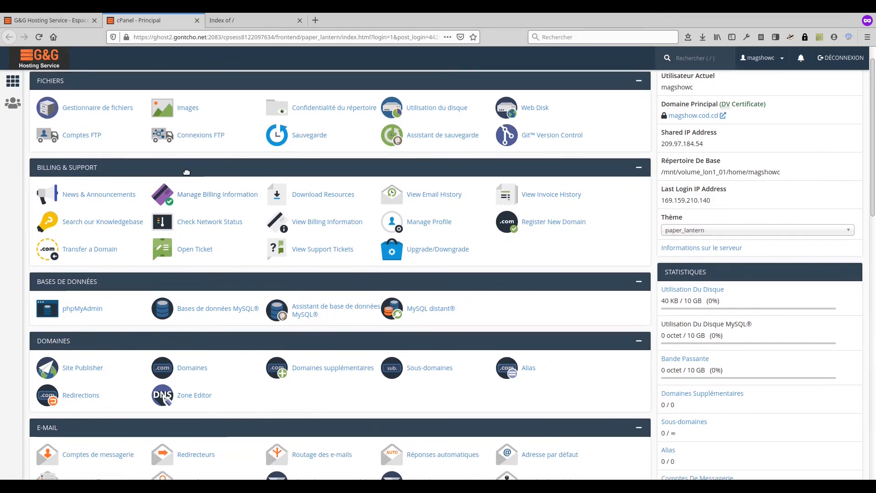
scroll(186, 171, "down", 3)
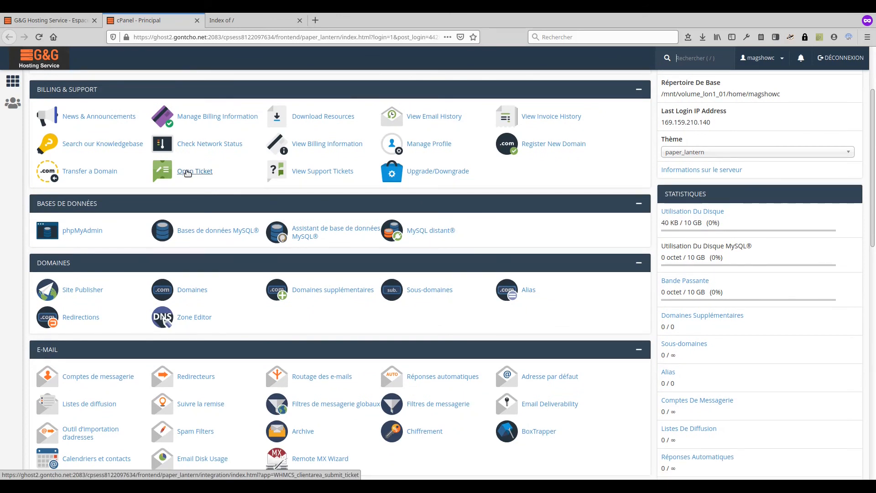
scroll(205, 200, "up", 1)
scroll(227, 192, "down", 2)
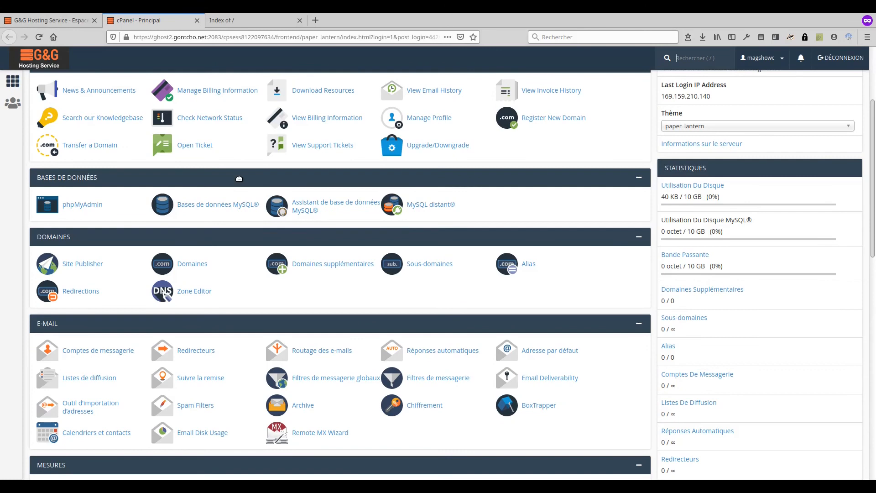
scroll(210, 192, "down", 2)
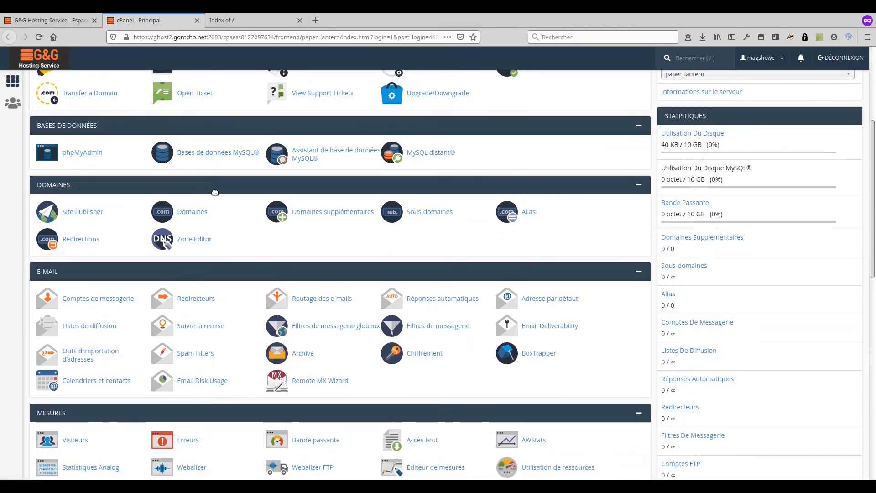
scroll(192, 196, "down", 1)
scroll(238, 171, "down", 2)
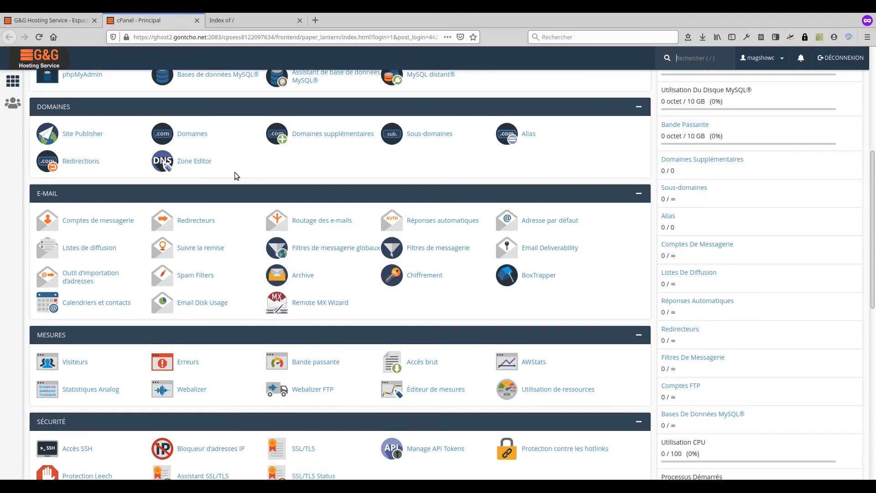
scroll(235, 172, "down", 2)
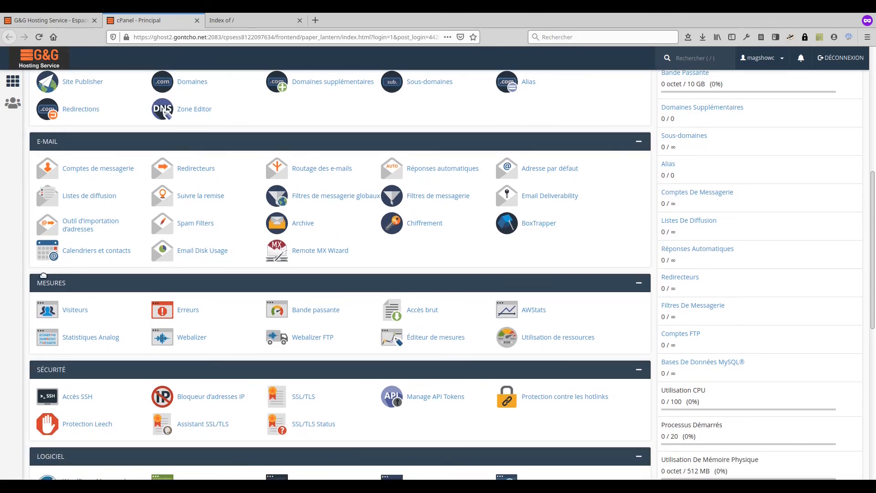
scroll(42, 277, "down", 3)
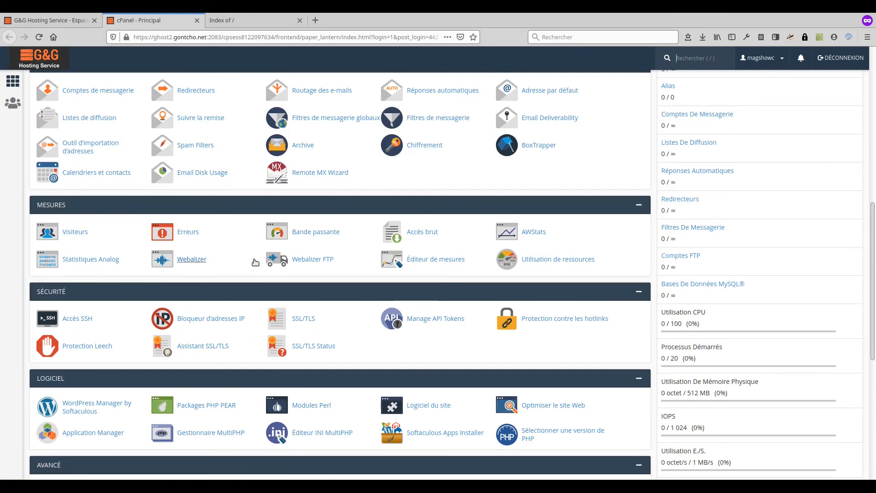
scroll(133, 218, "down", 3)
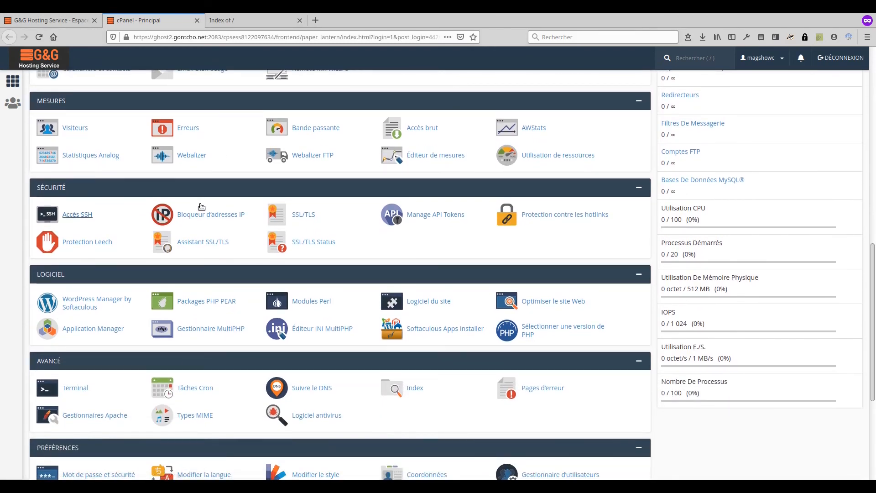
scroll(306, 237, "down", 1)
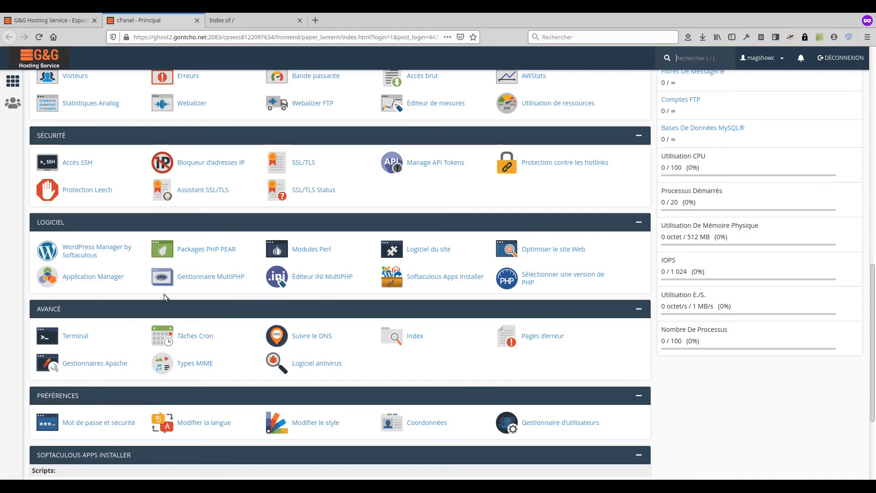
scroll(355, 228, "down", 2)
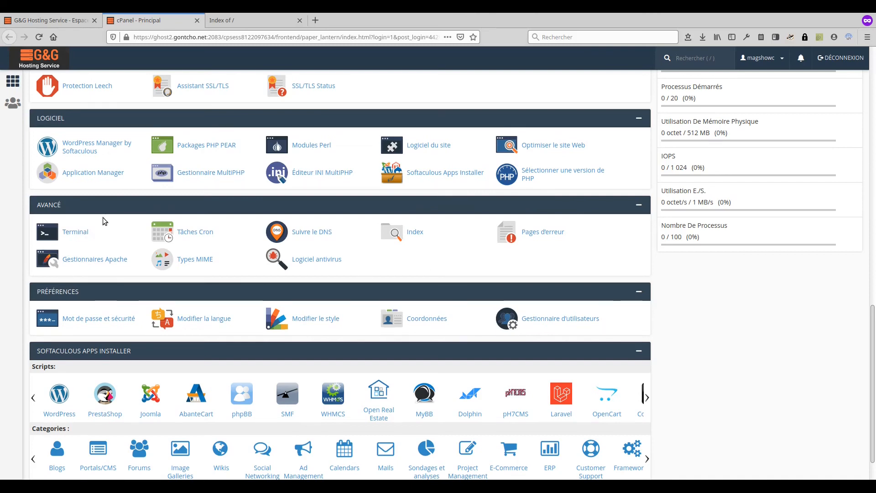
scroll(107, 223, "down", 1)
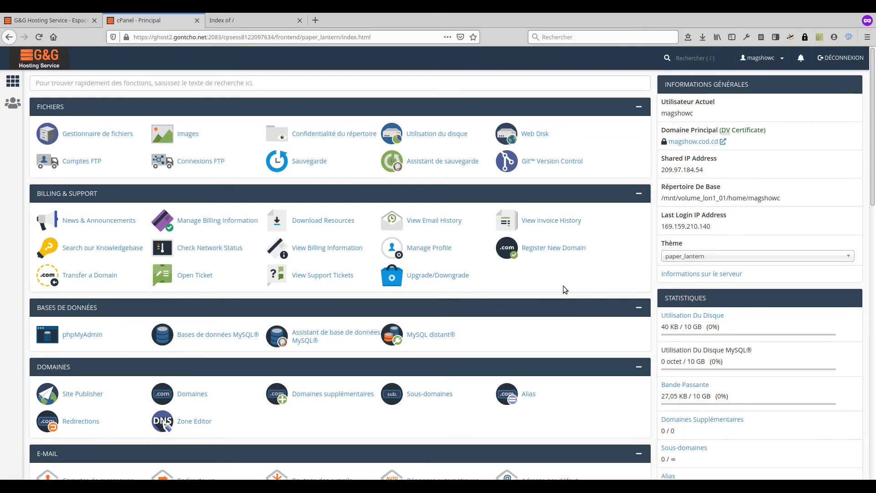
scroll(564, 287, "down", 5)
scroll(564, 289, "down", 1)
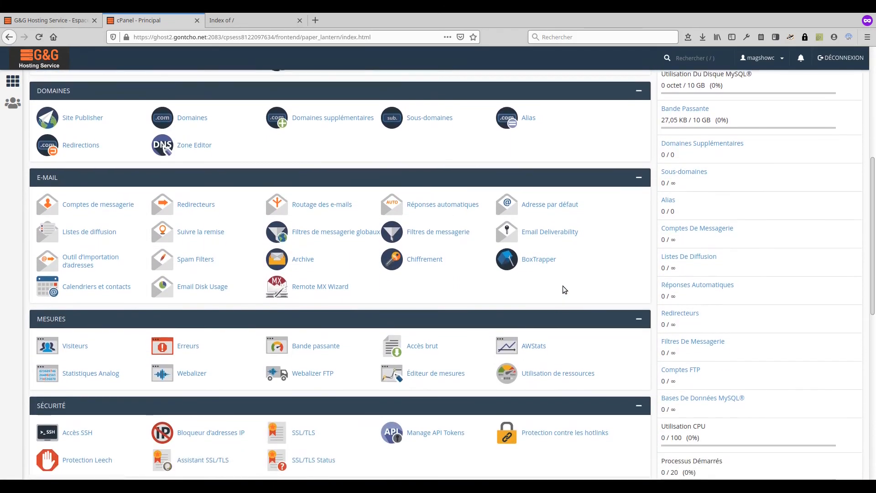
scroll(564, 289, "down", 5)
scroll(564, 287, "down", 4)
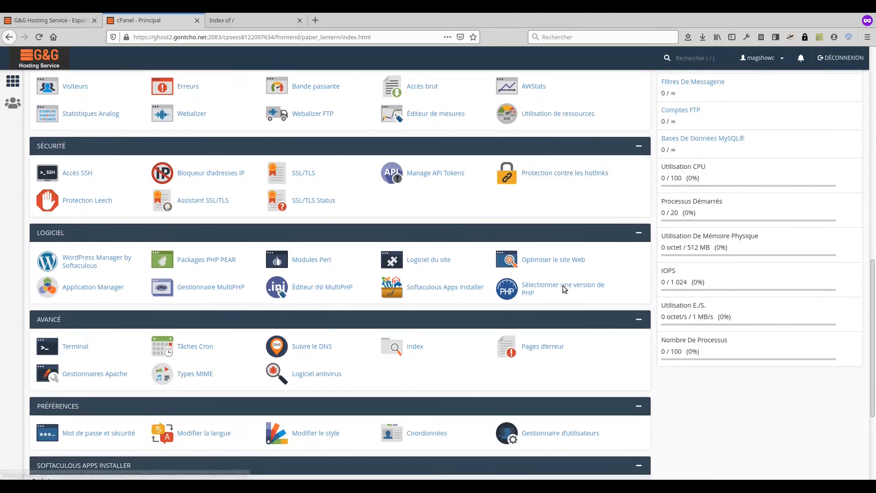
scroll(396, 250, "up", 5)
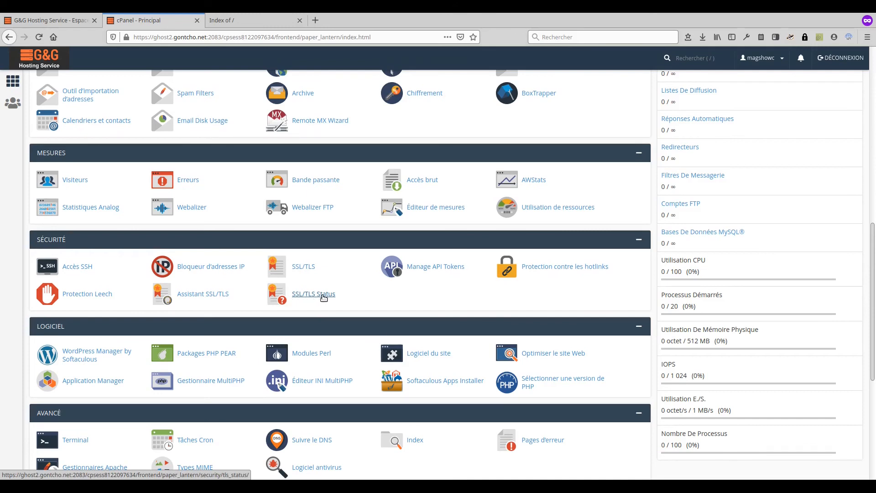
Step: Review SSL/TLS Status, confirming all nine magshow.cod.cd domains are AutoSSL validated, then go home
left_click(323, 298)
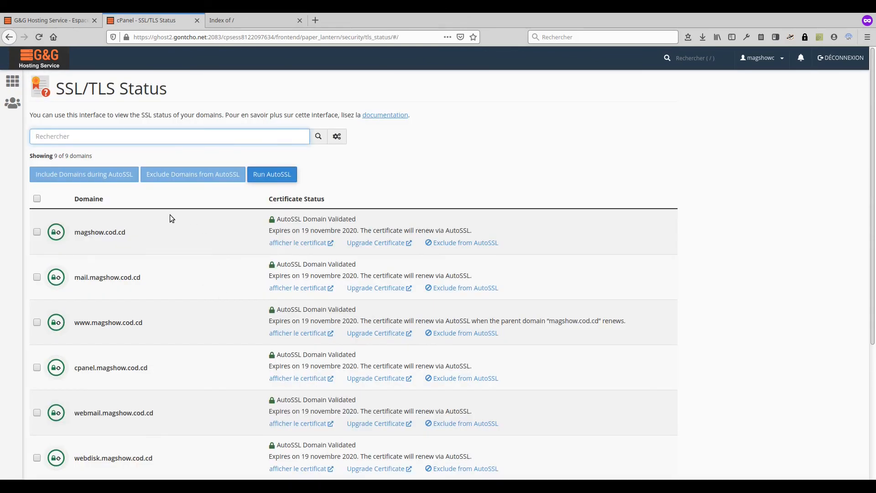
scroll(53, 233, "down", 3)
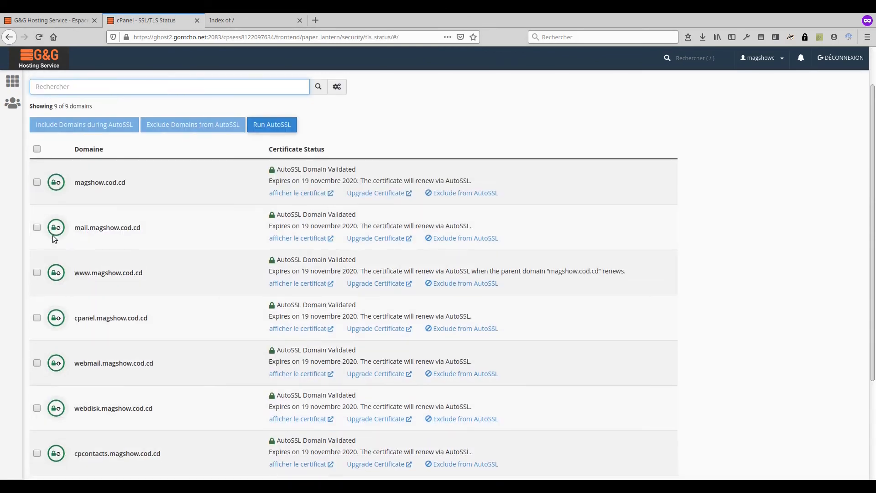
scroll(54, 243, "down", 1)
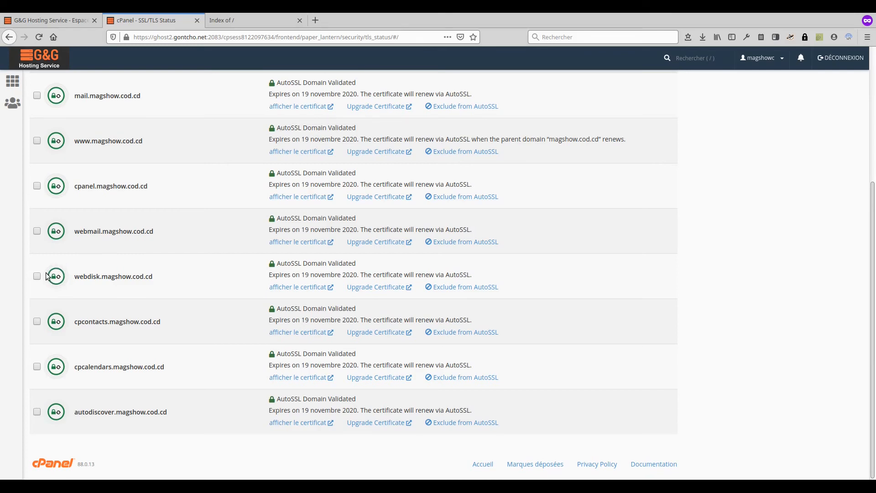
scroll(51, 221, "up", 4)
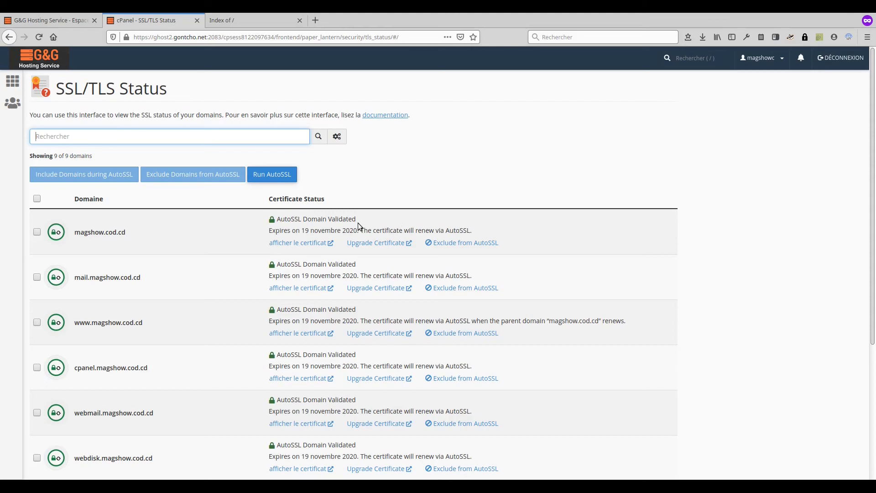
left_click(68, 222)
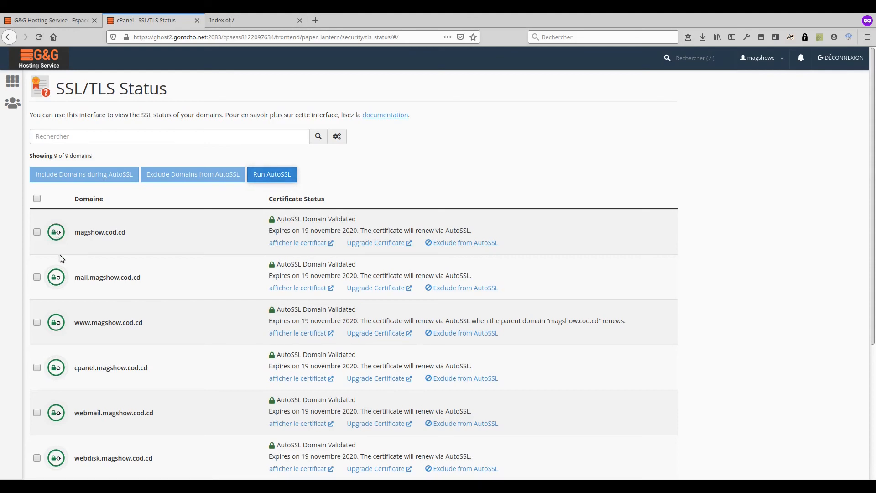
scroll(53, 331, "down", 4)
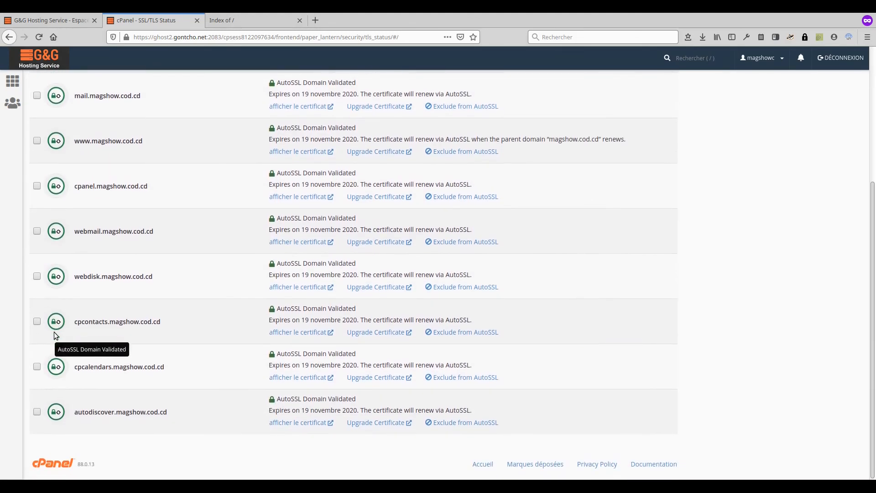
scroll(53, 332, "up", 4)
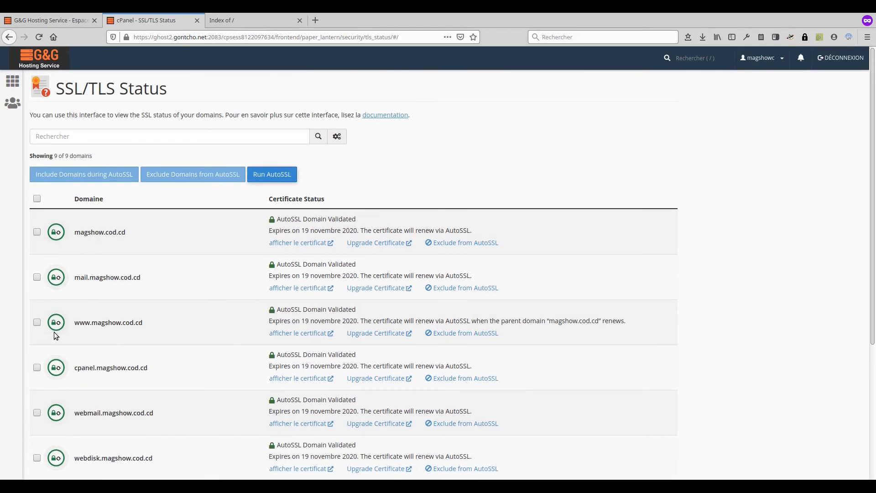
left_click(13, 81)
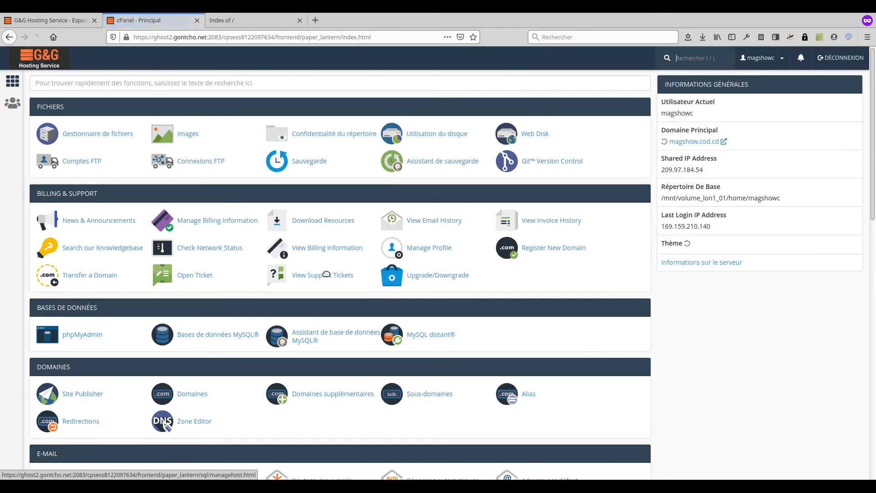
Step: Turn on Force HTTPS Redirect for magshow.cod.cd on the Domains page, then go home
scroll(328, 274, "down", 3)
scroll(327, 274, "down", 1)
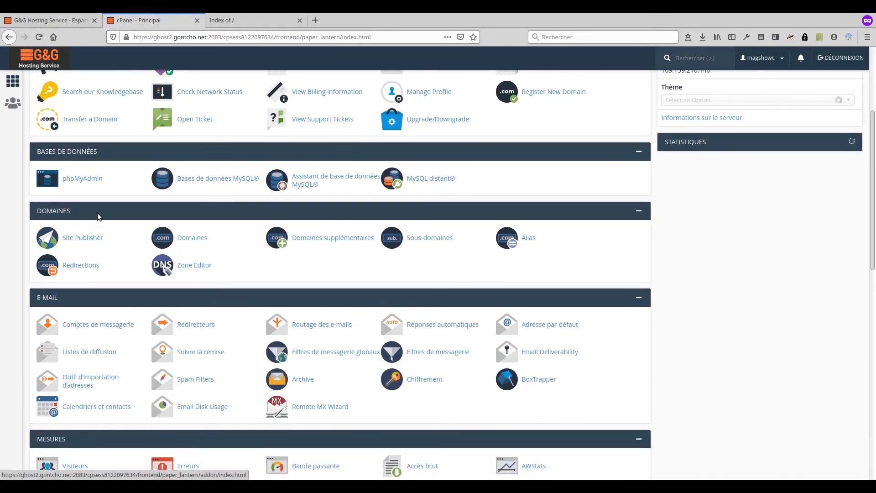
left_click(199, 238)
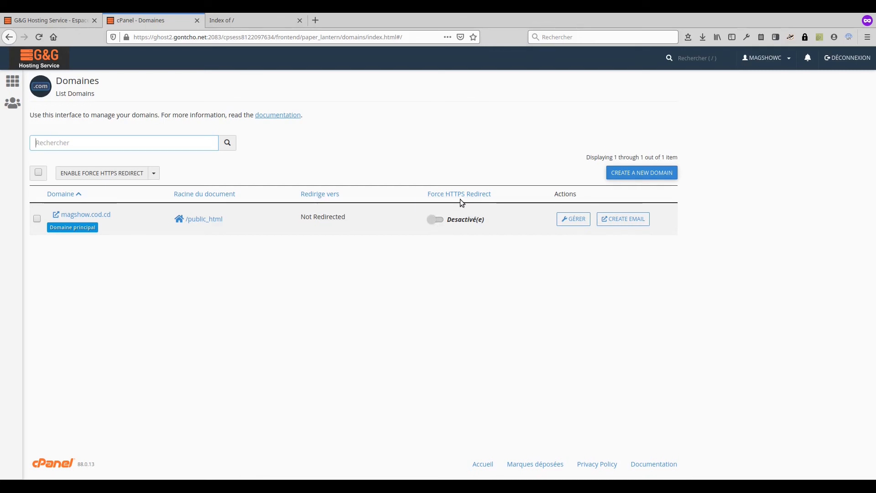
left_click(443, 220)
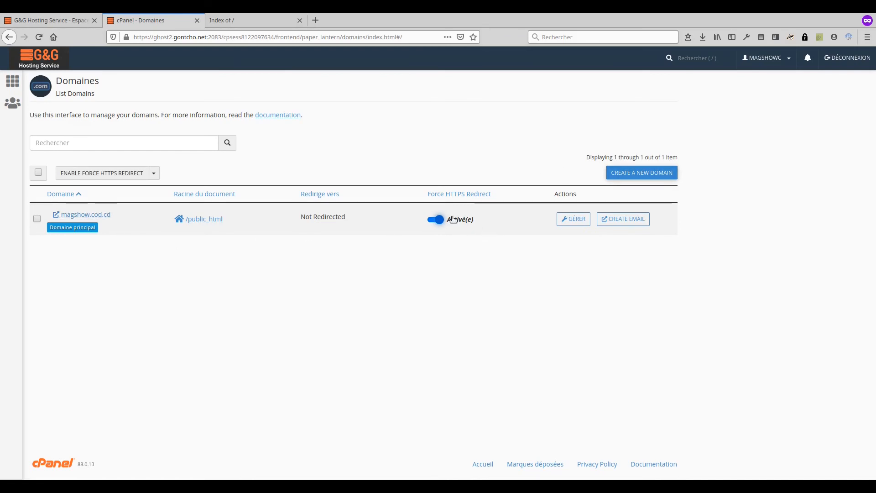
left_click(12, 81)
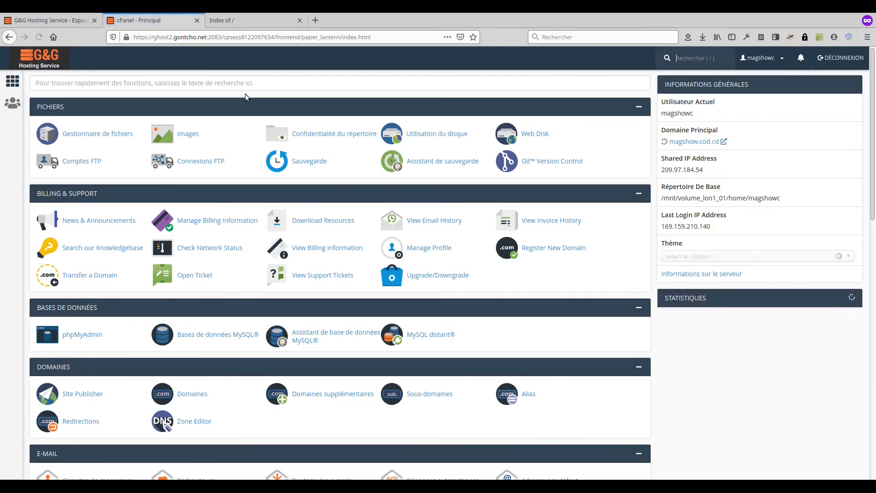
Step: Reload the magshow.cod.cd tab until the Index of / page loads over https
left_click(248, 26)
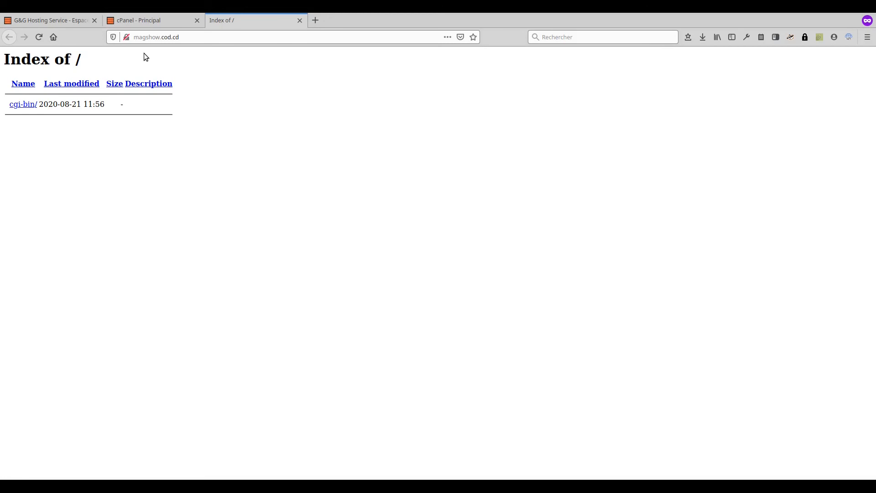
left_click(39, 38)
left_click(39, 40)
left_click(36, 41)
key("F5")
Step: Check the site's connection details show it secure and verified by cPanel, Inc., then return to cPanel
left_click(127, 37)
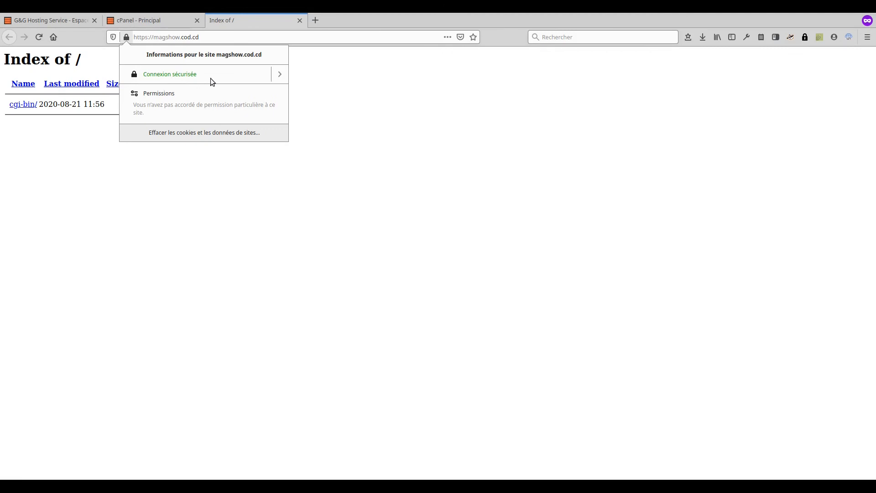
left_click(280, 77)
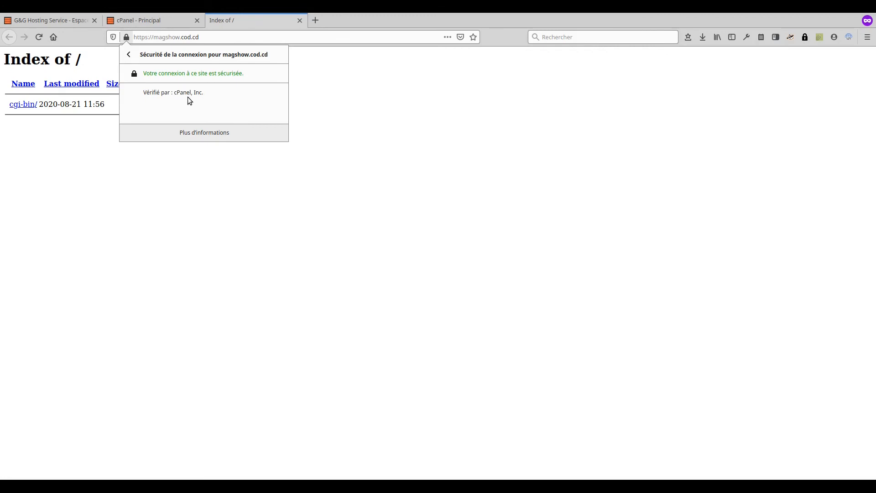
left_click(300, 174)
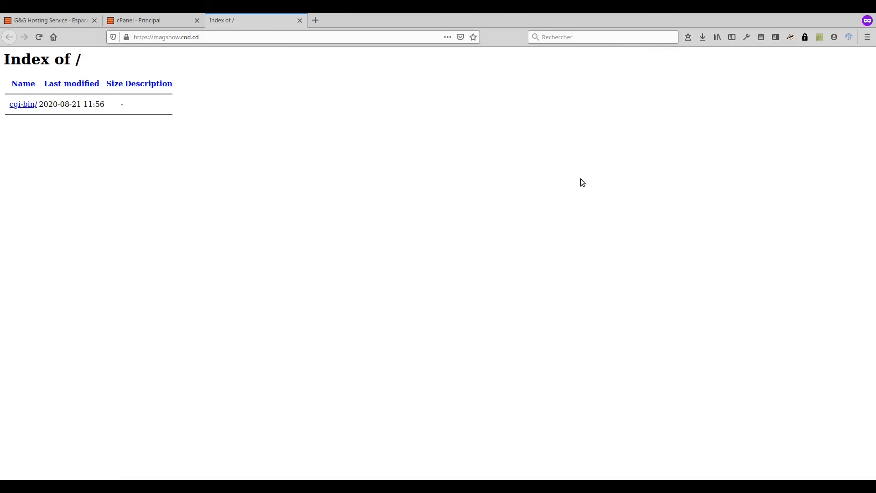
key("ctrl+Page_Up")
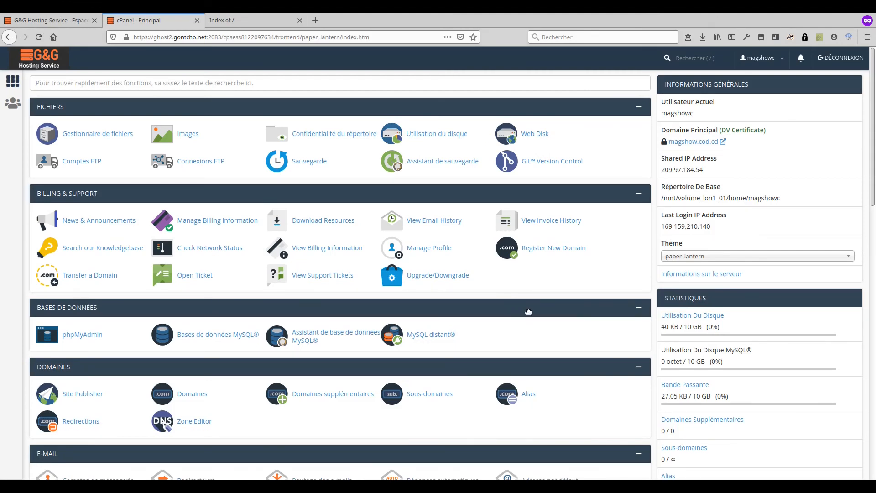
Step: Open the WordPress 5.5 installer under Softaculous Apps Installer
scroll(392, 270, "down", 12)
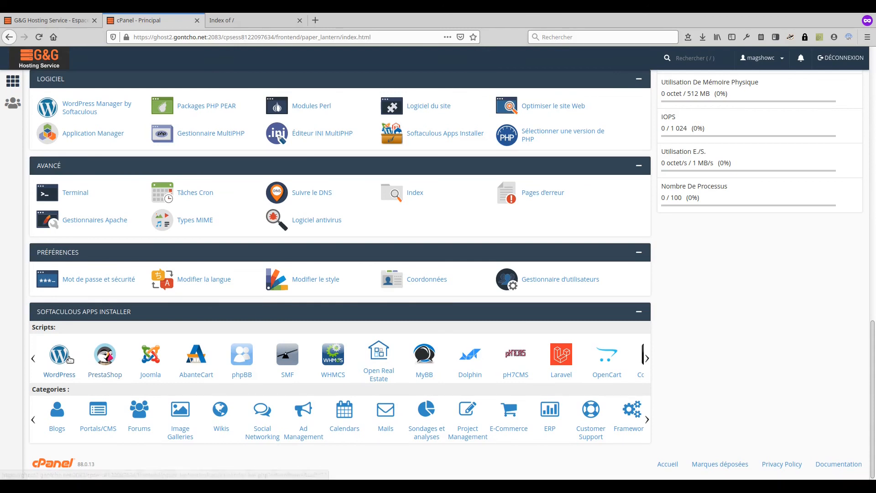
left_click(53, 356)
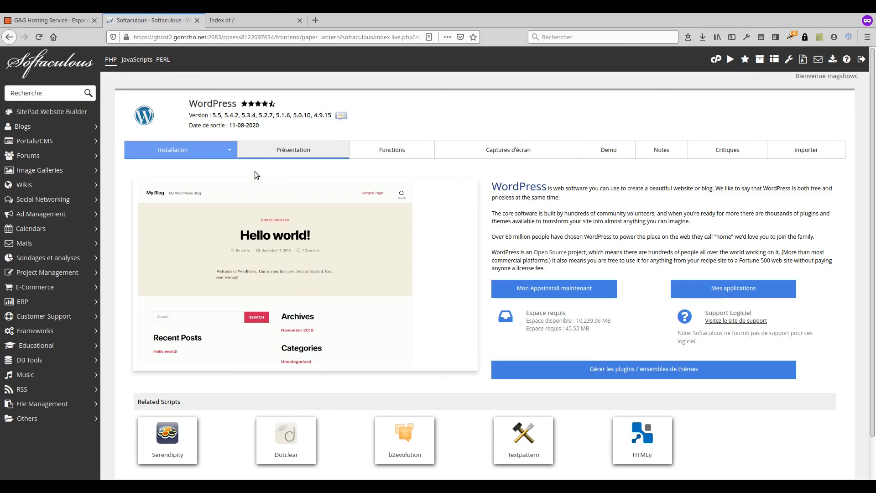
Step: Choose the Quick Install option for the WordPress installation
left_click(229, 156)
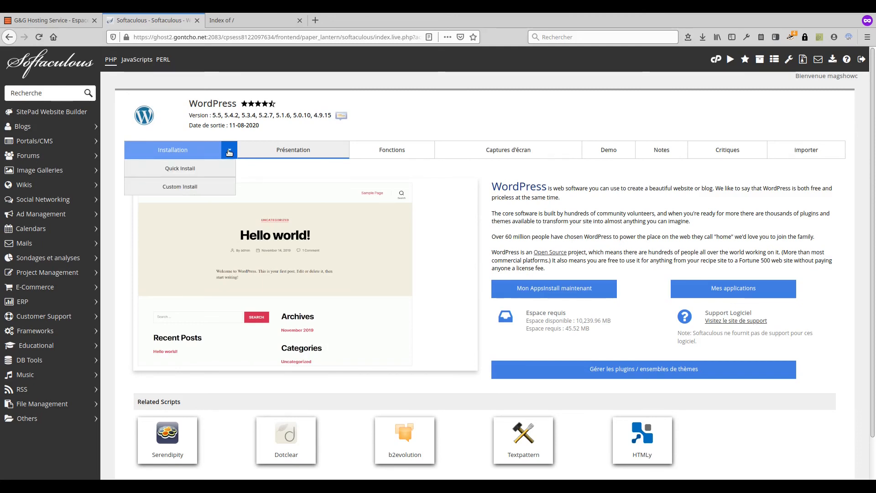
left_click(197, 175)
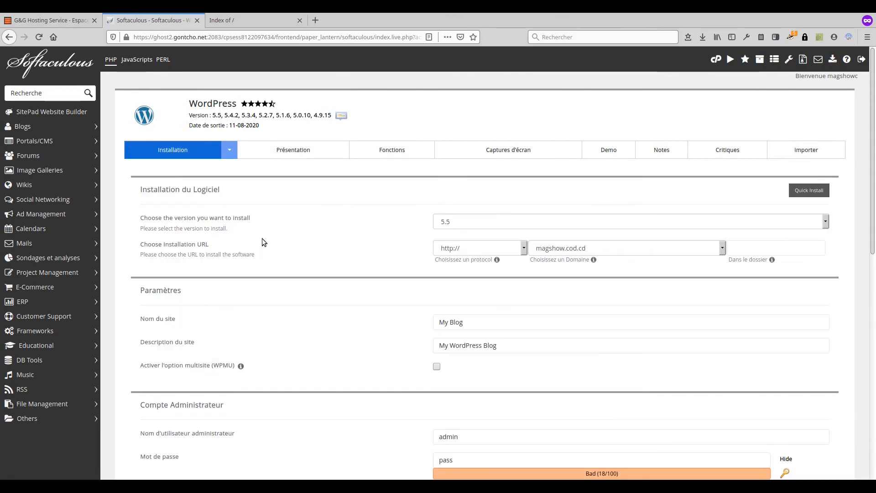
scroll(264, 214, "down", 2)
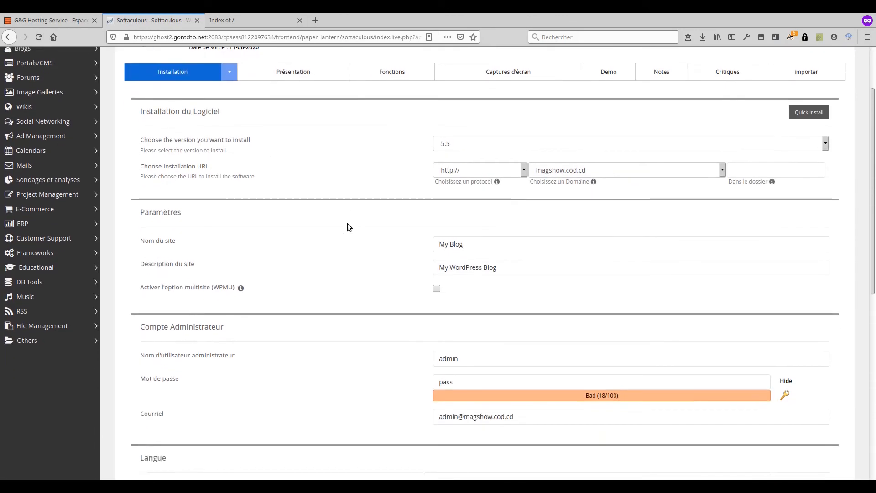
scroll(348, 227, "down", 1)
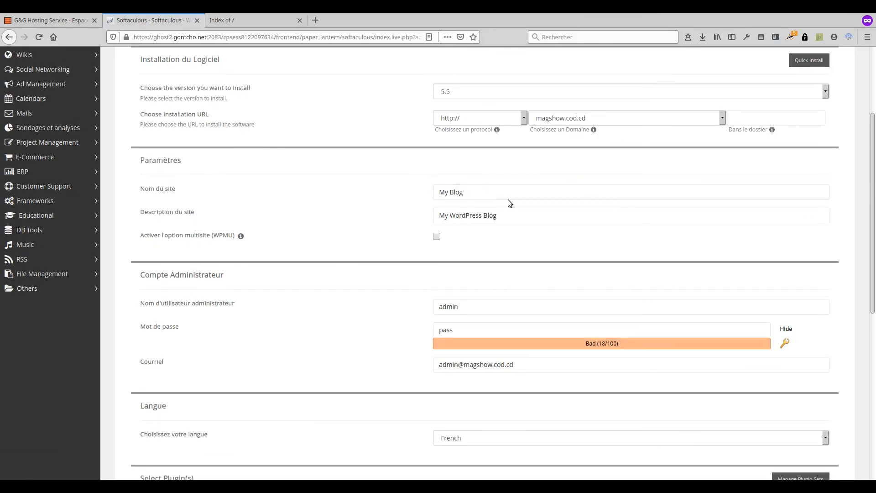
Step: Name the site 'Magasine du Show' with description 'Ne ratez aucun show !'
left_click_drag(508, 199, 365, 181)
type("Magasine du Show")
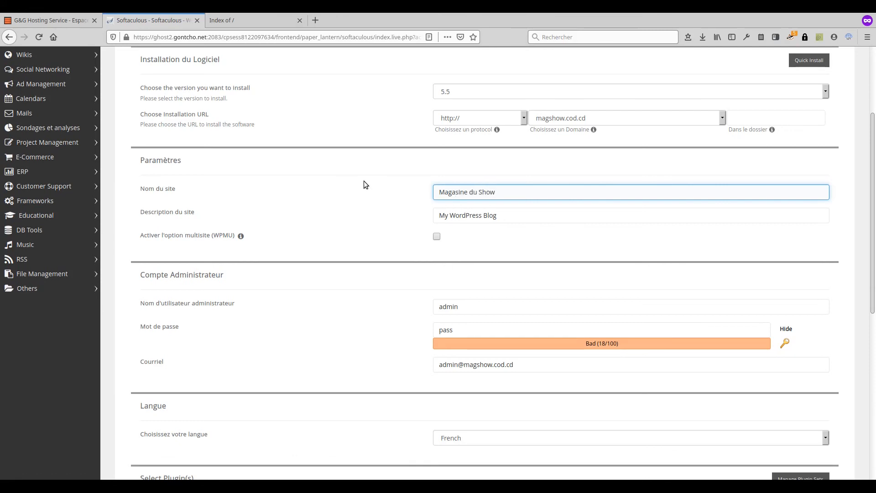
key("Tab")
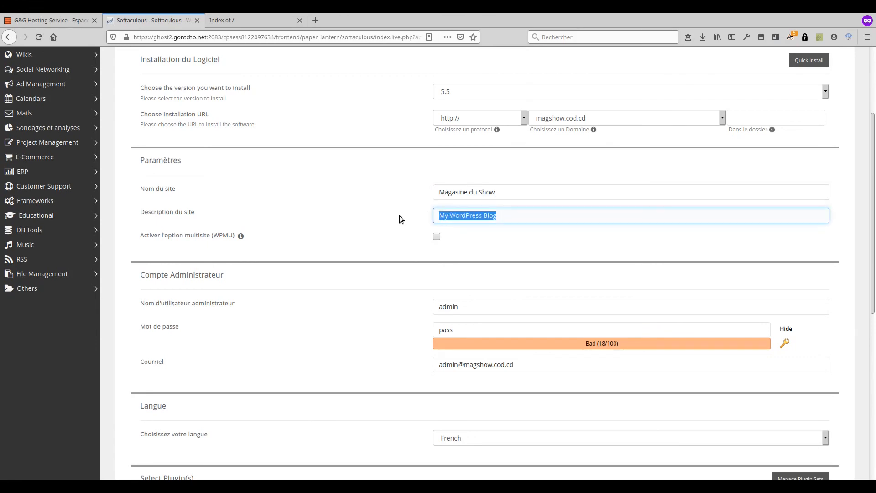
type("Ne ratez aucun show !")
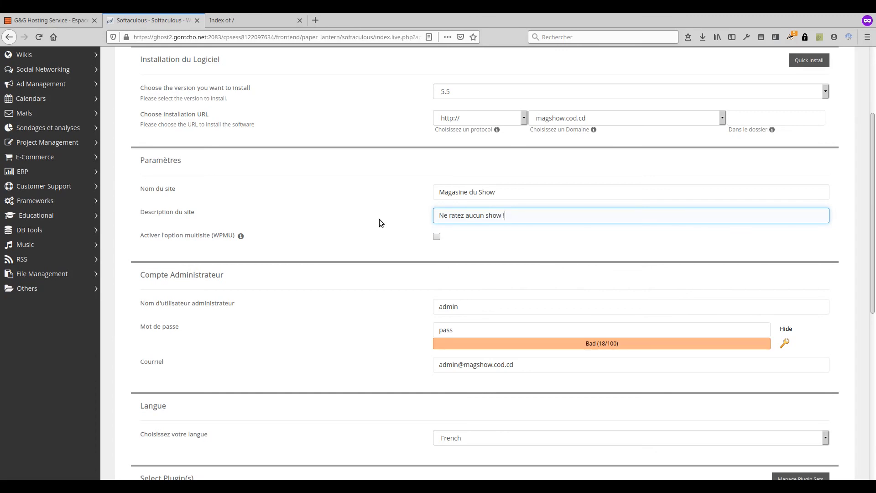
scroll(383, 204, "down", 3)
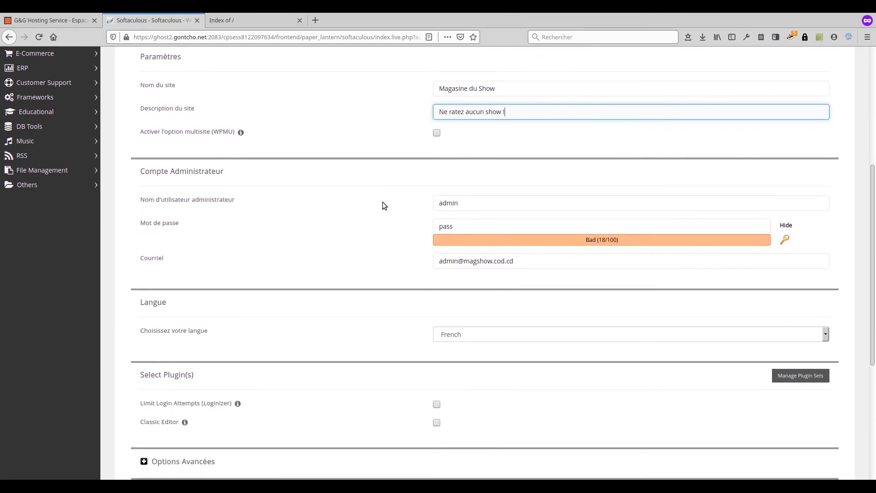
Step: Replace the default admin username with 'mashow_admin'
double_click(469, 203)
type("mag")
type("sho")
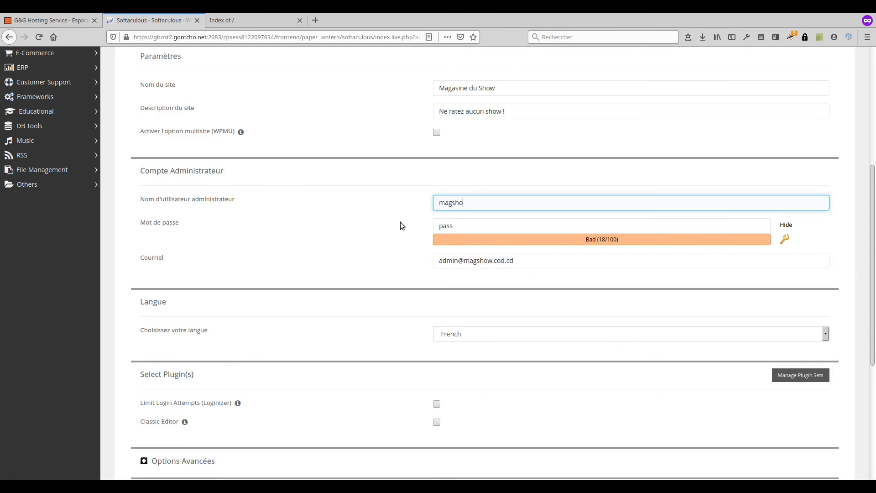
type("w_admin")
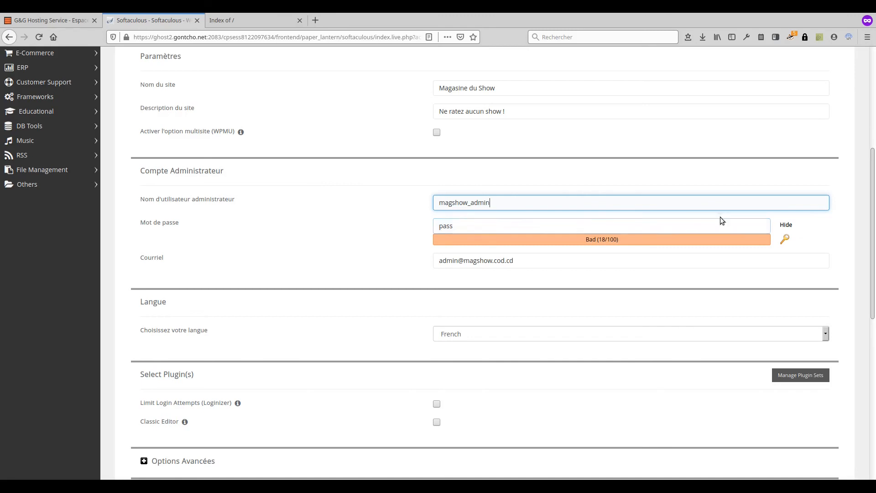
Step: Generate a strong random admin password and copy it to the clipboard
left_click(786, 240)
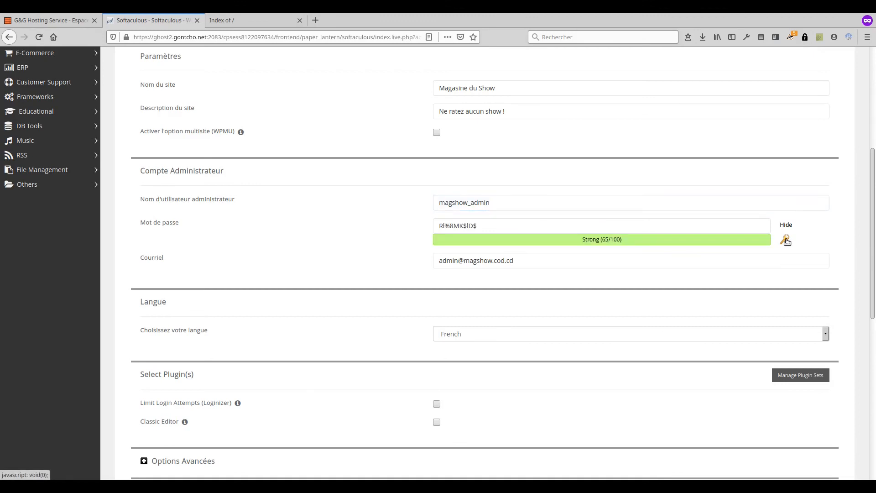
left_click(486, 227)
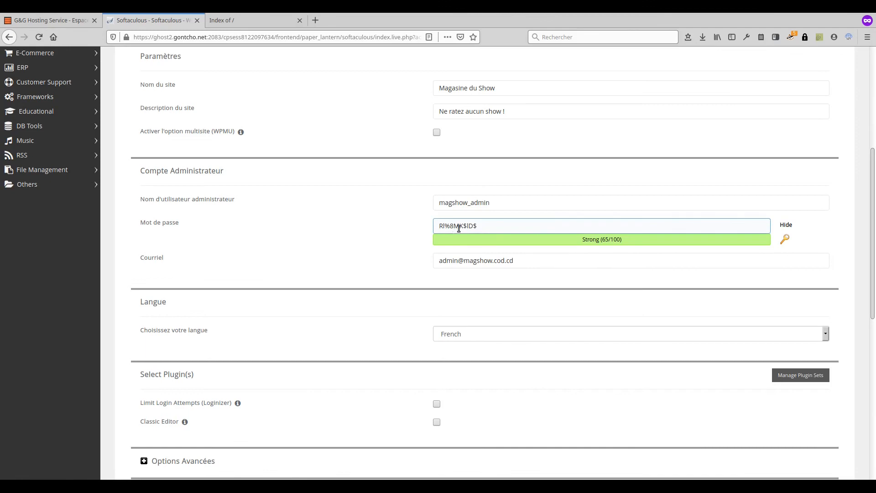
left_click_drag(486, 226, 438, 226)
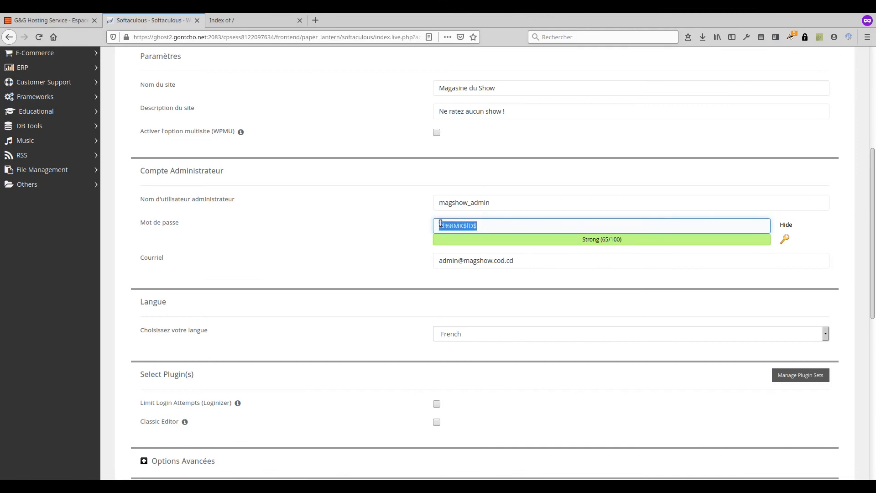
right_click(444, 225)
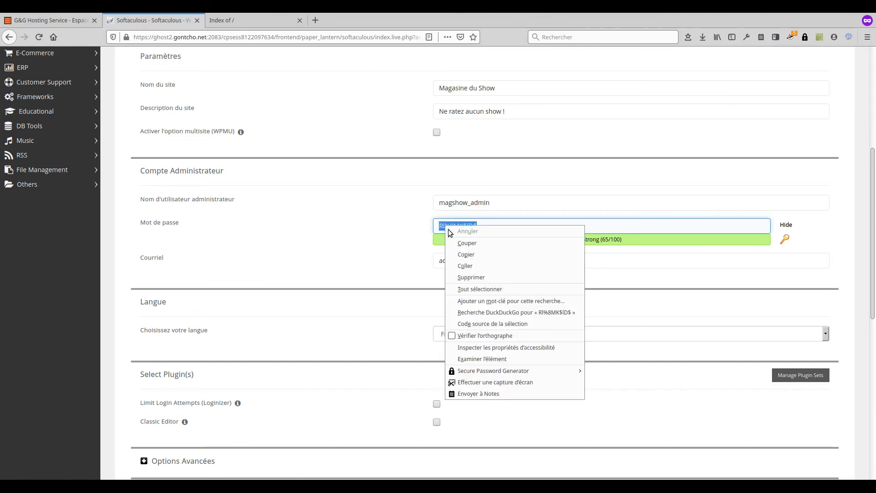
left_click(470, 254)
left_click(175, 262)
left_click(441, 262)
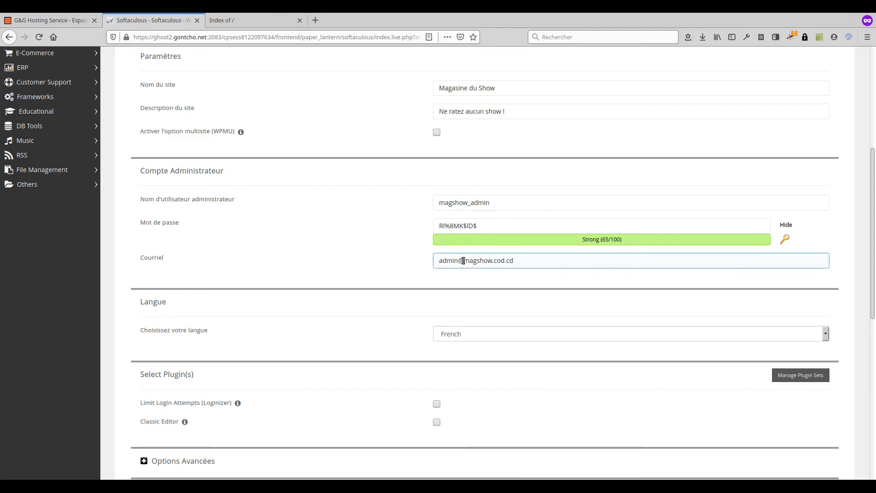
left_click_drag(463, 261, 523, 260)
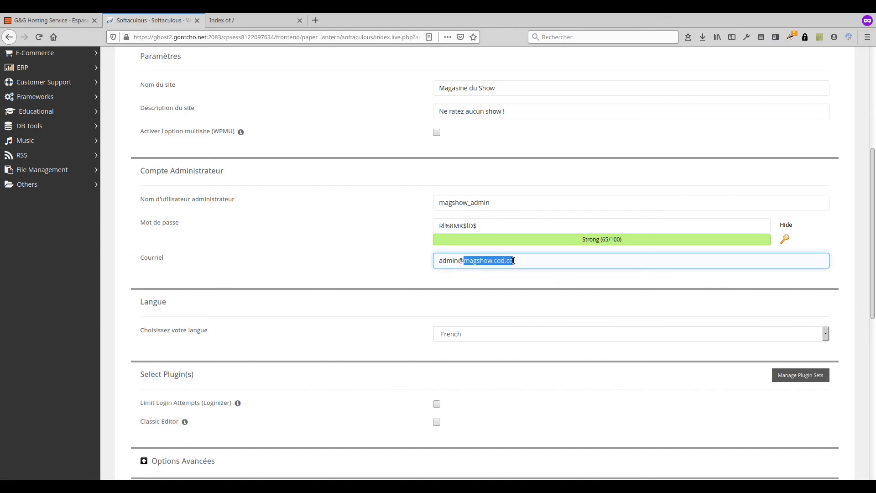
left_click(467, 263)
left_click_drag(436, 261, 532, 261)
left_click(406, 273)
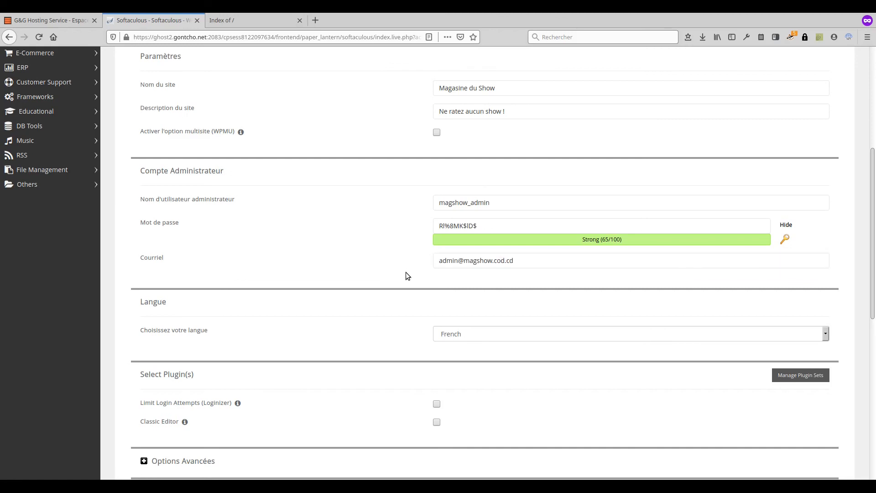
scroll(406, 273, "down", 6)
scroll(407, 276, "up", 2)
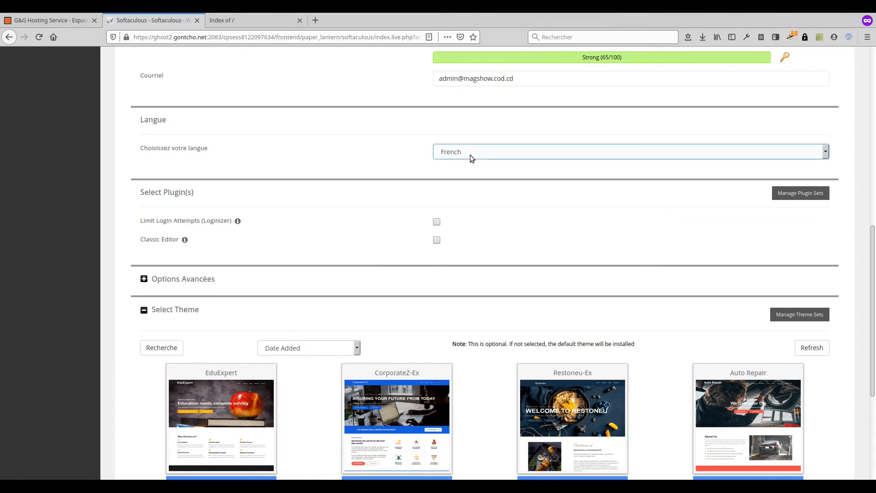
Step: Enter a contact e-mail for the installation details and run the WordPress install
scroll(354, 181, "down", 5)
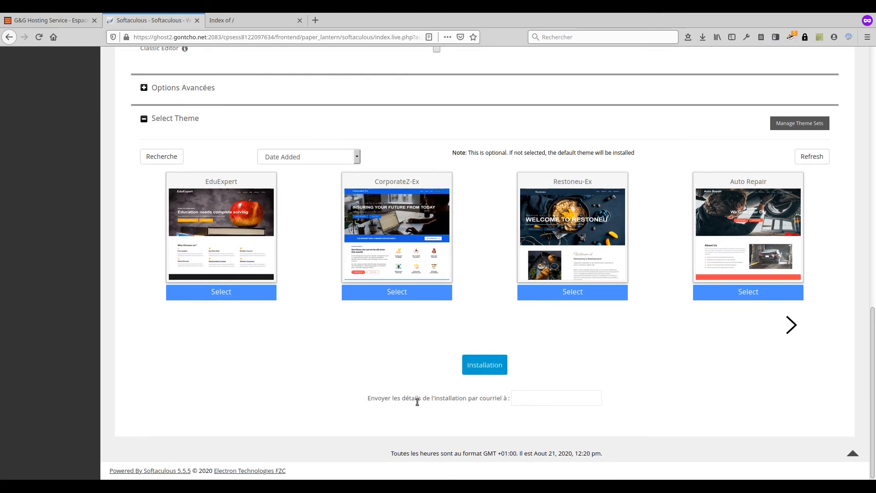
left_click(546, 399)
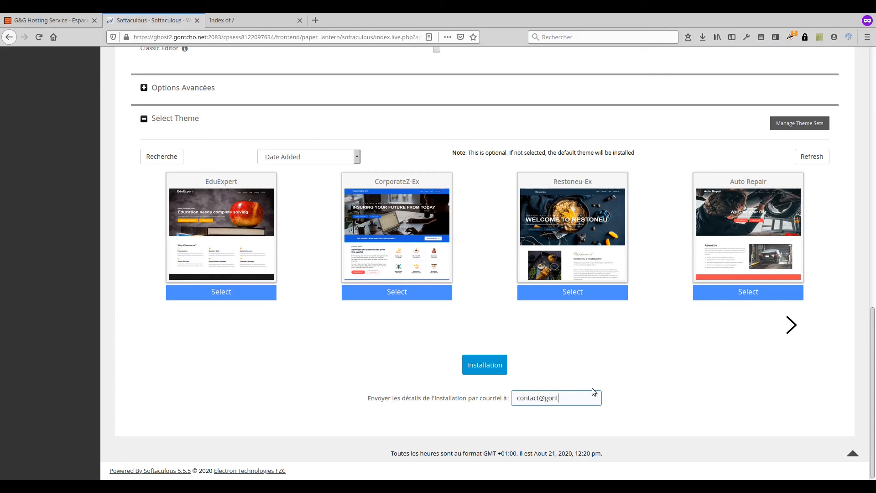
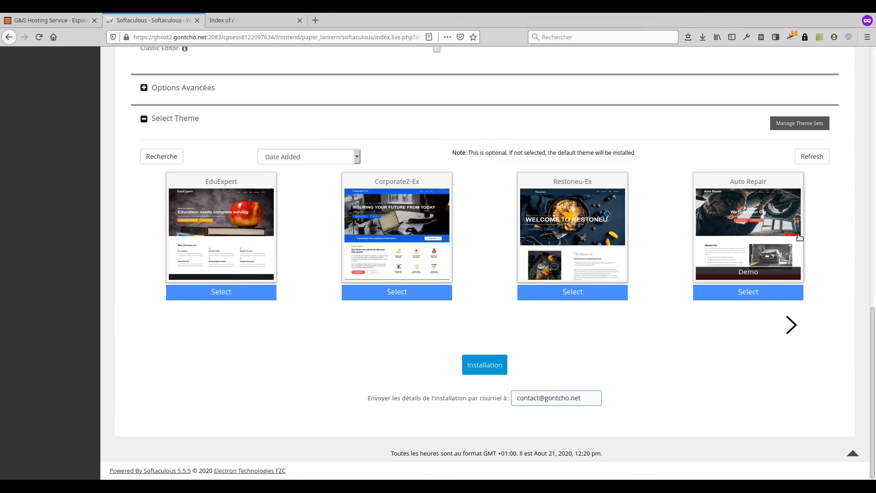
left_click(486, 366)
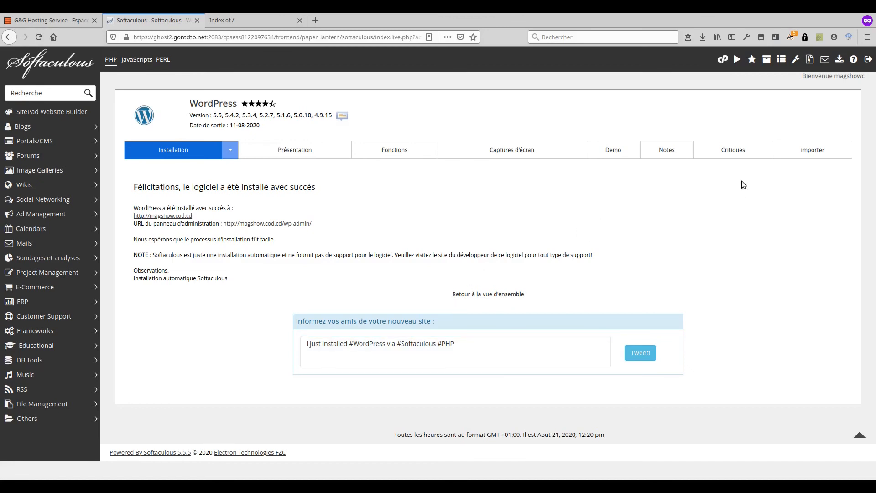
Step: Leave Softaculous for the cPanel home, then switch to the magshow.cod.cd site tab
left_click(721, 62)
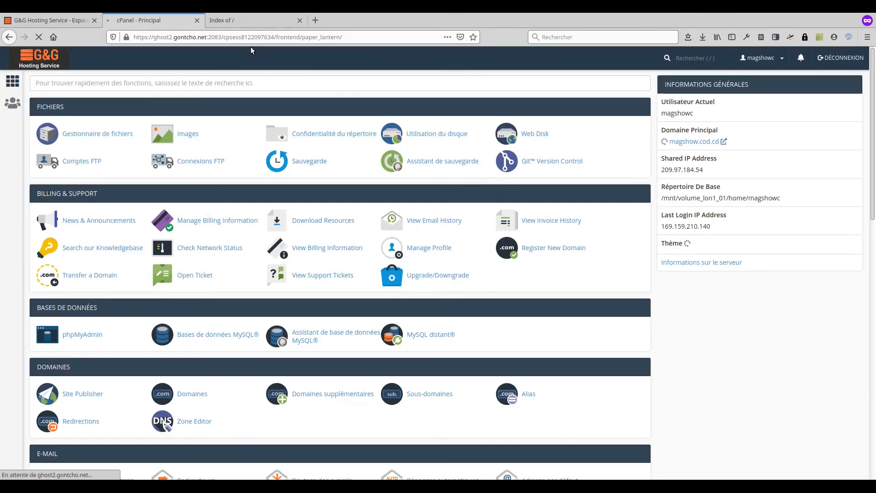
left_click(252, 20)
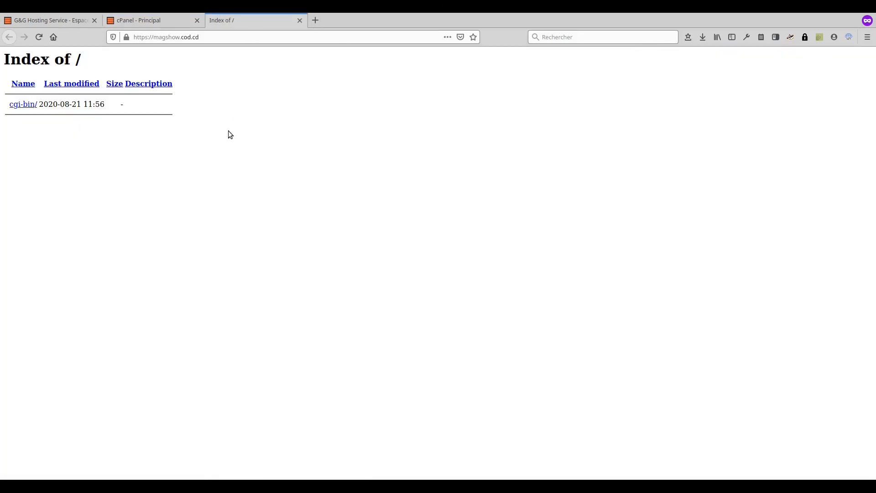
Step: Reload magshow.cod.cd and scroll through the new Magasine du Show front page, its widgets and footer
left_click(40, 37)
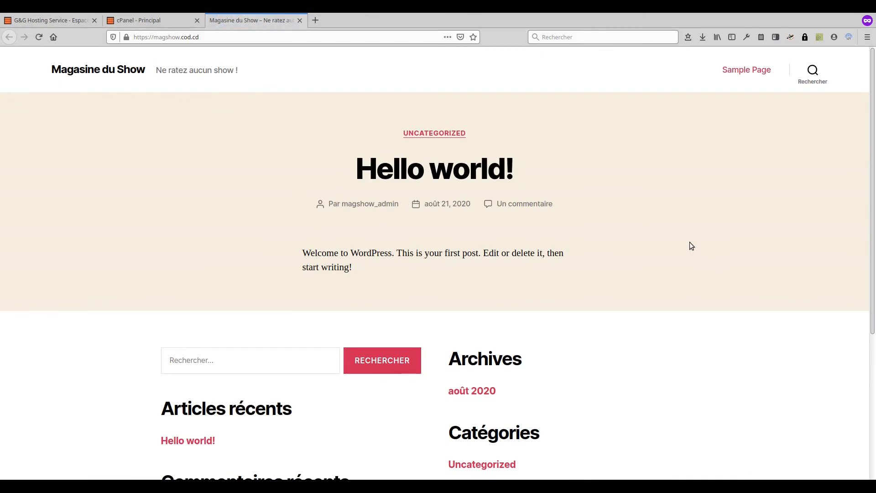
scroll(689, 243, "down", 5)
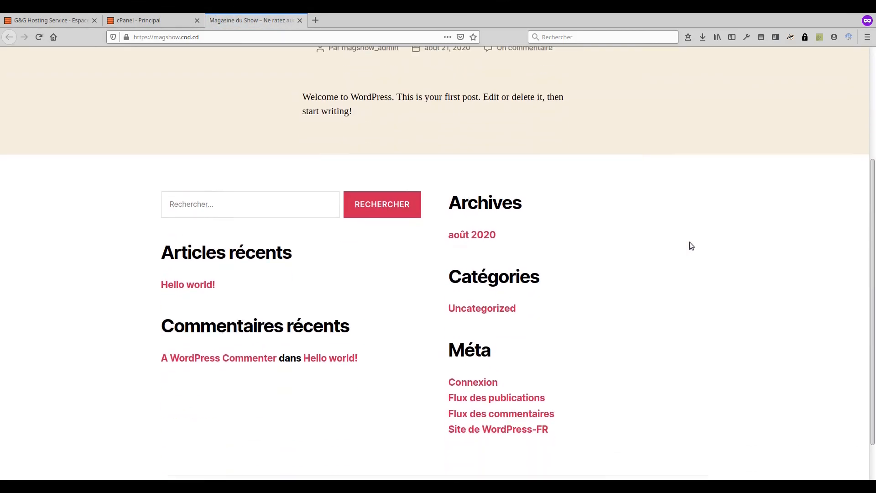
scroll(690, 243, "up", 5)
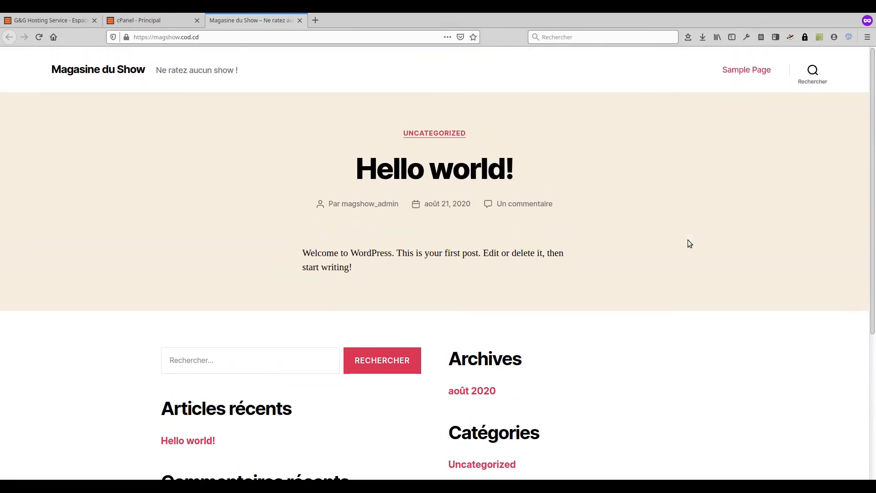
scroll(690, 243, "down", 3)
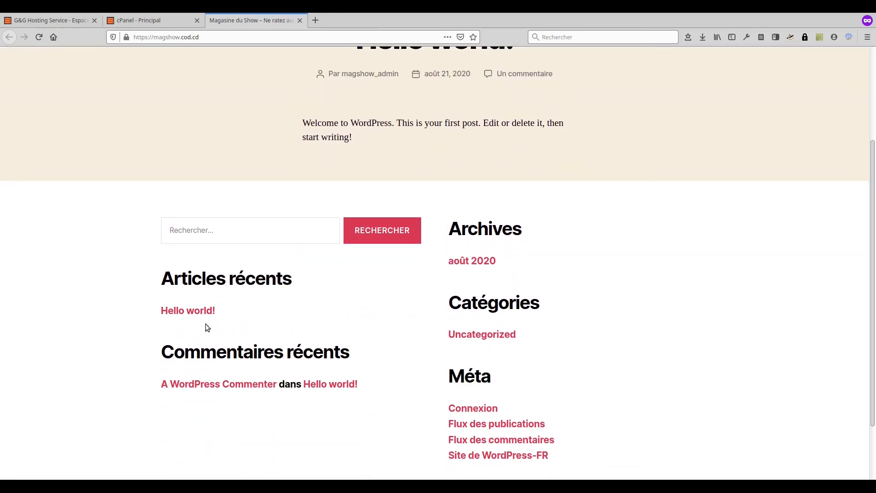
scroll(693, 219, "up", 3)
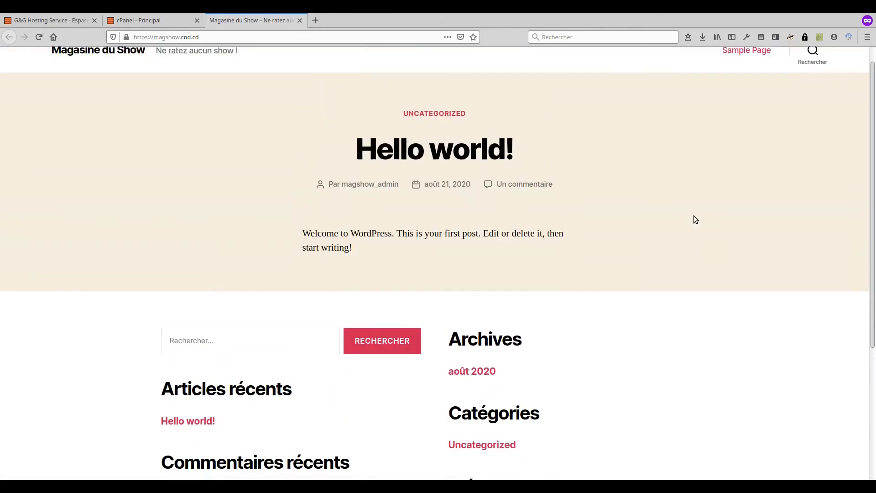
scroll(694, 220, "down", 3)
scroll(694, 220, "down", 2)
scroll(694, 219, "up", 5)
scroll(693, 219, "down", 1)
scroll(693, 220, "up", 1)
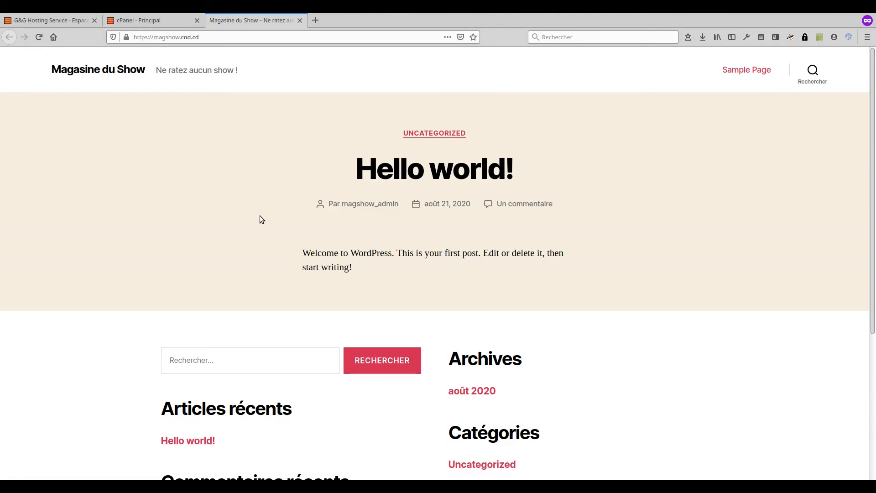
scroll(261, 229, "down", 5)
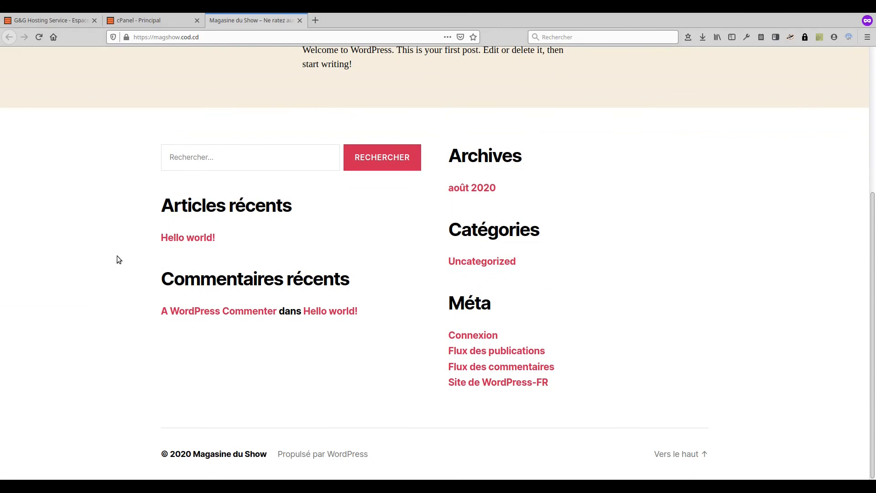
scroll(118, 259, "up", 5)
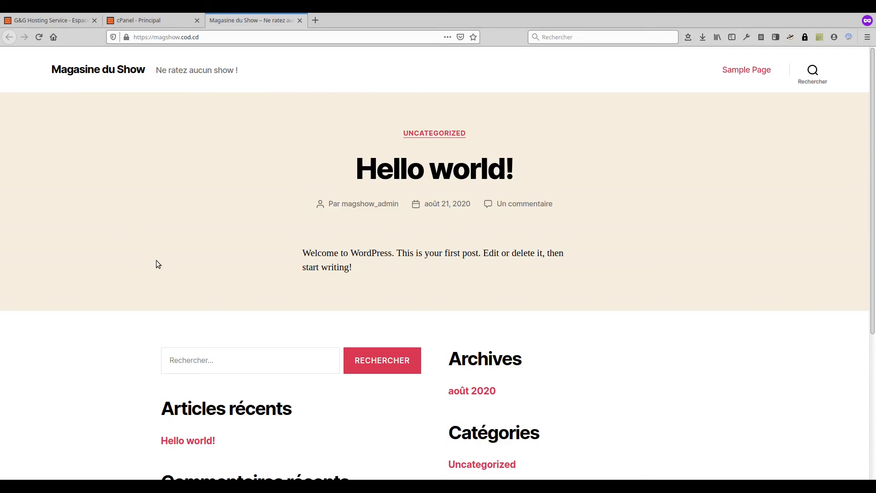
Step: Load magshow.cod.cd/wp-admin/ in a new private browsing tab
left_click(315, 21)
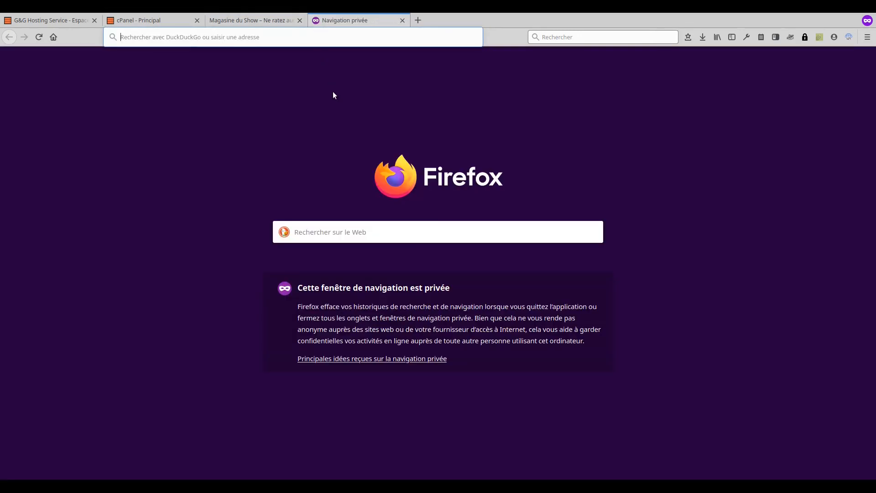
left_click(251, 21)
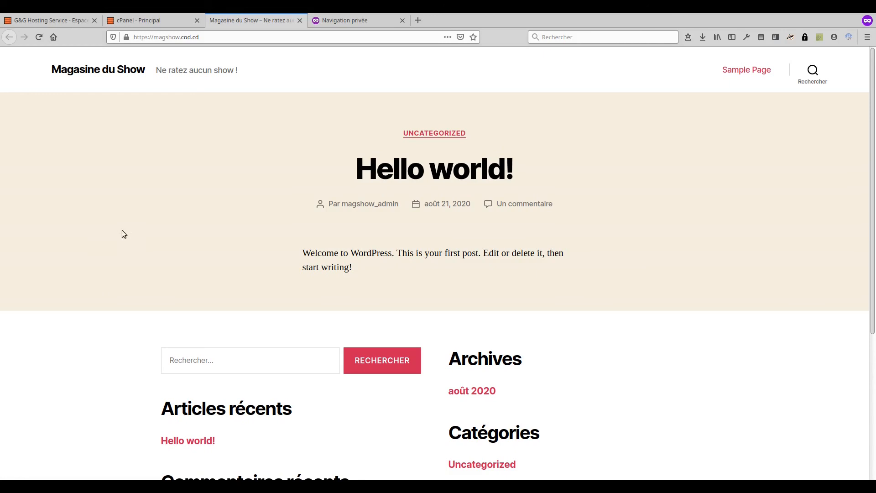
left_click(335, 24)
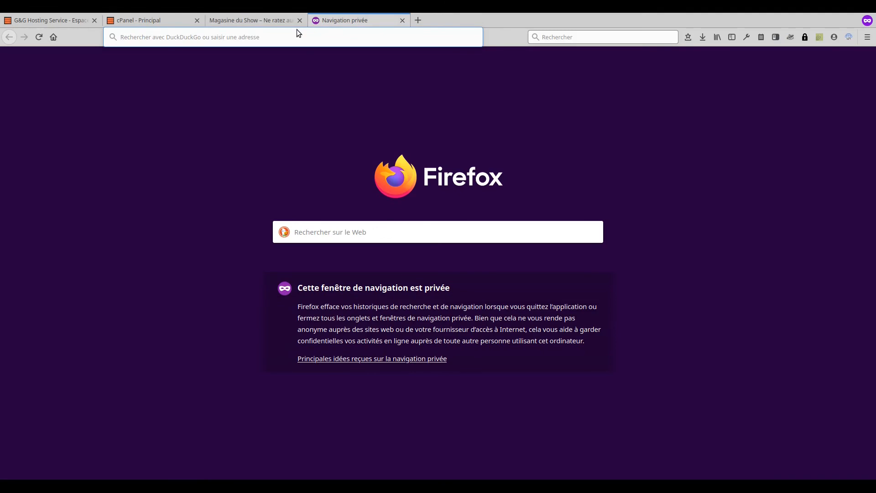
type("magshow.cod.cd")
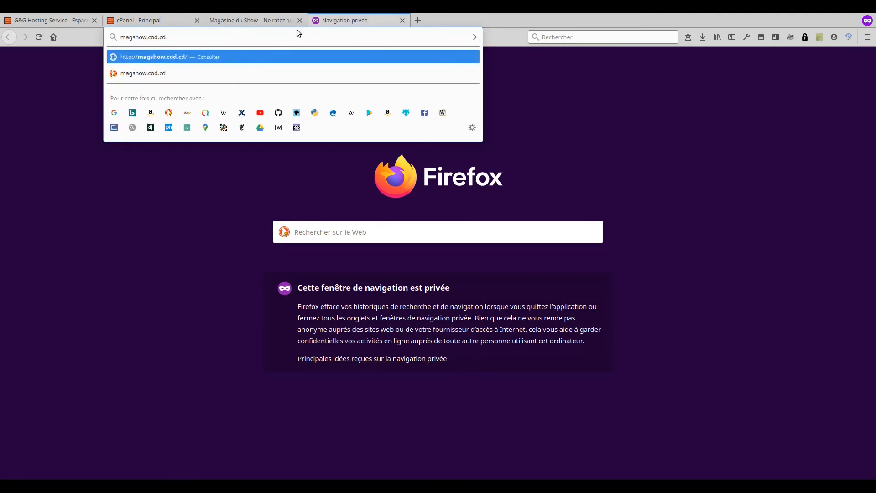
type("/wp-admin")
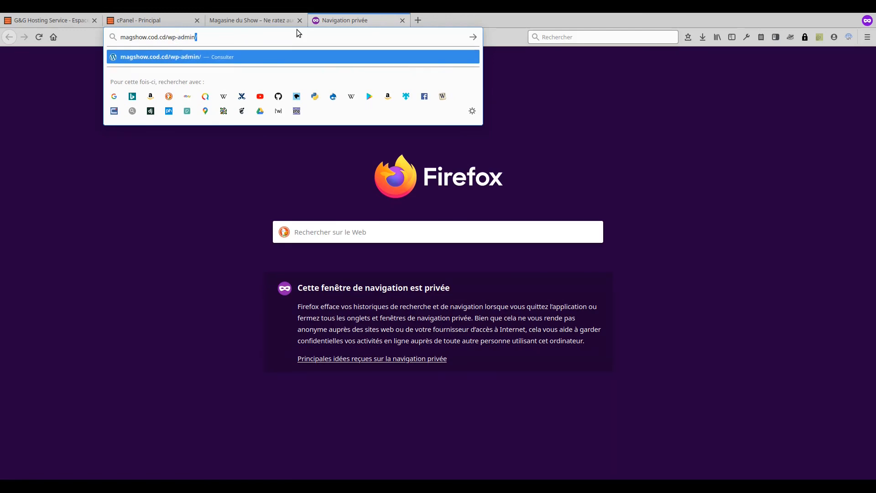
type("/")
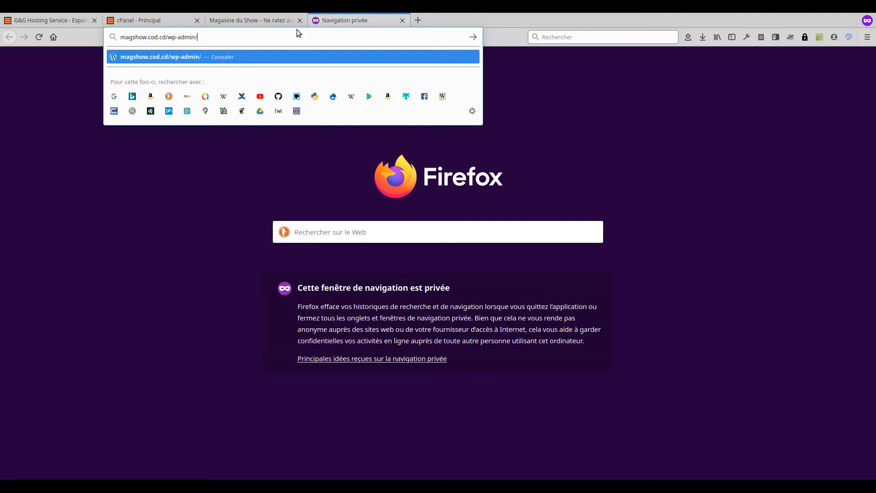
key("Return")
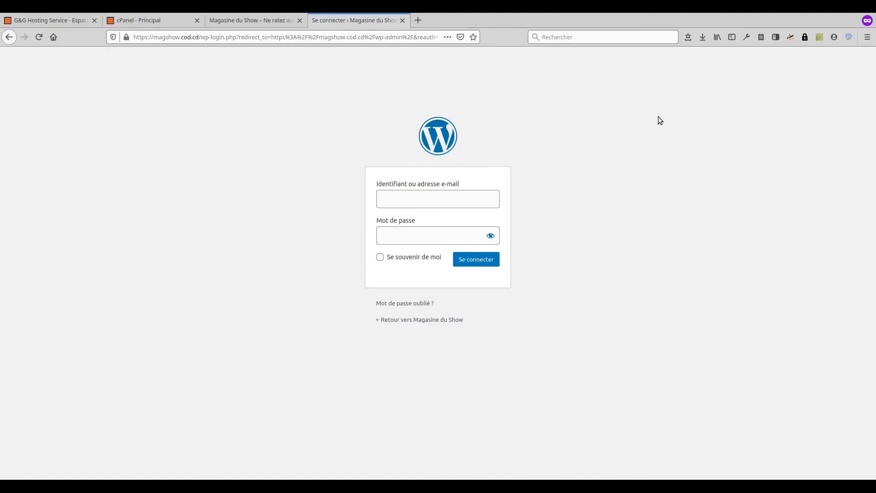
Step: Log in with the admin username and password, with Se souvenir de moi ticked
type("ma")
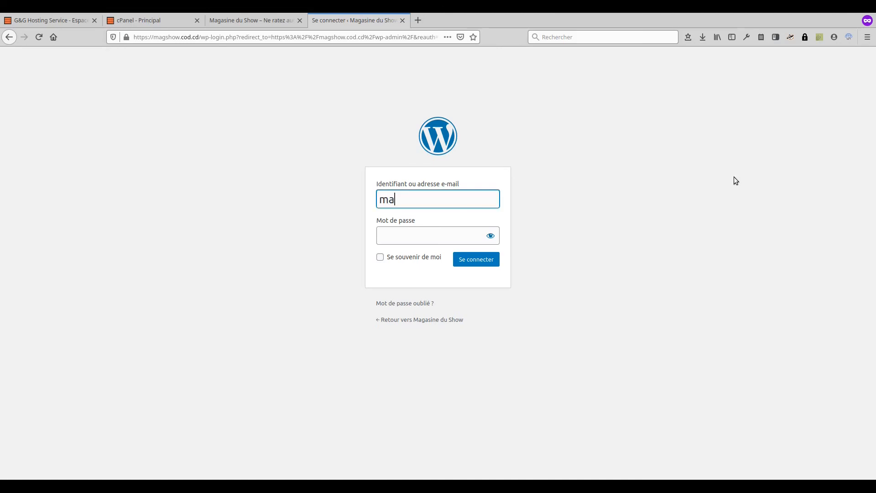
type("gshow")
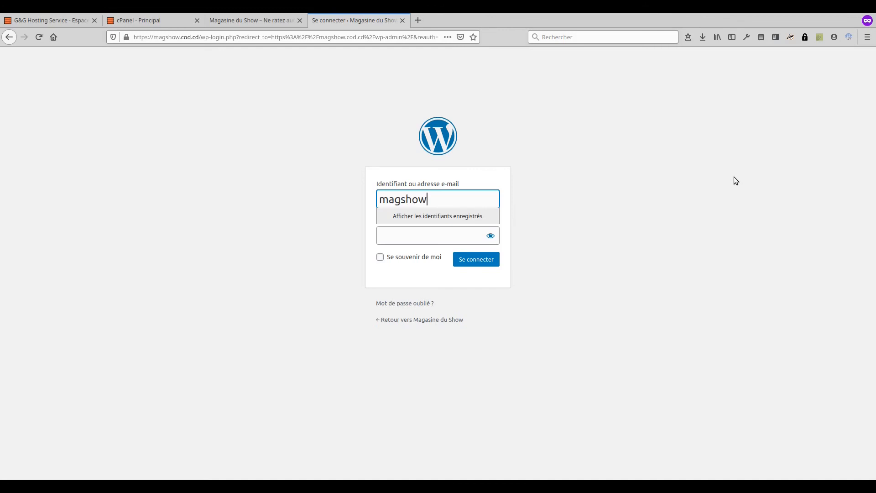
type("_admin")
key("Tab")
key("ctrl+v")
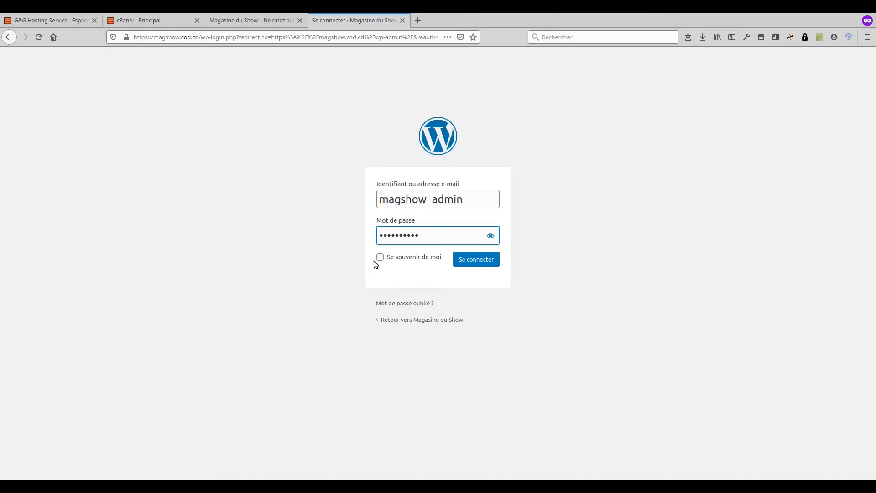
left_click(381, 259)
left_click(479, 258)
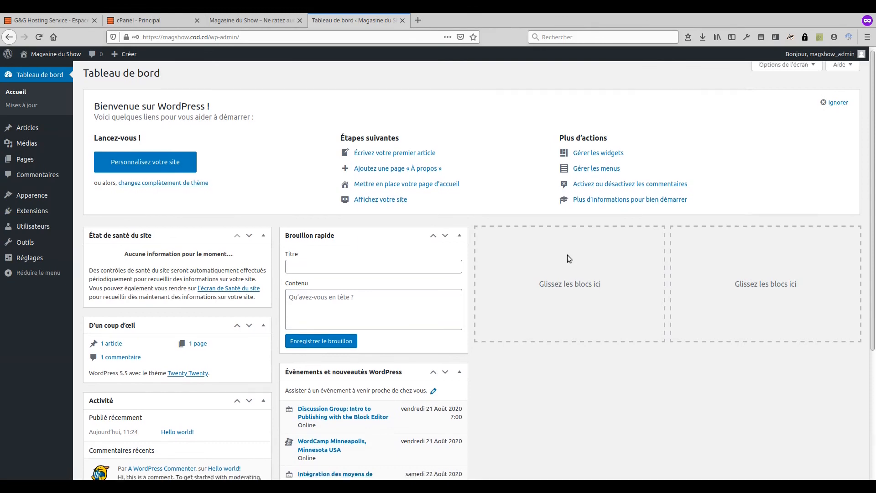
Step: Scroll the dashboard and reveal the Articles submenu in the admin menu
scroll(567, 254, "down", 4)
scroll(567, 255, "up", 4)
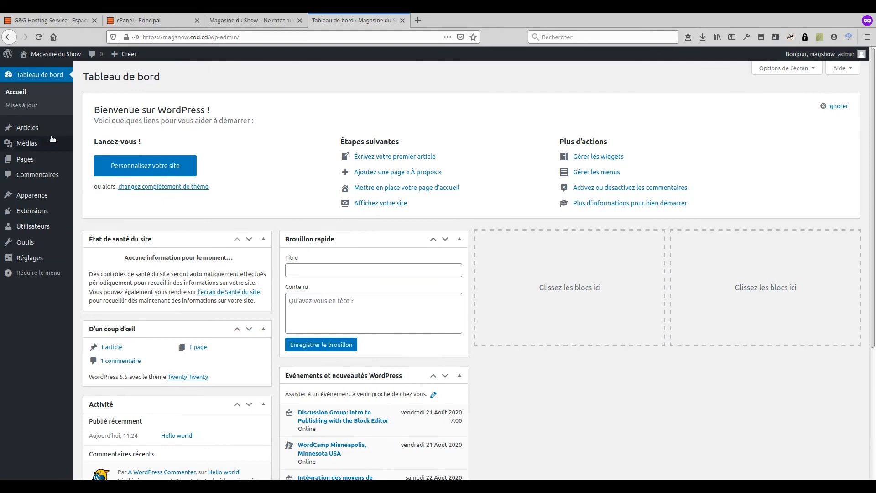
mouse_move(34, 132)
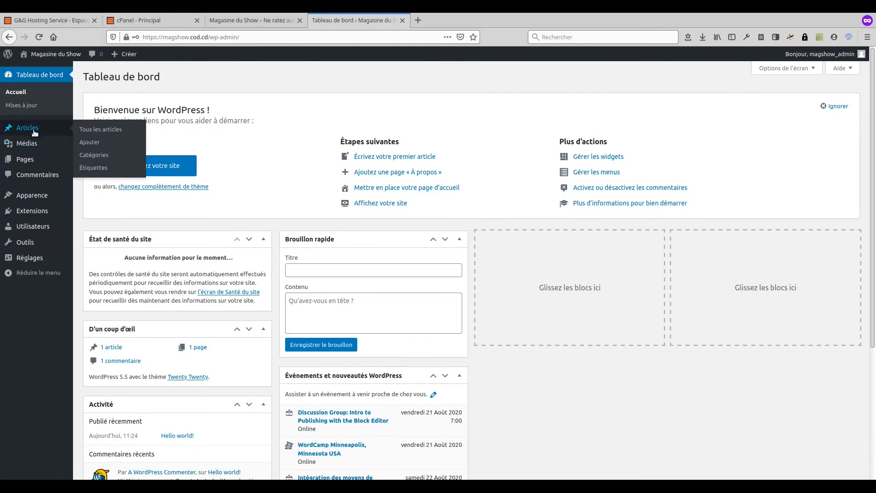
Step: Add a category named Sport with slug sport on the Catégories page
left_click(101, 159)
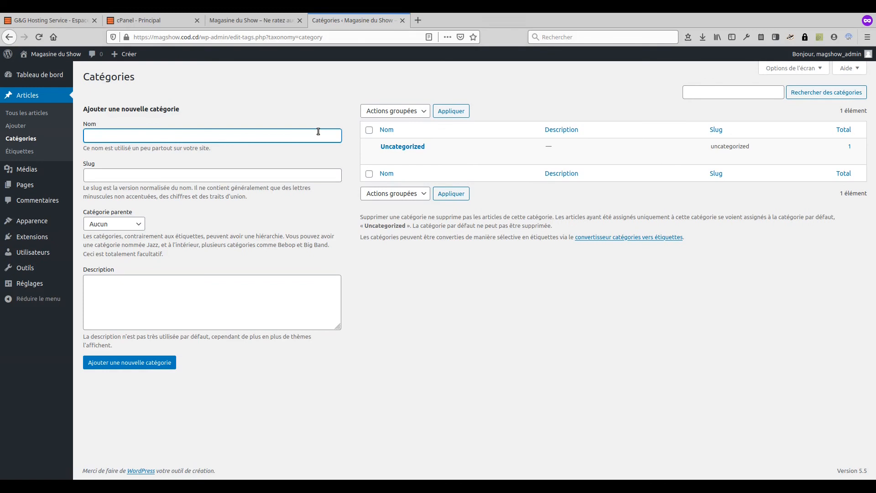
type("Sport")
left_click(188, 179)
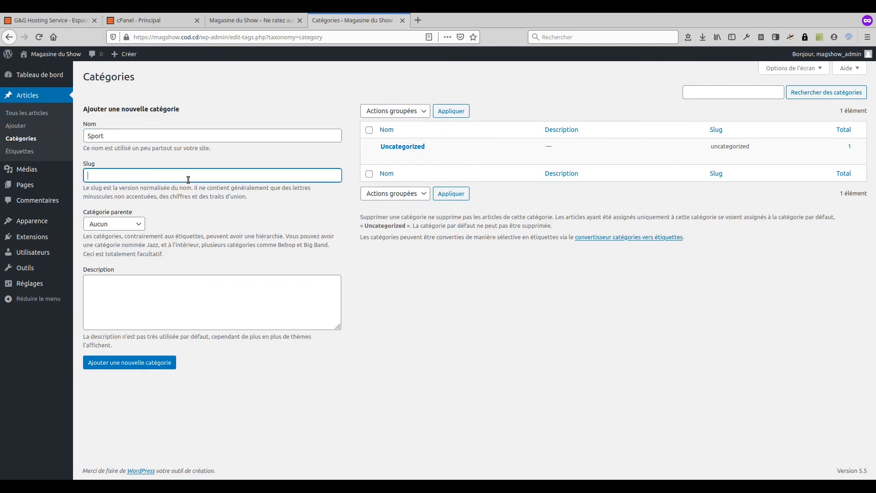
type("sport")
left_click(135, 361)
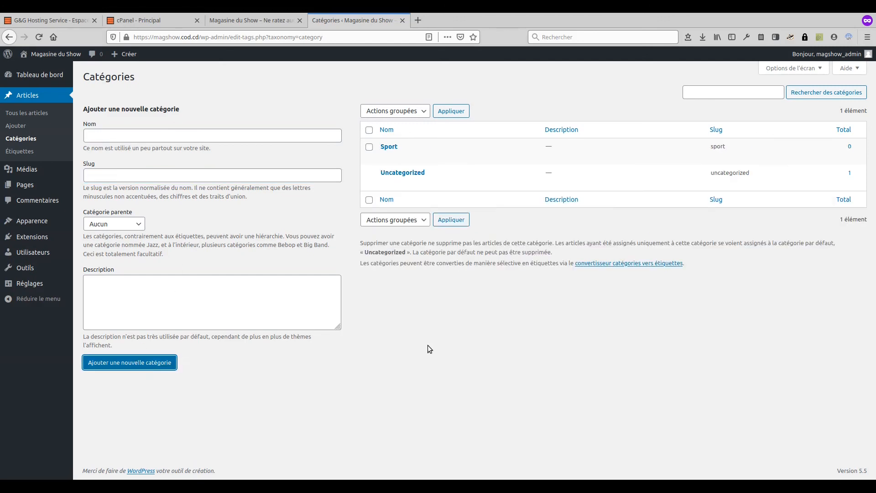
Step: Add the category Cinéma with slug cinema
left_click(207, 136)
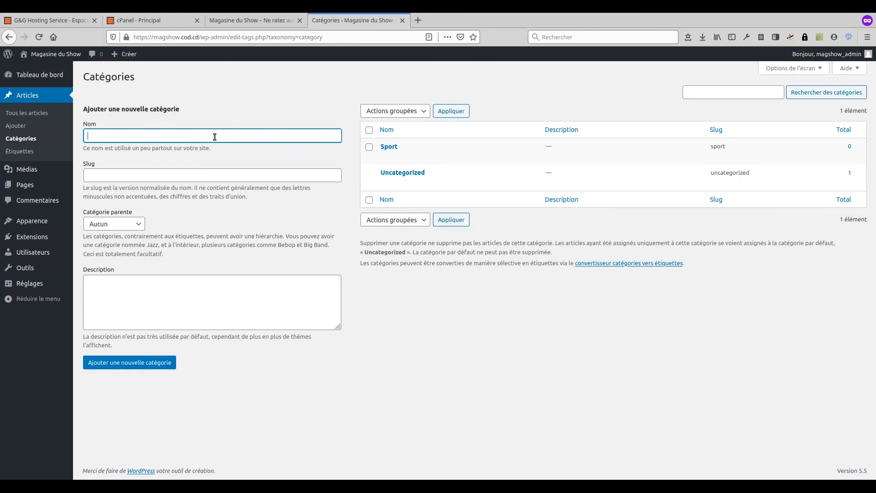
type("Cinéma")
left_click(162, 174)
type("cinema")
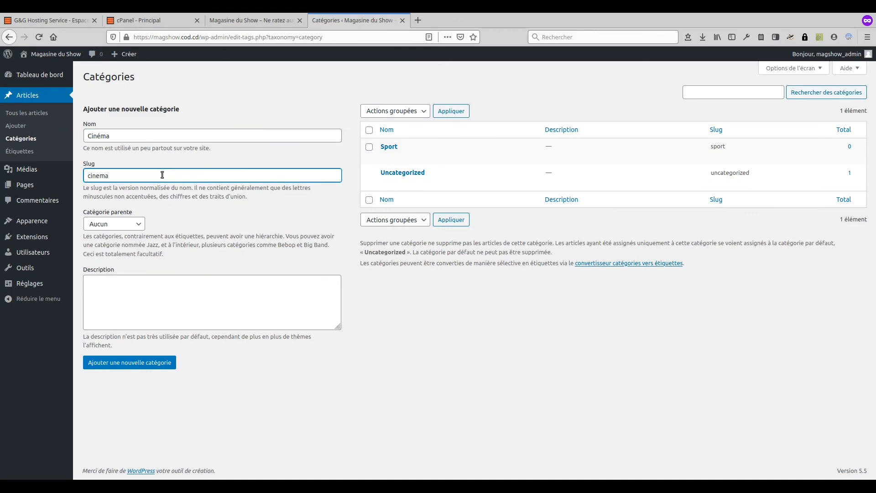
left_click(138, 363)
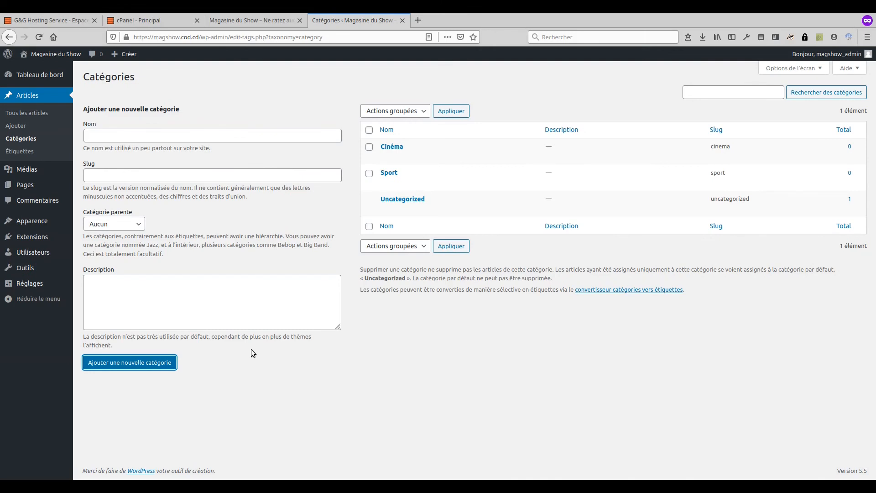
Step: Add the category Musique with slug musique
left_click(191, 141)
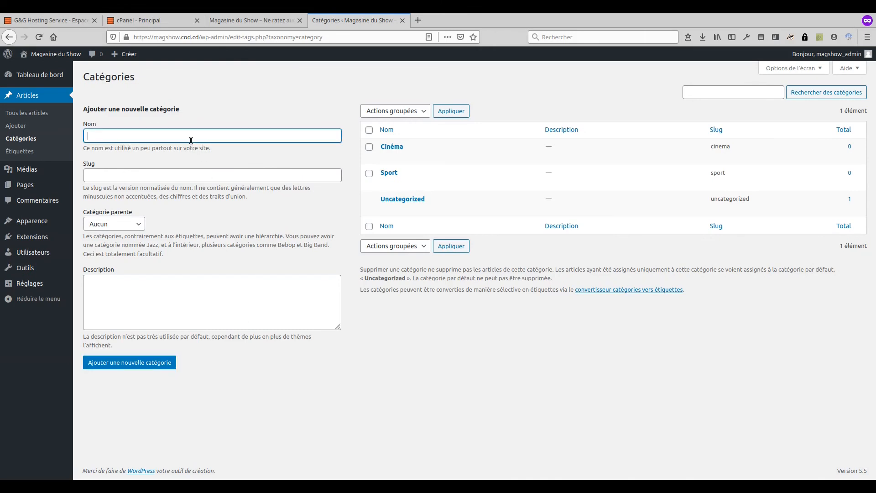
type("Musique")
key("Tab")
type("musique")
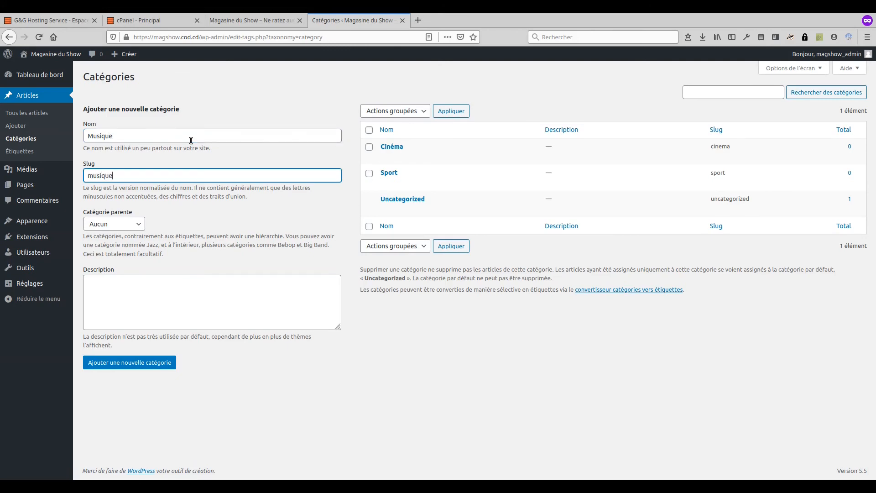
left_click(145, 362)
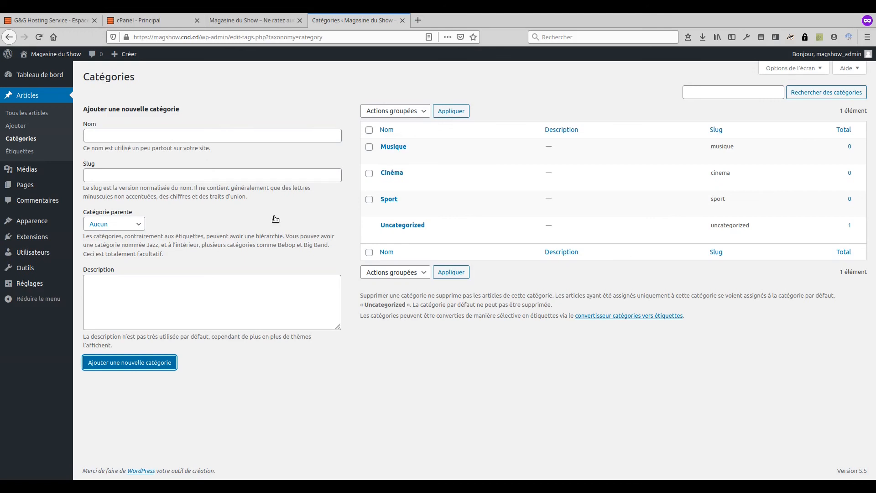
left_click(419, 385)
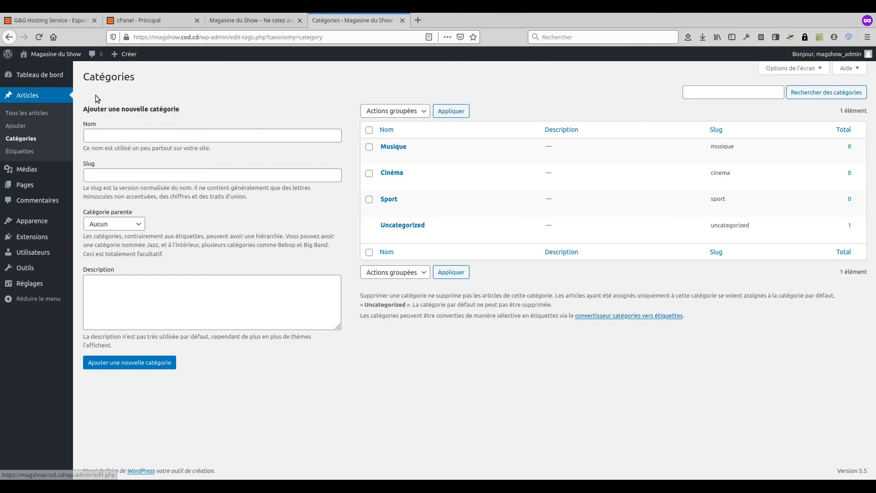
Step: Start a new post and step through the editor's welcome guide until it closes
left_click(25, 129)
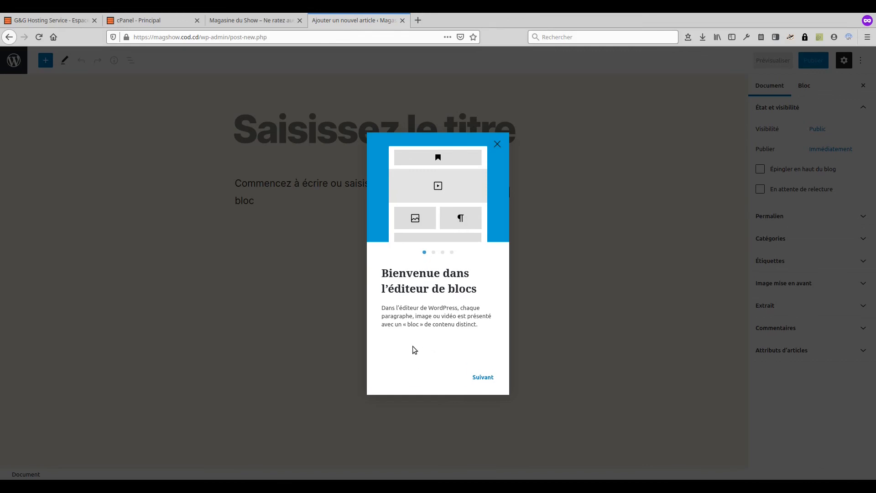
left_click(483, 377)
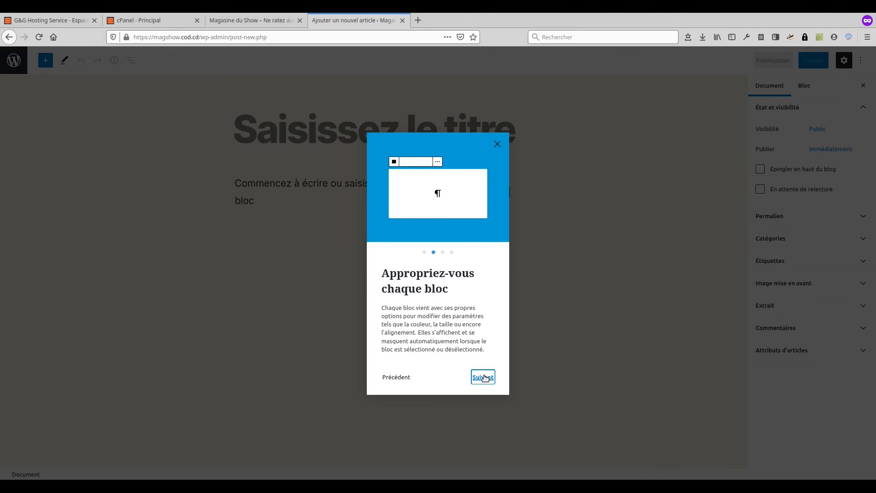
left_click(475, 383)
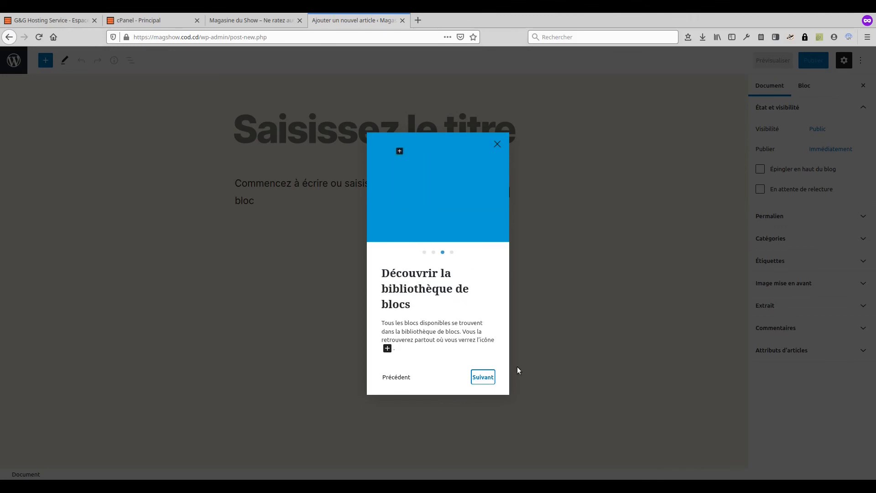
left_click(483, 377)
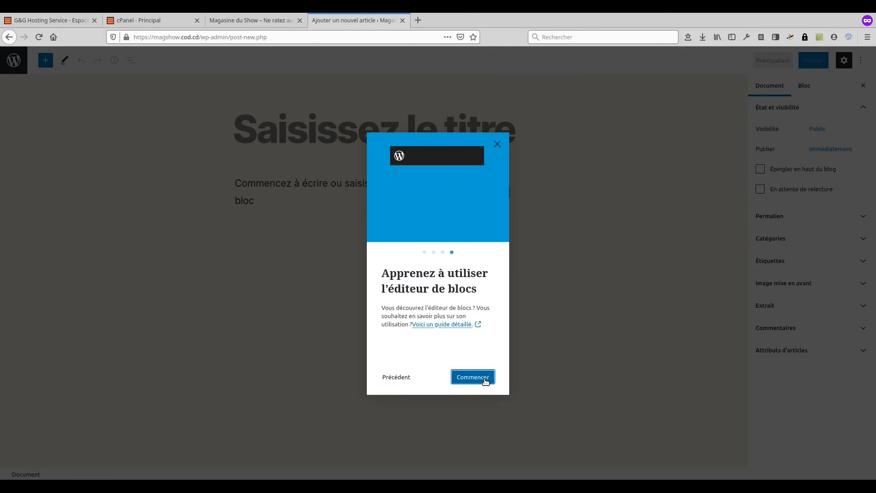
left_click(485, 380)
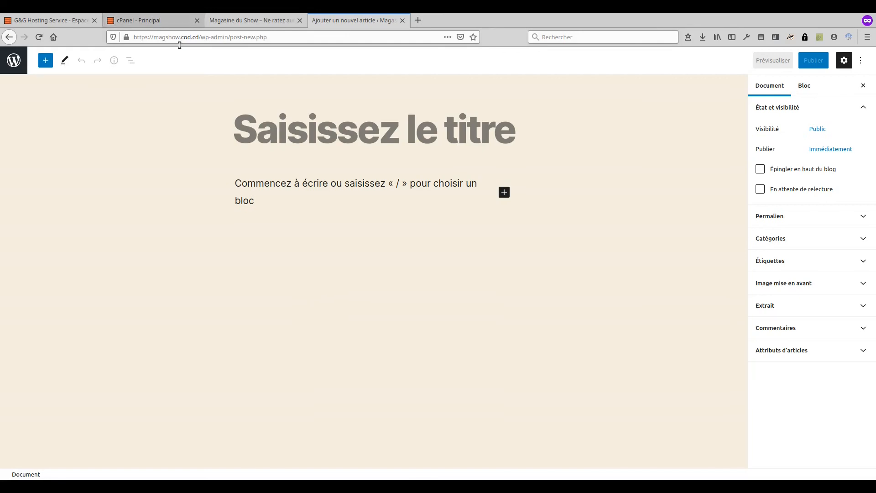
Step: Paste the title 'Alesh sera en concert ce samedi 22 août à Kinshasa' and the article body
left_click(264, 131)
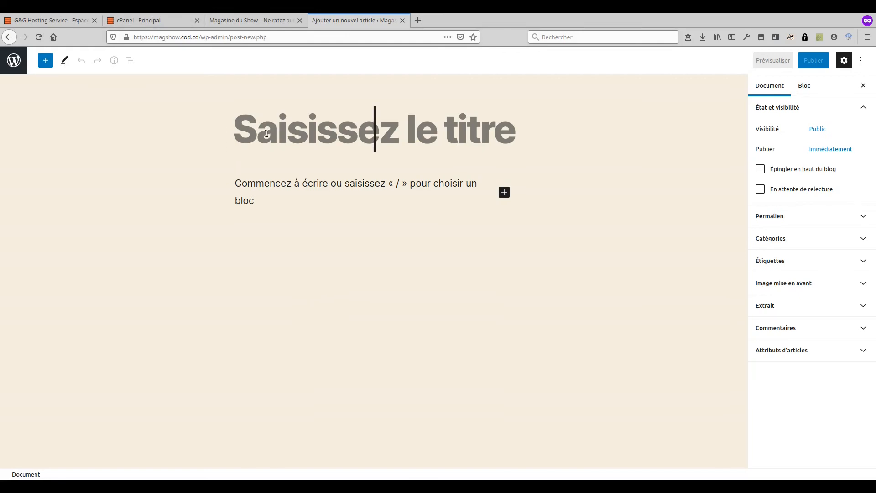
type("Alesh sera en concert ce samedi 22 août à Kinshasa")
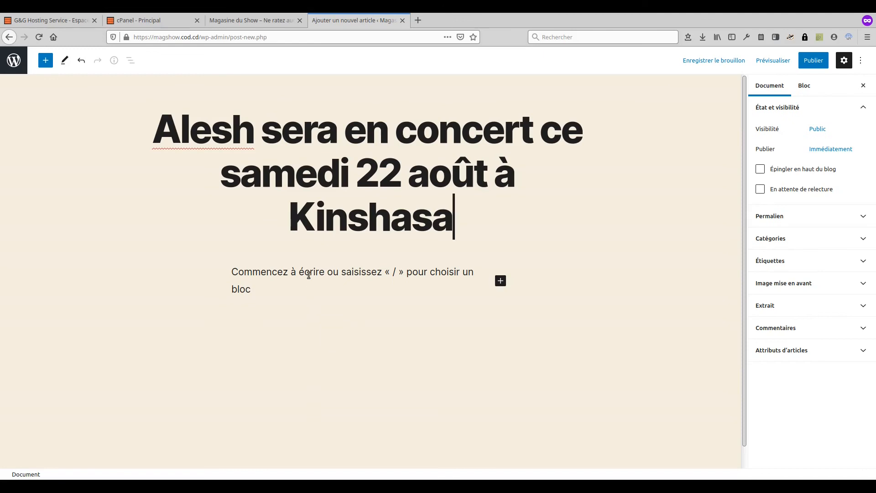
left_click(271, 278)
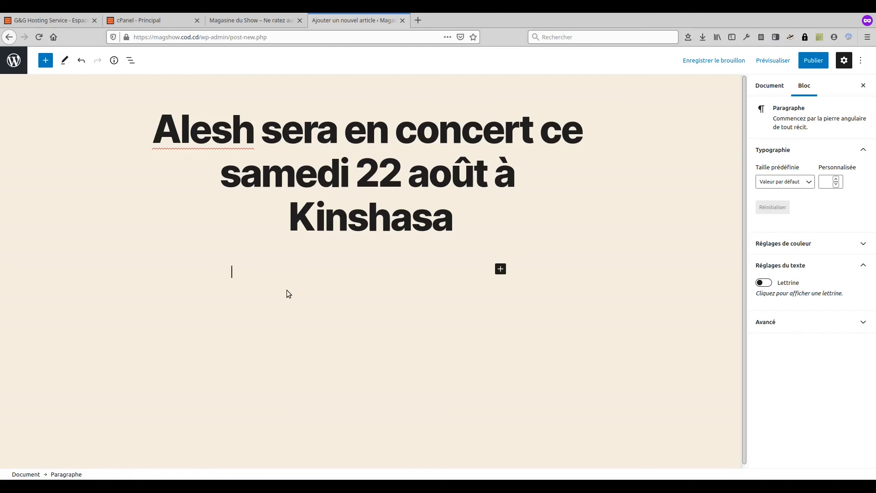
key("ctrl+v")
scroll(368, 292, "up", 10)
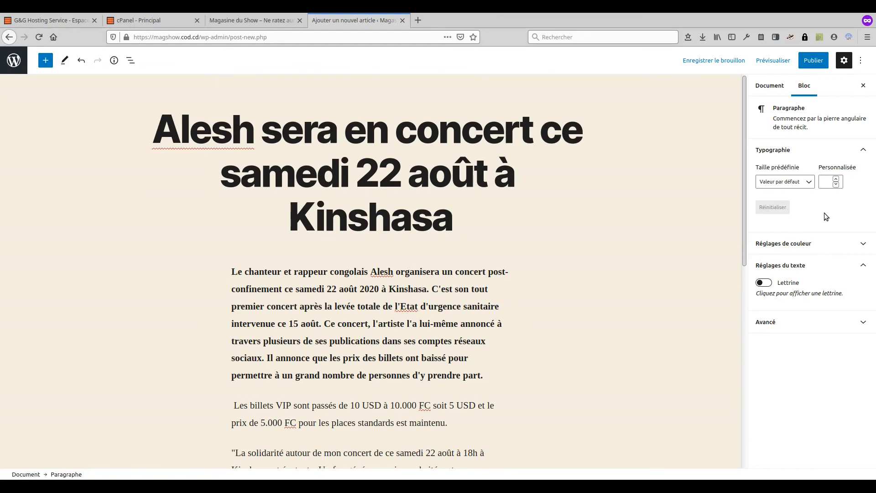
left_click(770, 87)
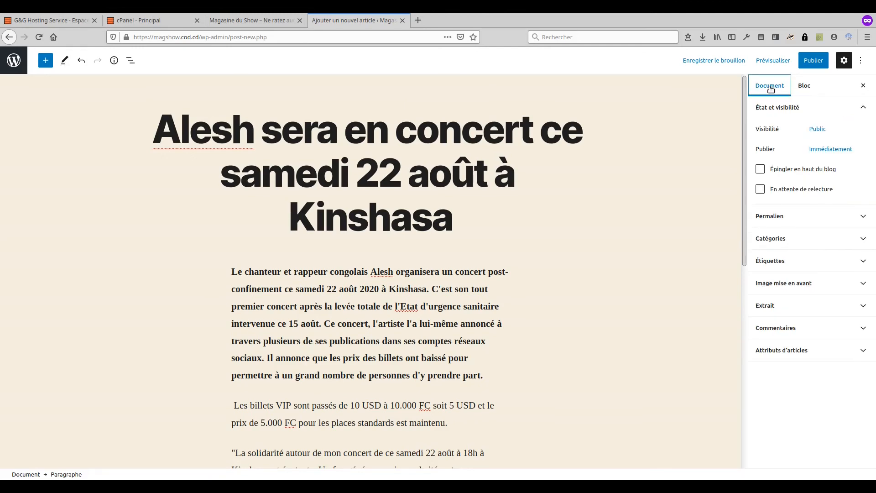
Step: File the post under the Musique category
left_click(785, 240)
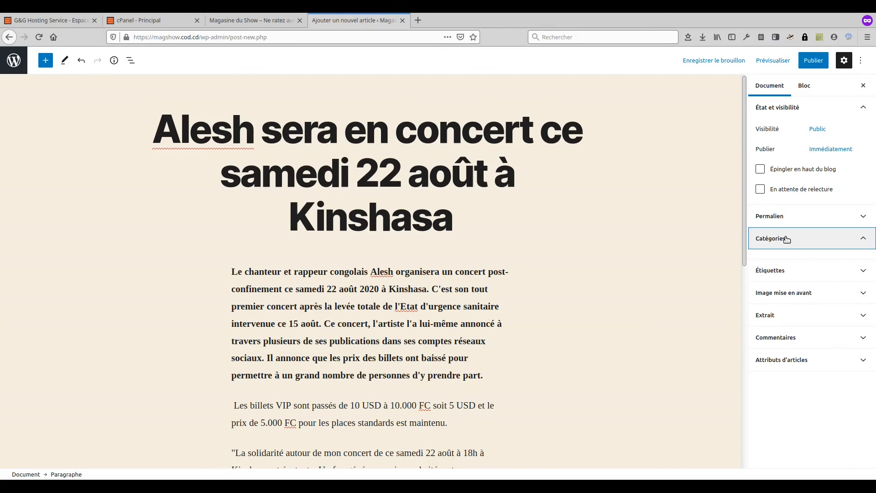
left_click(777, 271)
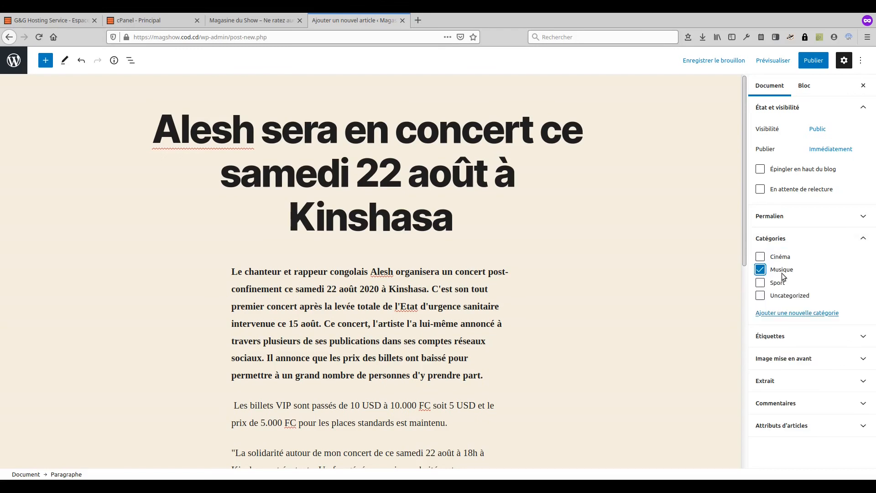
left_click(810, 338)
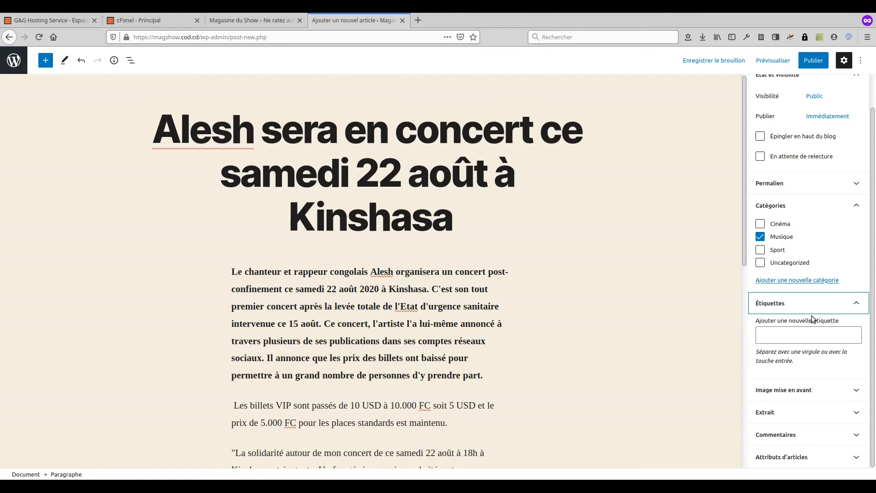
Step: Tag the post Alesh, Concert and Kinshasa
left_click(797, 335)
type("Alesh")
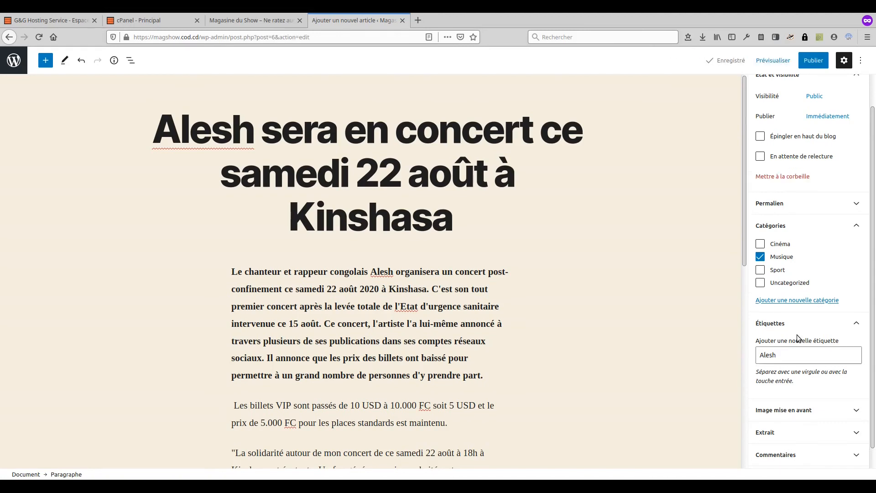
key("Return")
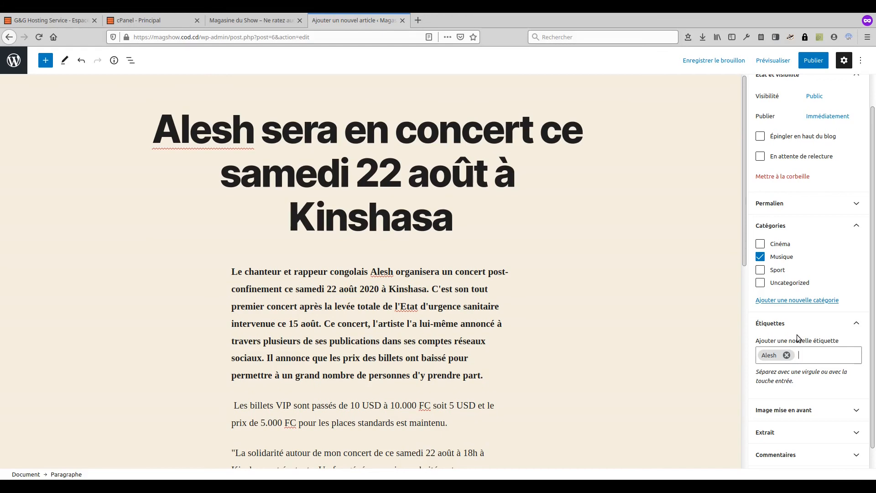
scroll(822, 374, "down", 1)
type("Concert")
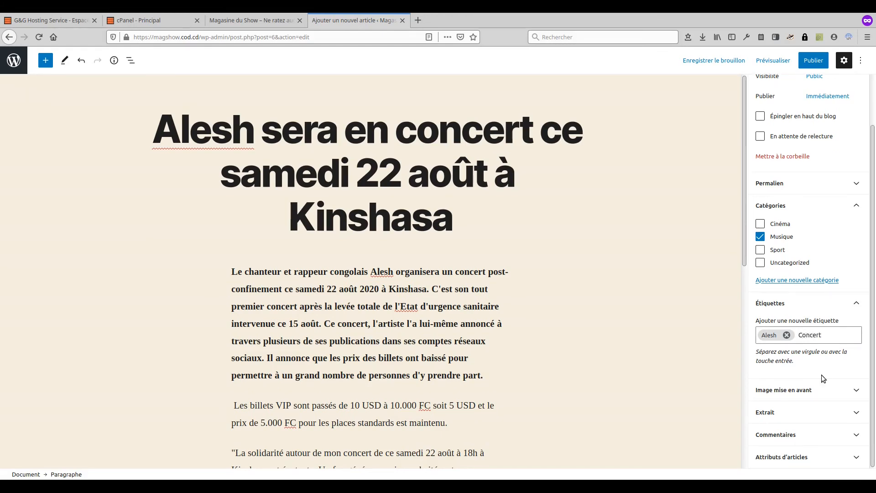
key("Return")
type("Kinshasa")
key("Return")
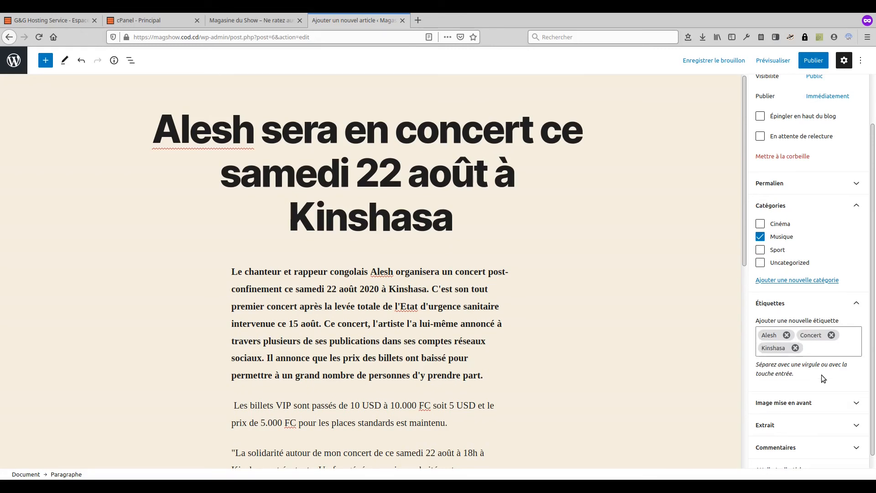
scroll(587, 265, "down", 5)
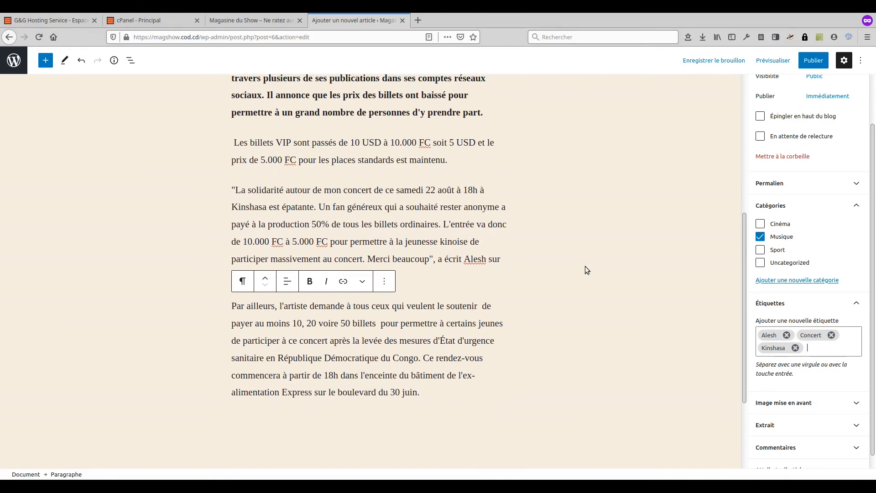
scroll(585, 266, "up", 3)
scroll(585, 267, "up", 3)
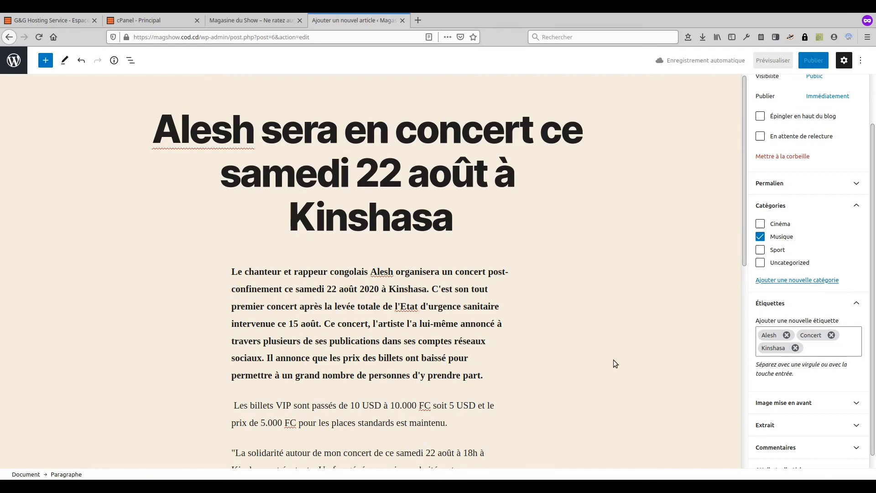
scroll(776, 393, "down", 1)
Step: Upload 25.jpg as the post's featured image with alternative text Alesh
left_click(812, 391)
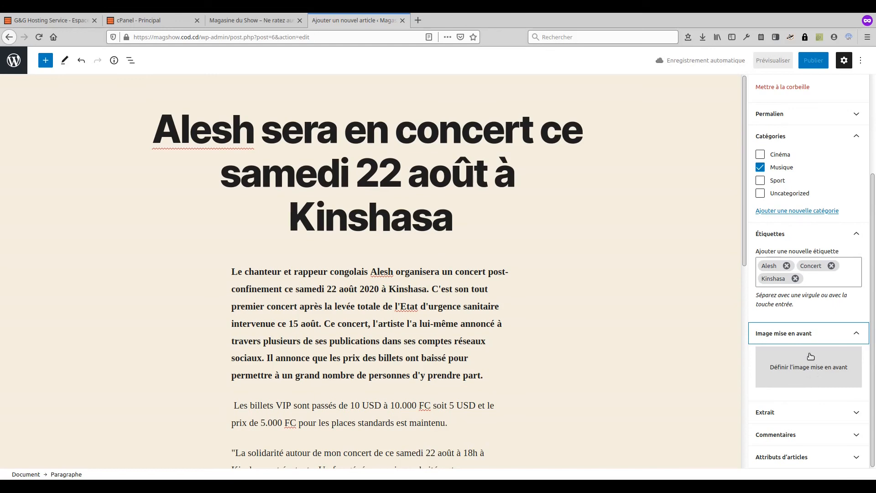
left_click(808, 372)
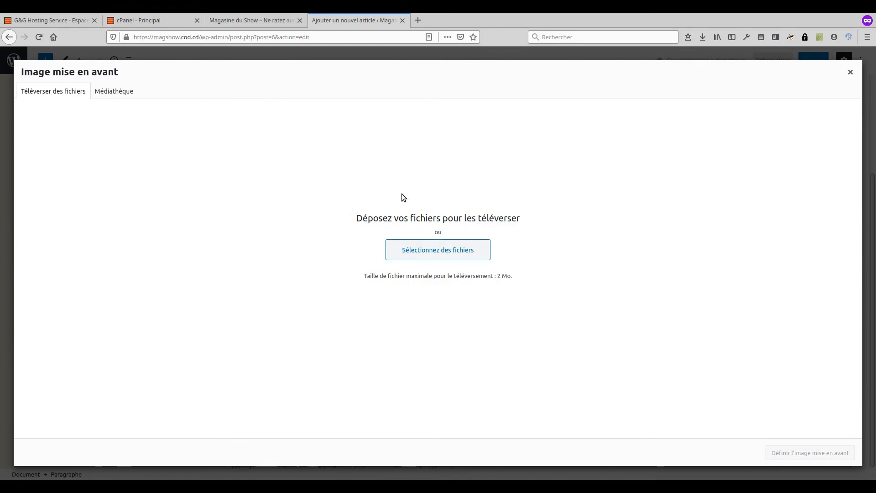
double_click(439, 286)
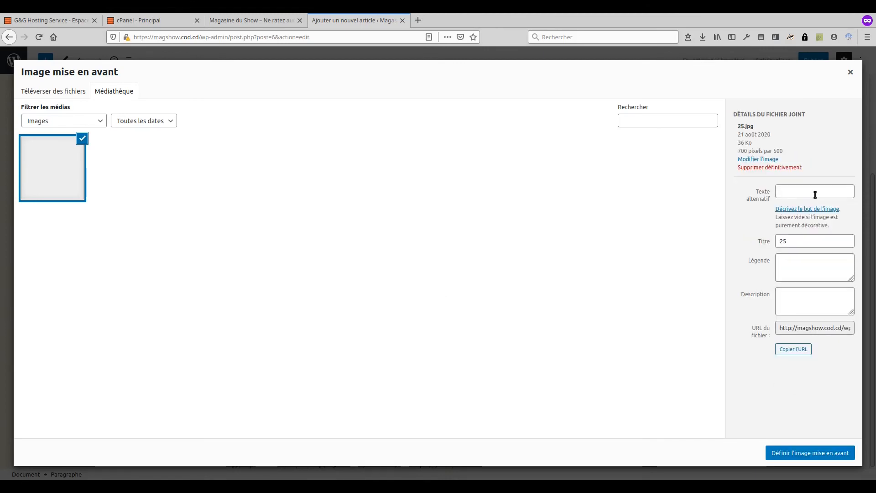
left_click(816, 232)
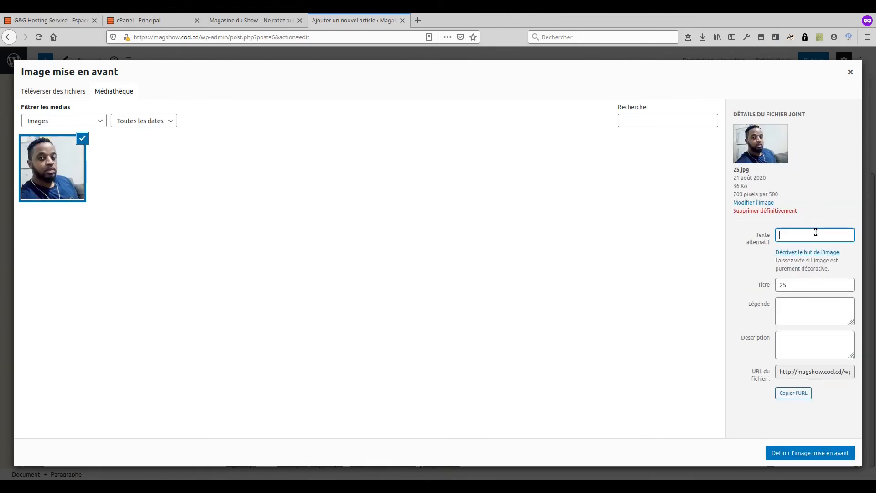
type("Alesh")
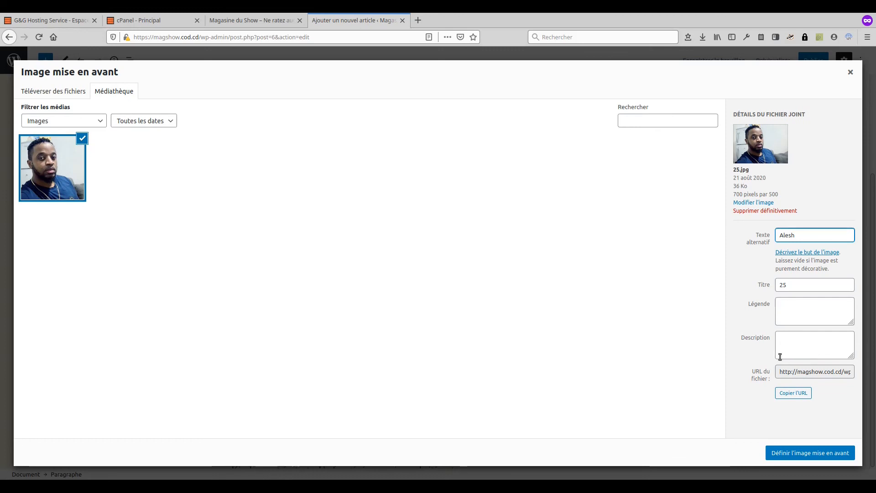
left_click(810, 453)
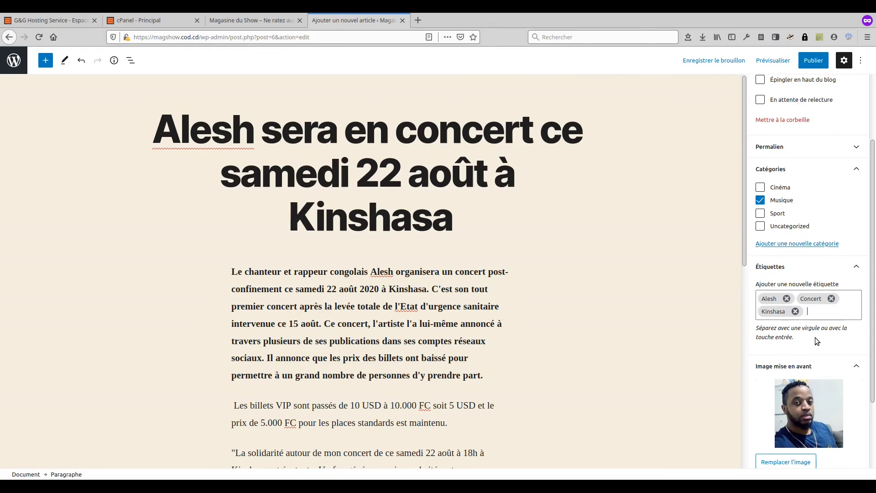
Step: Publish the concert post and reload the live magshow.cod.cd homepage
left_click(812, 62)
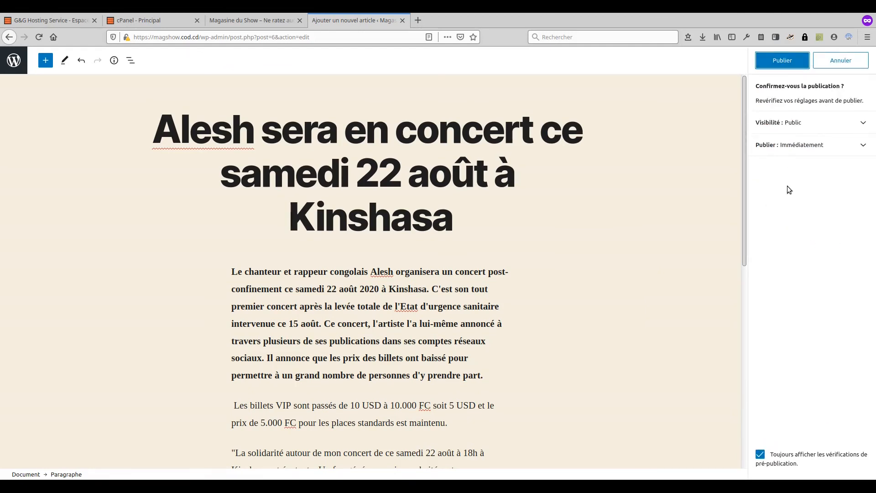
left_click(778, 62)
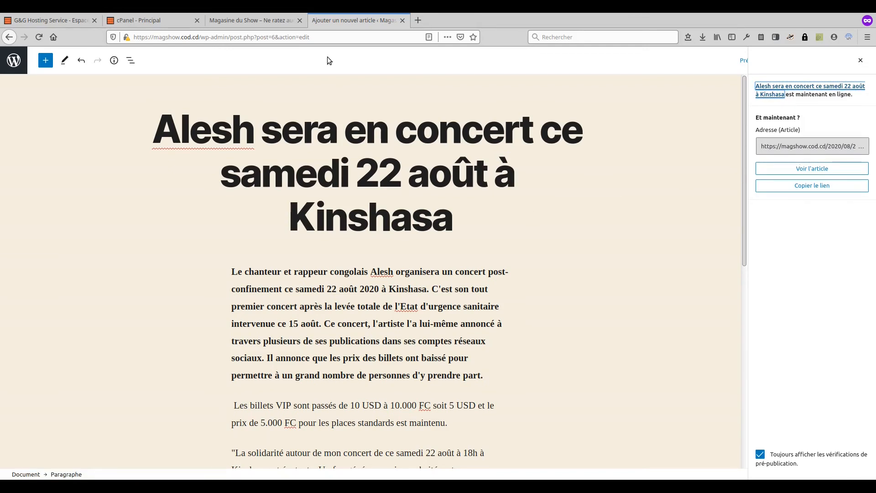
left_click(263, 21)
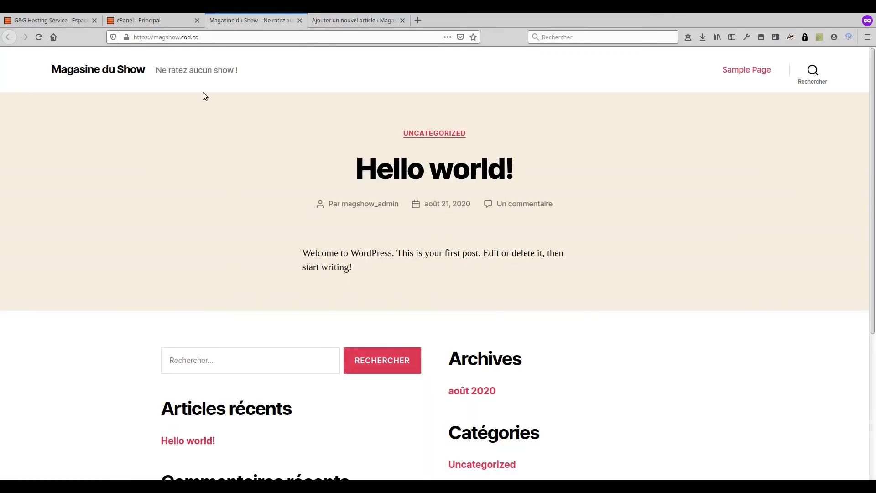
left_click(39, 37)
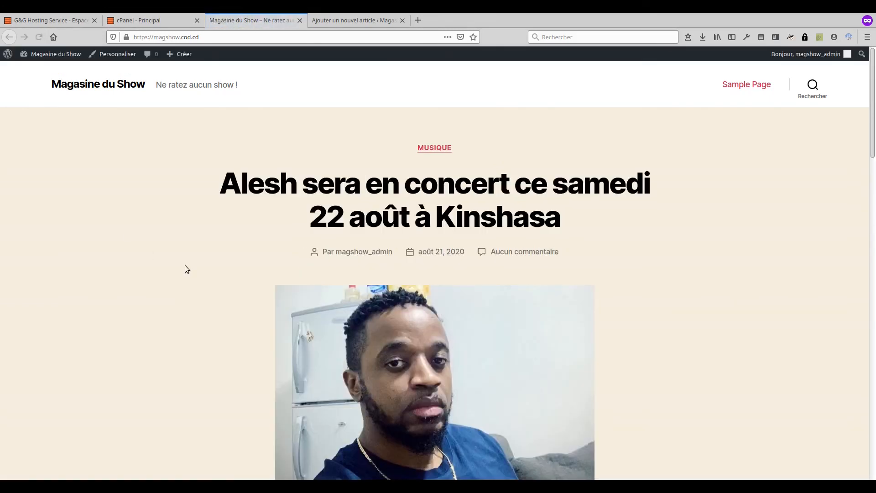
Step: Check the new post on the homepage, then return to the gospel album draft
scroll(178, 279, "down", 15)
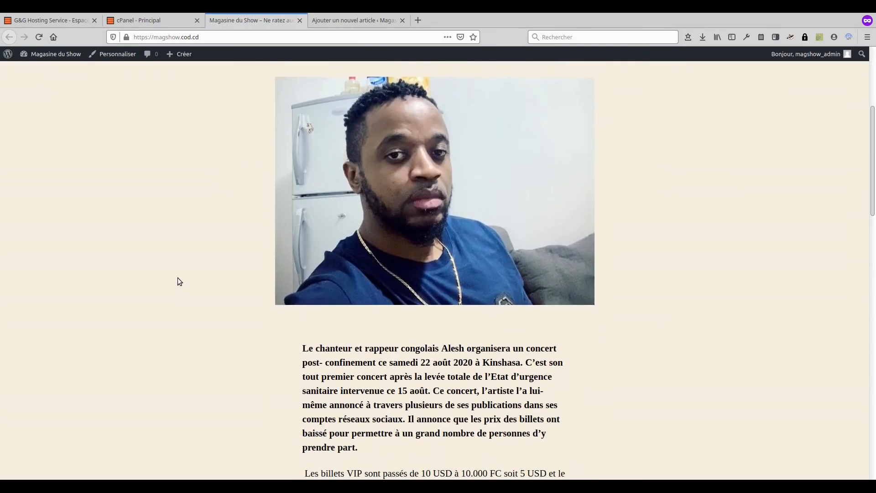
scroll(178, 281, "down", 5)
scroll(177, 279, "up", 15)
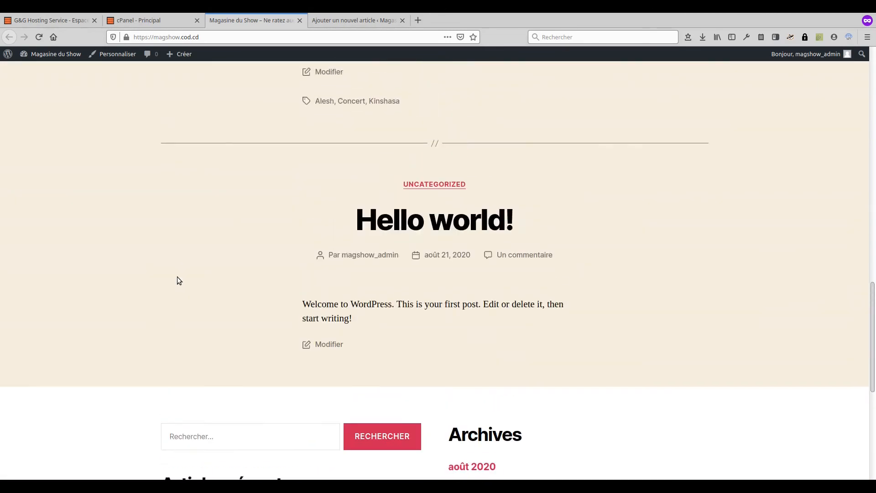
scroll(179, 281, "up", 5)
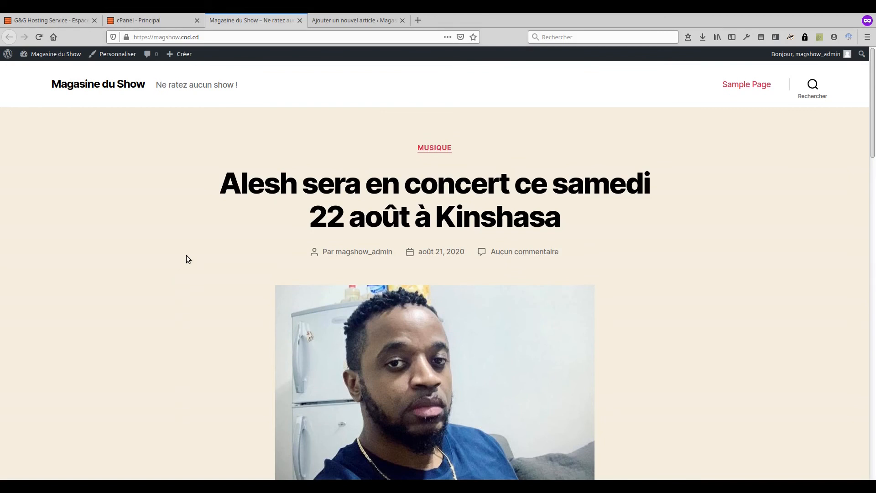
left_click(344, 21)
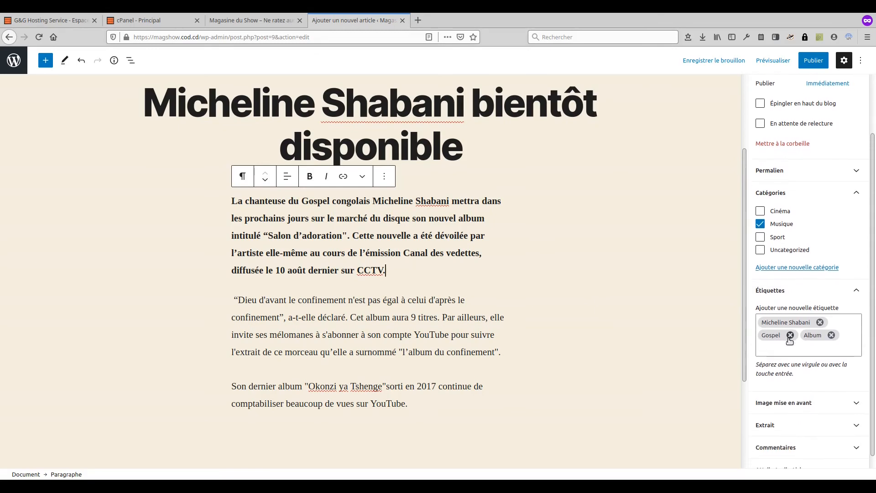
scroll(790, 340, "down", 1)
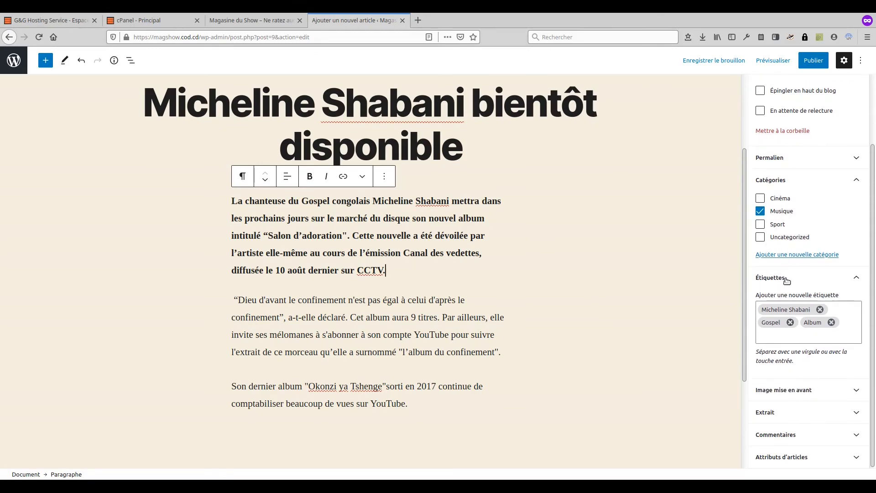
Step: Set the singer's photo as featured image, with the singer's name as alt text, then start publishing
left_click(791, 390)
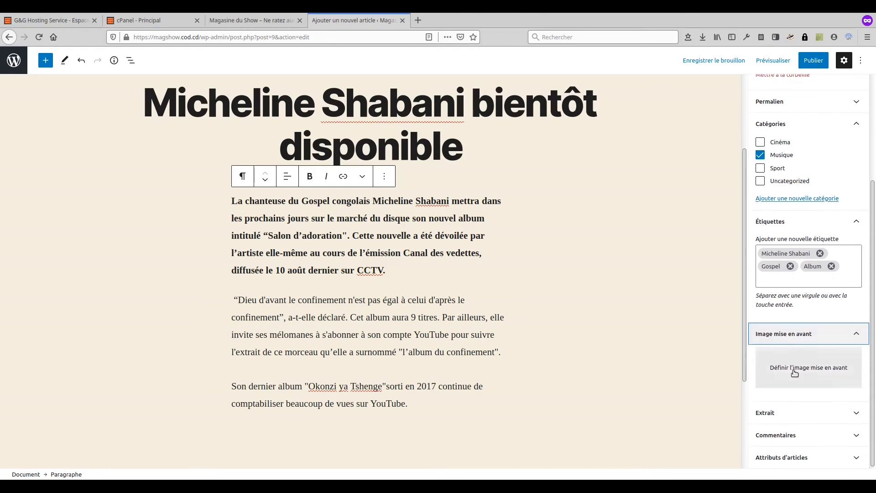
left_click(801, 371)
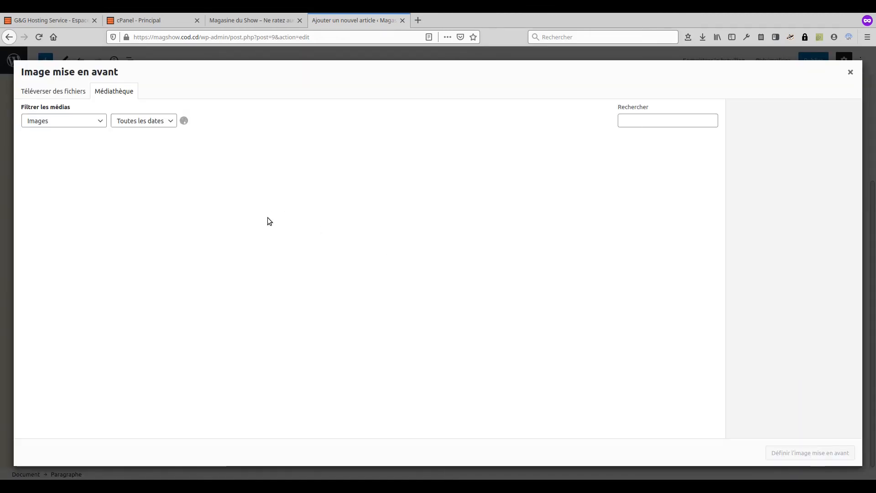
left_click(44, 92)
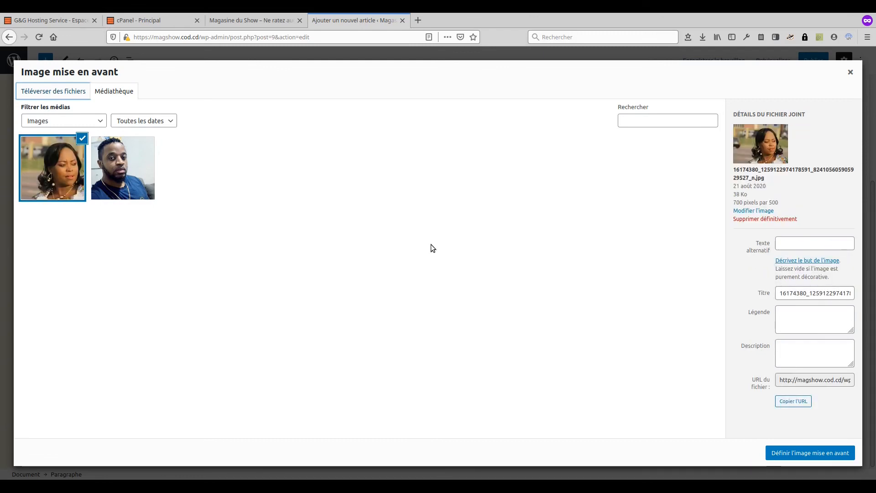
left_click(839, 244)
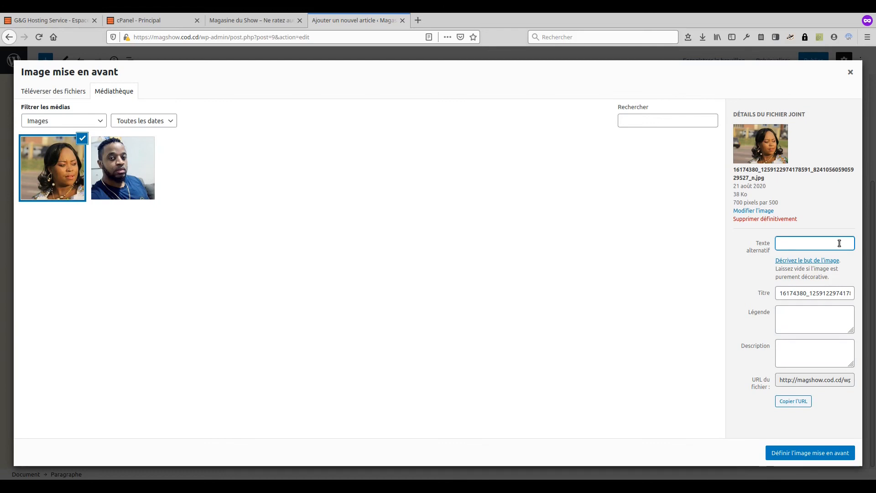
type("Micheline S")
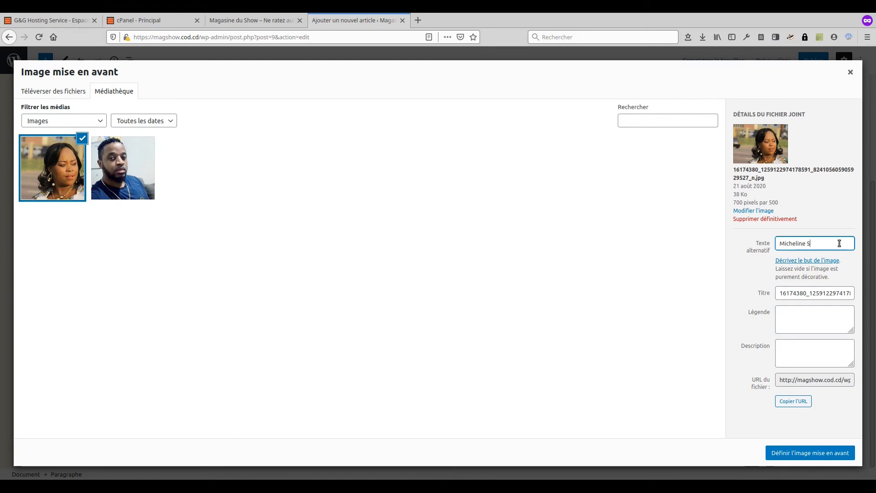
type("habani")
left_click(797, 450)
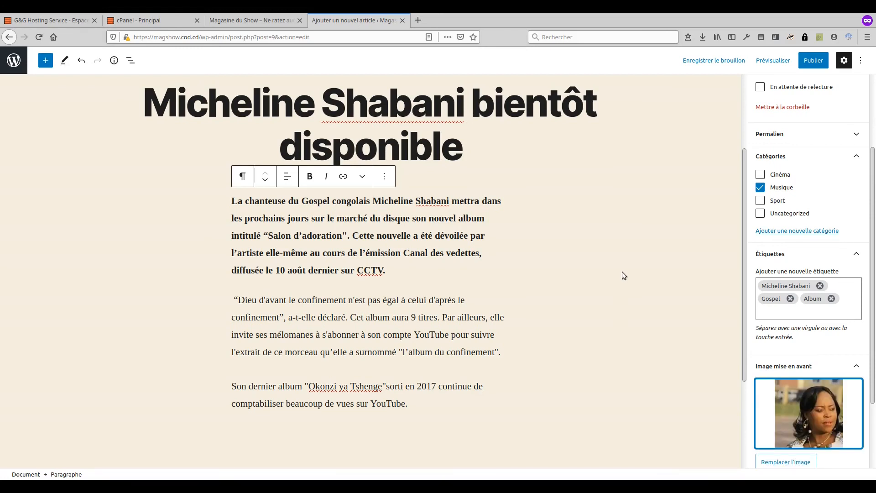
left_click(813, 61)
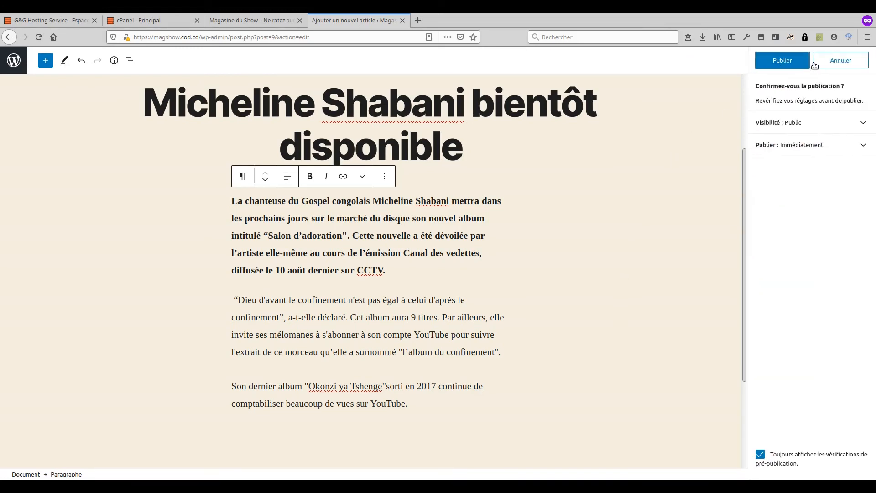
Step: Confirm publishing the gospel album article and open a new blank article
left_click(776, 61)
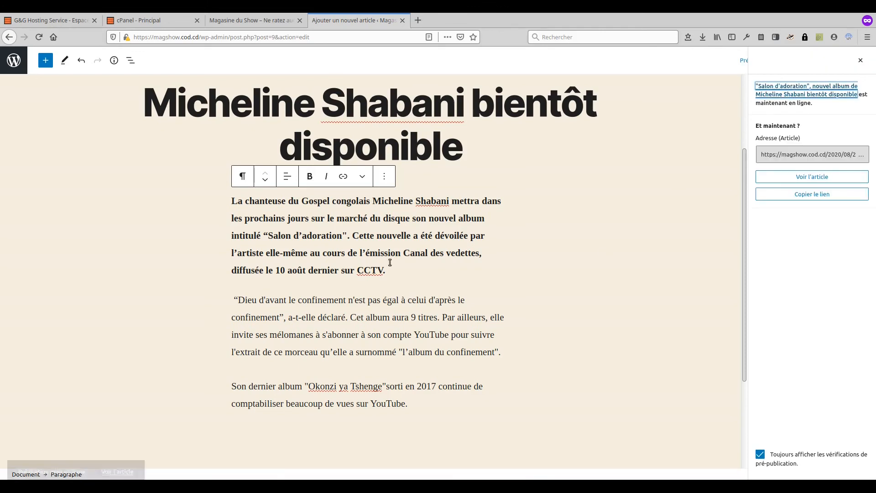
left_click(14, 59)
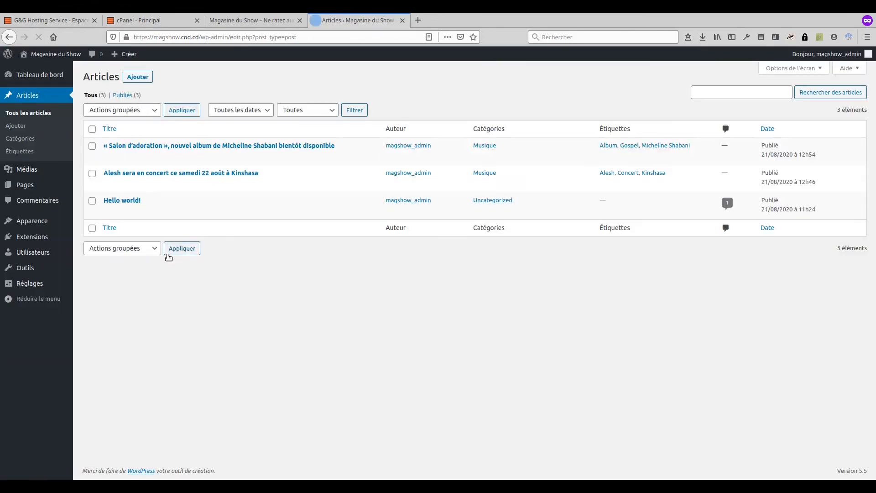
left_click(137, 77)
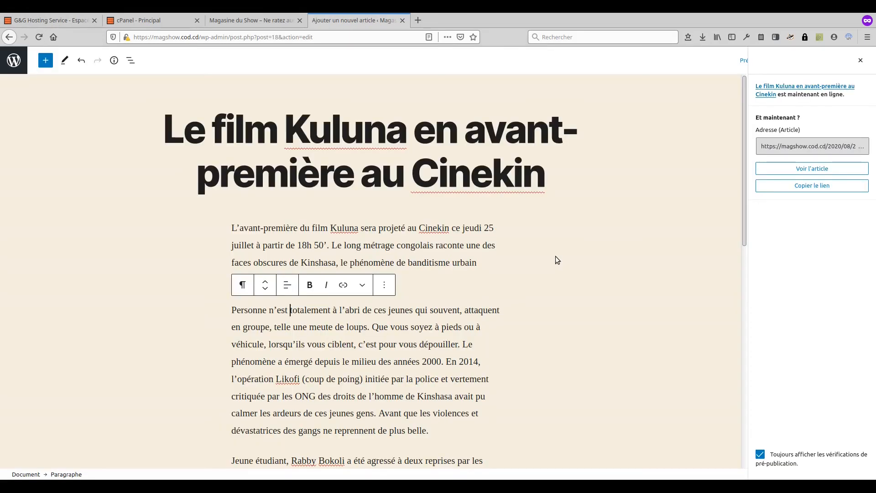
left_click(14, 60)
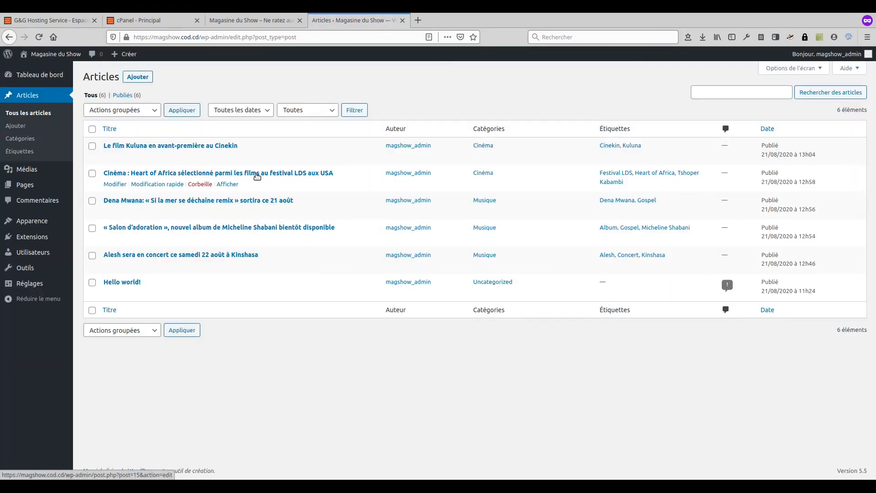
left_click(137, 76)
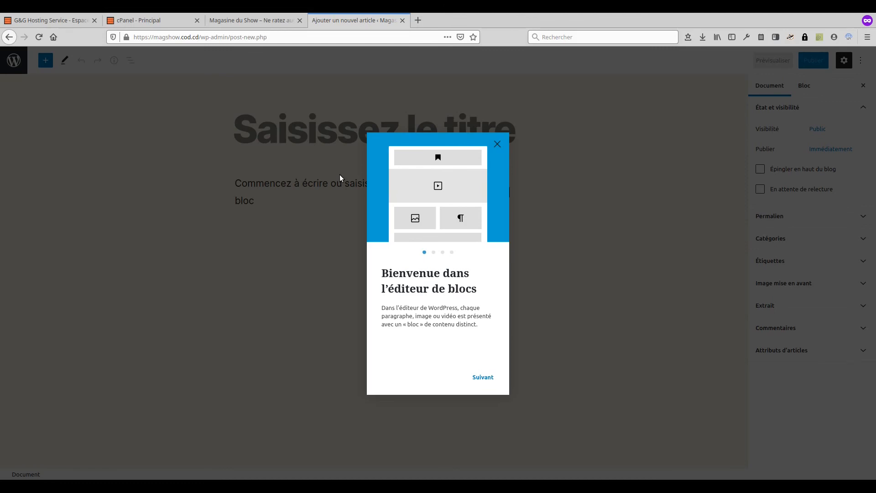
Step: Paste the Awa film article's title and body text into the new post
left_click(499, 144)
type("\"Awa\", ce film de Deborah Basa qui interpelle")
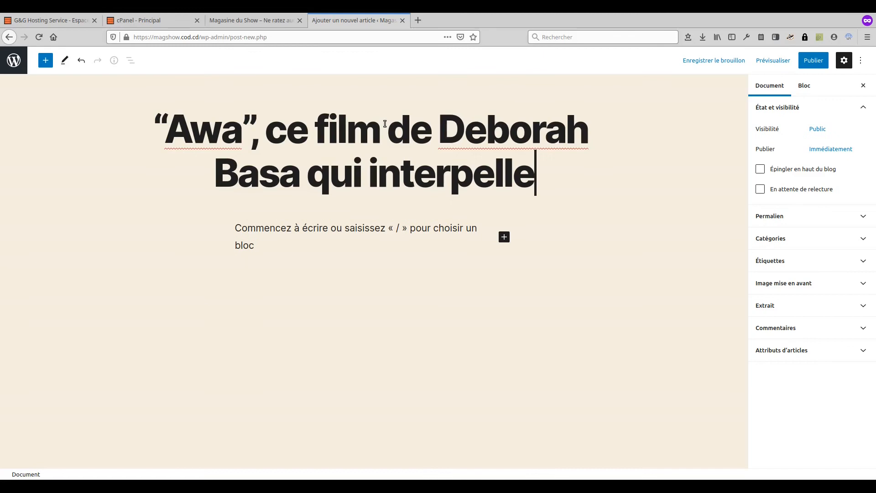
left_click(336, 228)
key("ctrl+v")
scroll(606, 328, "up", 5)
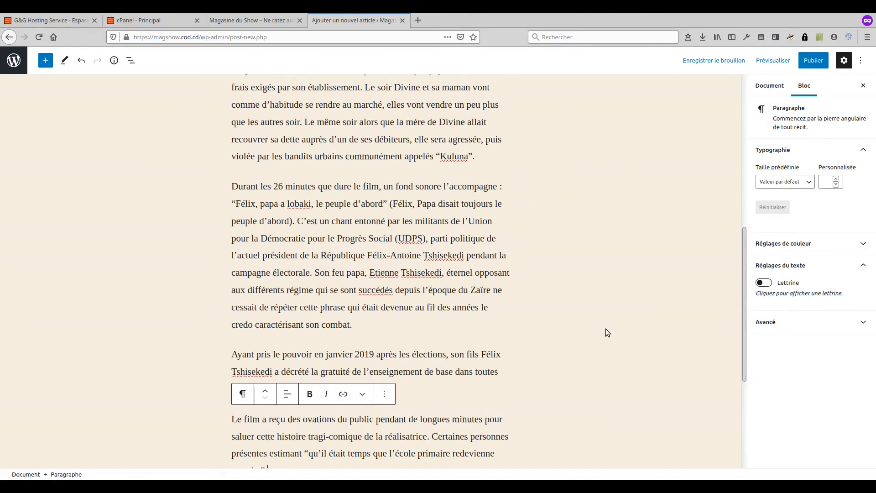
Step: File the article under the Cinéma category and ready the tag field
left_click(770, 86)
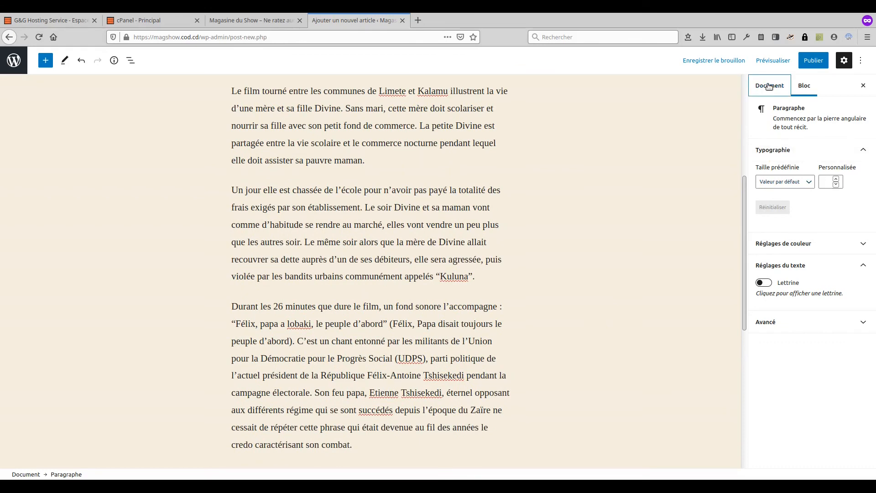
left_click(770, 239)
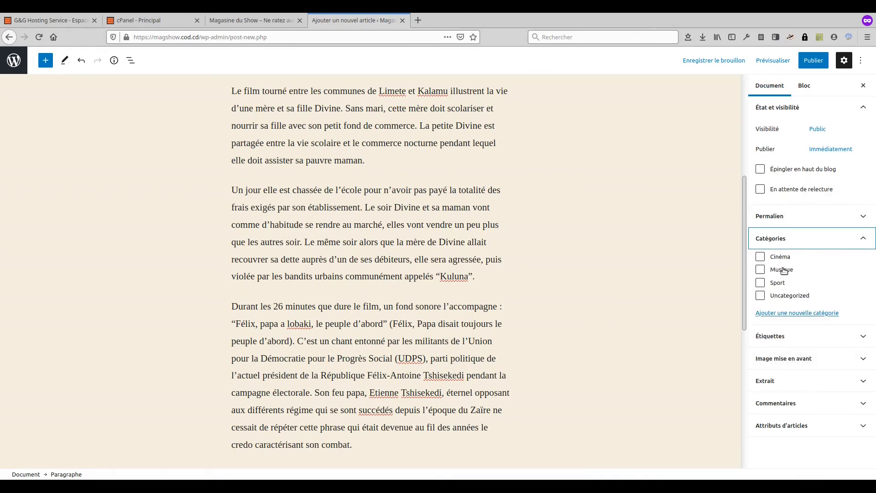
left_click(778, 258)
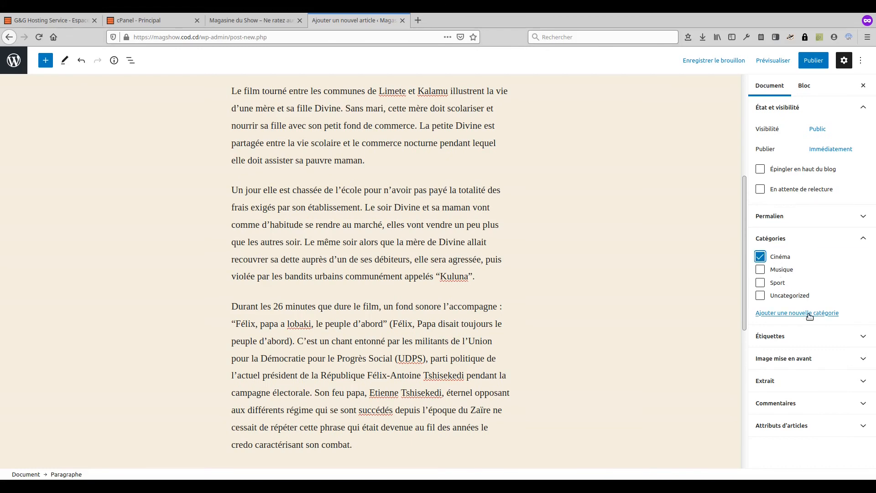
left_click(796, 337)
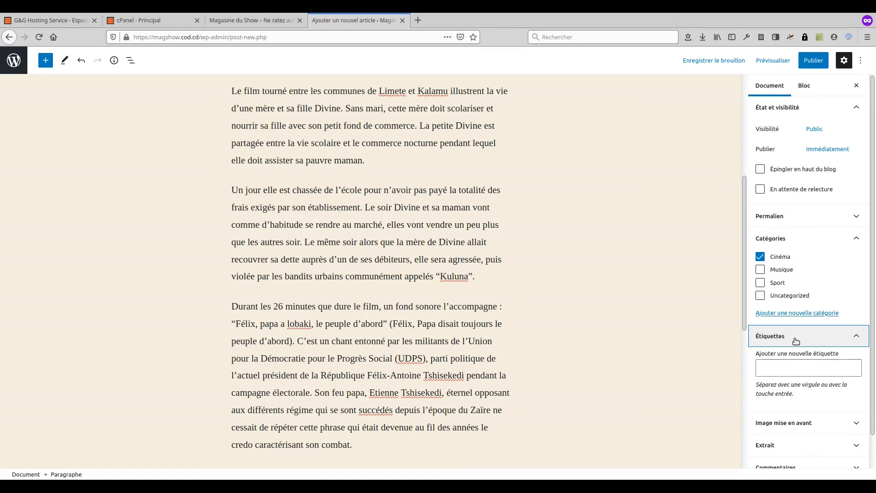
left_click(801, 367)
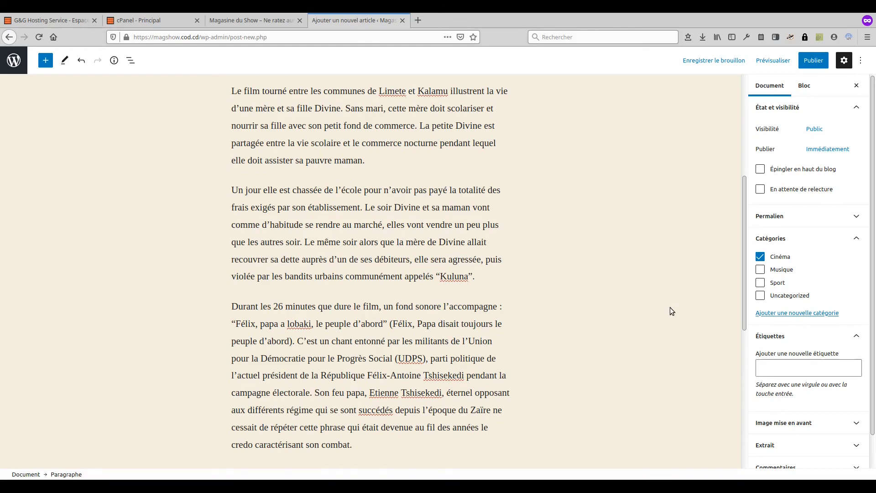
scroll(670, 307, "up", 5)
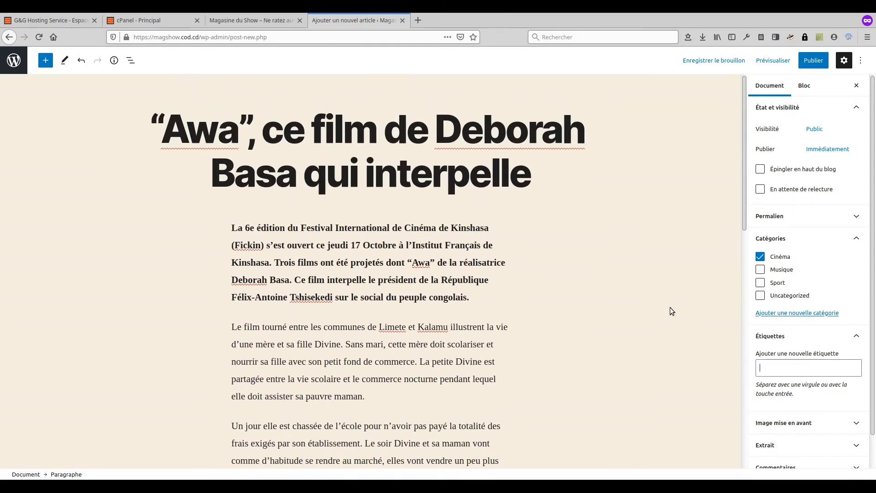
Step: Tag the article with Awa, the director's name and Fickin, then expand the featured image panel
type("Awa")
key("Return")
key("BackSpace")
type("Awa")
key("Return")
type("Déborah")
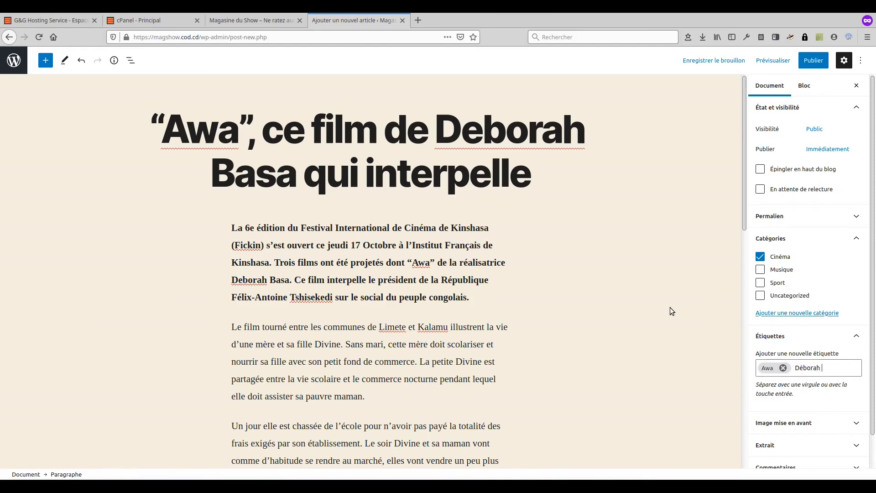
type(" Basa")
key("Return")
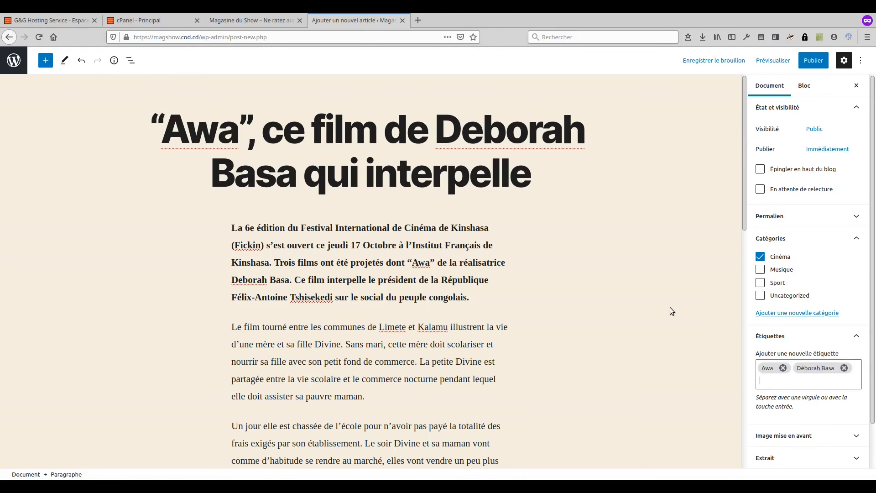
type("Fickin")
key("Return")
scroll(819, 351, "down", 2)
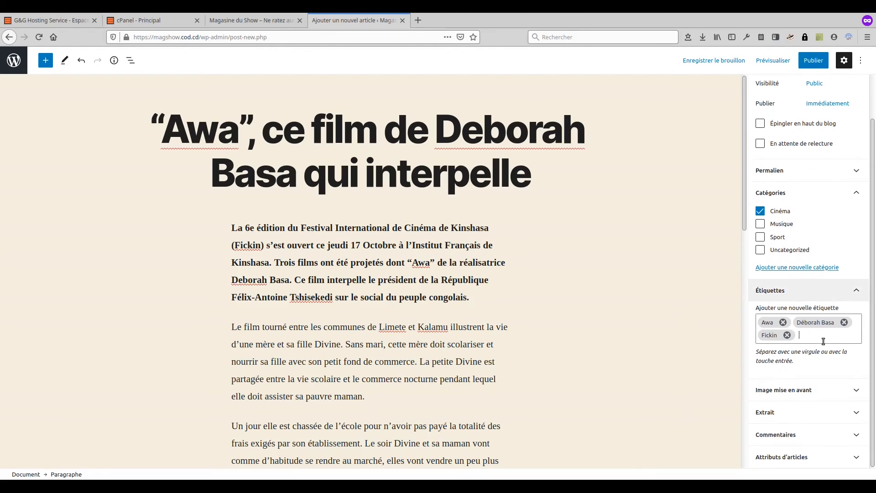
left_click(812, 387)
Step: Set the dark film still as featured image with alt text 'Awa au Fickin'
left_click(805, 368)
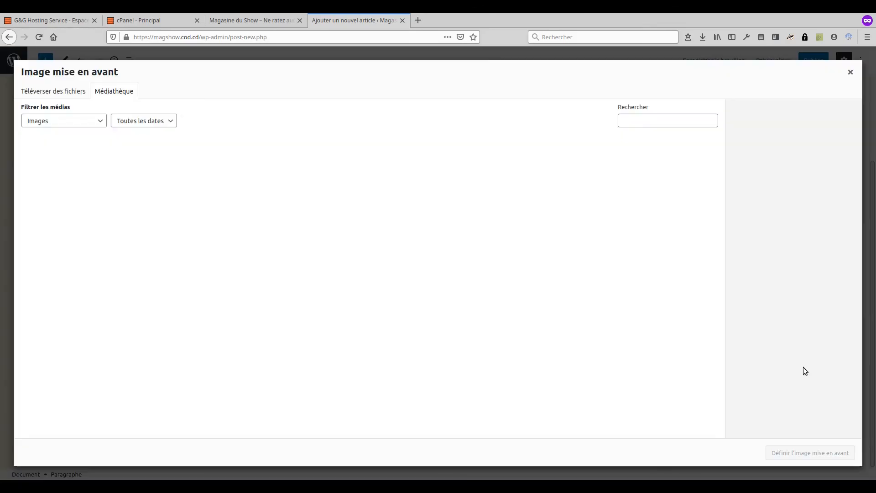
left_click(53, 94)
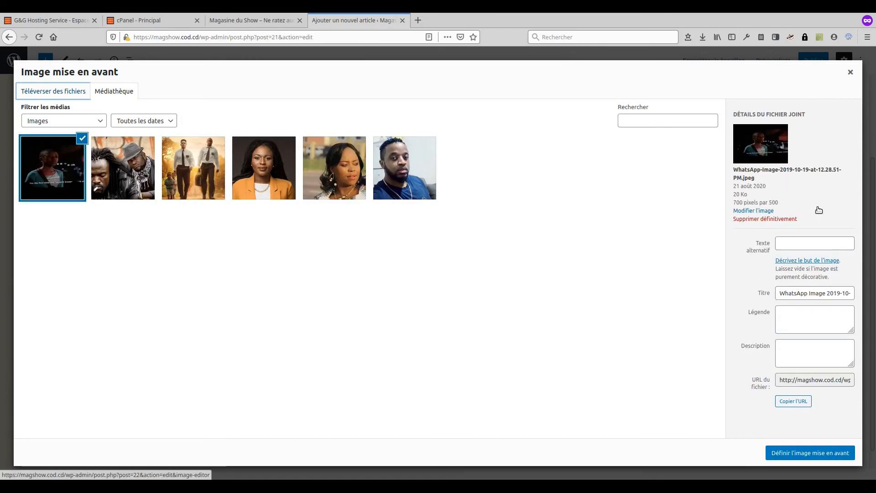
left_click(814, 239)
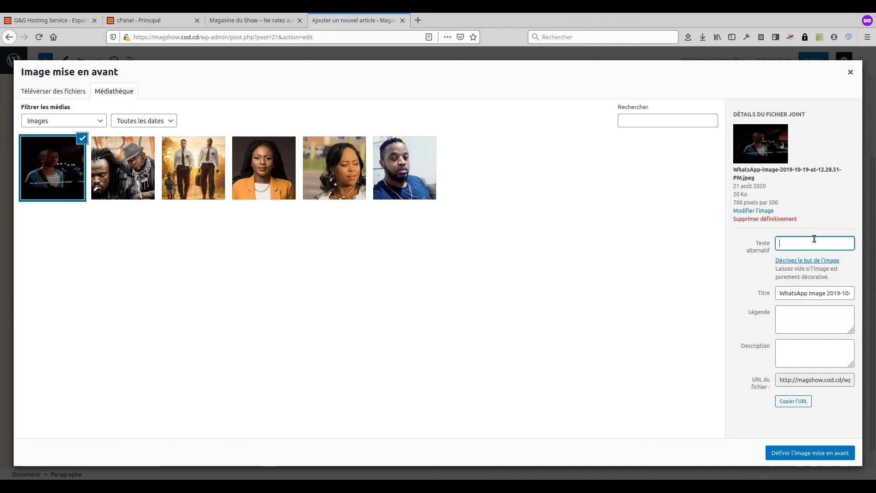
type("Awa")
type(",")
key("BackSpace")
key("BackSpace")
type("au Fickin")
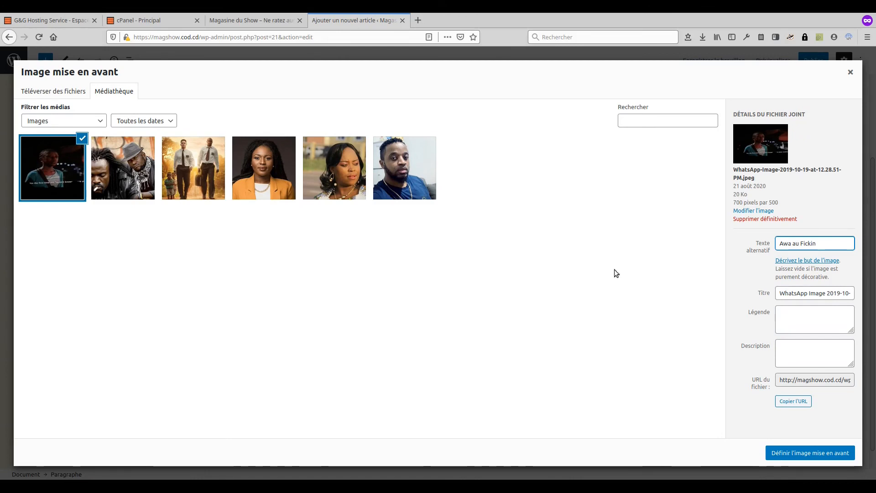
left_click(799, 453)
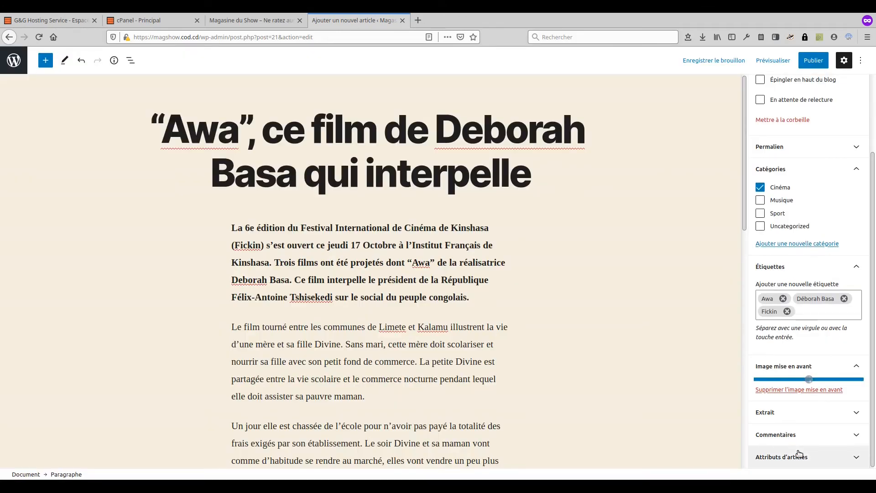
Step: Publish the Awa article and start a new blank article from the Articles list
left_click(814, 61)
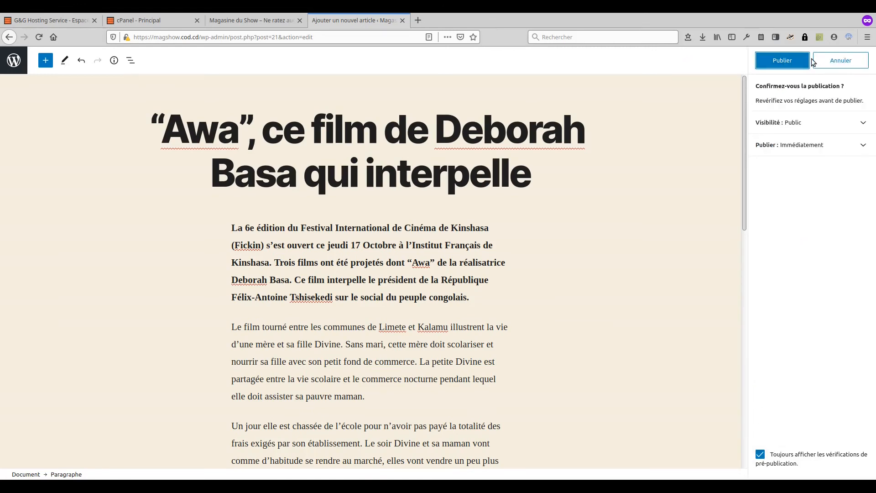
left_click(790, 61)
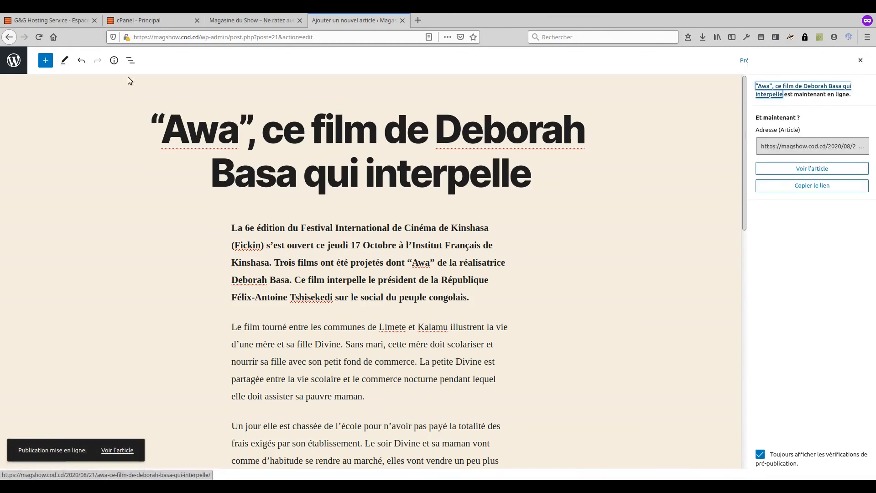
left_click(10, 62)
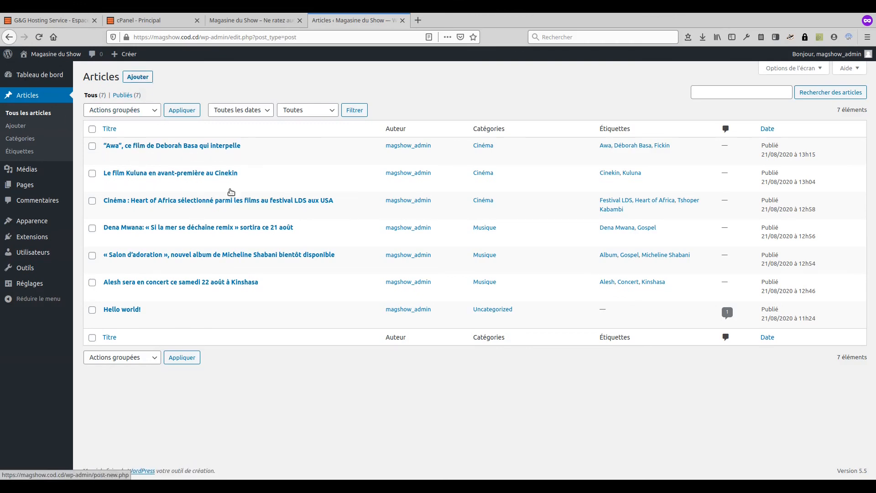
left_click(138, 77)
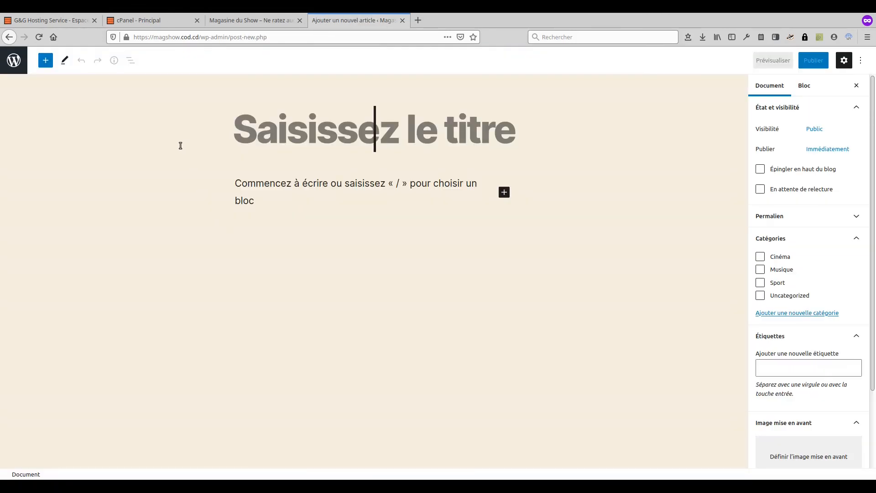
Step: Paste the CAF qualifiers headline and body, and file the post under Sport
type("CAN-Coupe du monde 2022 : La CAF officialise les nouvelles dates des éliminatoires")
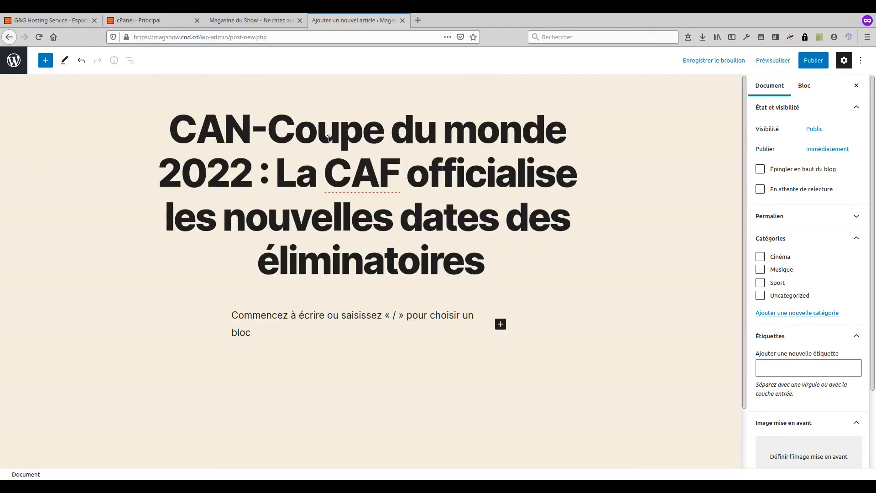
left_click(341, 316)
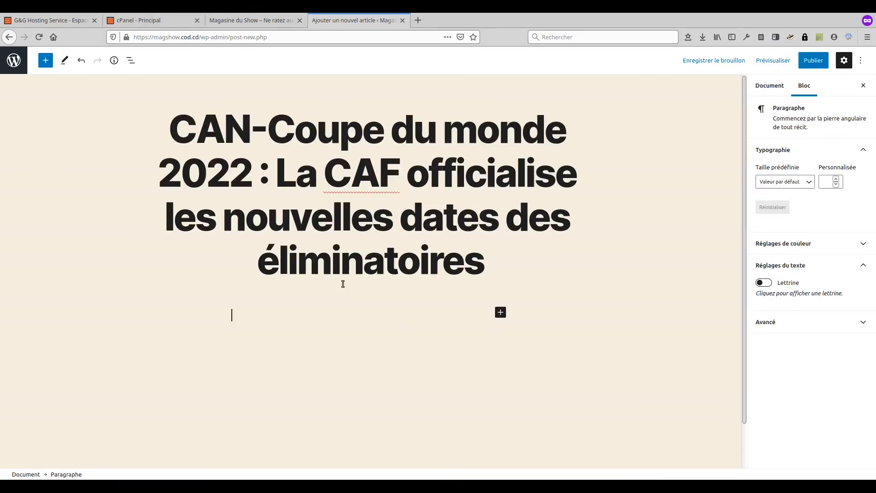
key("ctrl+v")
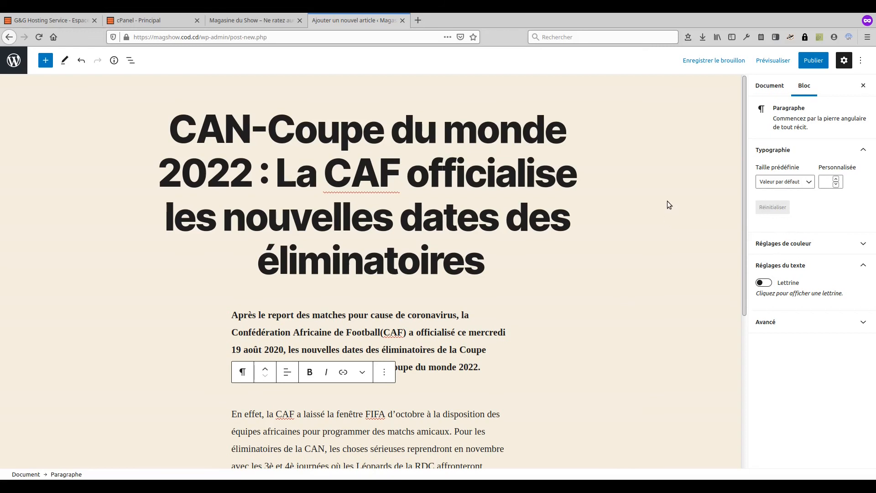
left_click(770, 86)
left_click(783, 241)
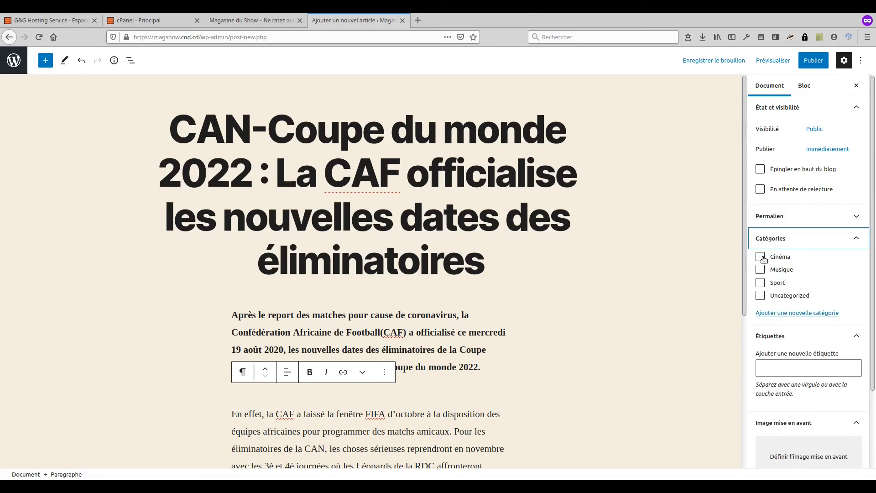
left_click(761, 284)
Step: Tag the article with CAN, Coupe du monde and CAF
left_click(786, 371)
type("CAN")
key("Return")
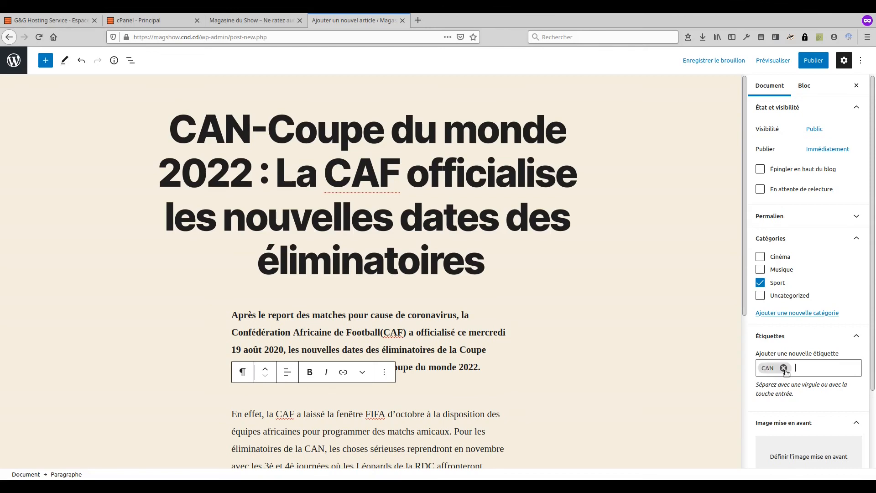
type("C")
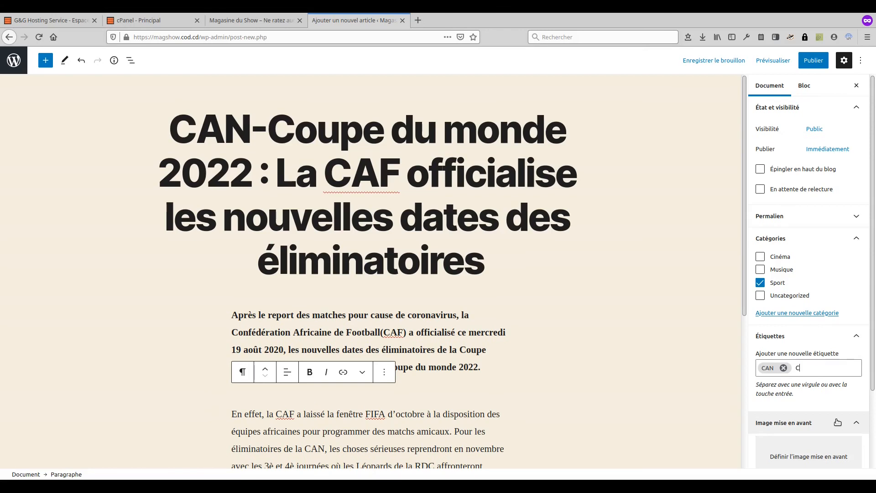
type("oupe du monde")
key("Return")
key("BackSpace")
type("CAF")
key("Return")
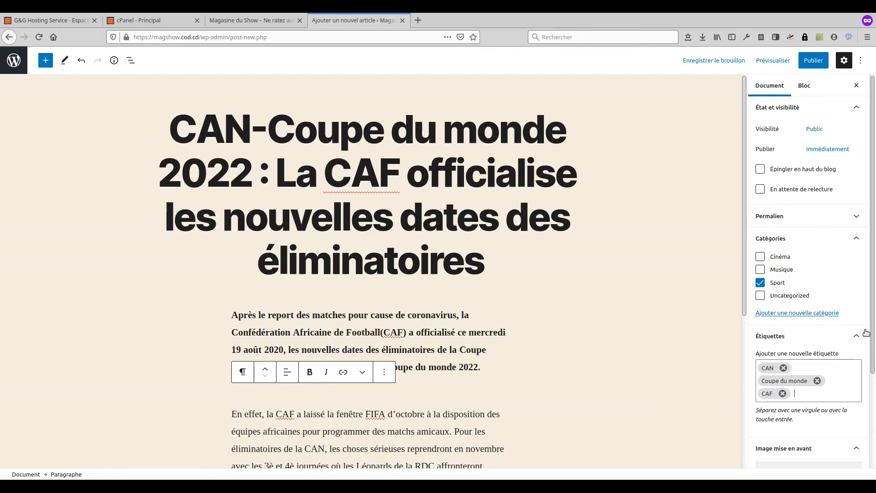
scroll(820, 314, "down", 3)
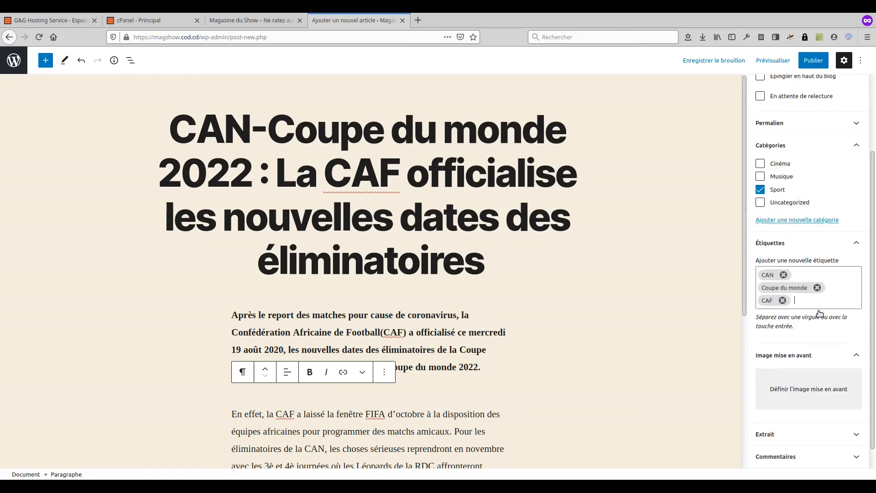
Step: Set the CAF trophy logo as featured image with alt text 'CAF'
left_click(817, 388)
left_click(45, 91)
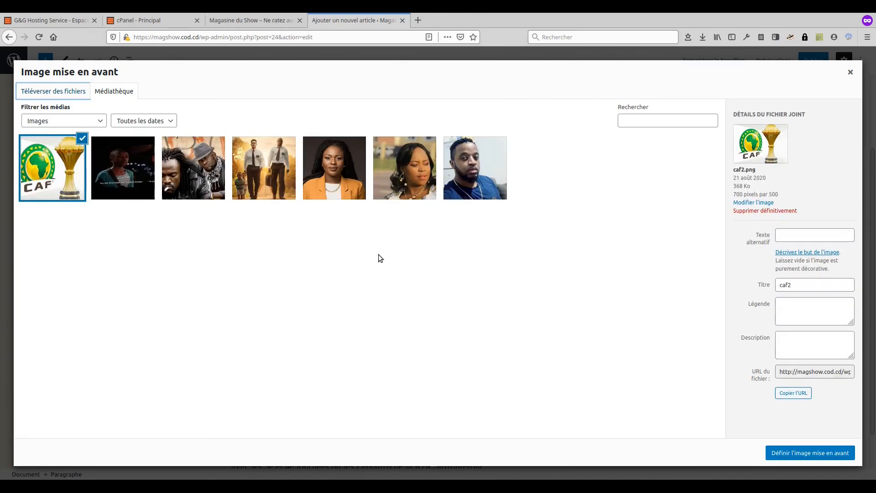
left_click(379, 255)
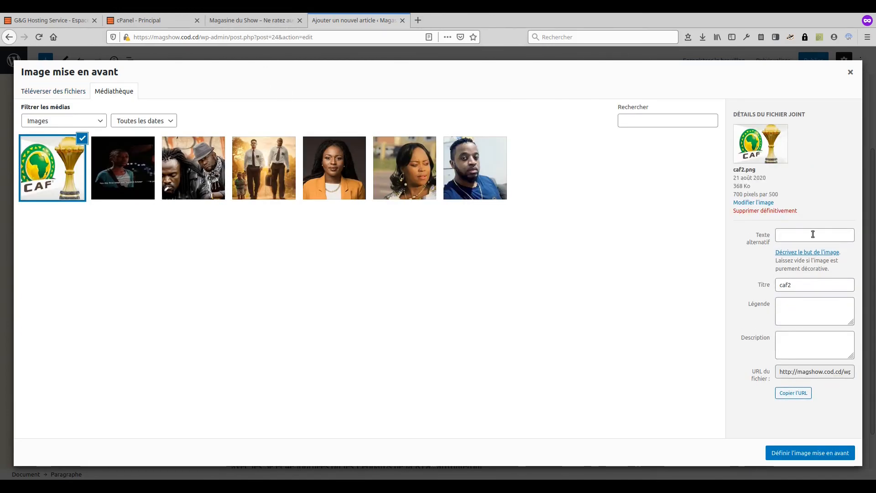
left_click(813, 234)
type("CAF")
left_click(844, 453)
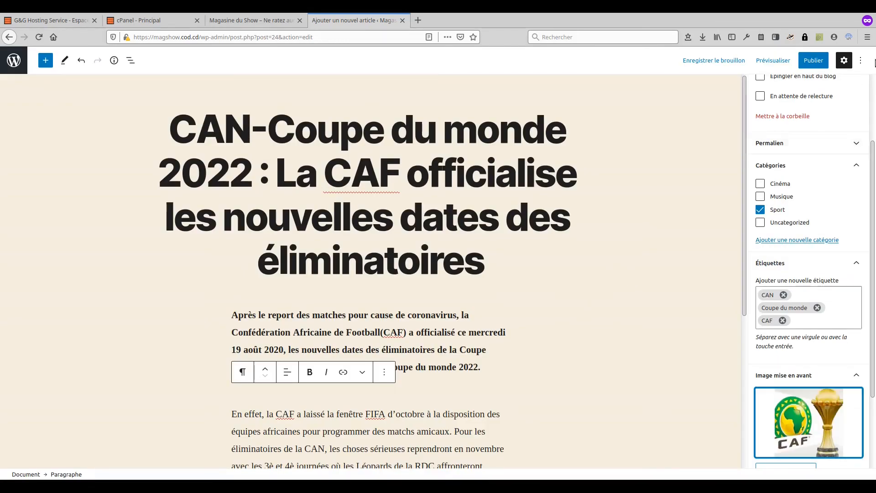
Step: Publish the CAF qualifiers article and return to the Articles list
left_click(814, 60)
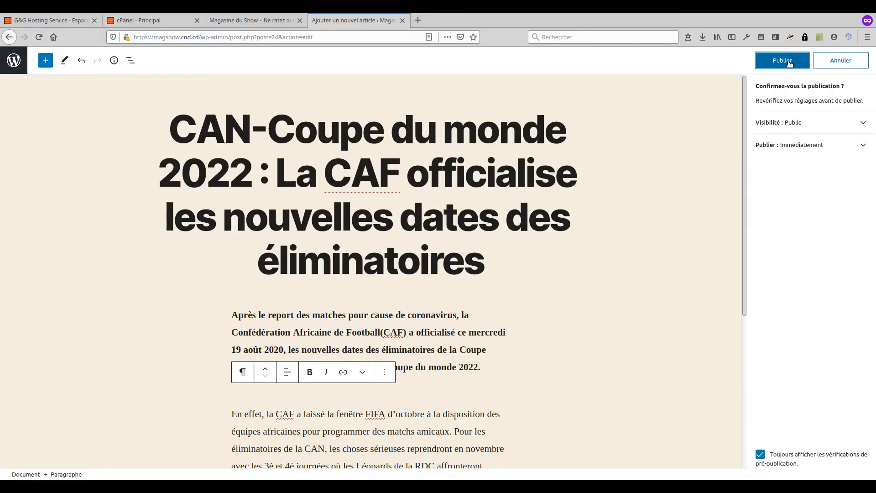
left_click(789, 64)
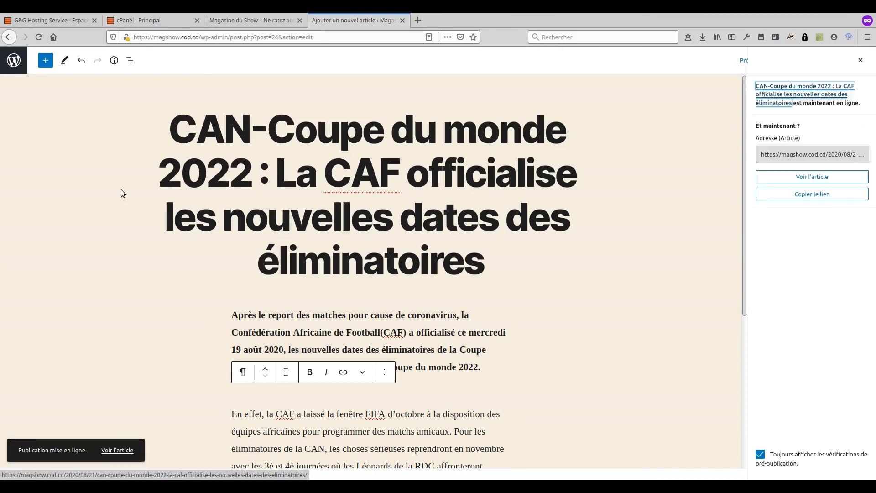
left_click(13, 65)
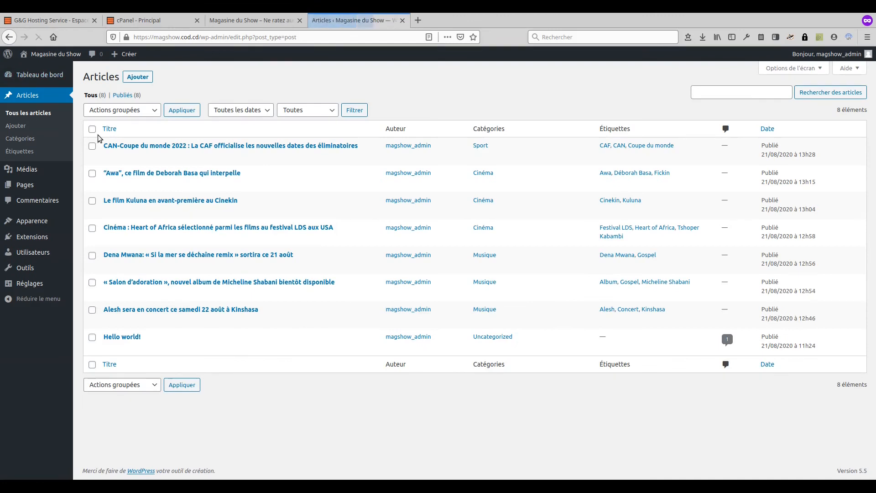
Step: Start a new article, paste the striker story's body, and file it under Sport
left_click(132, 78)
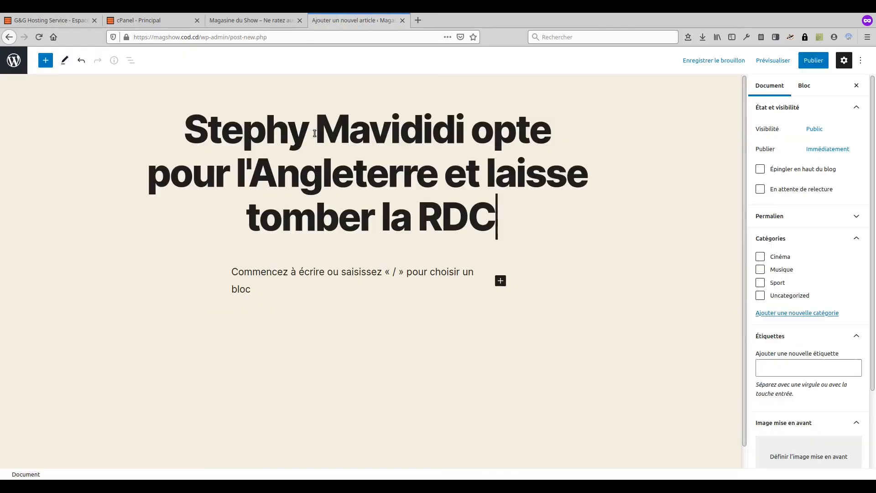
left_click(336, 273)
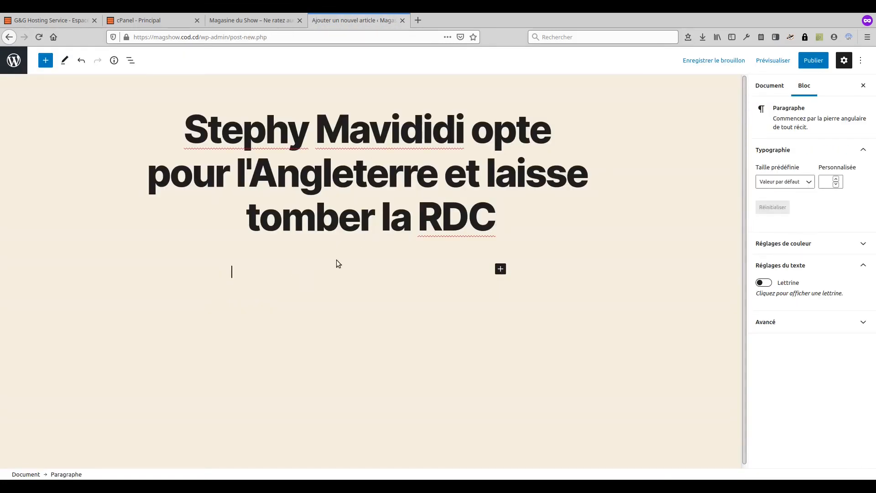
key("ctrl+v")
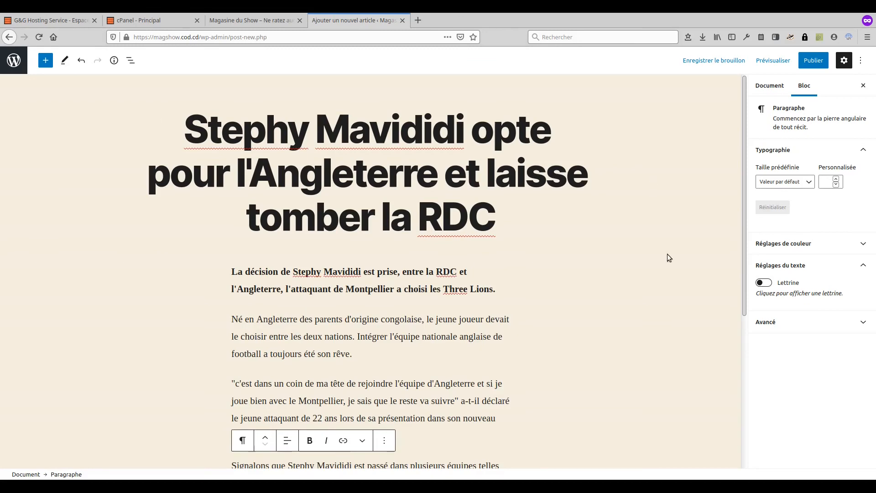
left_click(761, 86)
left_click(800, 238)
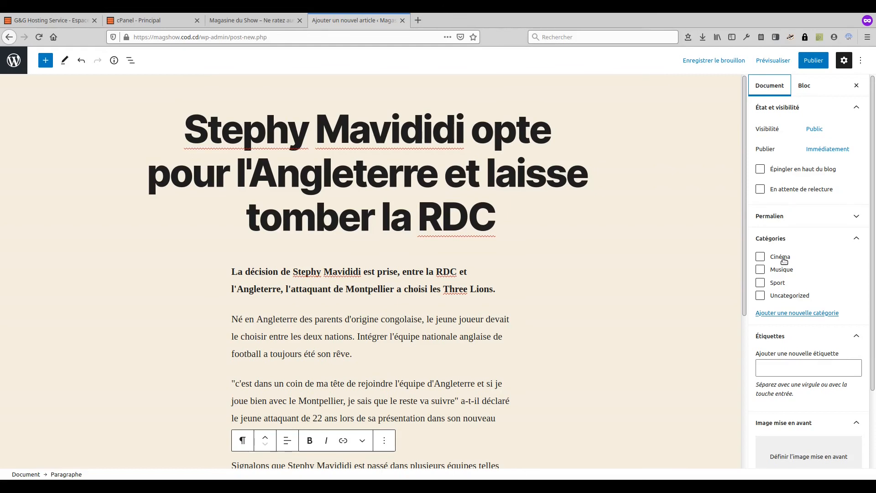
left_click(777, 283)
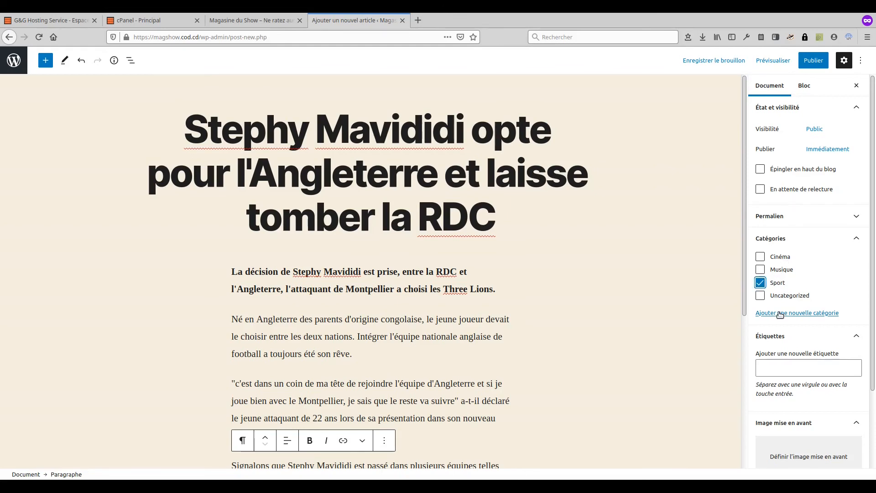
scroll(780, 297, "down", 2)
Step: Tag the article with the player's name, Angleterre, RDC and Football
left_click(794, 272)
type("Stephy Mavididi")
key("Return")
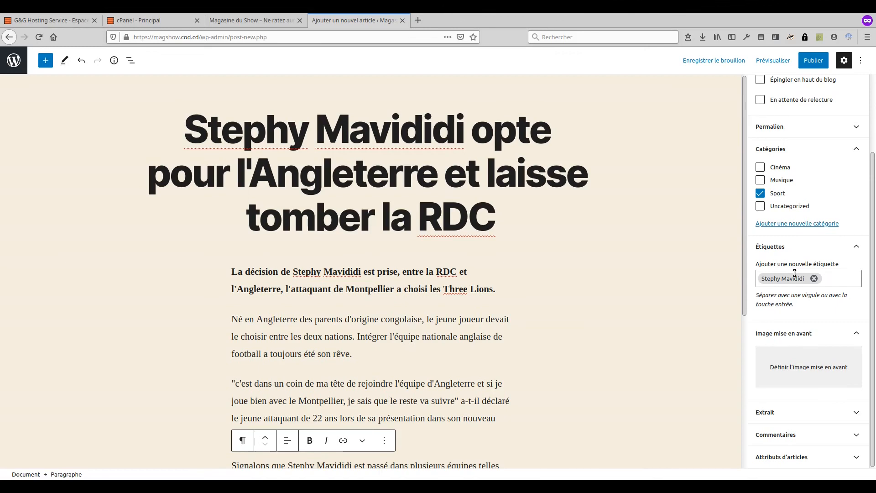
type("Anglett")
type("rre")
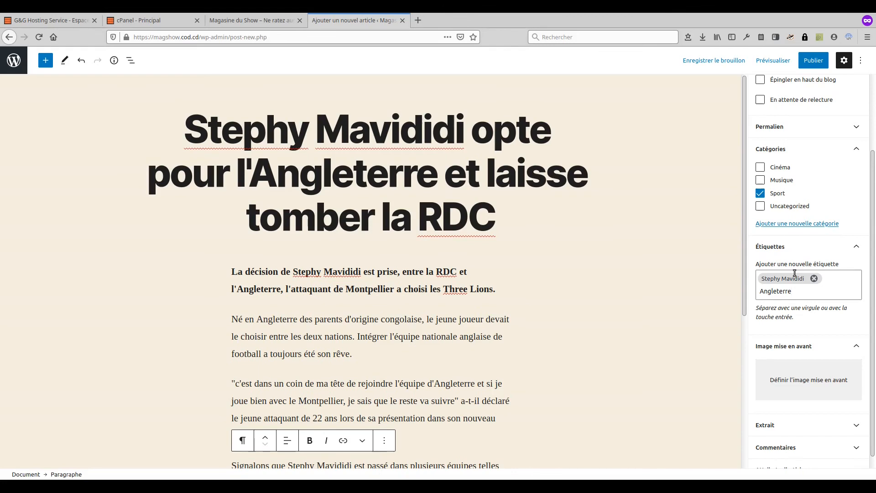
key("Return")
type("Angleterre")
key("Return")
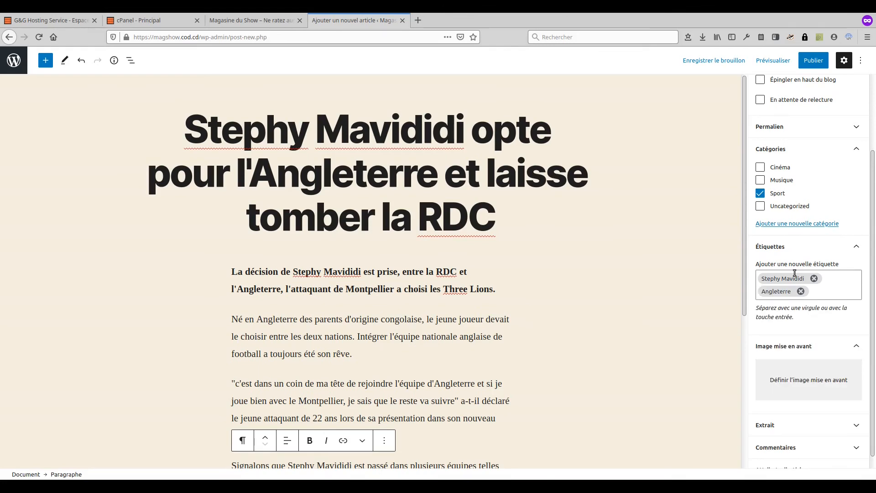
type("RDC")
key("Return")
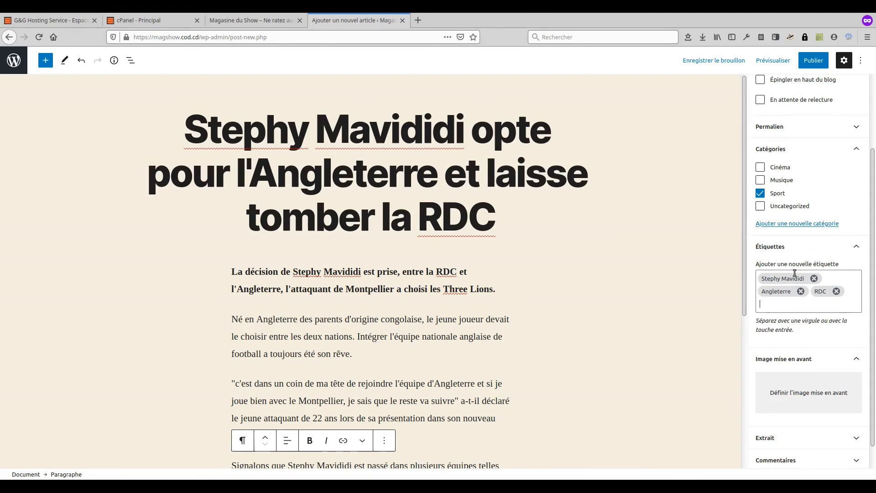
type("Football")
key("Return")
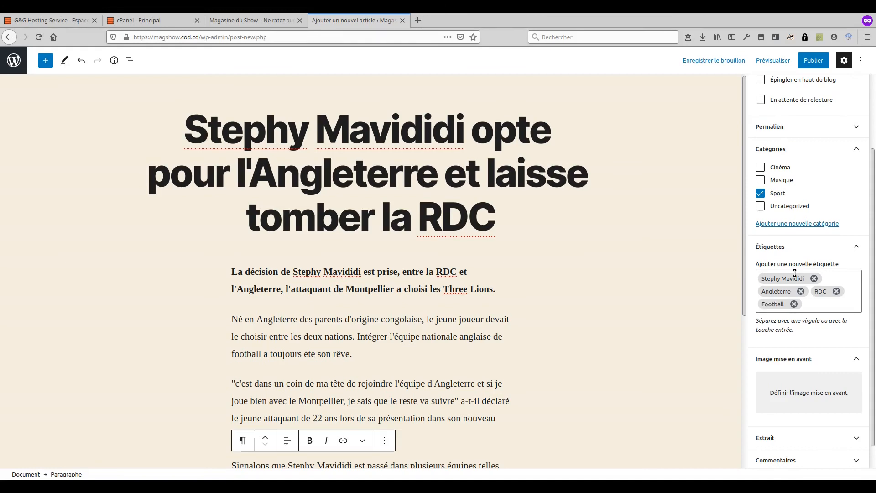
scroll(792, 398, "down", 1)
Step: Upload the striker's photo as featured image with alt text 'Stephy Mavididi', then publish the article
left_click(792, 387)
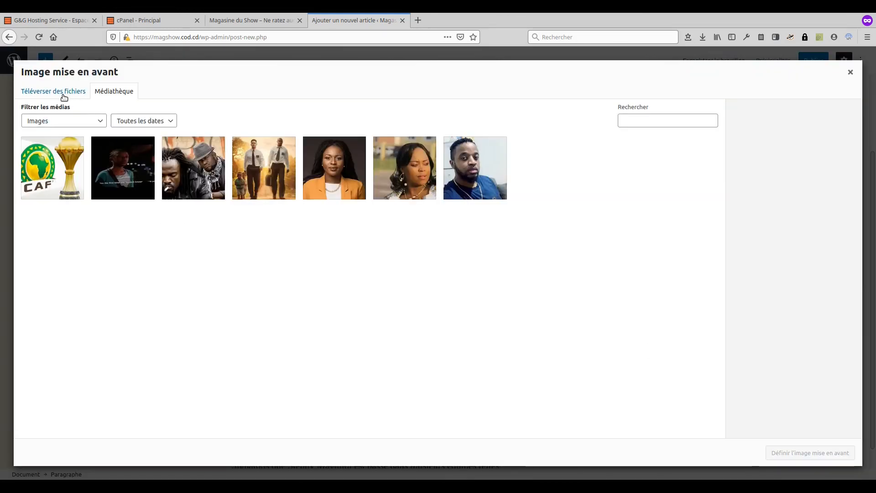
left_click(63, 97)
left_click(808, 245)
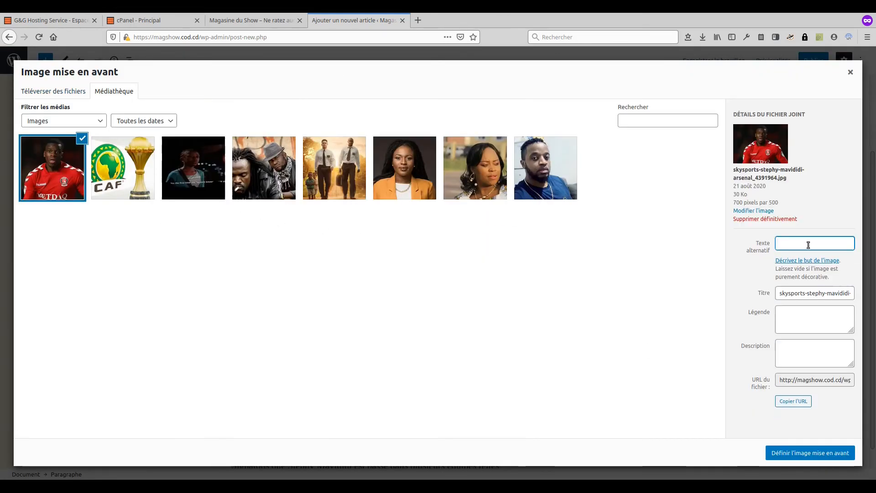
type("Stephy Mavididi")
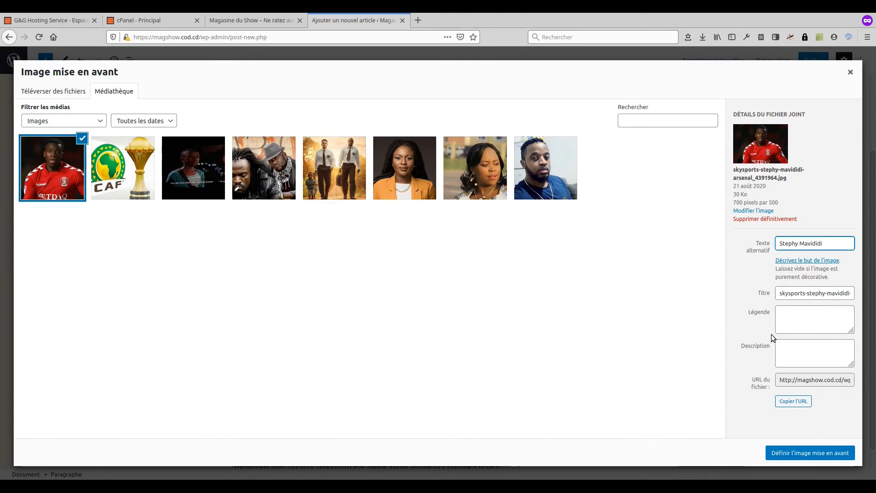
left_click(778, 453)
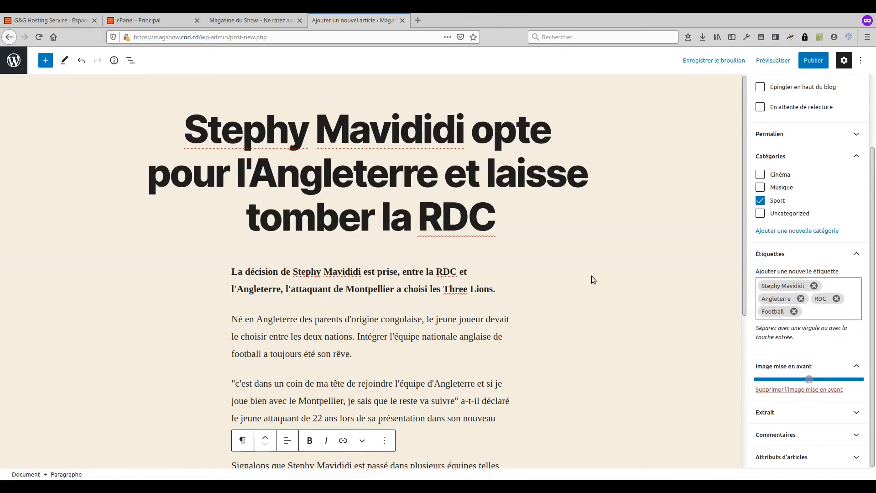
left_click(808, 64)
left_click(784, 61)
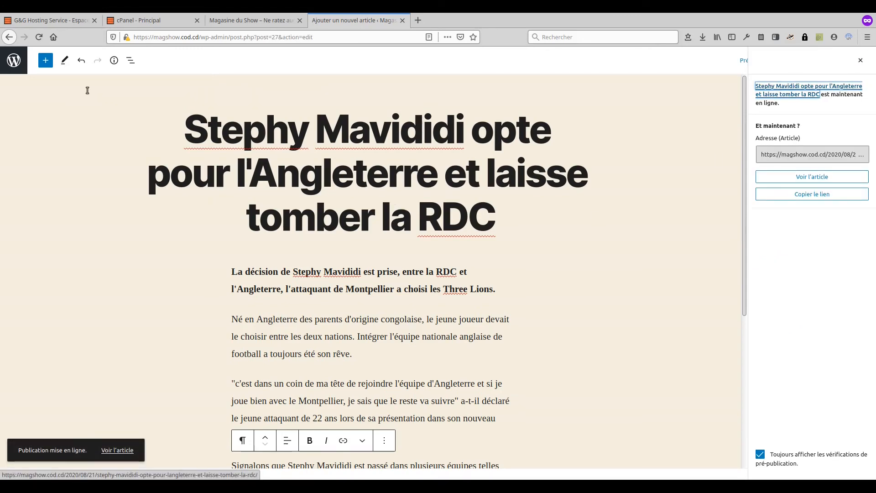
Step: Start a new article with the title 'Le congolais Joël Ngoya rejoint l'Atlético de Madrid pour 4 ans' and its pasted body text
left_click(10, 63)
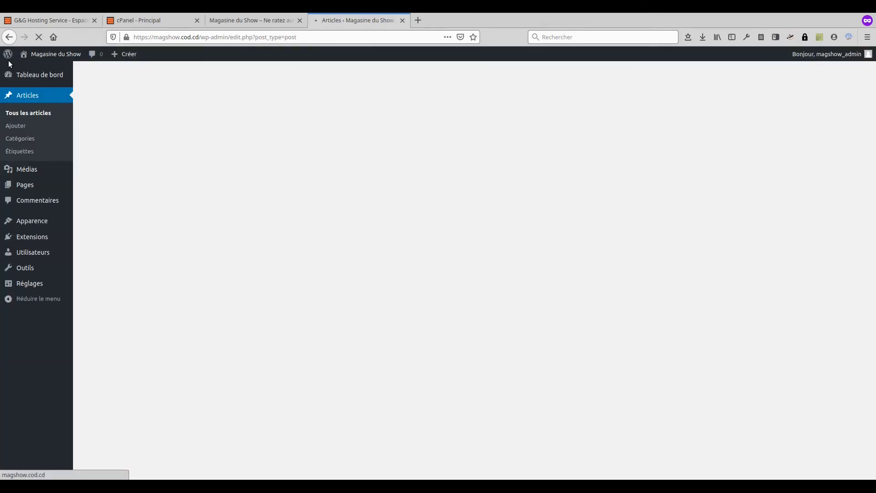
left_click(136, 77)
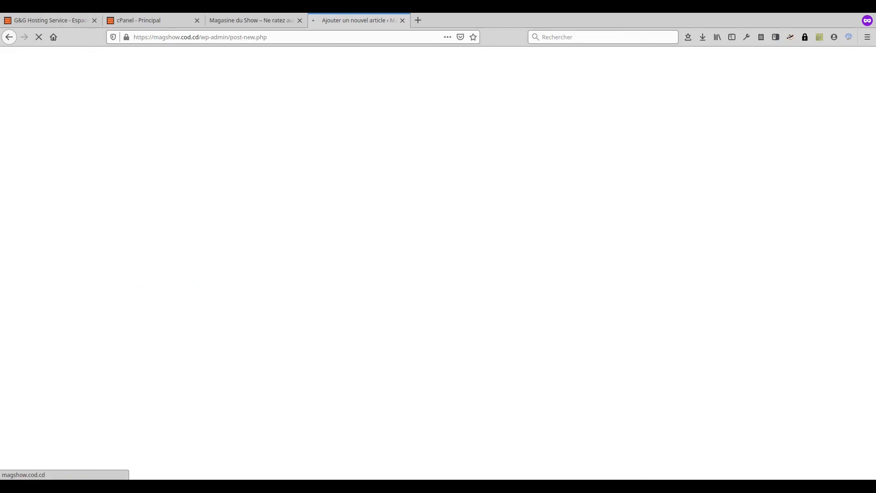
type("Le congolais Joël Ngoya rejoint l'Atlético de Madrid pour 4 ans")
key("Return")
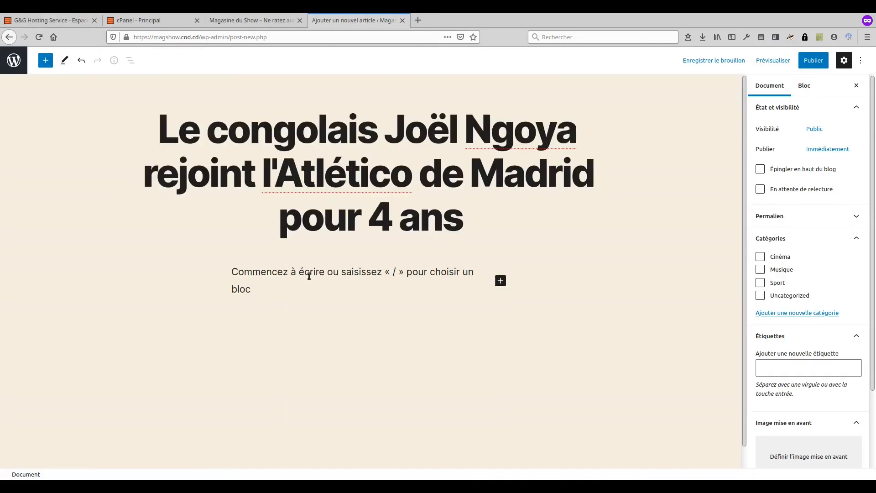
key("ctrl+v")
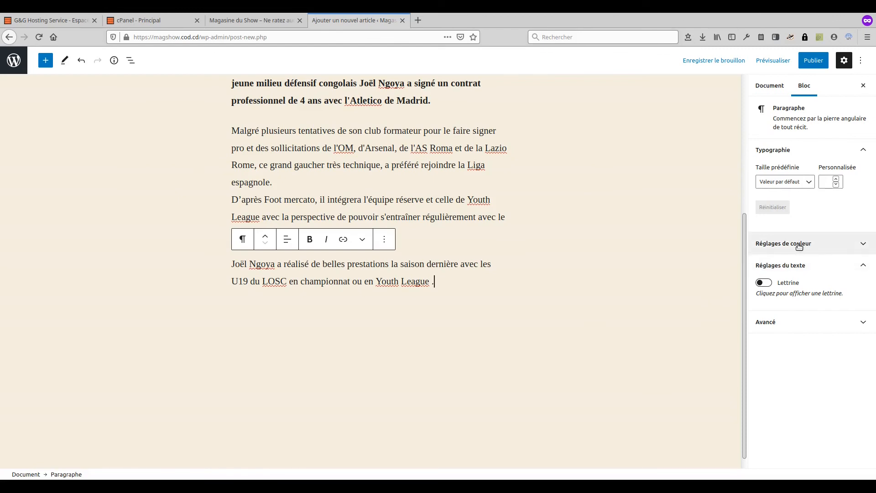
Step: File the article under the Sport category
left_click(770, 85)
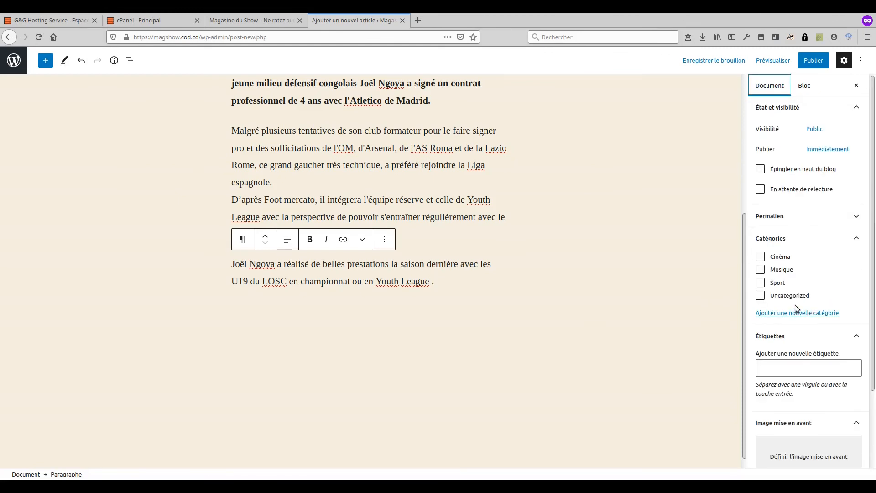
left_click(760, 283)
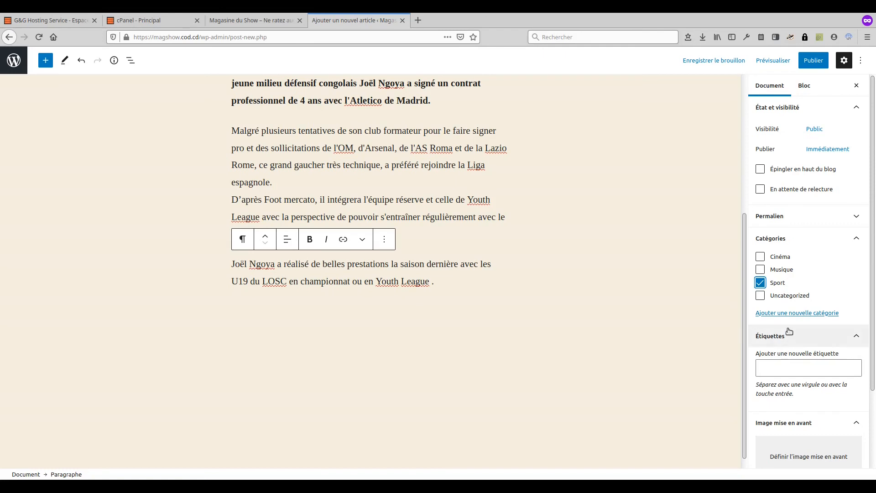
scroll(544, 326, "up", 5)
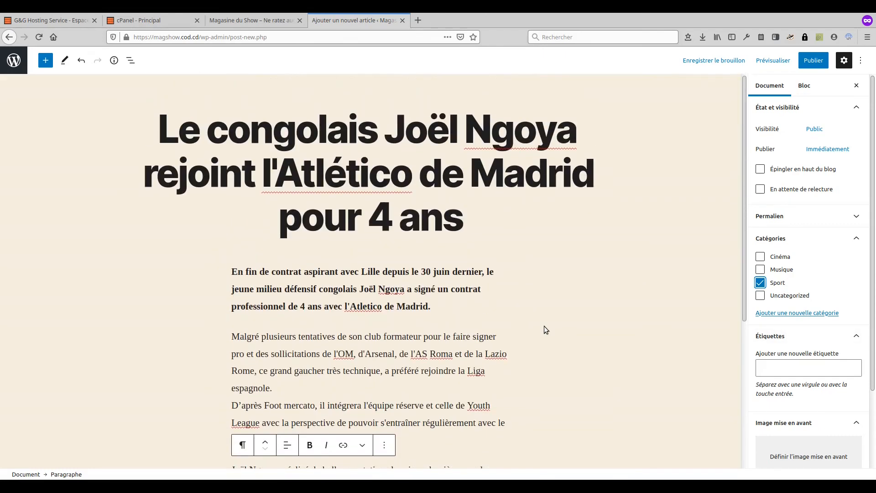
scroll(607, 347, "down", 2)
Step: Tag the article Joël Ngoya, Atlético Madrid and Football
left_click(792, 365)
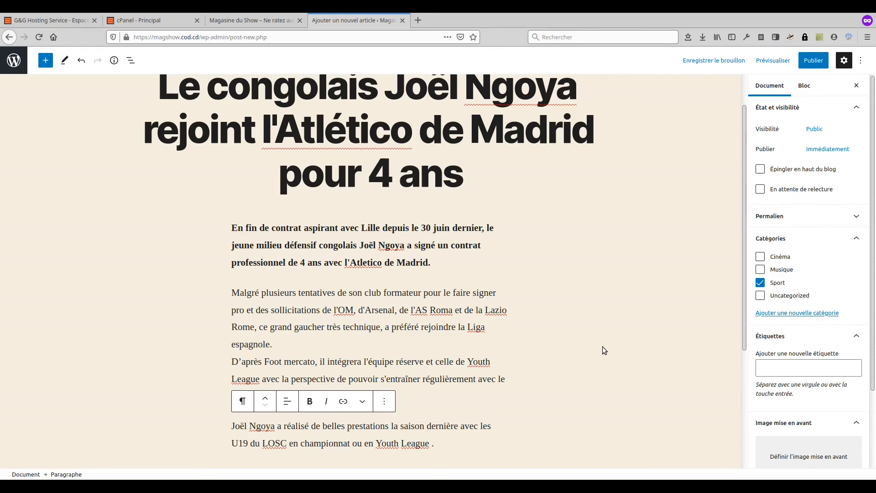
type("Joël Mo")
type("ya")
key("Return")
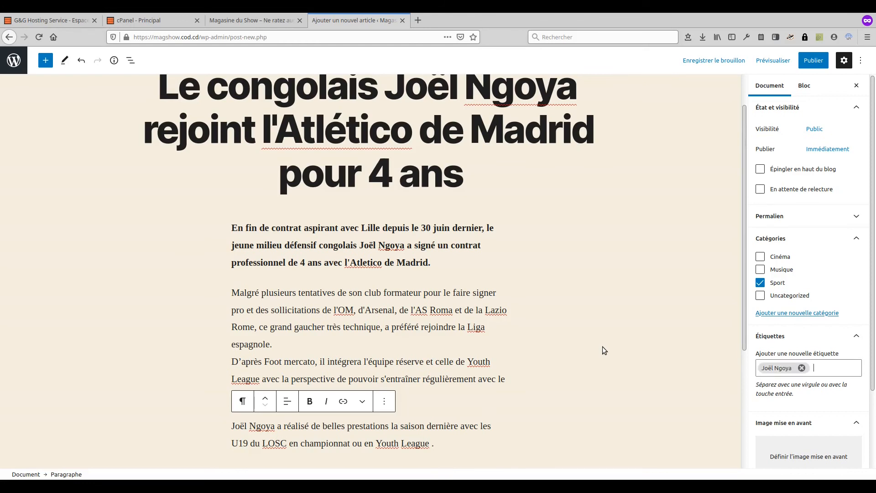
type("Atlético Madrid")
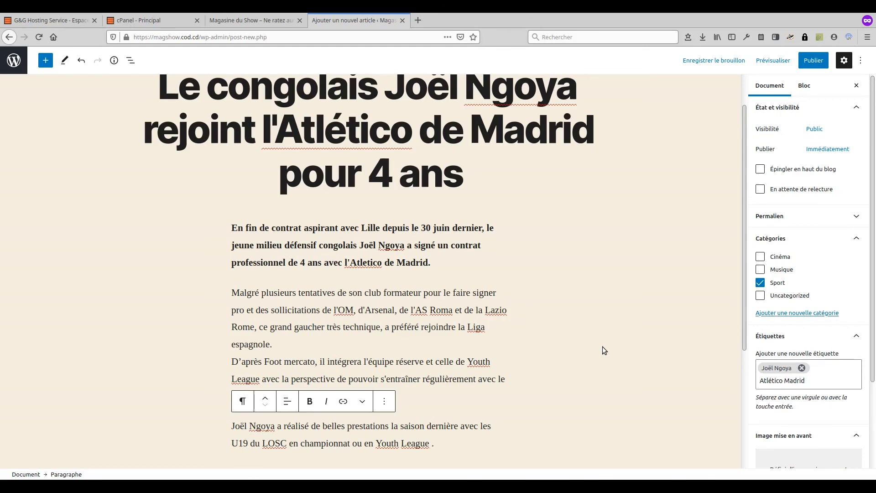
key("Return")
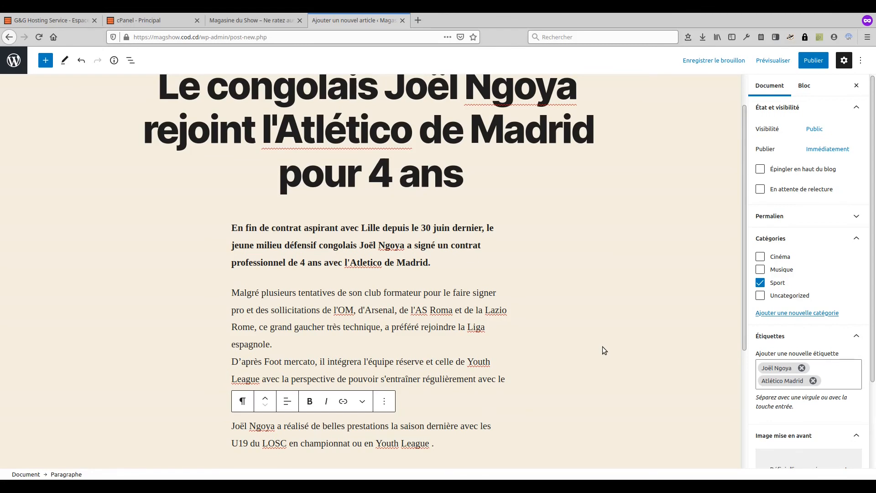
type("Foot")
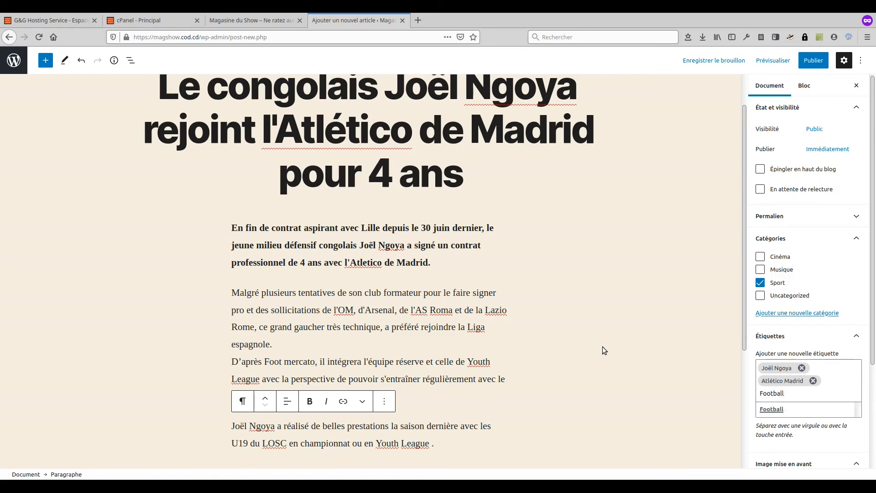
type("ball")
key("Return")
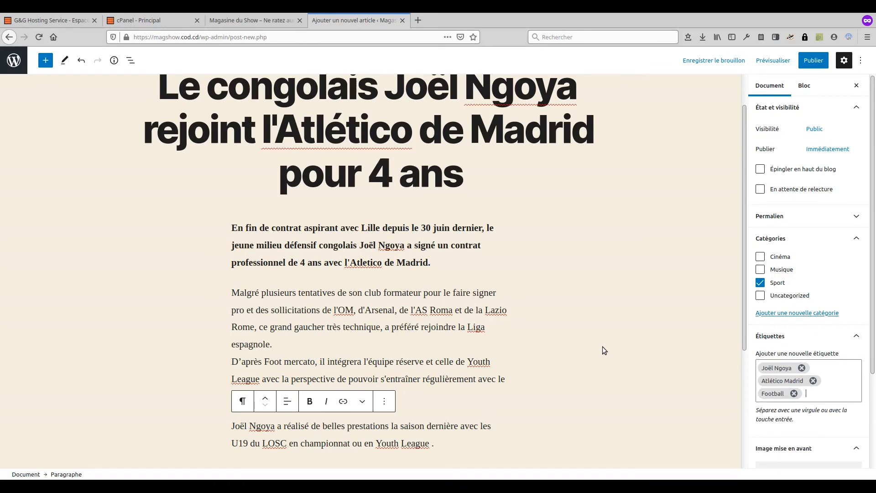
scroll(782, 297, "down", 2)
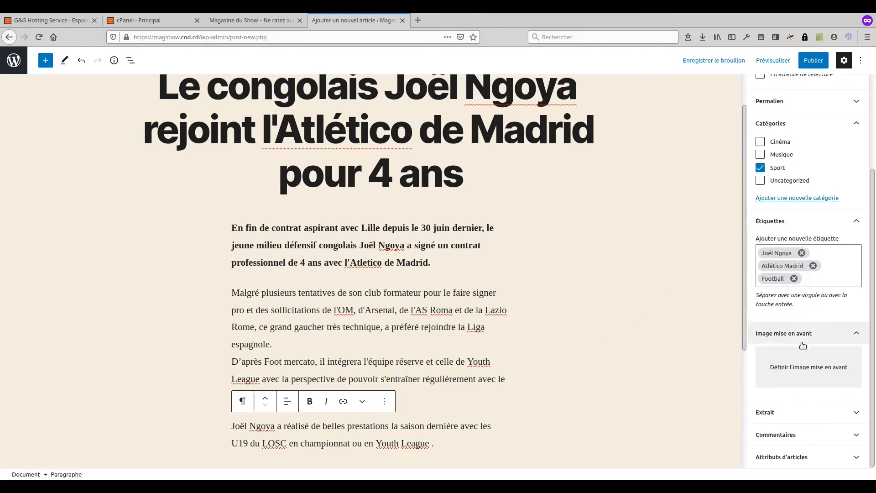
left_click(796, 369)
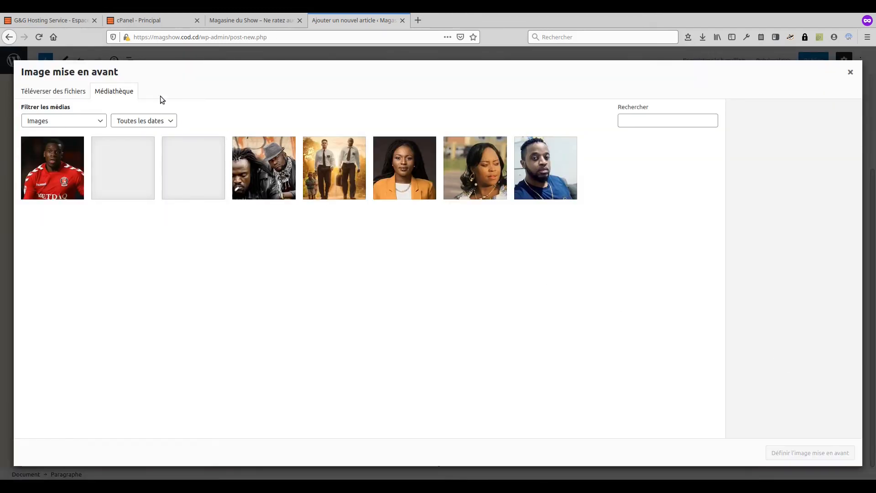
left_click(74, 92)
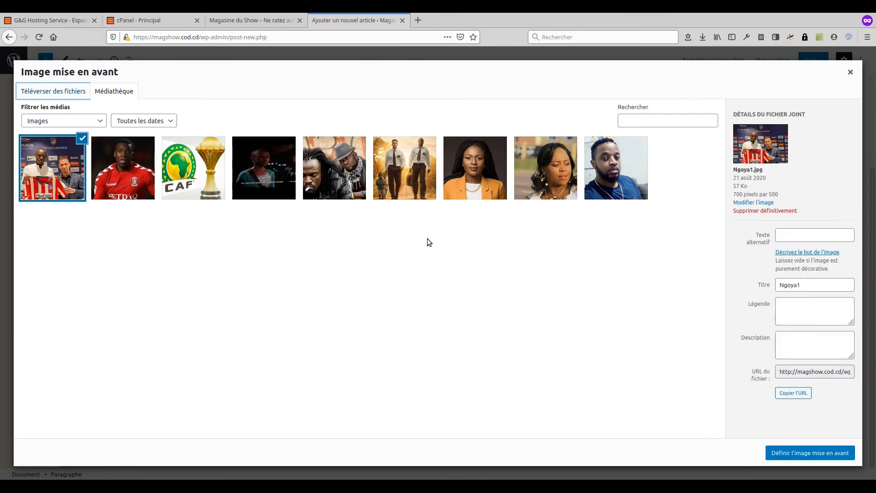
left_click(804, 234)
type("J")
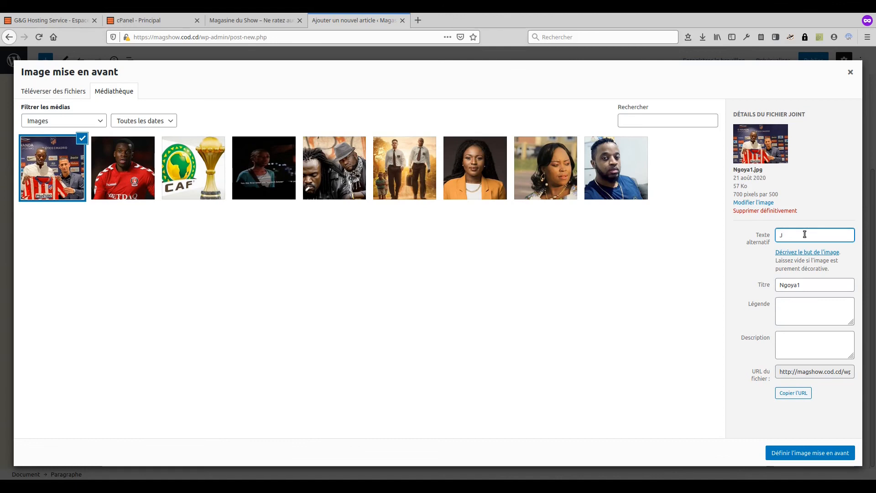
type("ou")
key("BackSpace")
key("BackSpace")
key("BackSpace")
type("Joël Ngoya")
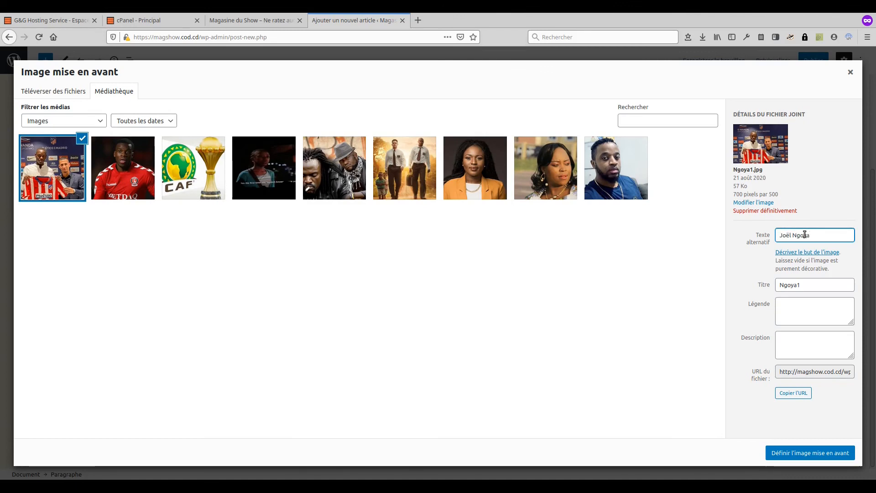
left_click(807, 451)
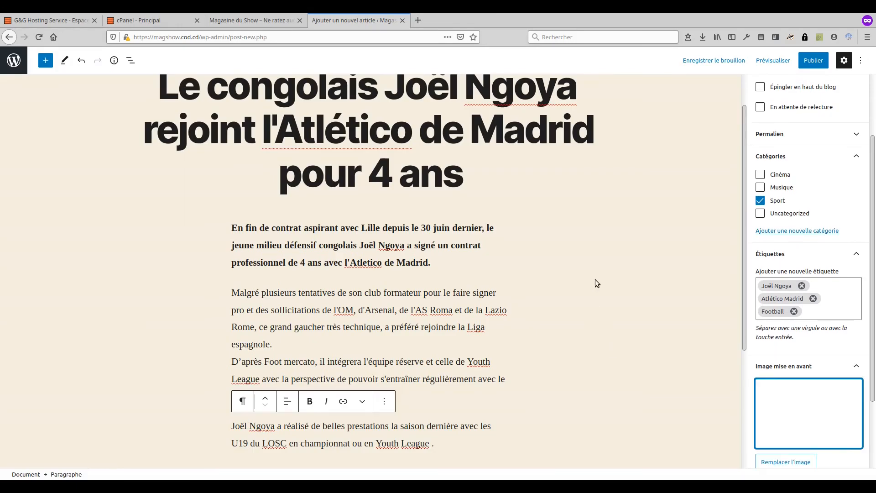
Step: Publish the article and return to the list of all articles
left_click(813, 61)
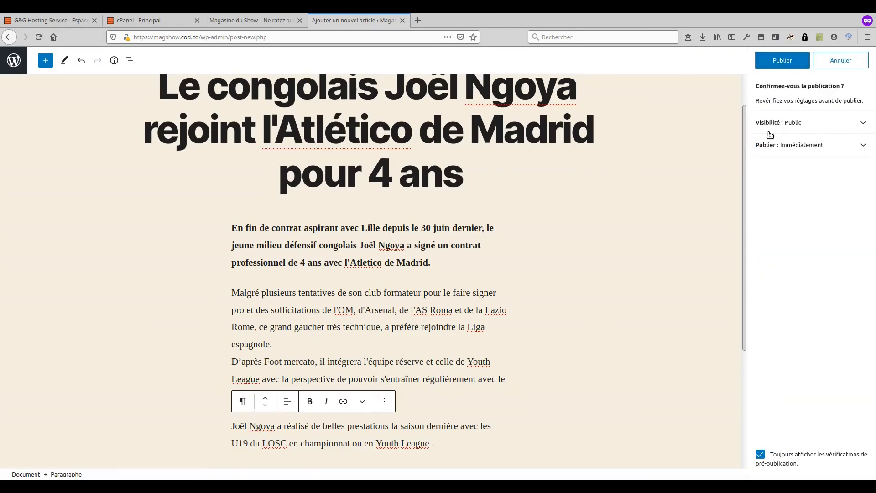
left_click(782, 60)
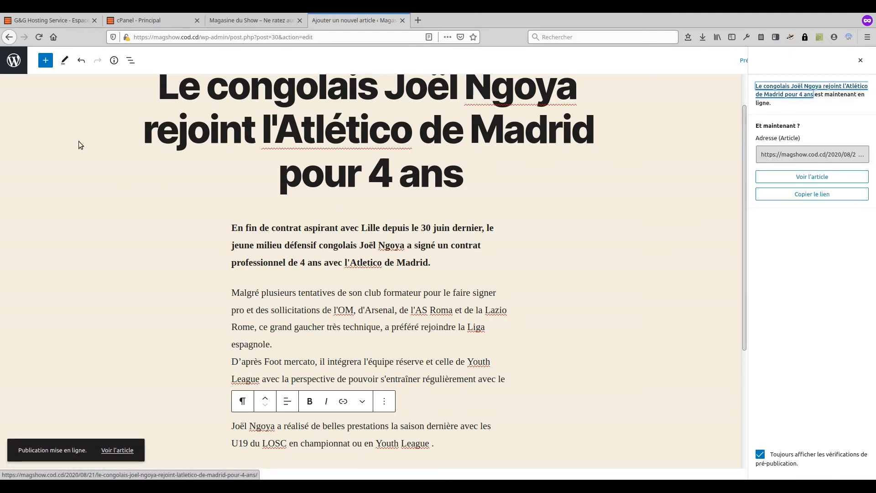
left_click(14, 61)
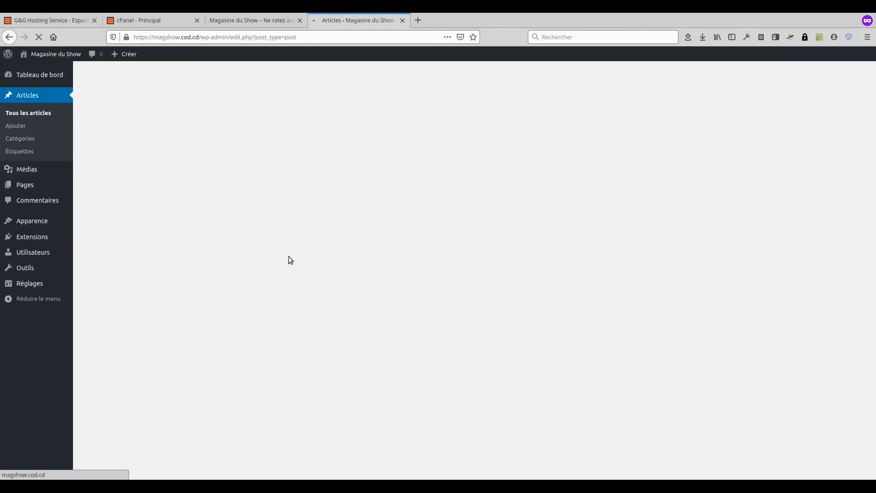
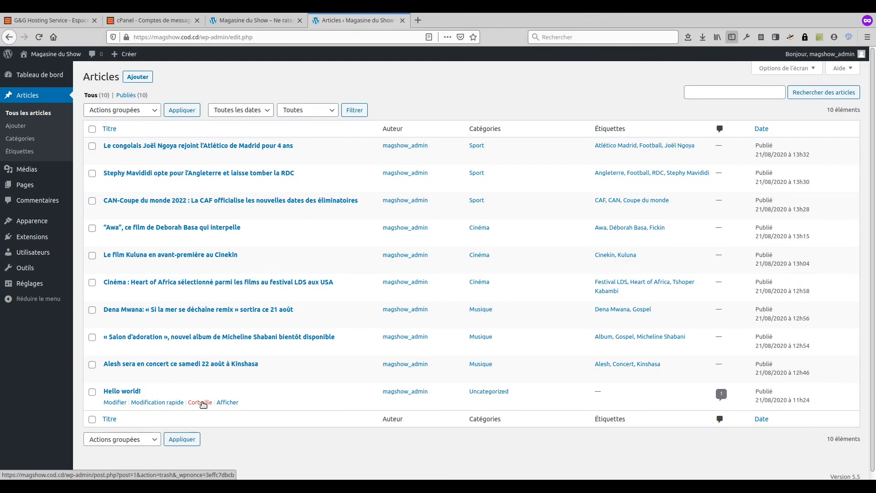
Step: Trash the default Hello world! post, then view the live site's front page
left_click(199, 405)
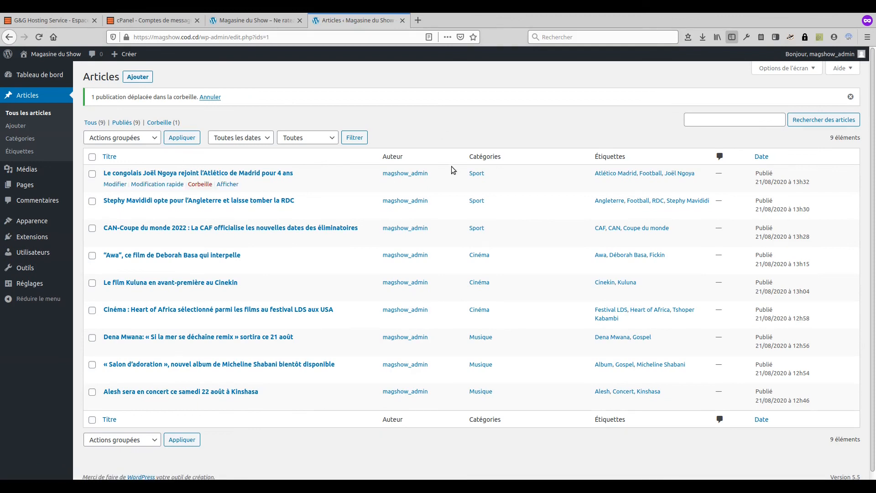
left_click(248, 21)
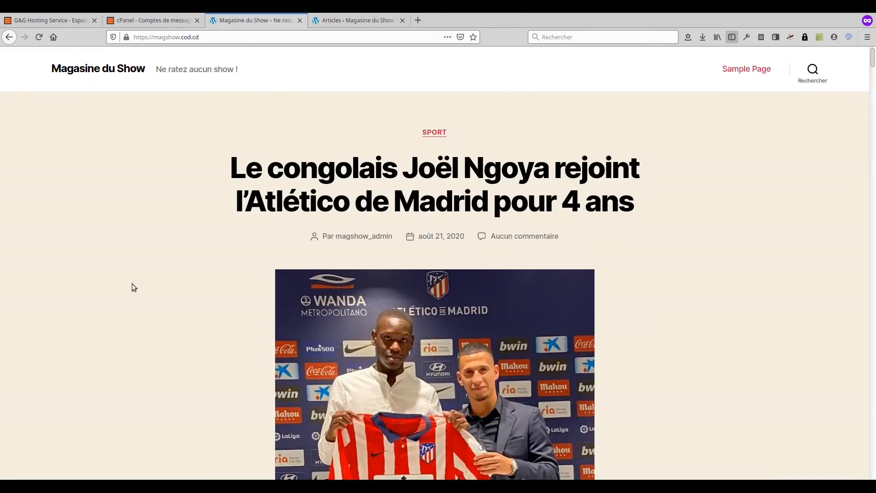
Step: Scroll through the live homepage to review the published posts
scroll(133, 287, "down", 10)
scroll(131, 282, "down", 15)
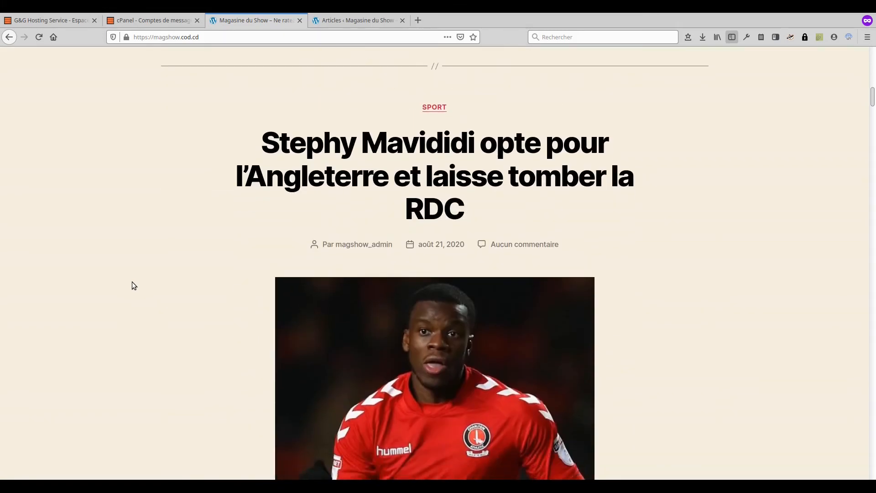
scroll(131, 284, "down", 12)
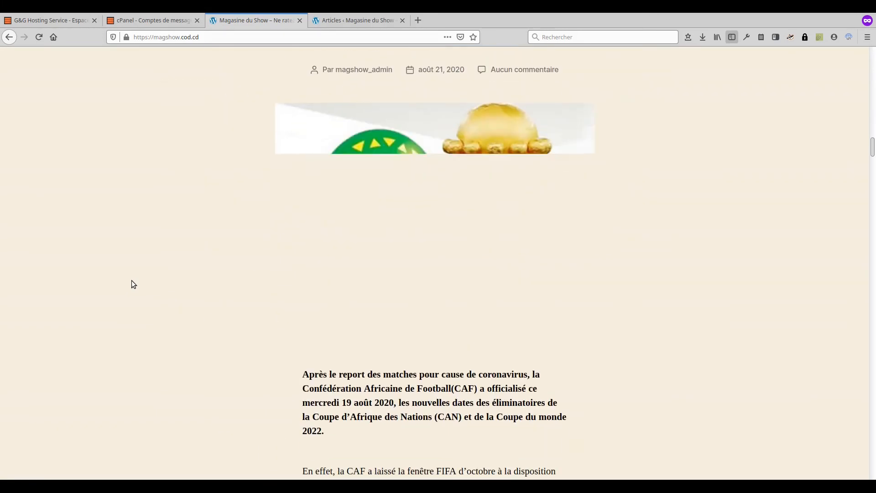
scroll(131, 284, "down", 15)
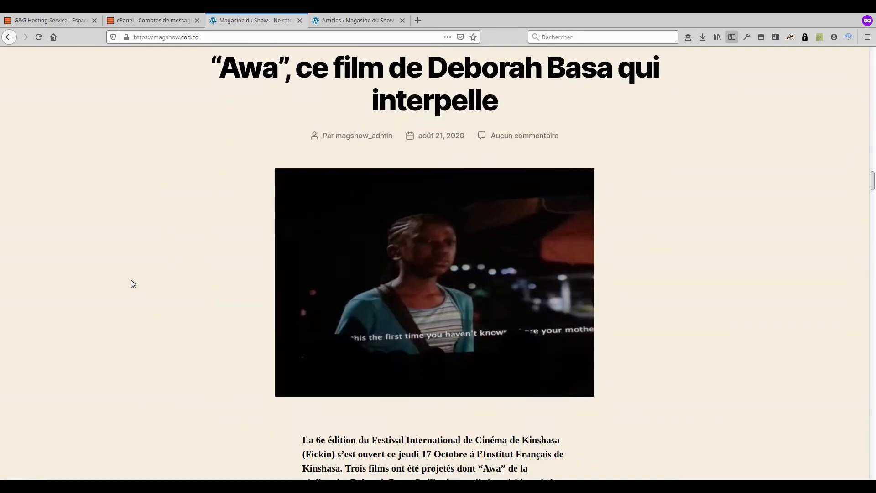
scroll(131, 283, "down", 15)
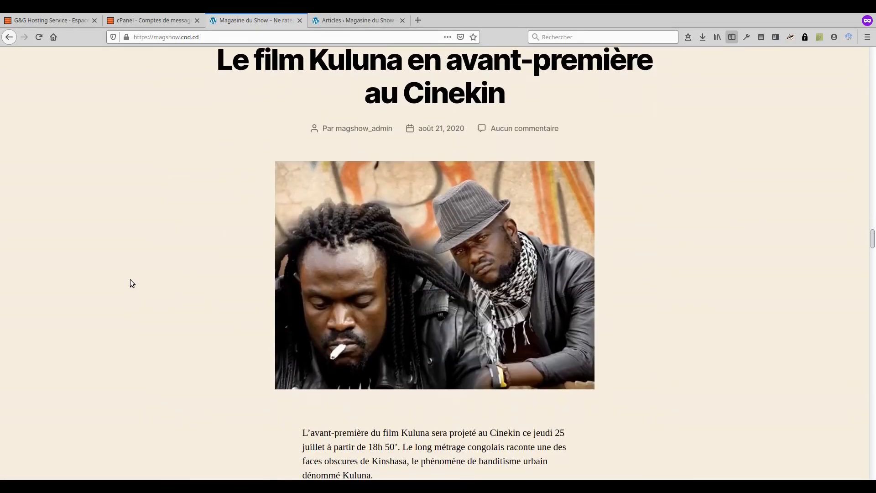
scroll(129, 283, "down", 15)
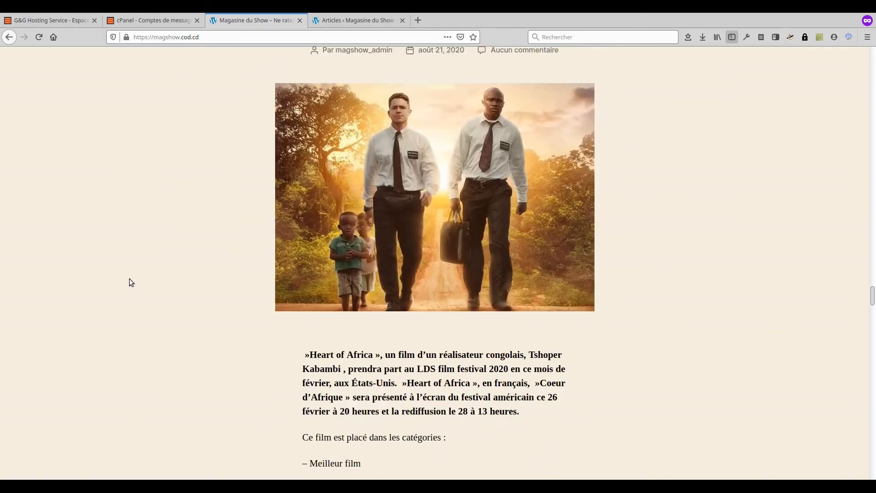
scroll(129, 282, "down", 15)
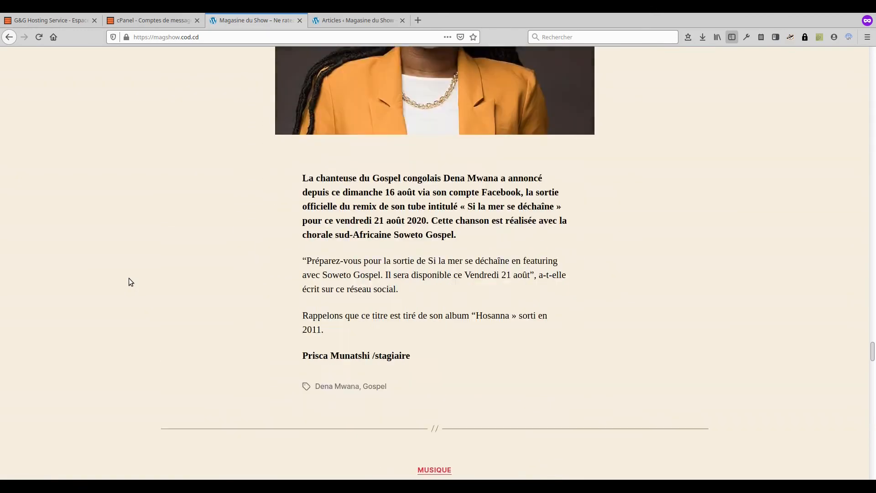
scroll(130, 282, "down", 15)
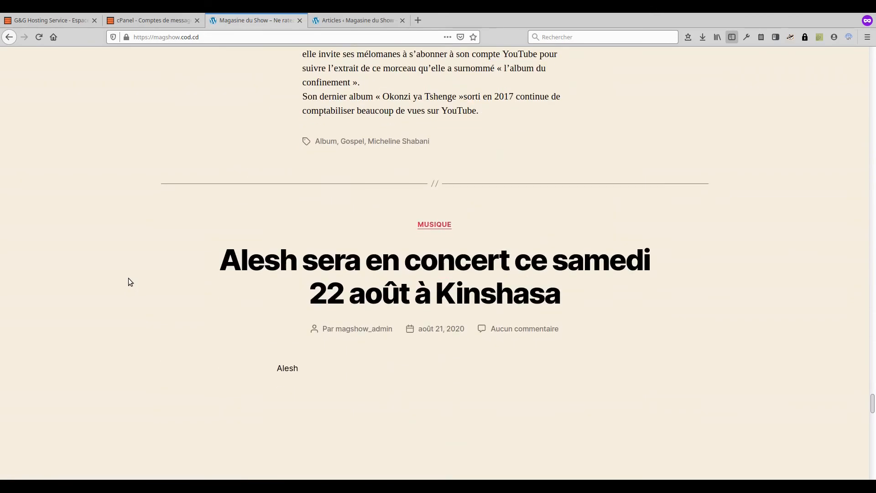
scroll(129, 282, "down", 6)
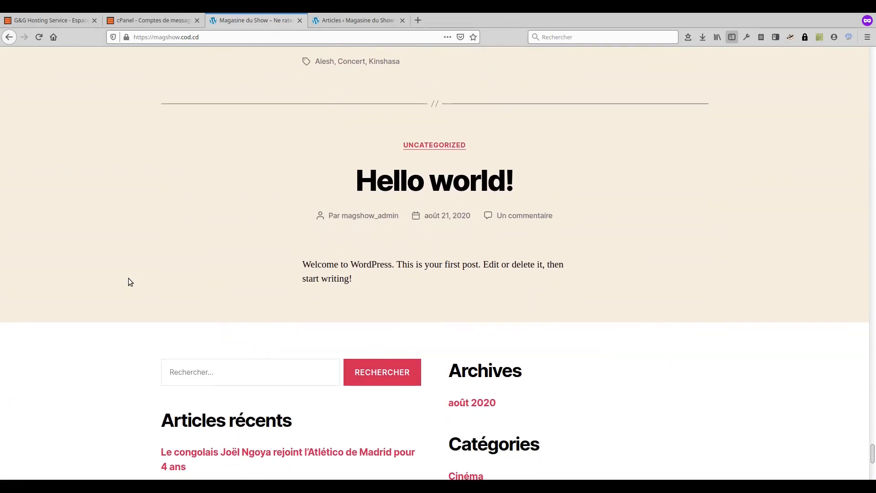
scroll(129, 280, "down", 3)
scroll(130, 280, "up", 3)
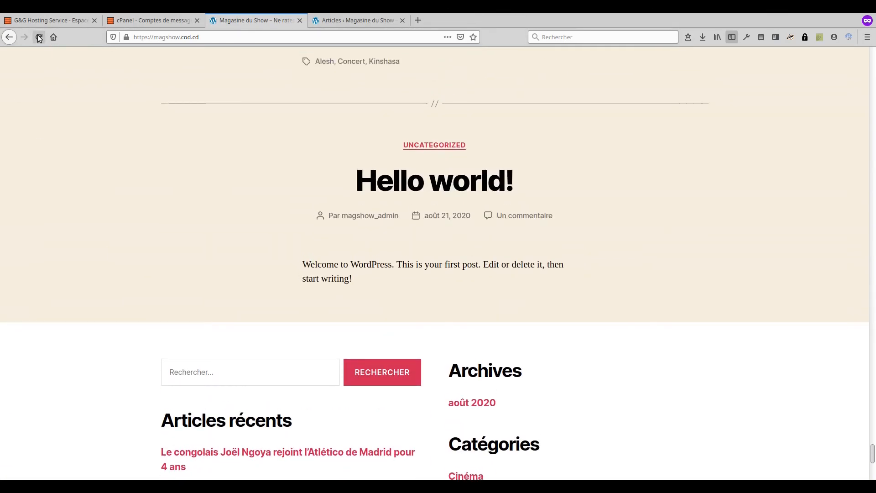
Step: Reload the homepage, confirm Hello world! is gone, and return to the Articles admin list
left_click(39, 37)
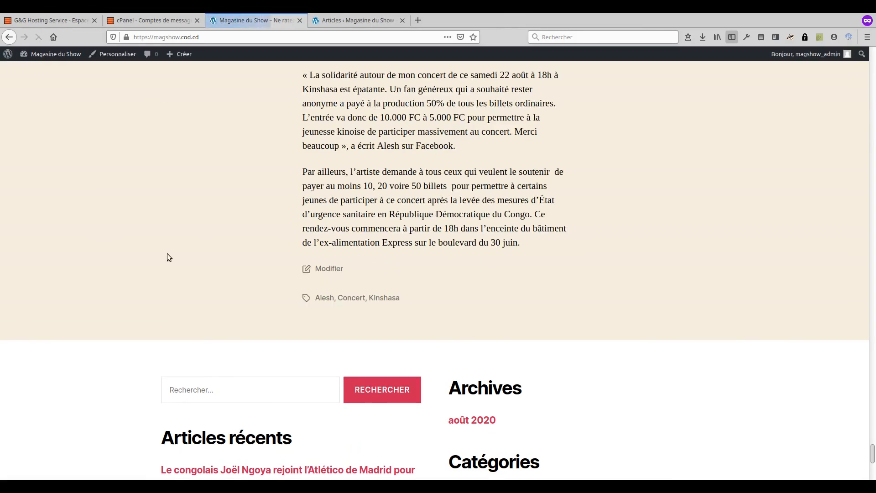
left_click_drag(871, 454, 873, 133)
scroll(722, 218, "down", 15)
scroll(722, 222, "down", 20)
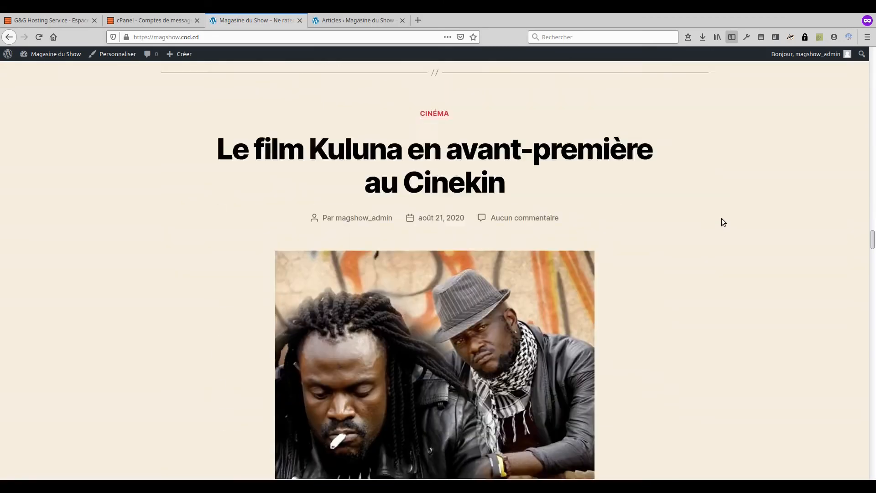
scroll(724, 223, "down", 3)
scroll(723, 223, "down", 20)
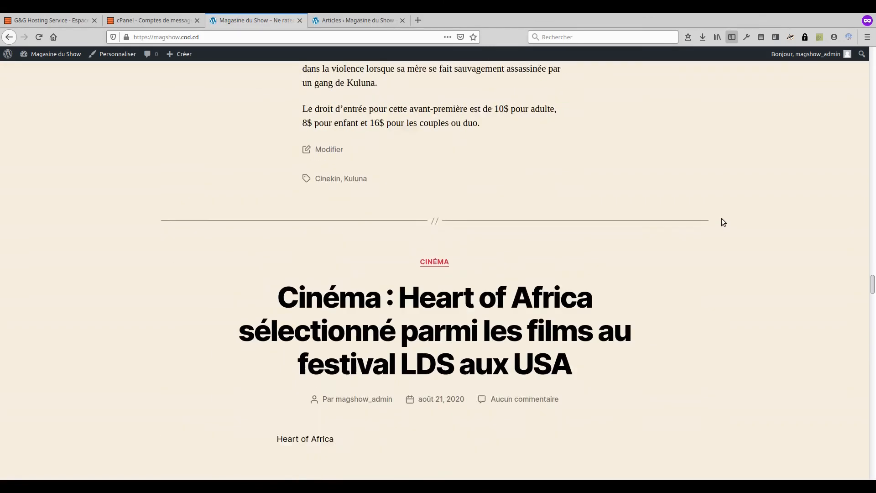
scroll(724, 223, "down", 15)
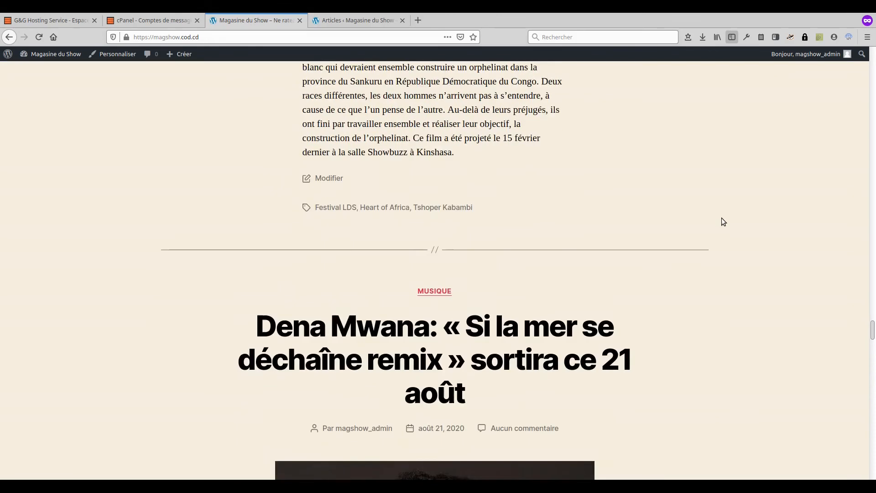
scroll(723, 222, "down", 20)
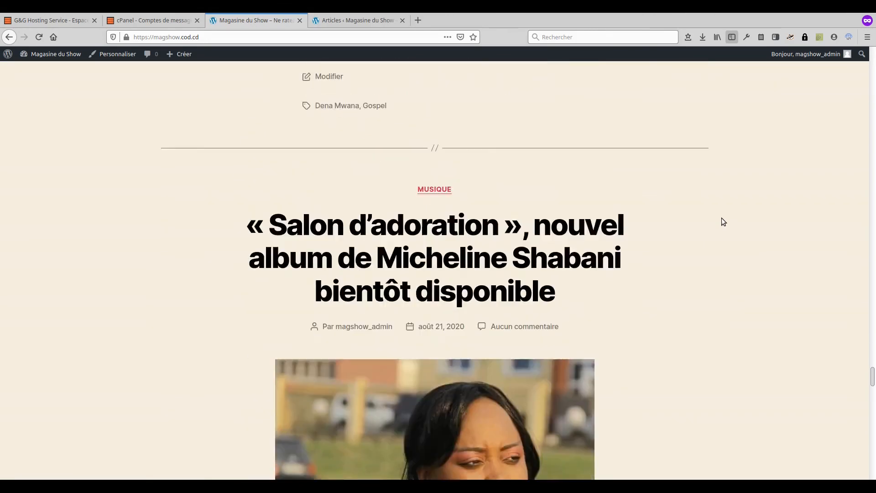
scroll(723, 222, "down", 20)
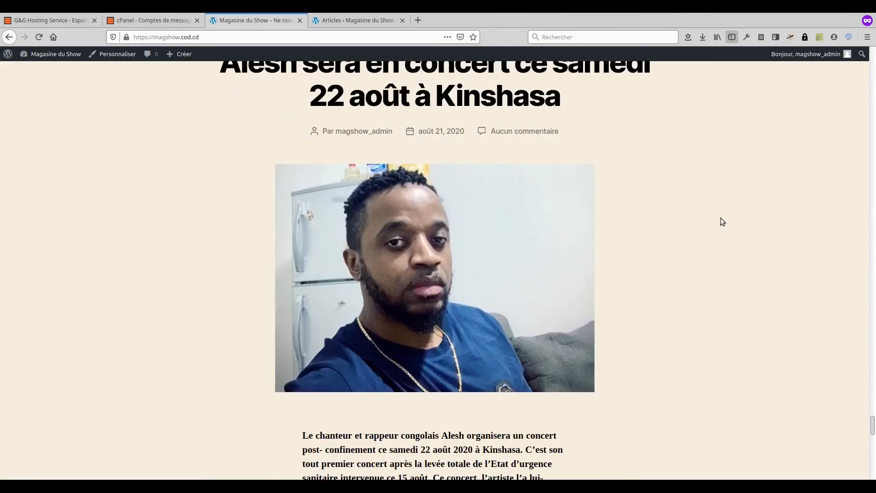
scroll(722, 223, "down", 6)
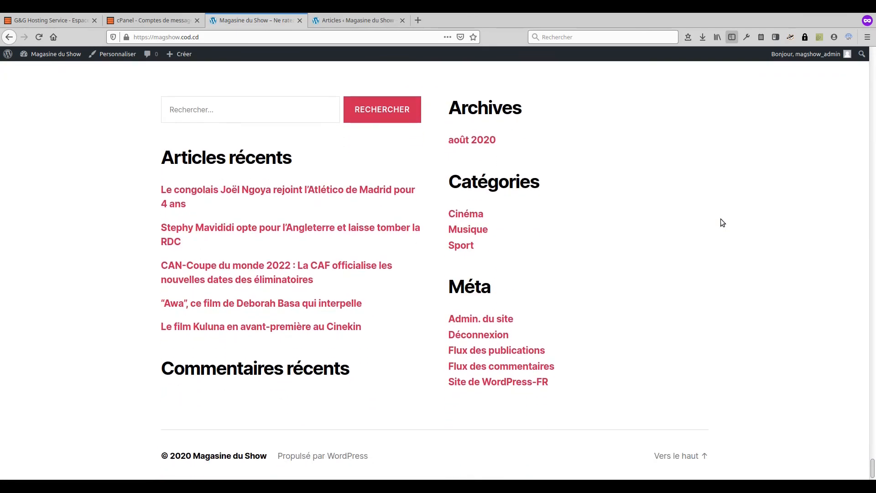
left_click_drag(872, 470, 874, 61)
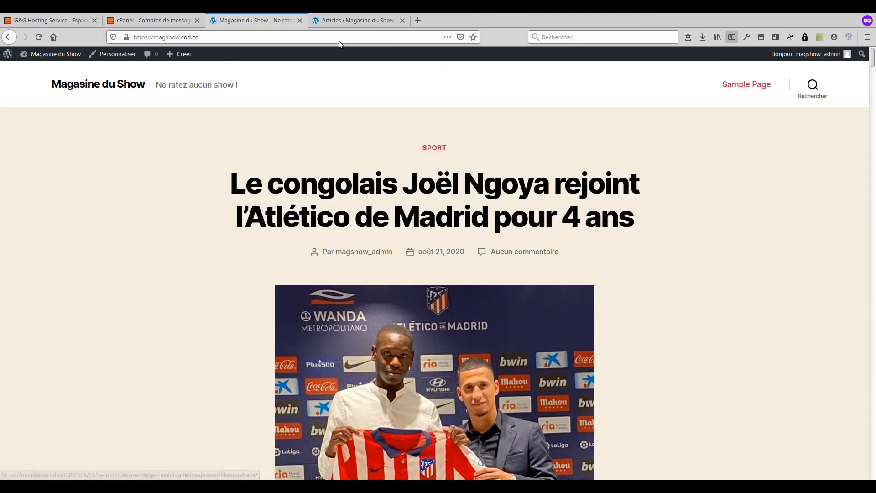
left_click(341, 21)
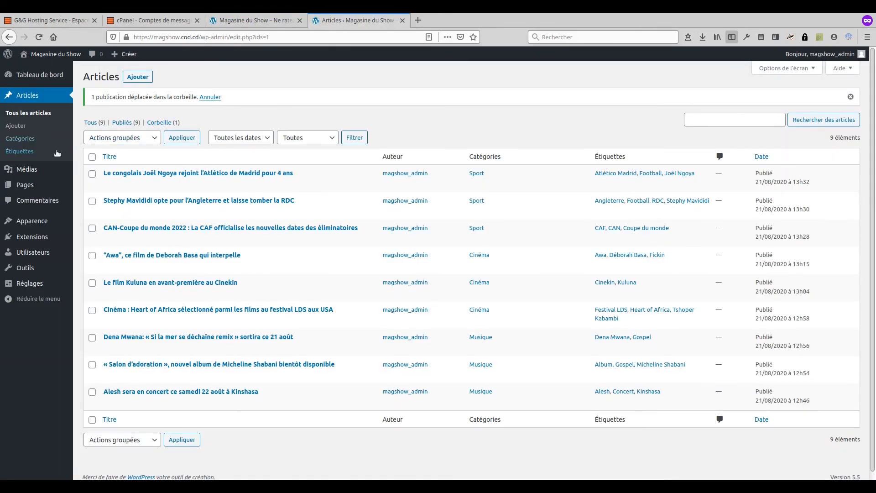
Step: Go to Apparence > Thèmes and open the Ajouter un nouveau themes page
mouse_move(36, 182)
mouse_move(38, 221)
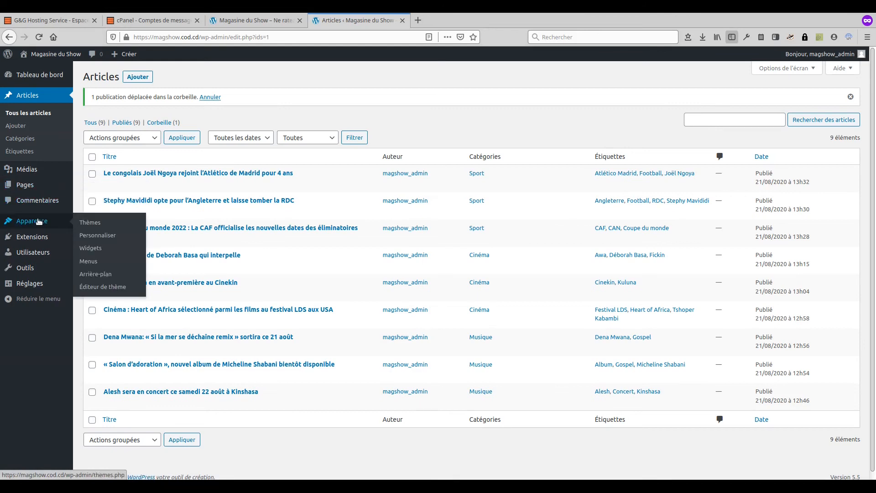
left_click(98, 223)
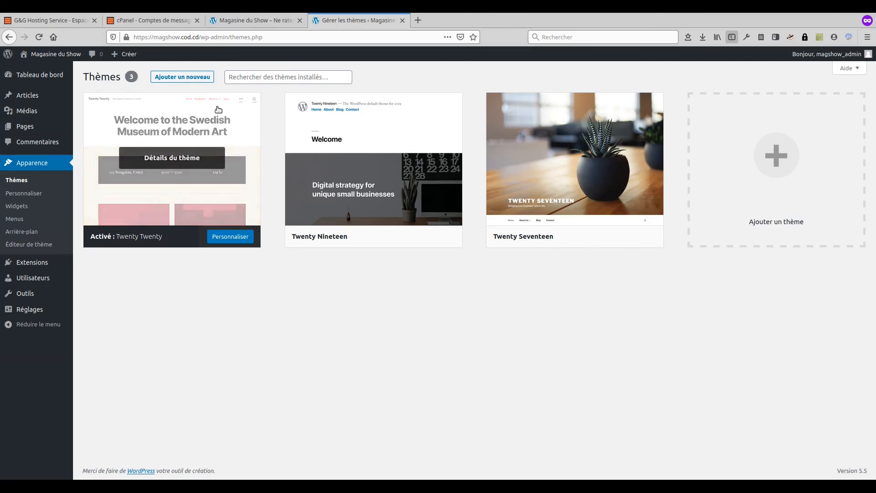
left_click(187, 80)
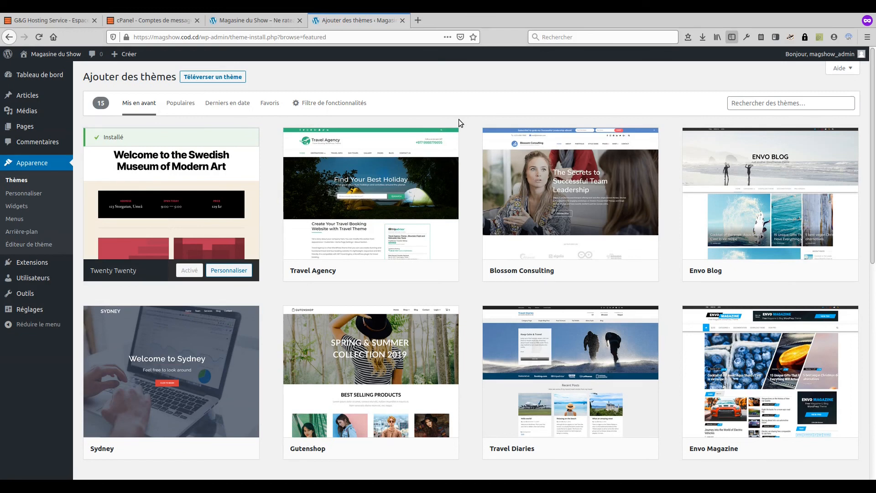
Step: Search the theme directory for 'Sport', then for 'Church'
left_click(782, 98)
type("Sport")
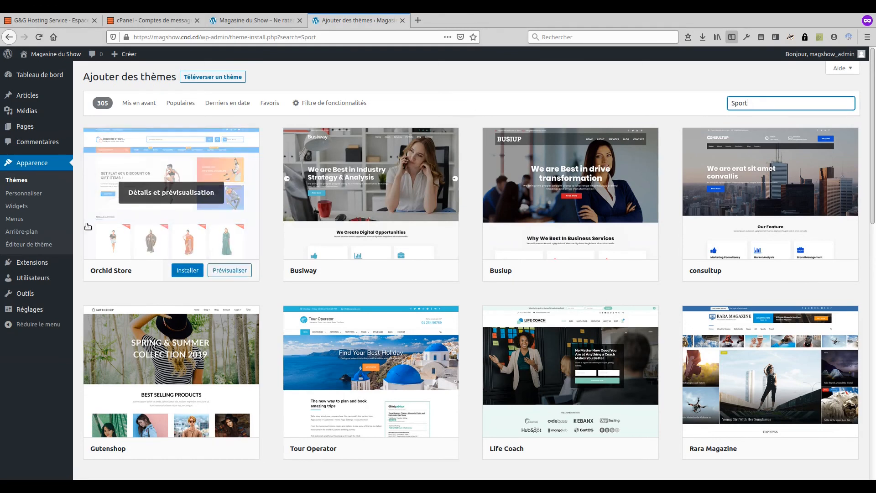
scroll(450, 283, "down", 5)
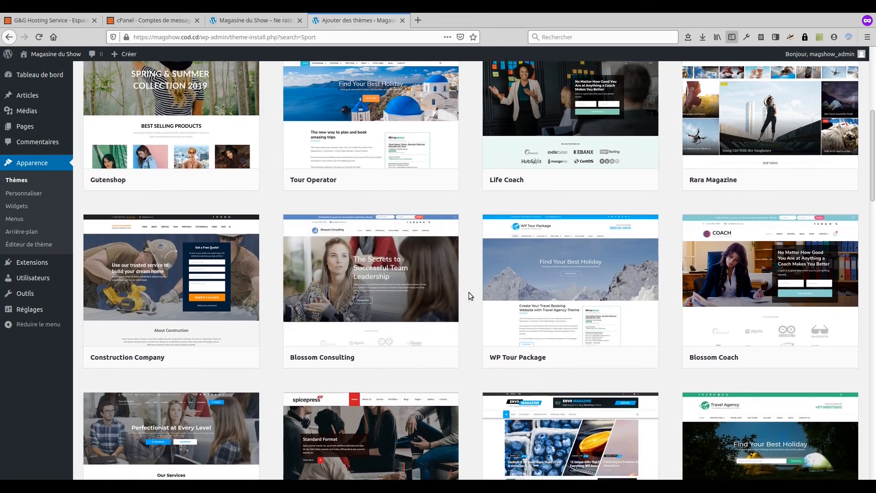
scroll(467, 275, "up", 5)
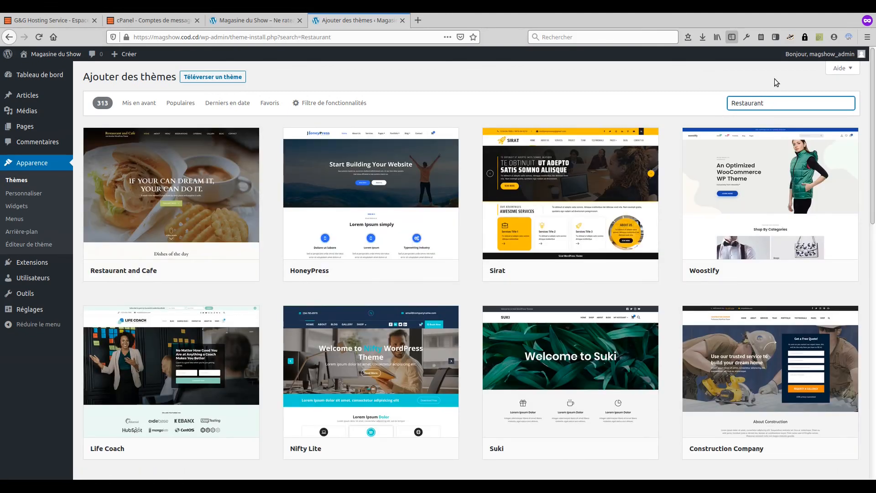
double_click(782, 101)
type("Chru")
key("BackSpace")
key("BackSpace")
type("urch")
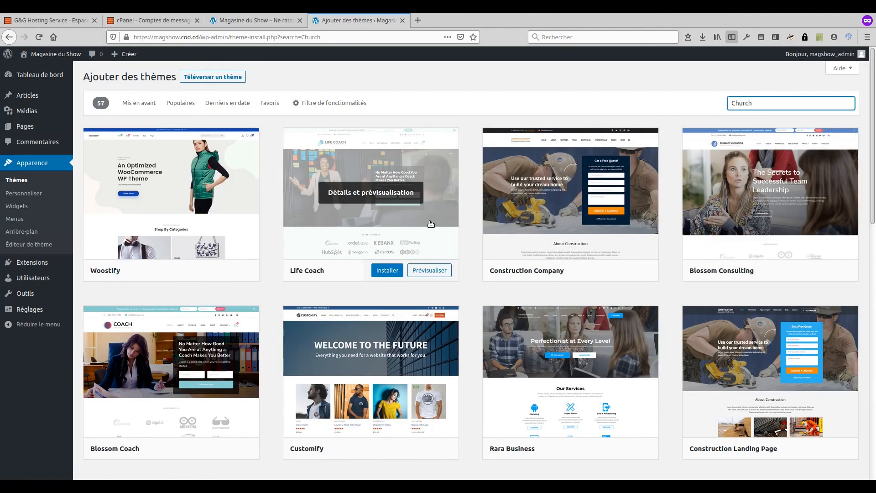
scroll(432, 223, "down", 3)
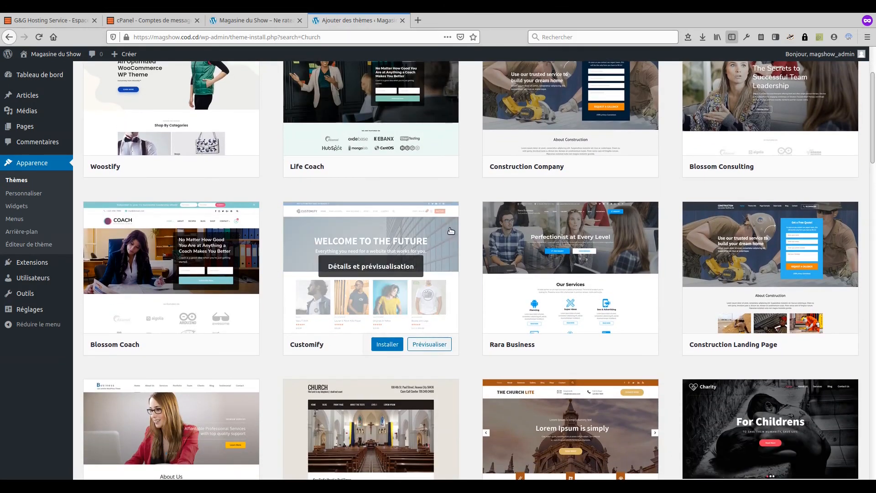
scroll(448, 230, "up", 5)
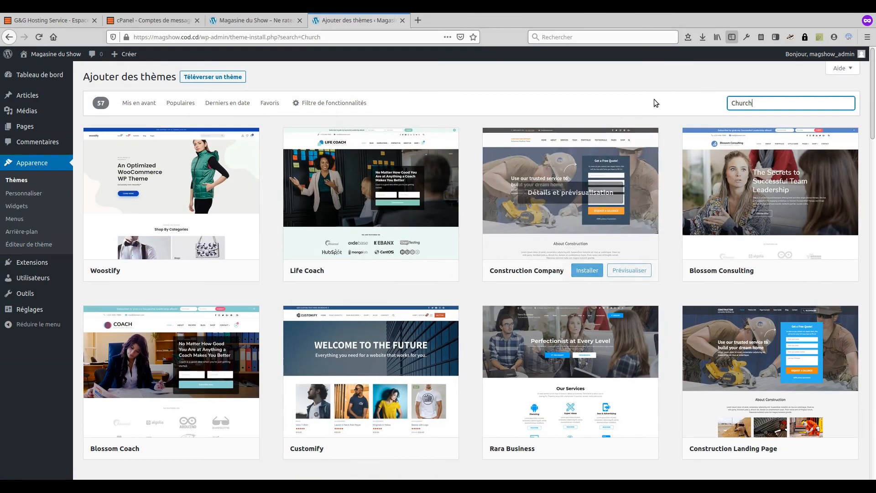
Step: Replace the theme search with 'School', then with 'Royal Magazine'
left_click_drag(766, 108, 703, 98)
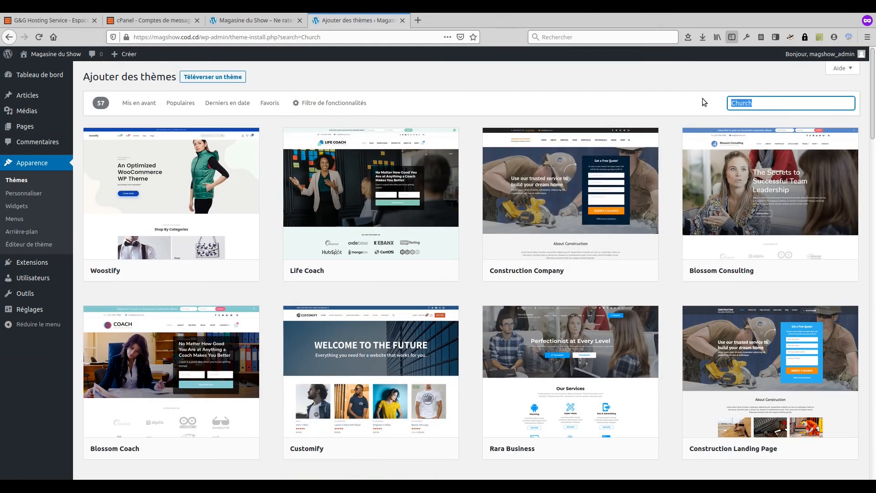
type("School")
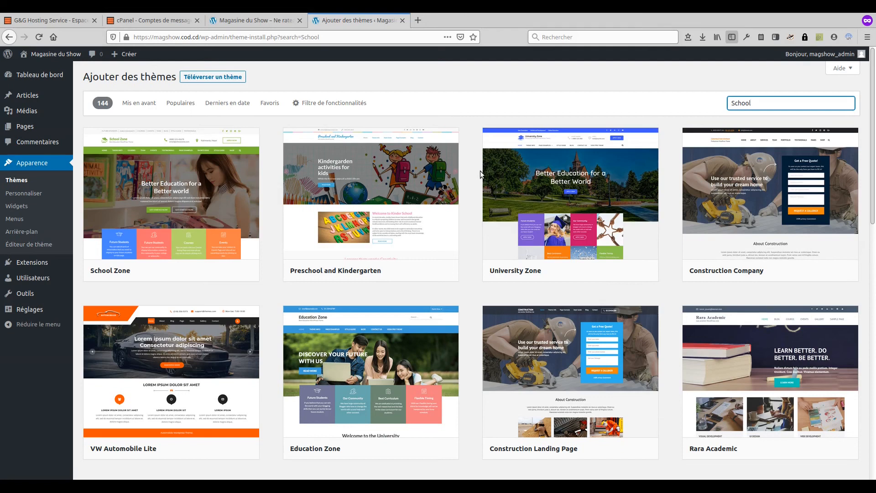
left_click_drag(774, 104, 701, 104)
type("Roay")
type("al")
key("BackSpace")
key("BackSpace")
key("BackSpace")
key("BackSpace")
key("BackSpace")
key("BackSpace")
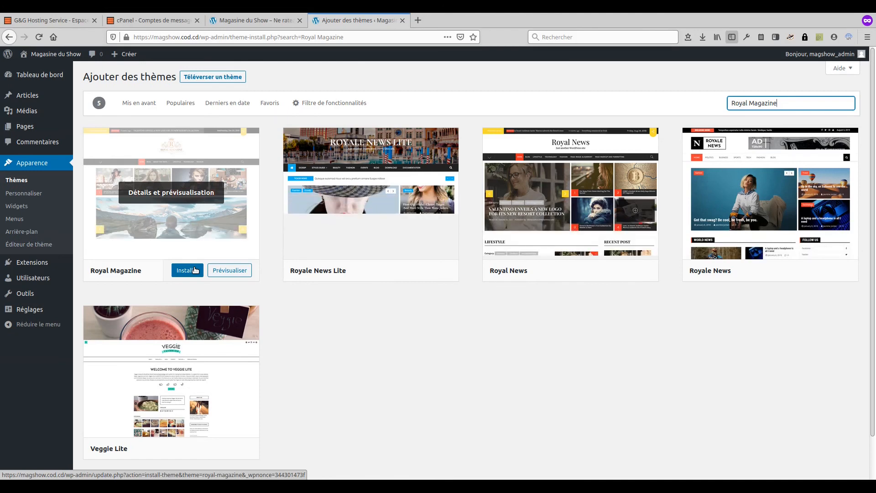
Step: Install the Royal Magazine theme and reload the live site to check it
left_click(194, 270)
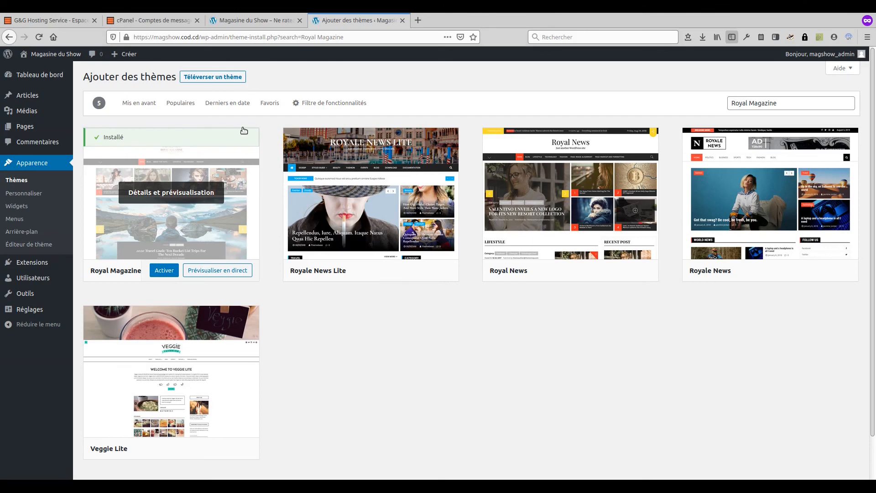
left_click(254, 20)
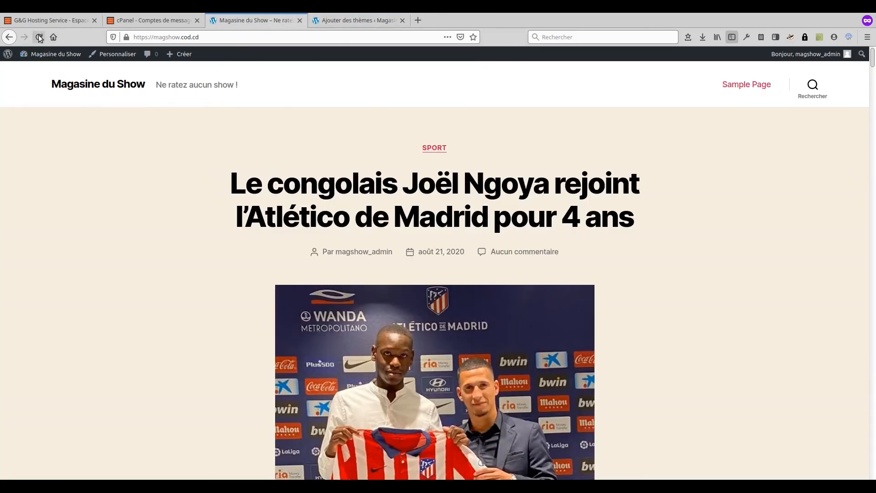
left_click(39, 37)
Step: Activate Royal Magazine from the search results and view the site's front page
left_click(334, 21)
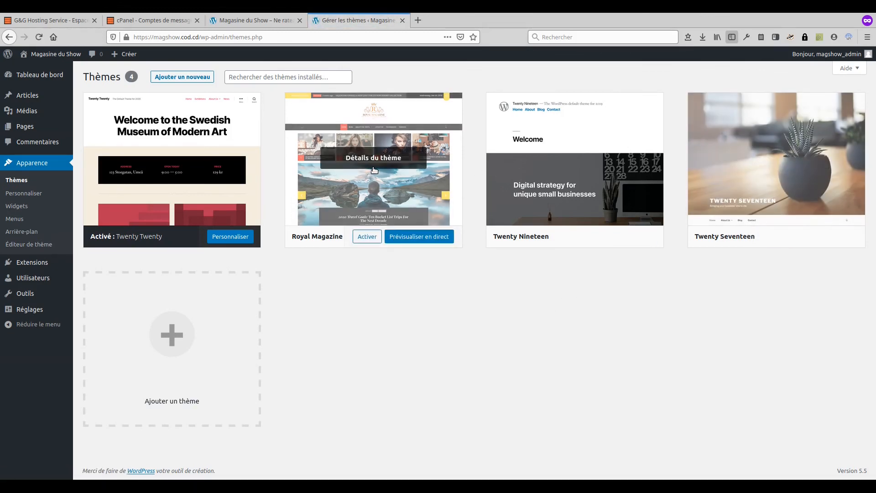
left_click(373, 236)
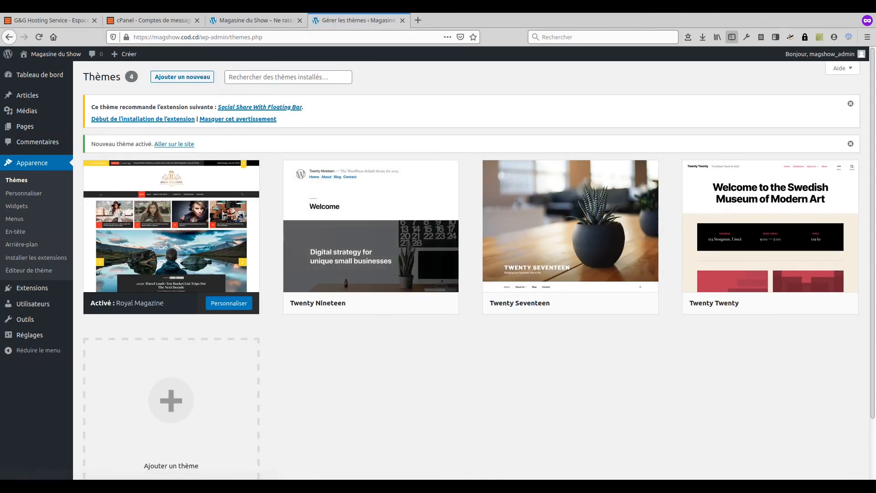
left_click(224, 18)
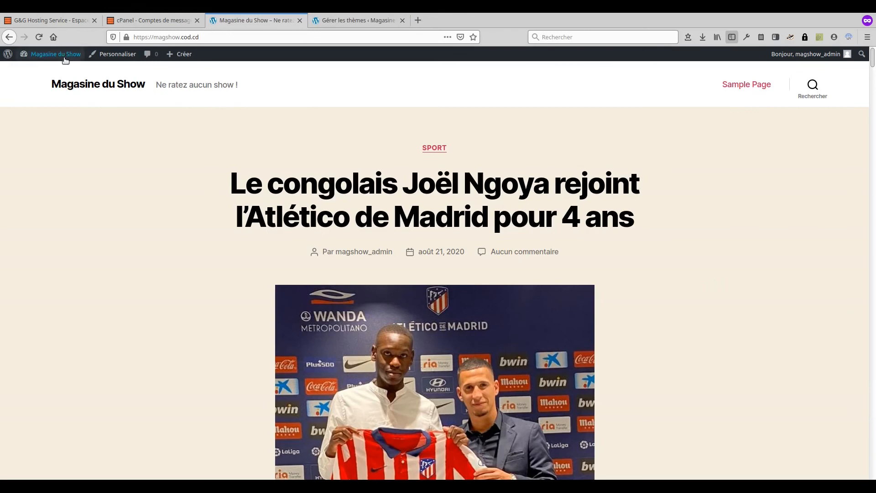
Step: Reload the site to review its Royal Magazine layout, then return to the Themes admin page
left_click(39, 37)
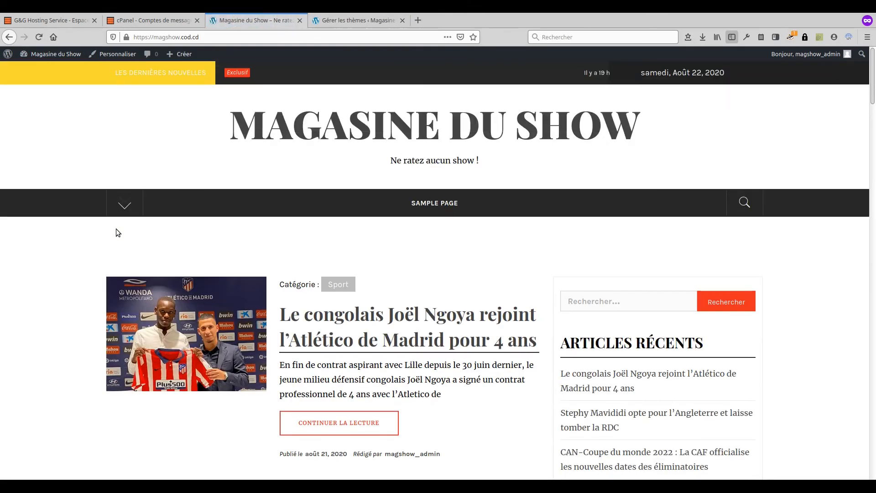
scroll(65, 292, "down", 1)
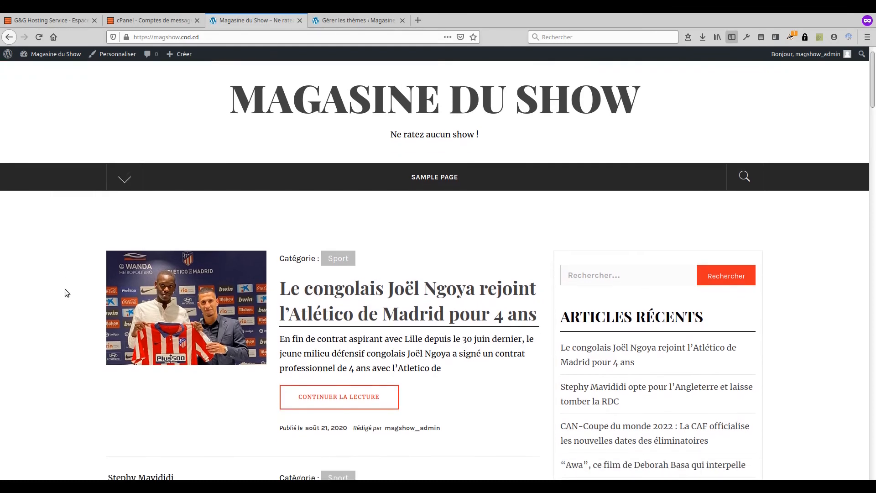
scroll(64, 288, "up", 1)
scroll(65, 284, "down", 2)
scroll(64, 288, "down", 20)
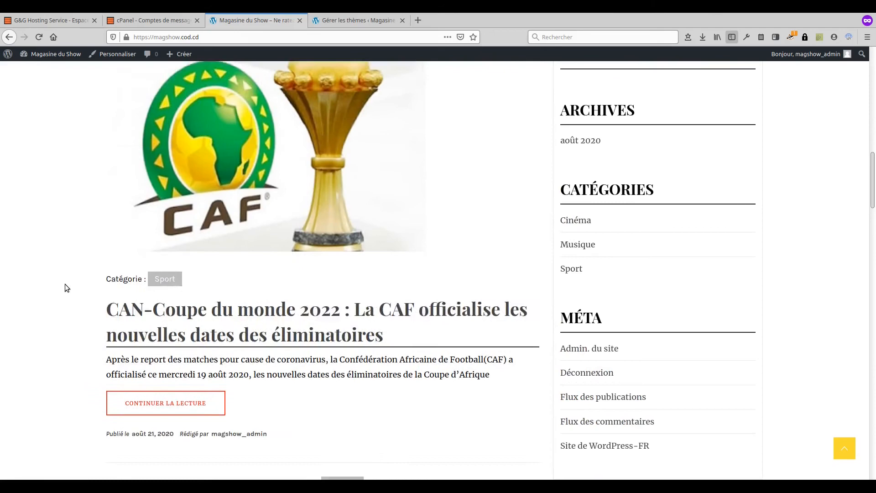
scroll(64, 287, "down", 20)
scroll(64, 287, "down", 10)
scroll(64, 284, "up", 2)
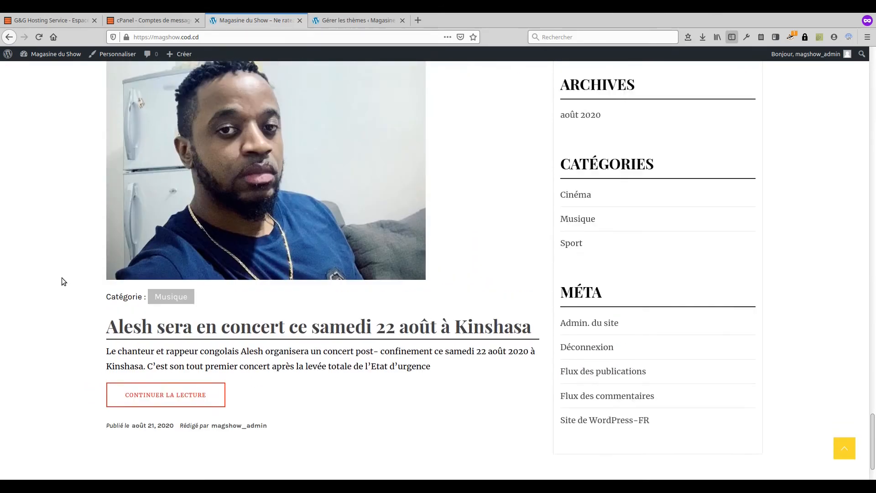
scroll(62, 279, "up", 20)
scroll(64, 281, "up", 20)
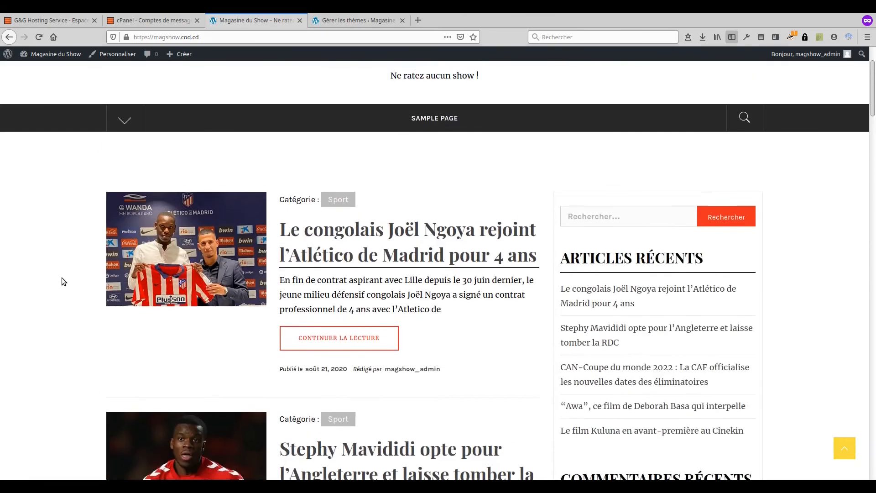
scroll(62, 277, "up", 3)
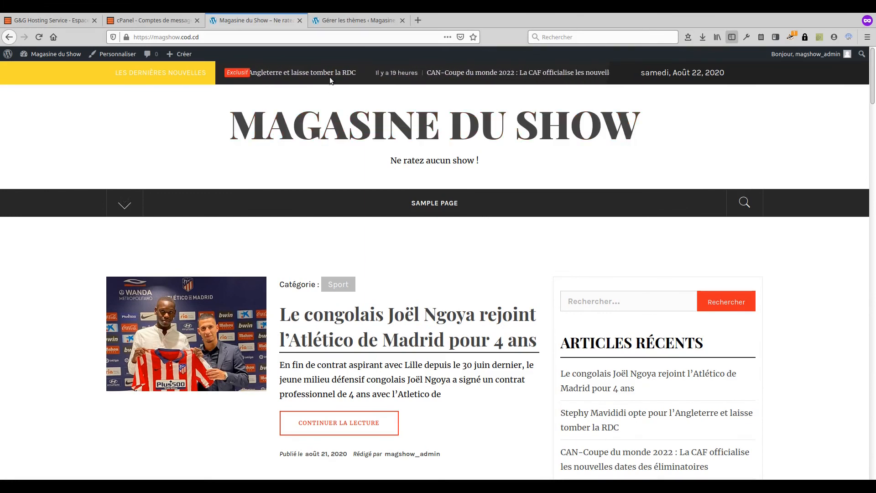
left_click(350, 22)
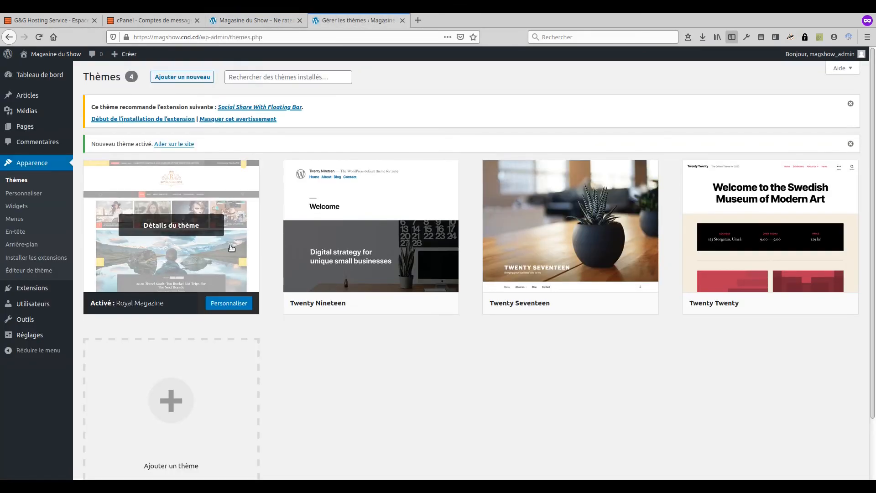
Step: Open the Royal Magazine Customizer on its Identité du site panel
left_click(232, 304)
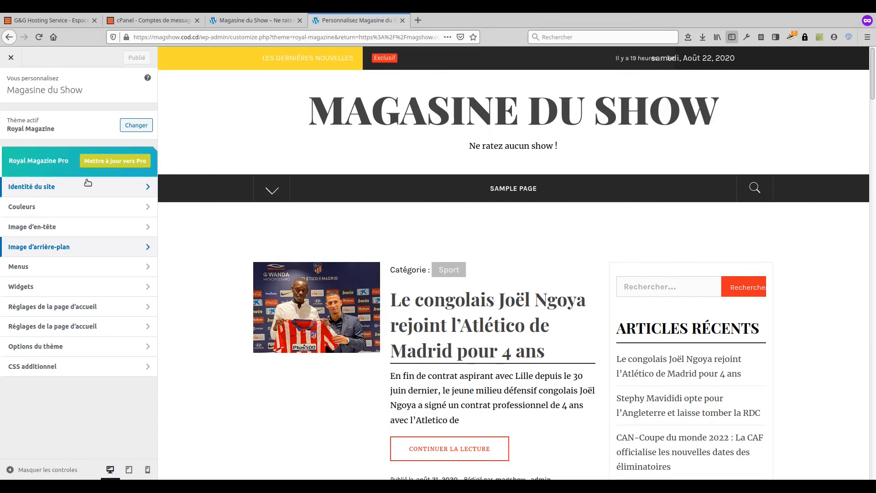
left_click(90, 192)
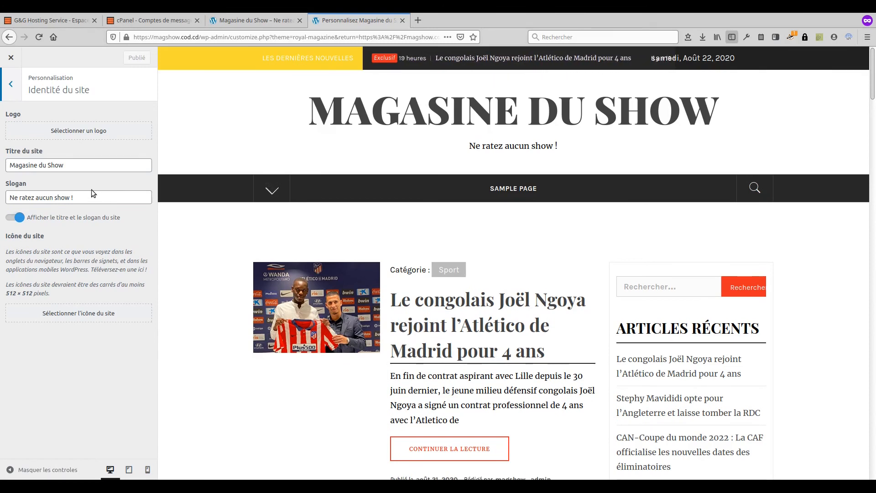
Step: Upload MAG-SHOW200.png as the logo image with alt text 'Logo Magshow'
left_click(67, 135)
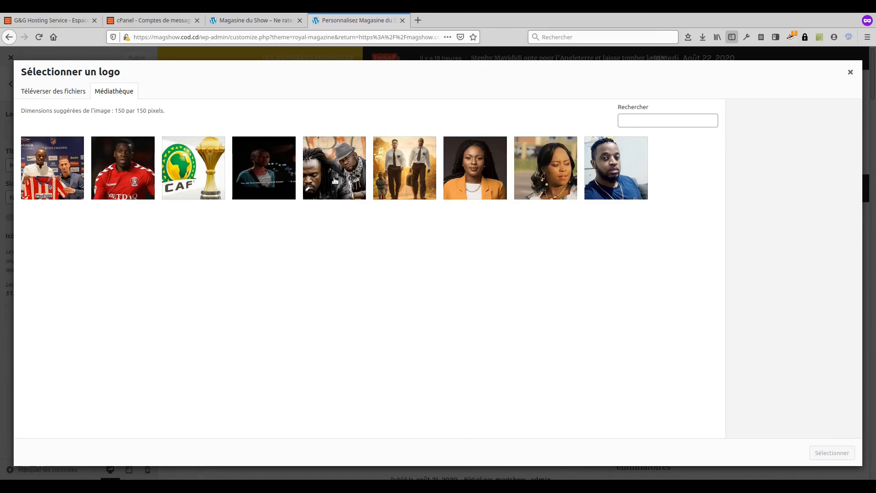
left_click(68, 96)
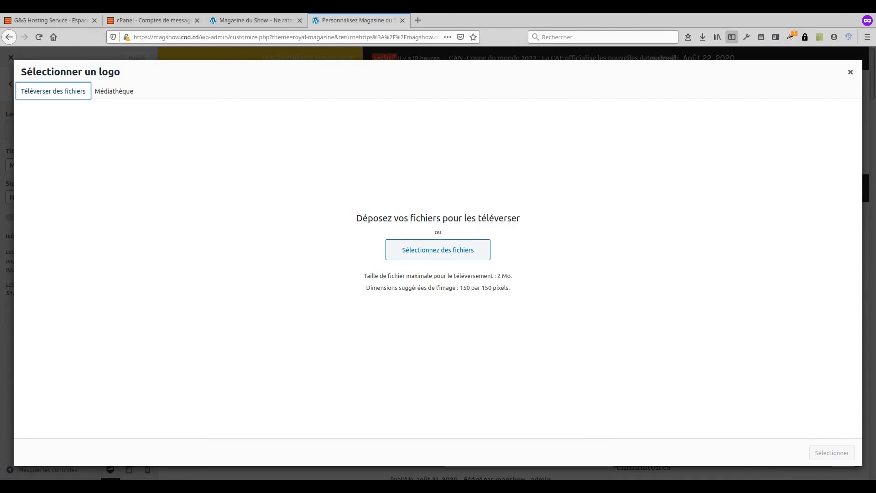
double_click(499, 161)
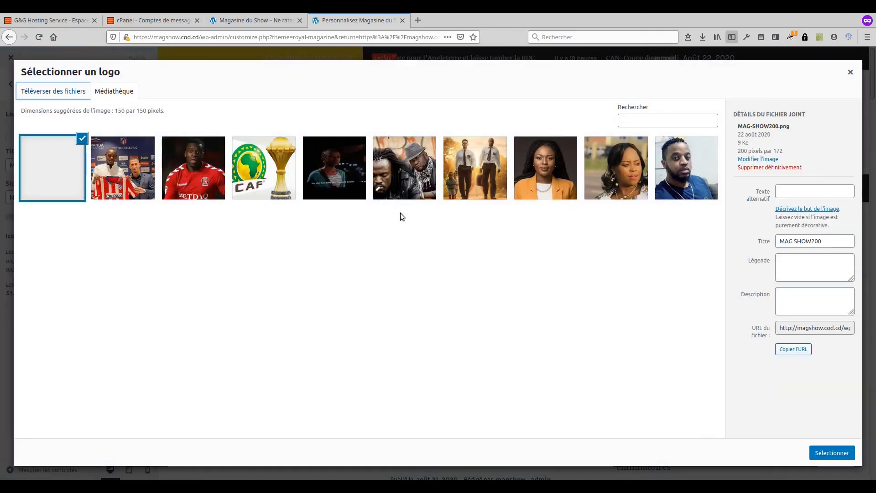
left_click(802, 249)
type("Logo Magsh")
type("ow")
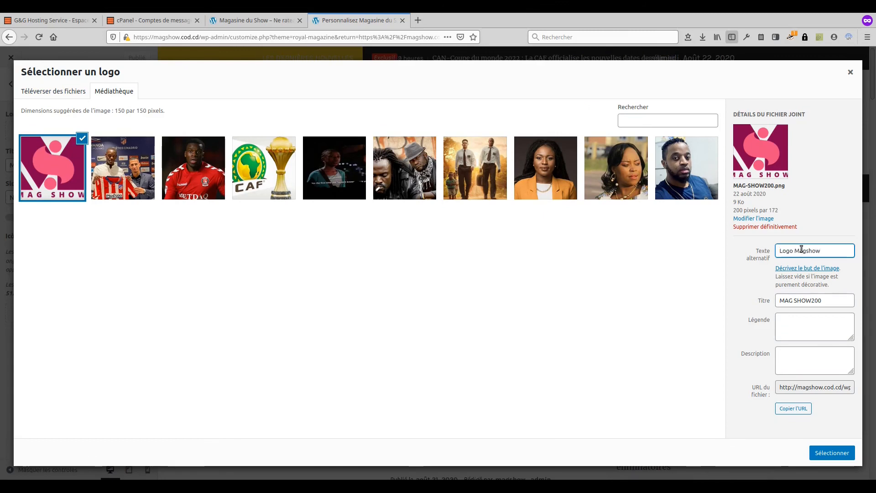
Step: Select the uploaded image and widen the logo crop to the full image width
left_click(832, 453)
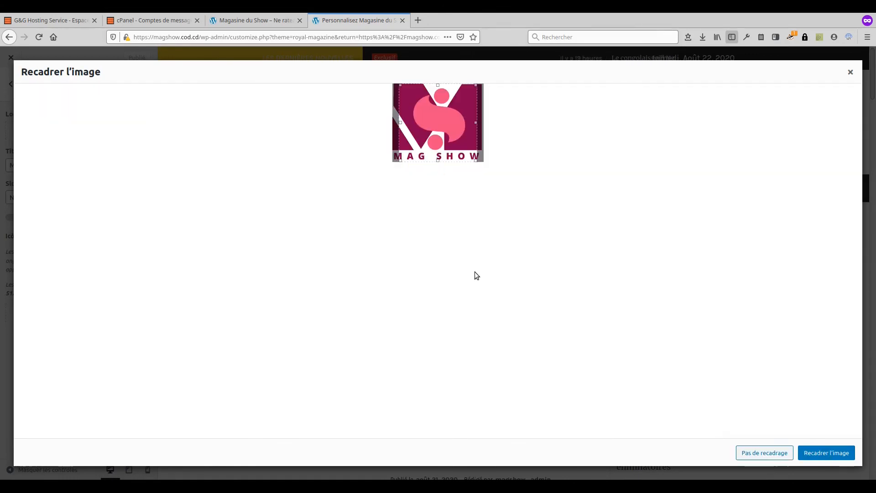
left_click_drag(402, 120, 374, 122)
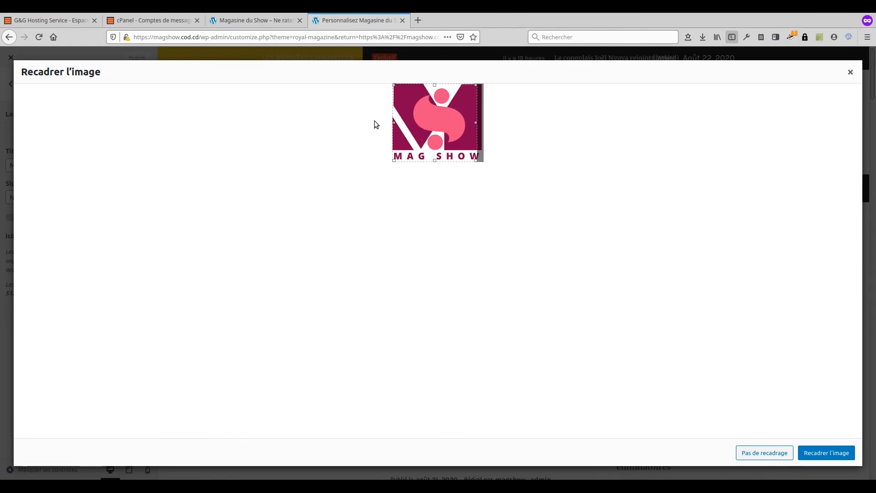
left_click_drag(477, 124, 491, 125)
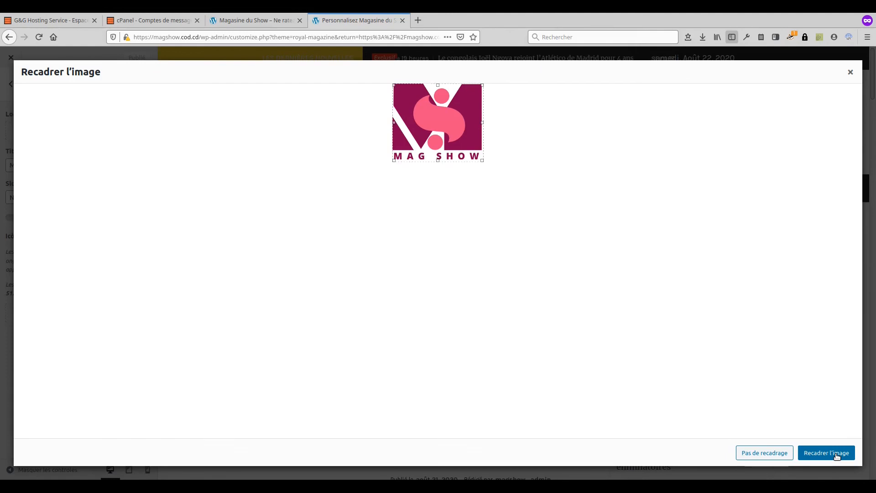
Step: Apply the logo without cropping and choose the MAG SHOW image as the site icon
left_click(765, 453)
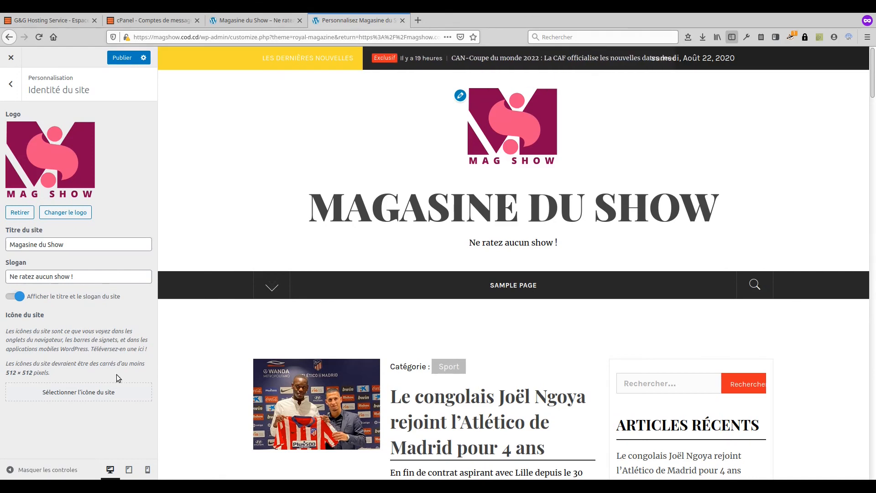
left_click(64, 392)
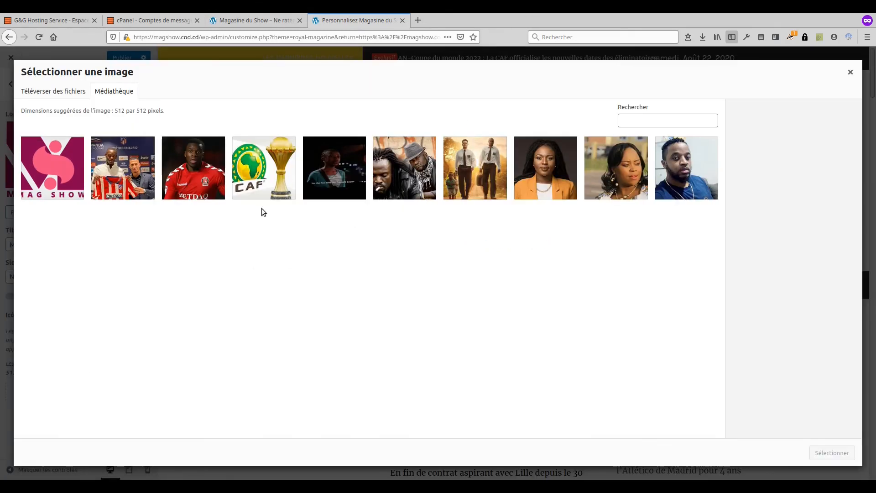
left_click(55, 167)
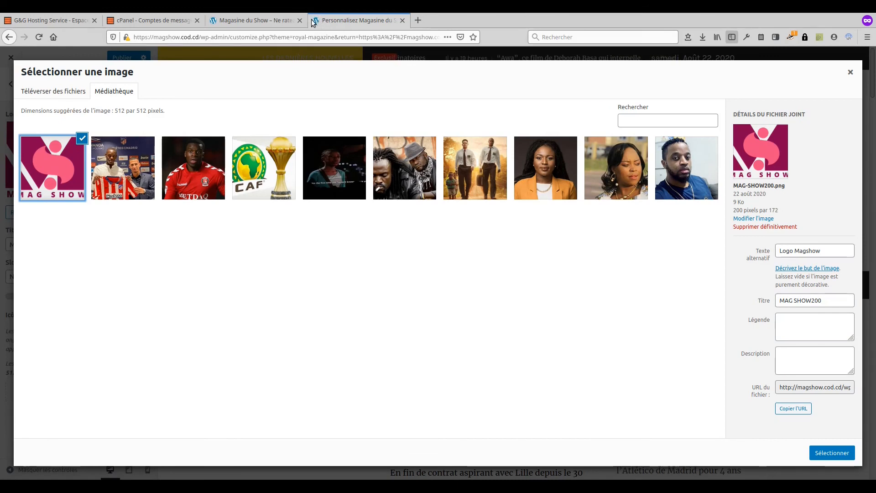
left_click(831, 452)
Step: Finish the site icon without cropping and publish the site identity changes
mouse_move(359, 129)
left_mouse_down()
mouse_move(381, 130)
mouse_move(373, 129)
left_mouse_up()
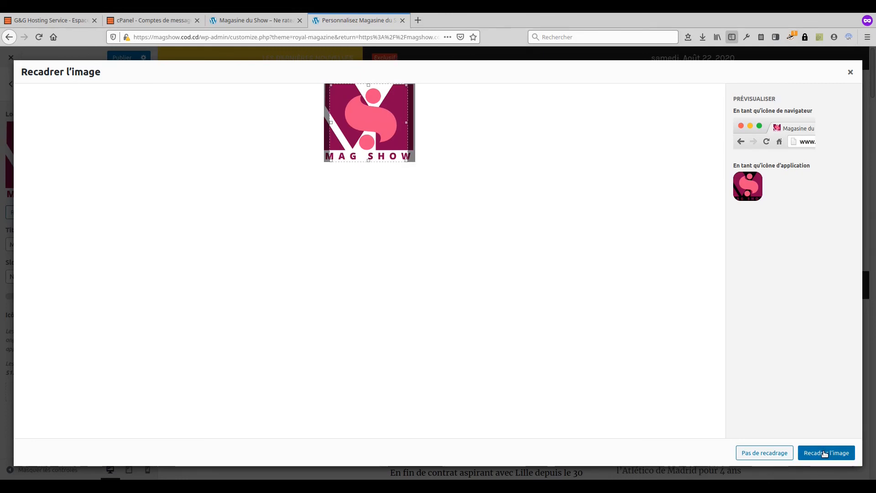
left_click(772, 457)
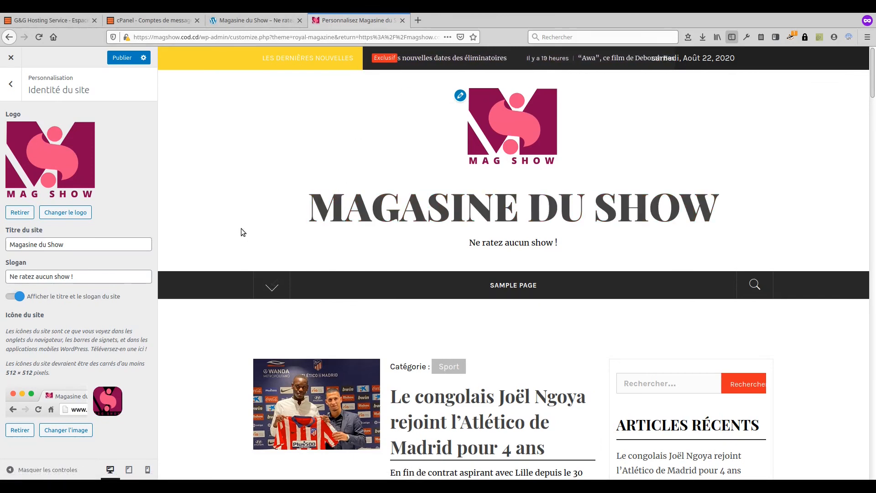
left_click(122, 61)
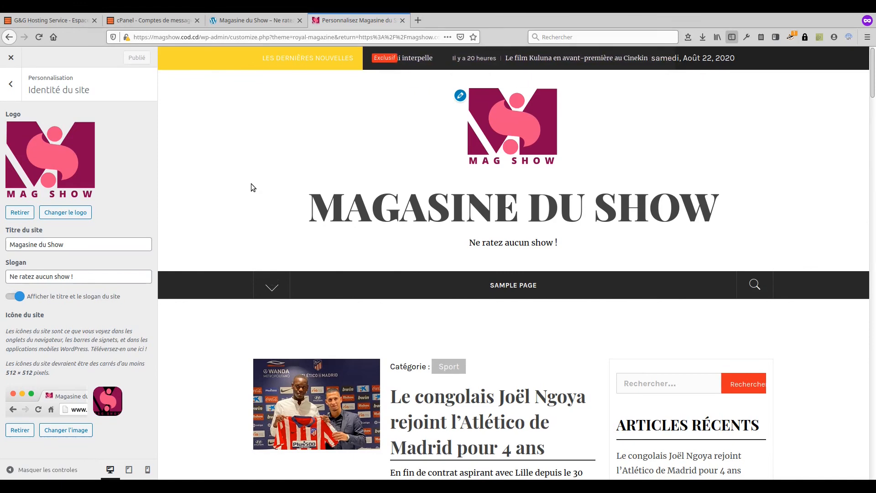
Step: Close the Customizer and return to the admin list of nine published articles
left_click(10, 59)
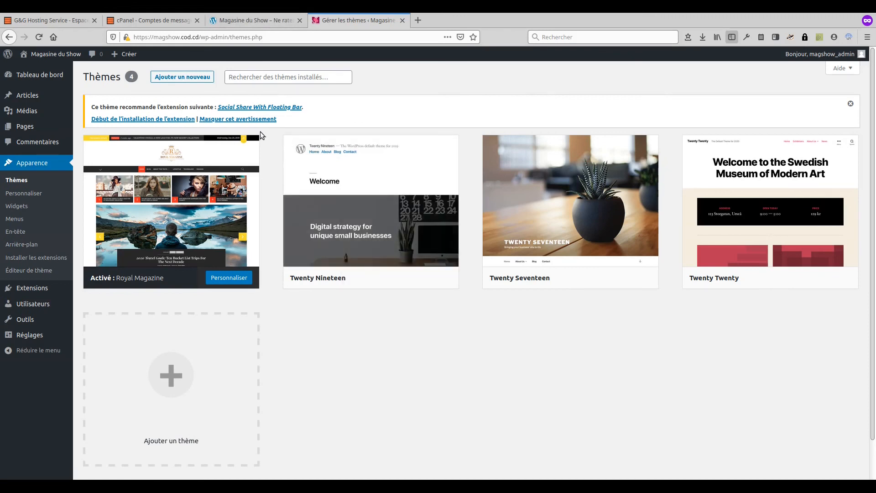
left_click(251, 22)
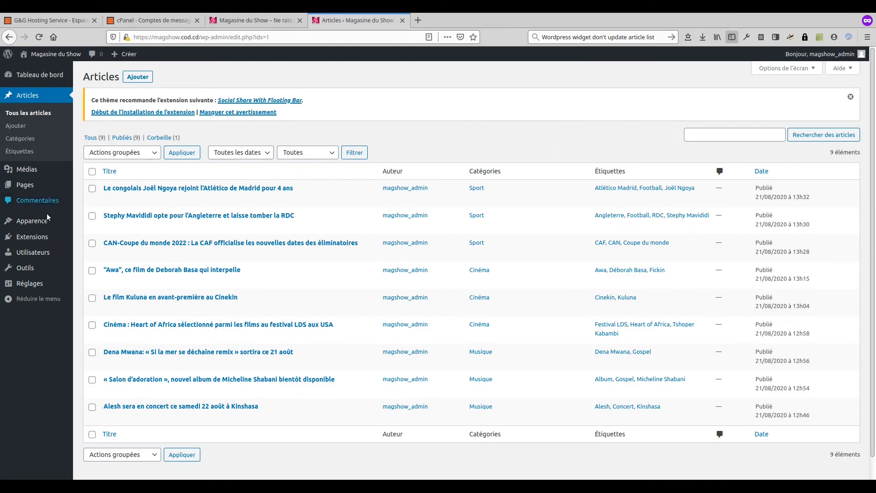
mouse_move(40, 222)
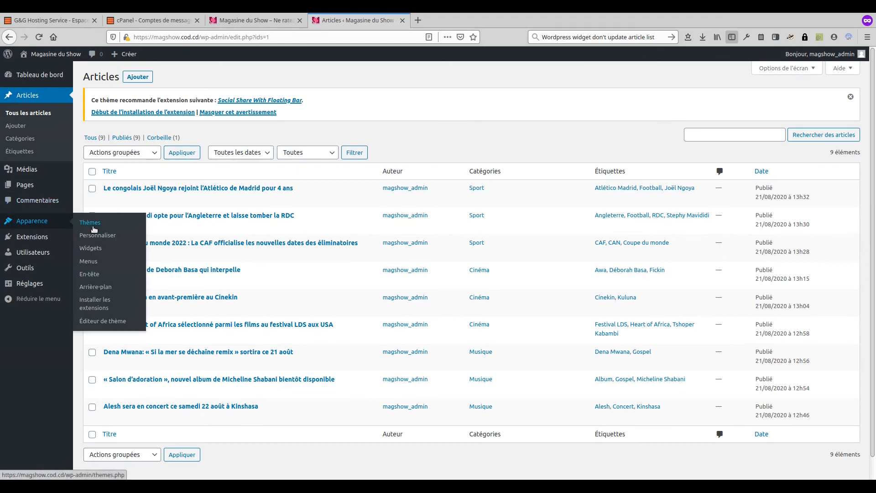
Step: In the customizer's slideshow section, leave Catégorie blank instead of Cinéma and publish
left_click(101, 236)
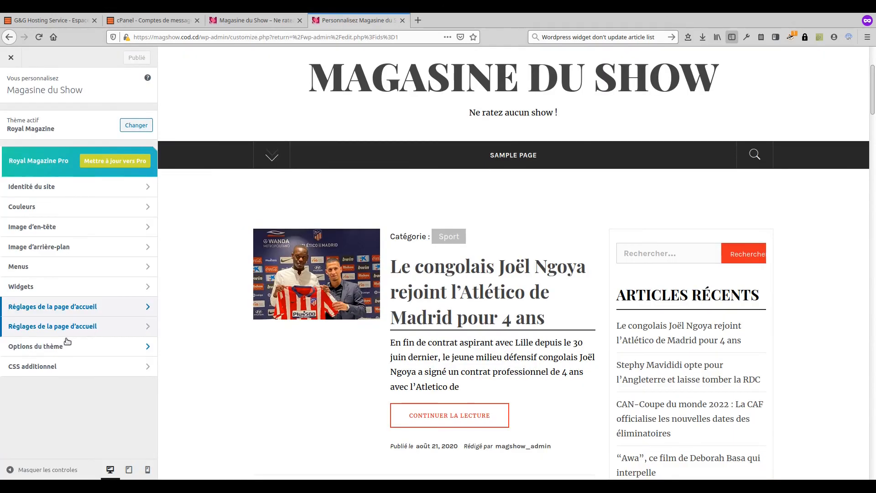
left_click(80, 326)
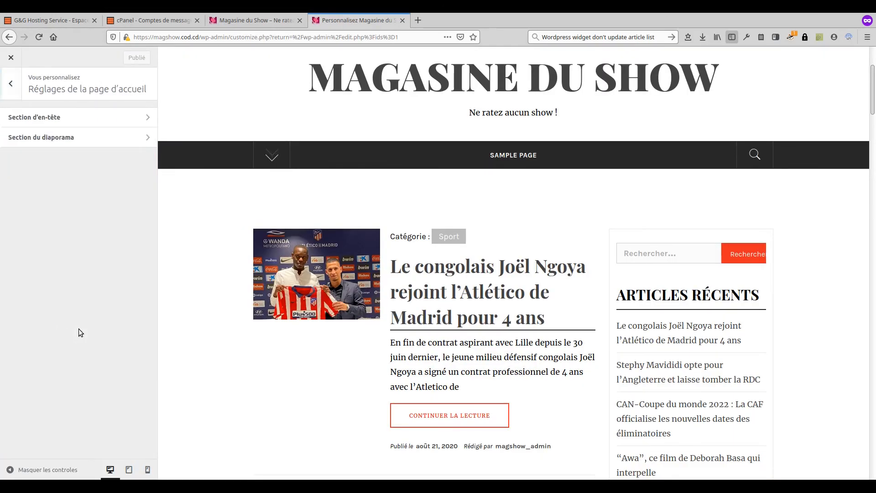
left_click(108, 137)
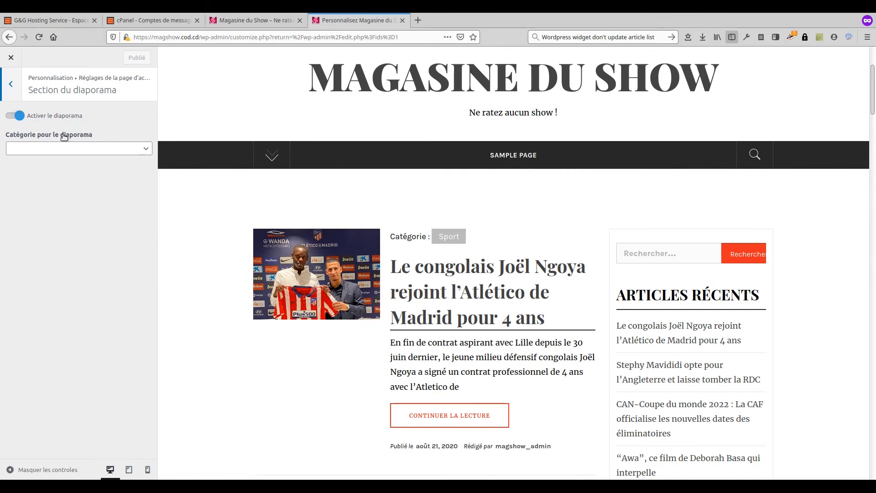
left_click(126, 151)
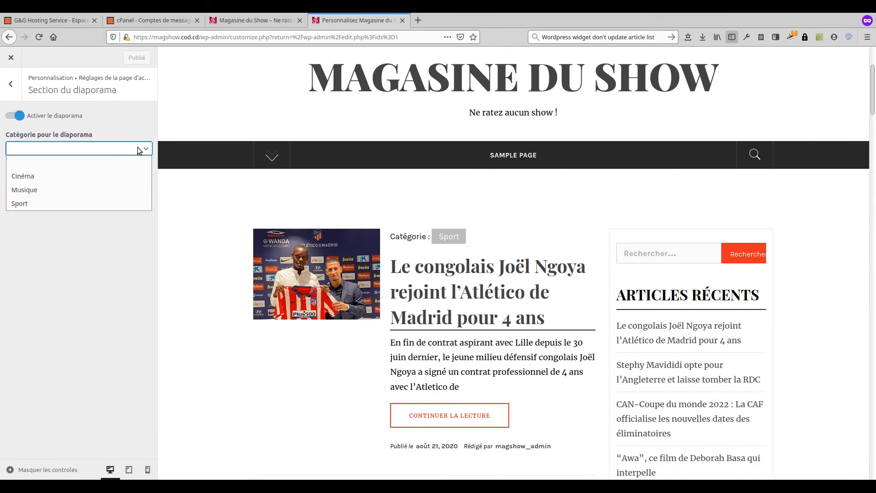
left_click(89, 176)
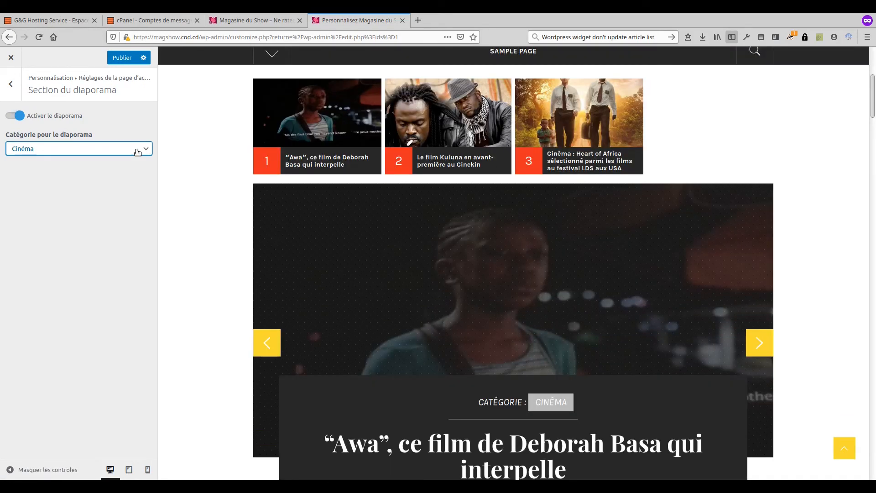
left_click(138, 152)
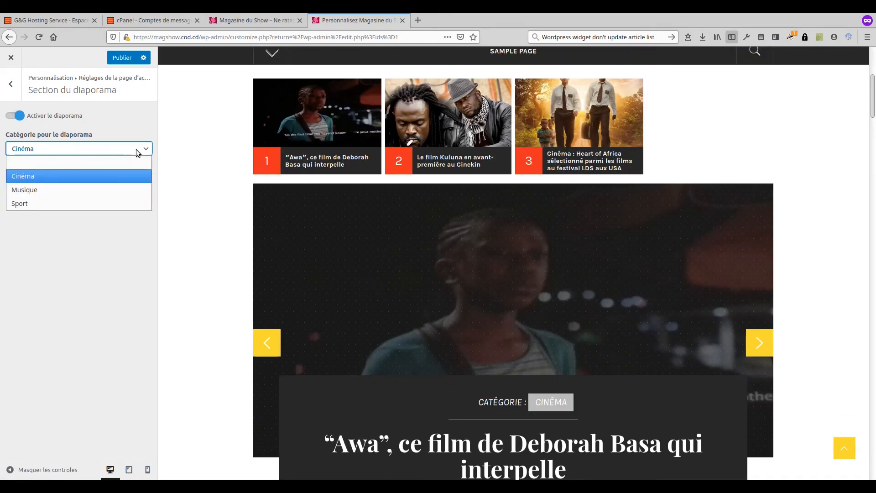
left_click(130, 162)
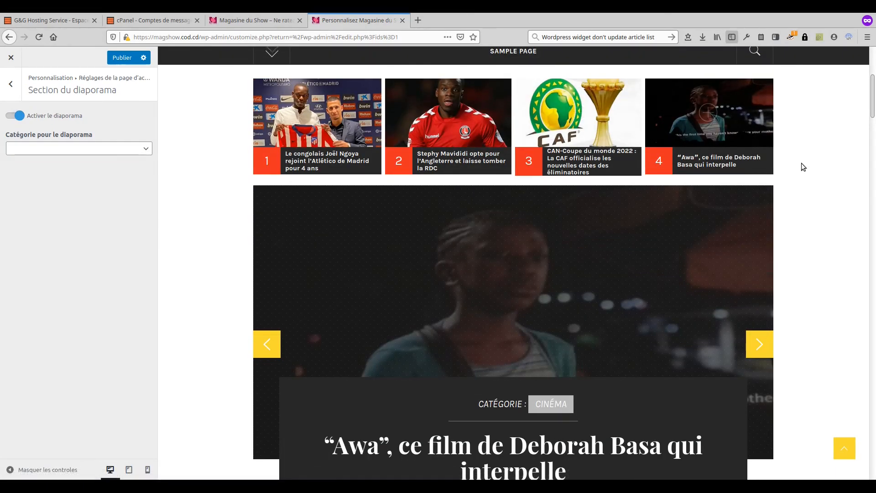
scroll(802, 164, "up", 2)
scroll(801, 163, "down", 5)
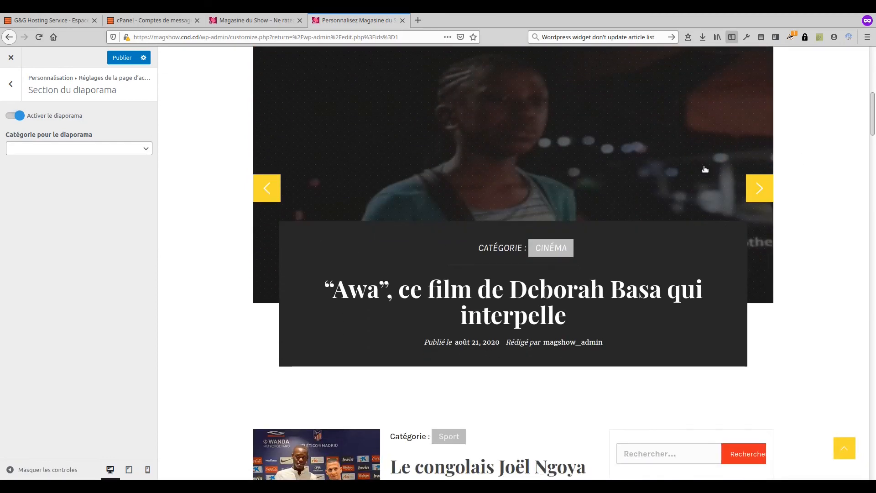
left_click(125, 58)
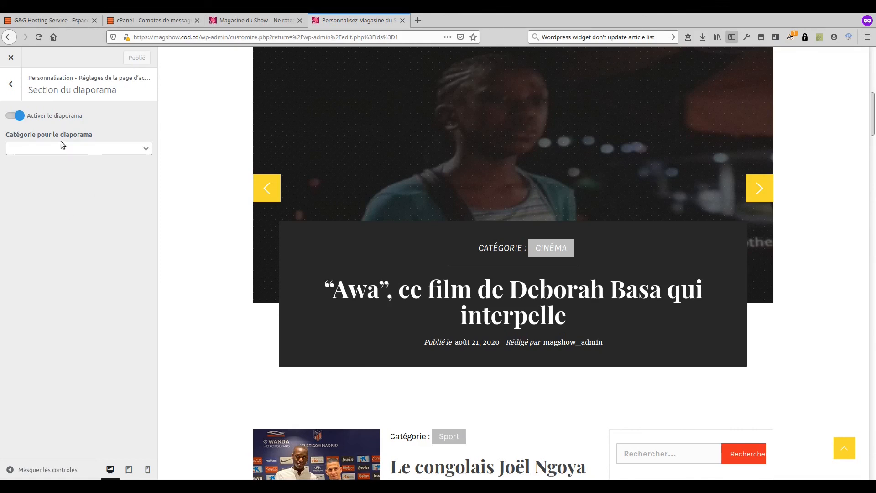
Step: Reload and scroll the live homepage to check the slideshow, then close the customizer
left_click(255, 21)
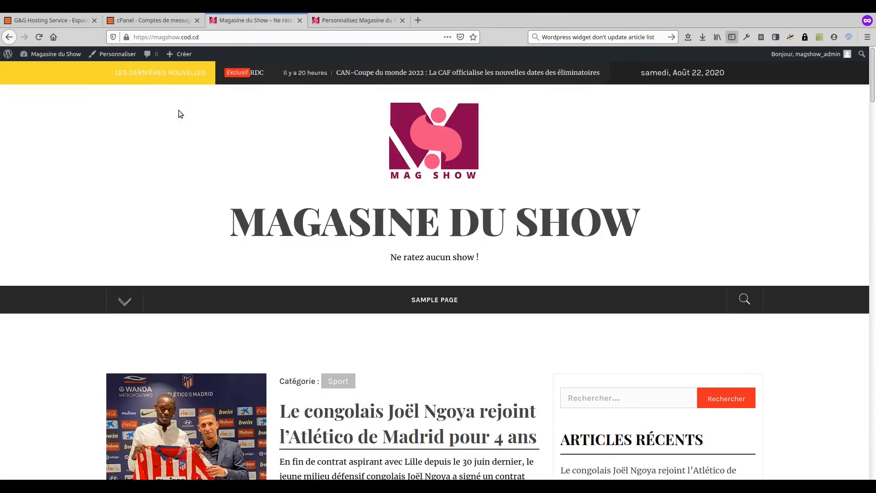
left_click(38, 39)
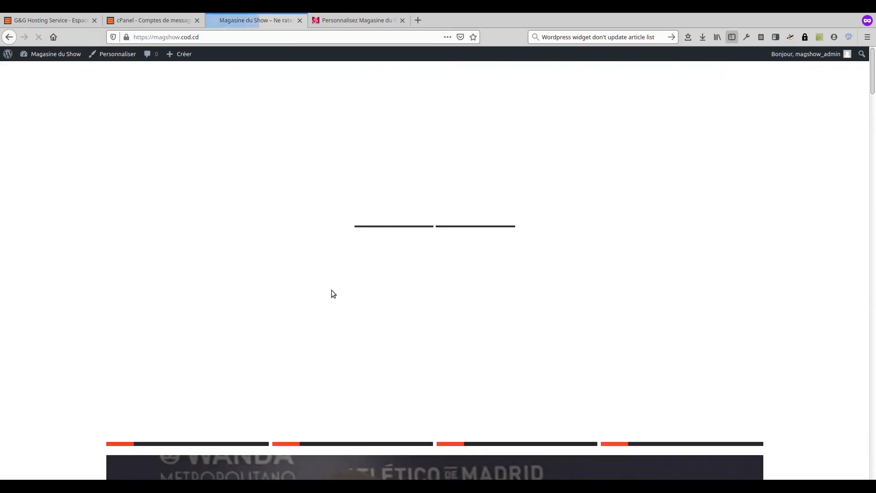
scroll(332, 291, "down", 6)
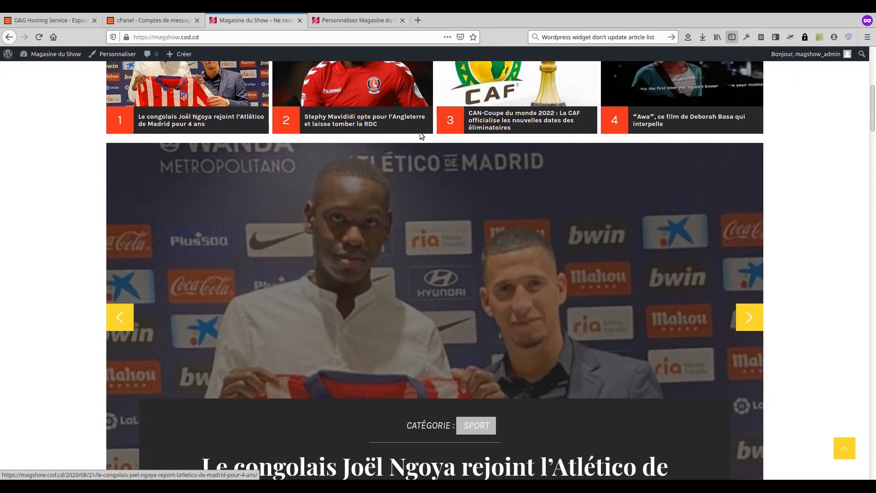
scroll(760, 165, "down", 4)
scroll(759, 175, "down", 3)
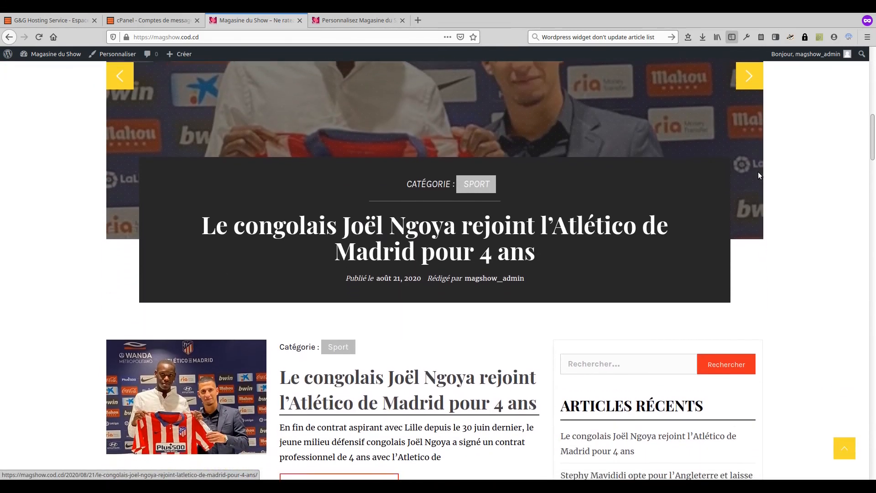
scroll(759, 175, "up", 2)
scroll(757, 173, "down", 8)
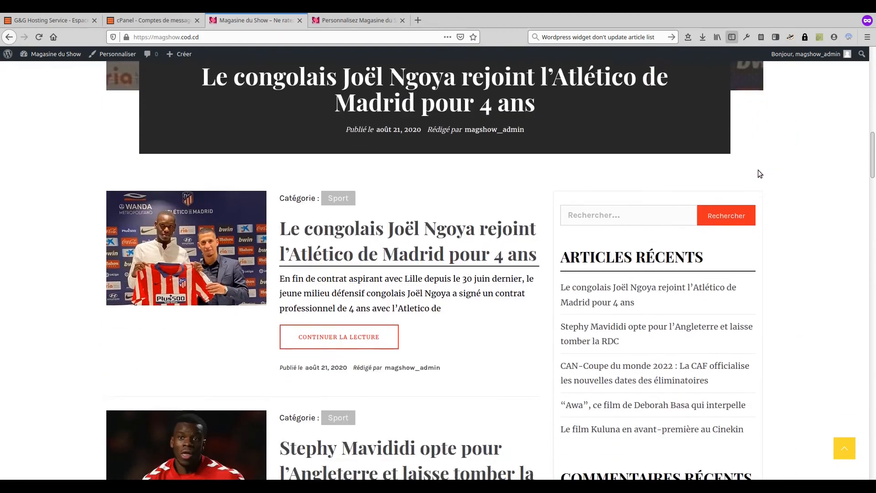
scroll(639, 358, "down", 4)
scroll(638, 357, "down", 8)
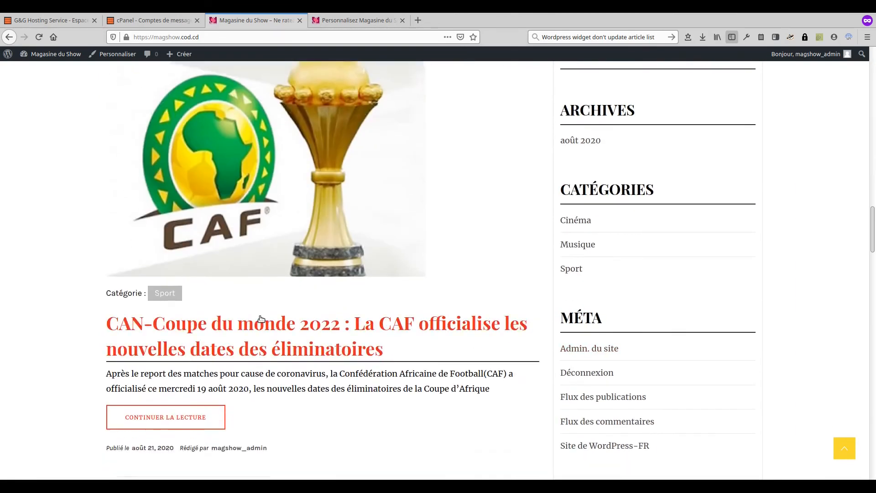
scroll(284, 304, "up", 12)
left_click(338, 23)
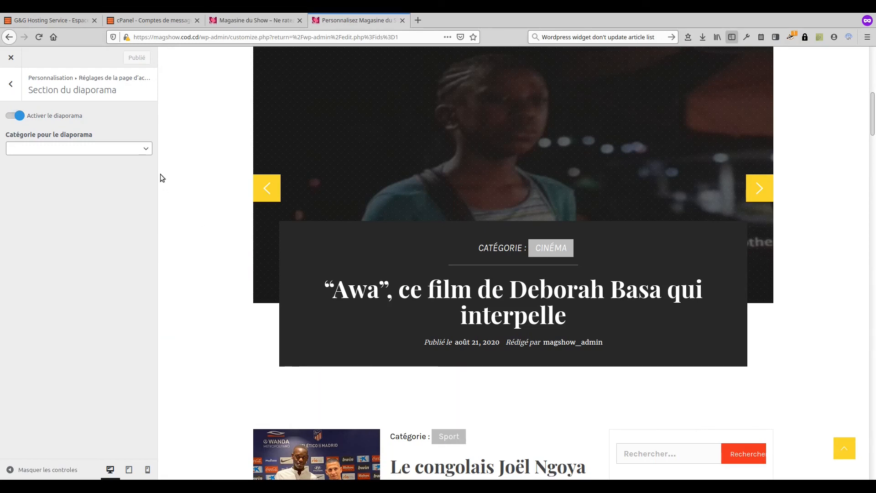
left_click(11, 57)
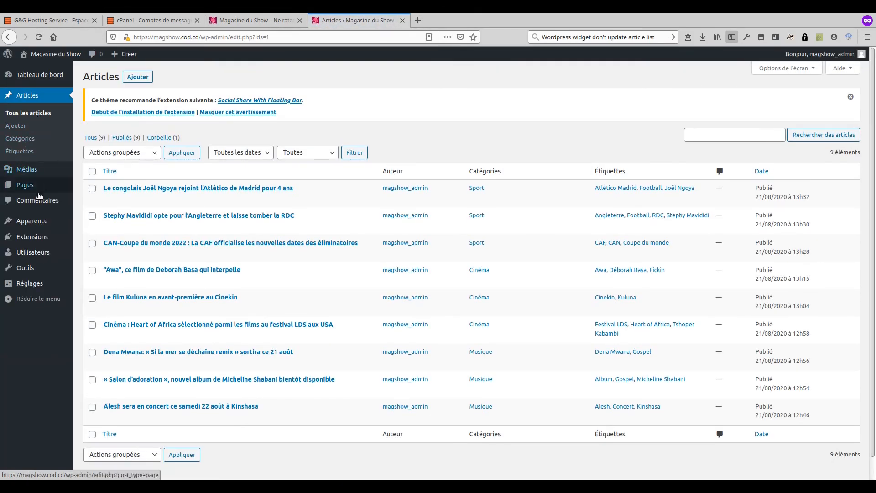
mouse_move(41, 223)
left_click(91, 249)
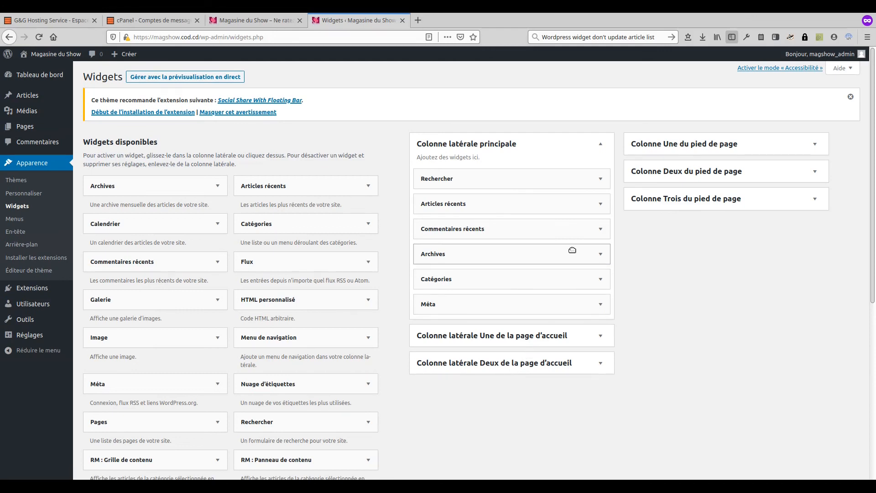
left_click(599, 178)
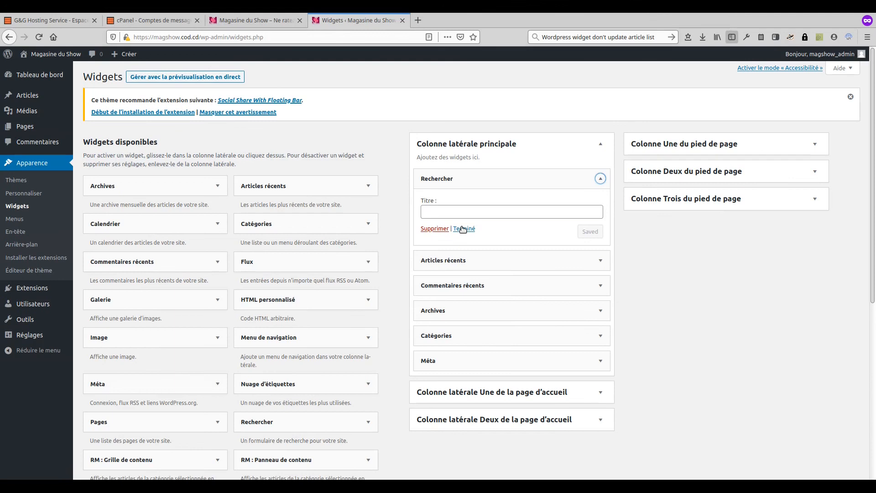
left_click(436, 229)
left_click(600, 179)
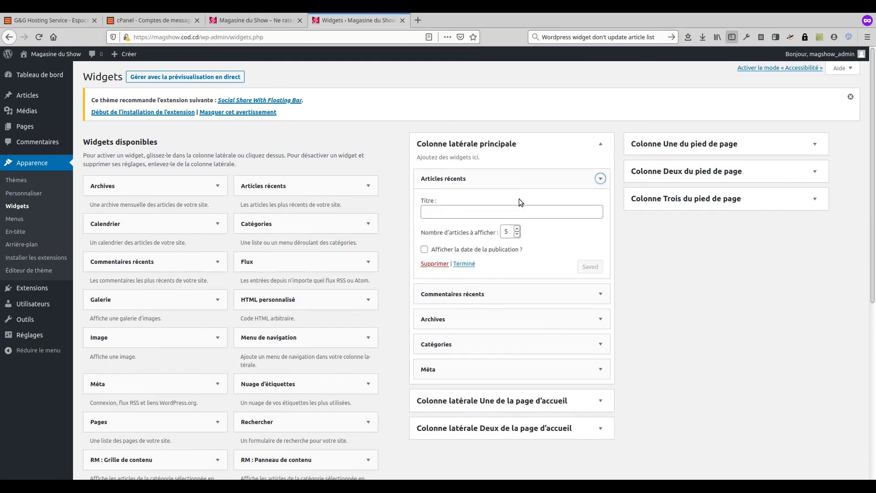
left_click(435, 264)
left_click(601, 179)
left_click(443, 253)
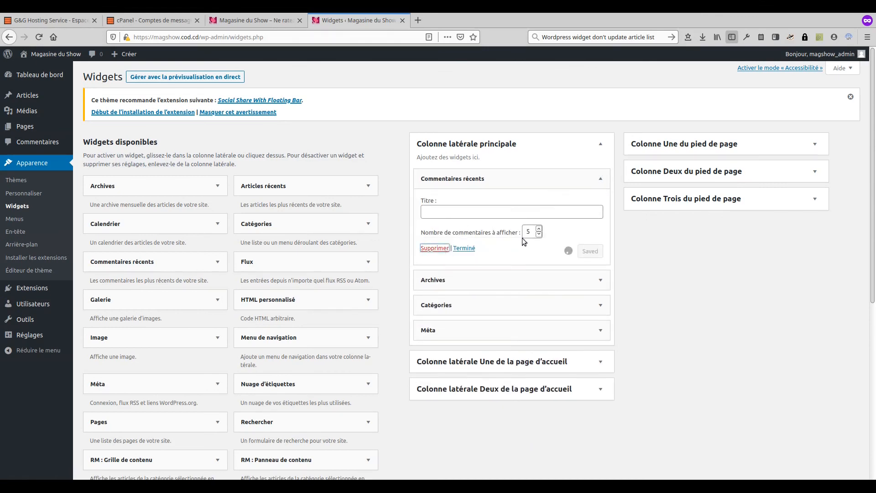
left_click(600, 178)
left_click(435, 253)
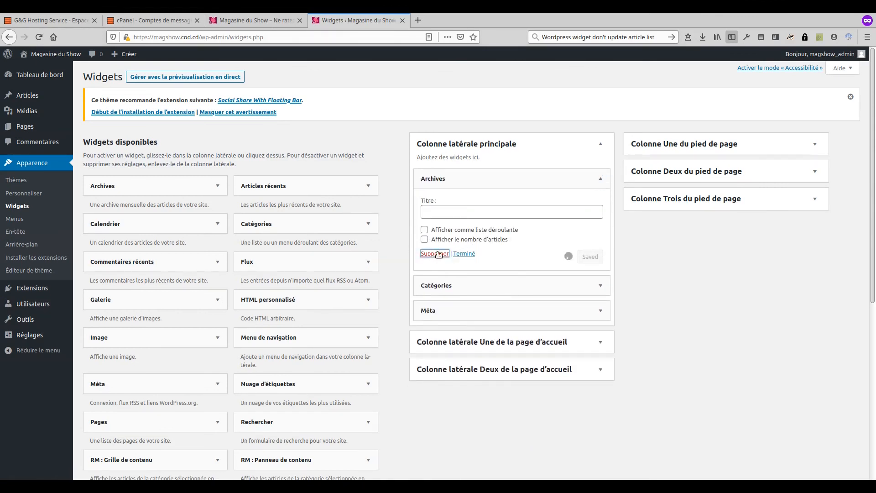
left_click(600, 179)
left_click(435, 263)
left_click(601, 179)
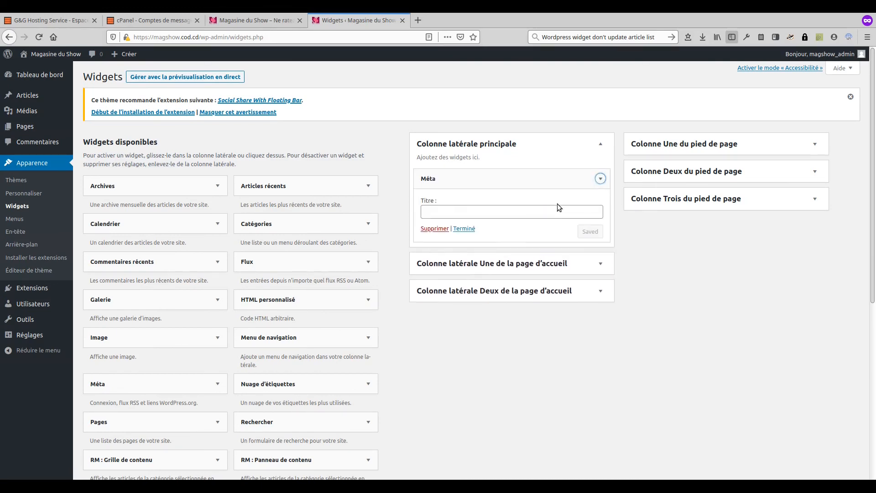
left_click(435, 229)
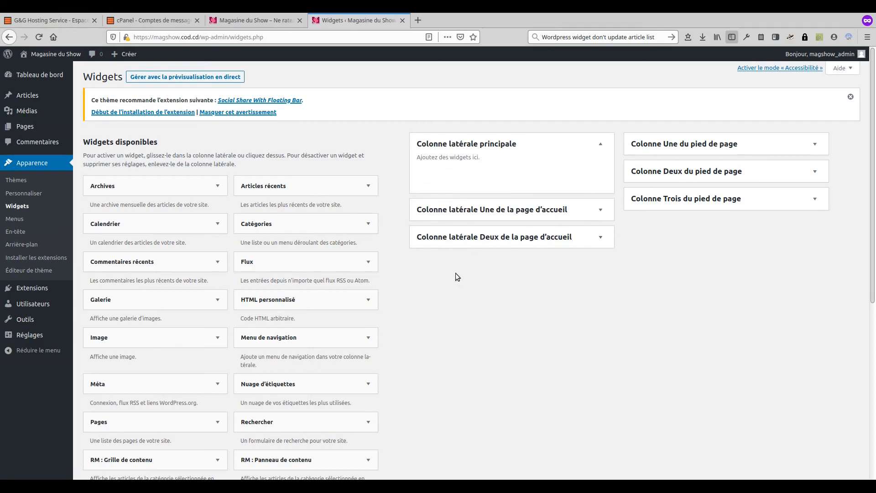
left_click(572, 146)
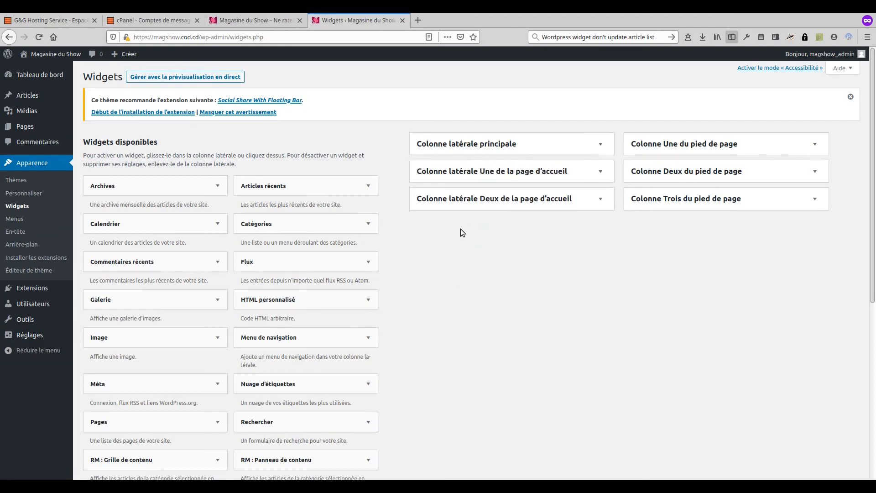
scroll(461, 229, "down", 5)
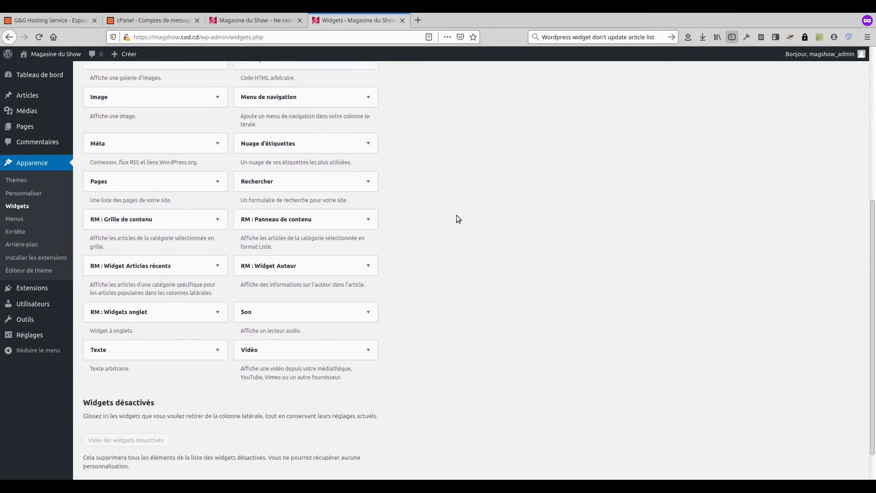
scroll(458, 219, "up", 5)
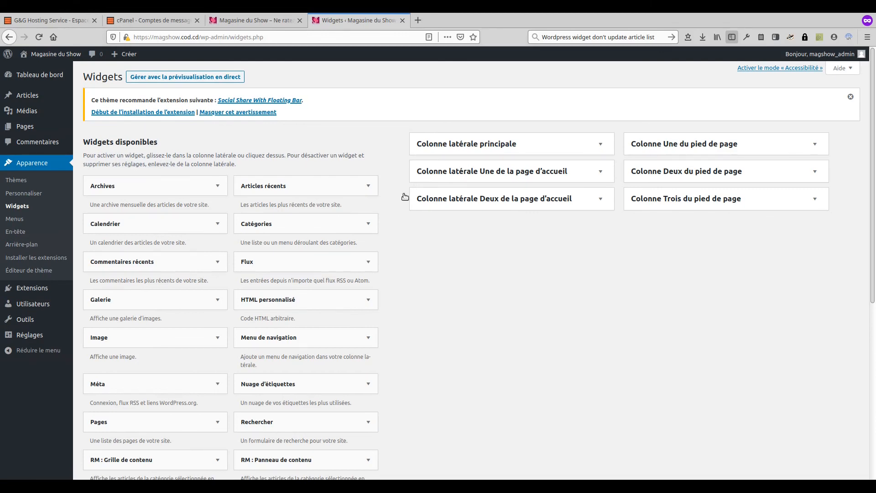
scroll(424, 207, "down", 5)
scroll(426, 208, "up", 5)
Step: Reload the front page, scroll through its widget-free article list, then return to Widgets admin
left_click(240, 23)
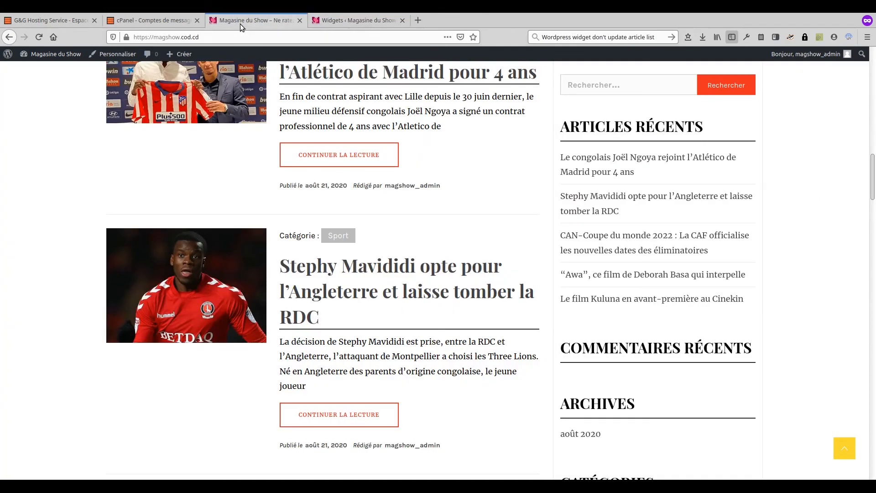
left_click(39, 37)
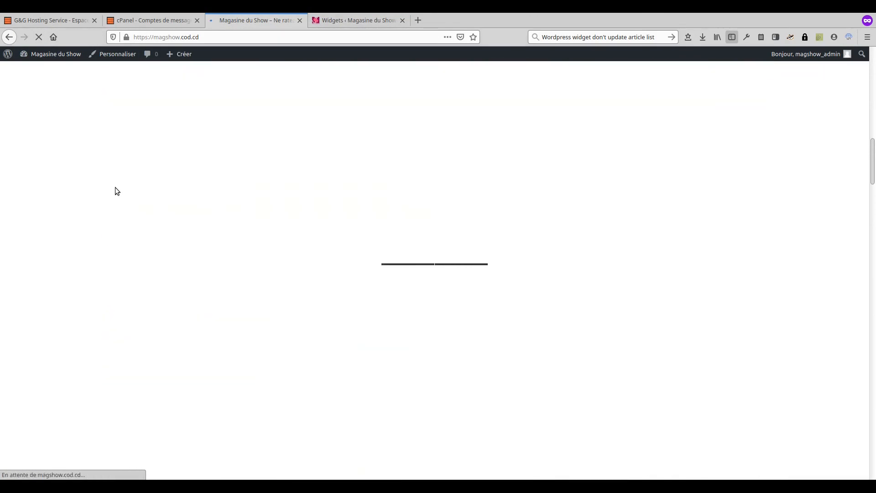
scroll(764, 140, "down", 3)
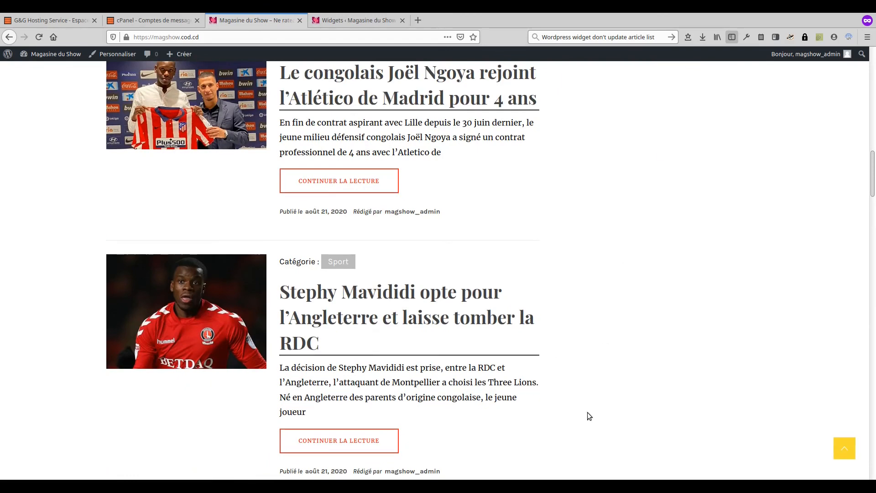
scroll(609, 416, "down", 10)
scroll(608, 417, "up", 10)
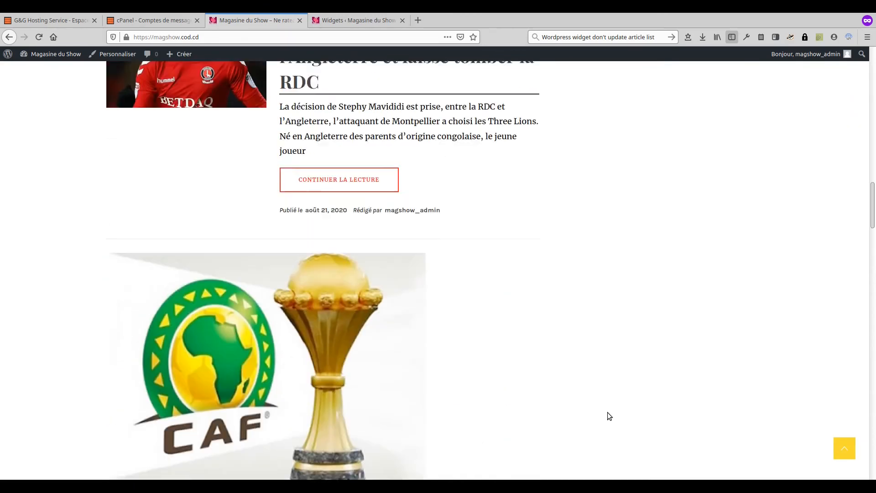
scroll(608, 404, "down", 3)
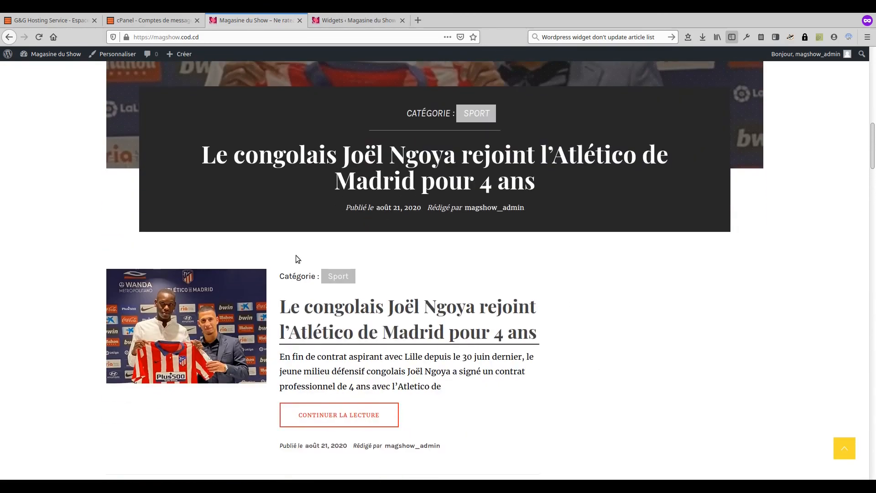
scroll(336, 358, "down", 12)
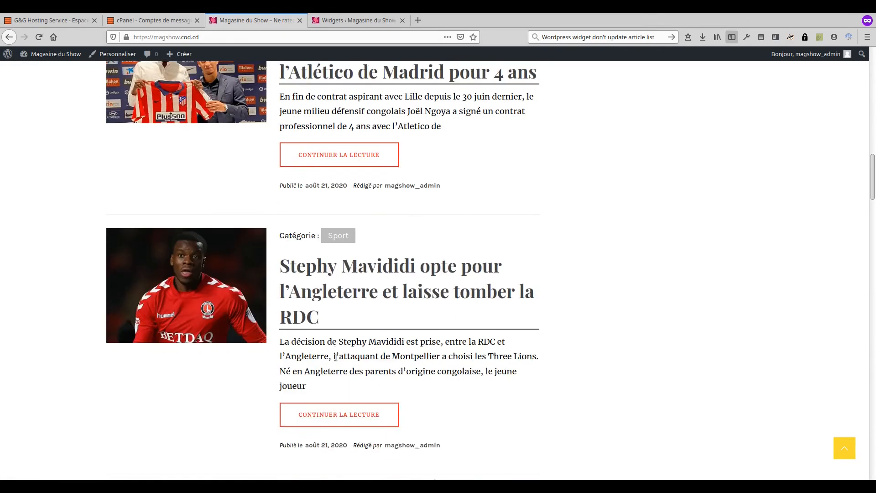
scroll(328, 352, "up", 6)
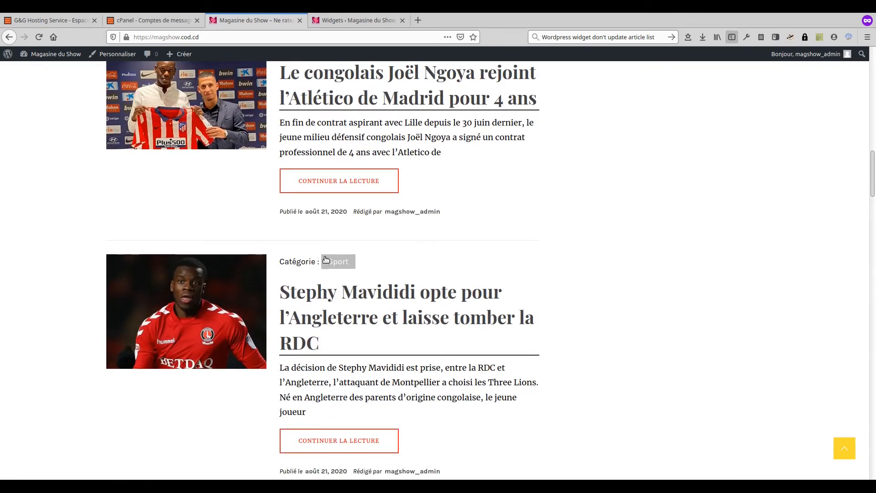
scroll(323, 257, "up", 12)
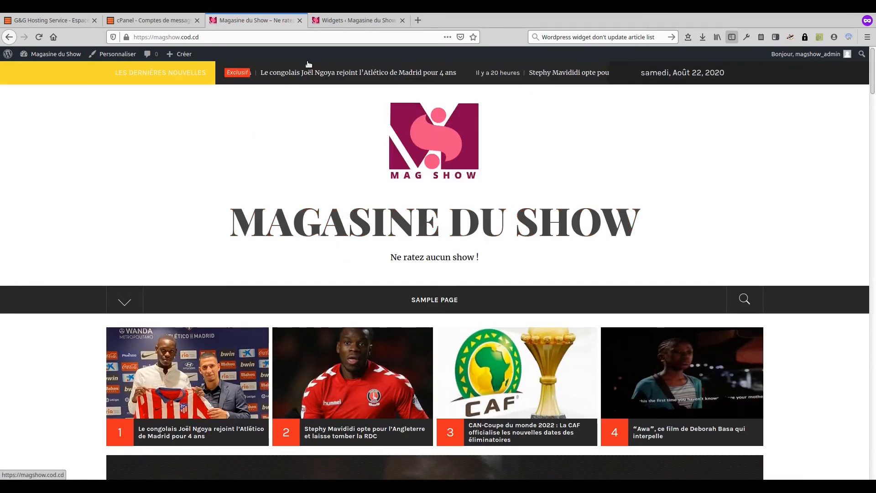
left_click(328, 22)
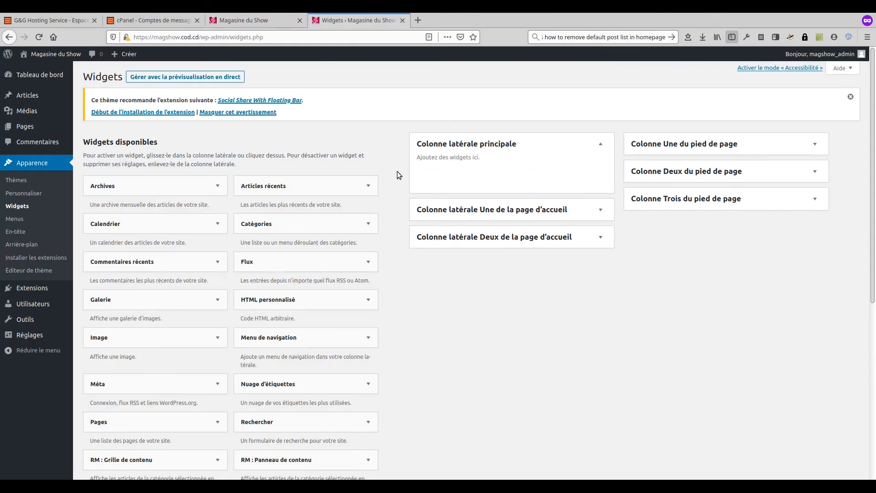
Step: From the Pages list, open the default Sample Page in the block editor
left_click(30, 131)
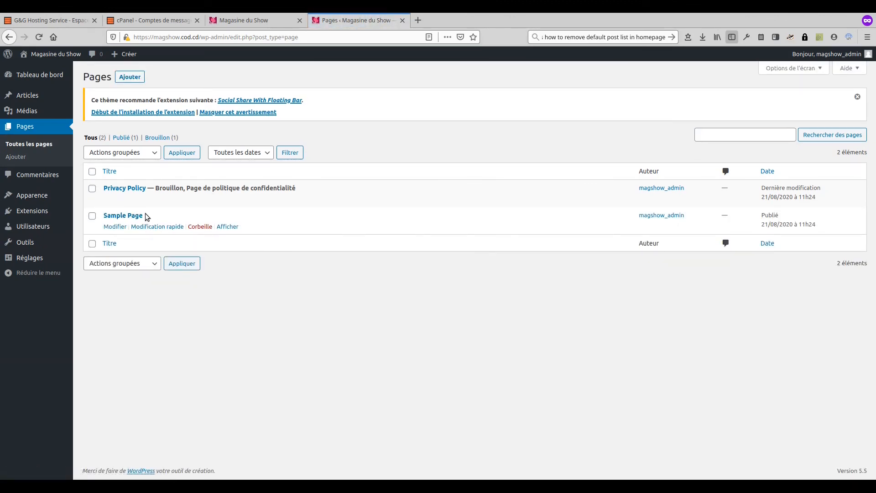
left_click(120, 226)
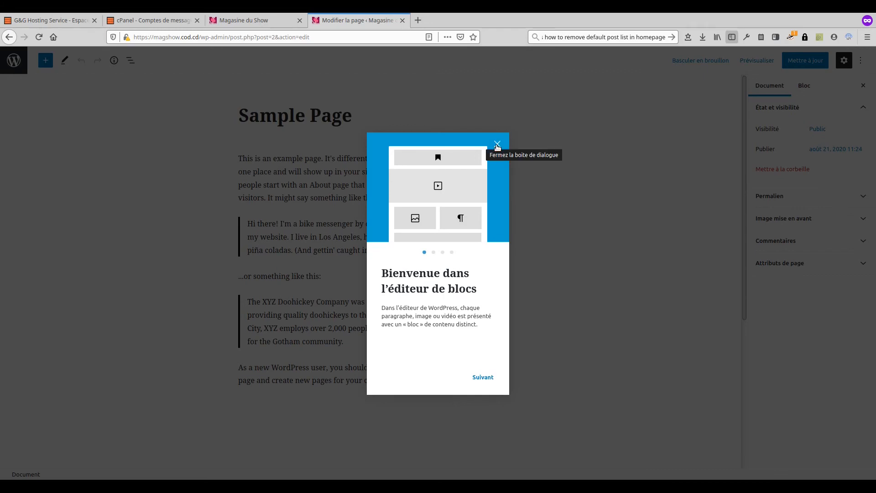
Step: Dismiss the welcome guide and change the page title to 'Qui sommes-nous'
left_click(497, 145)
left_click(296, 119)
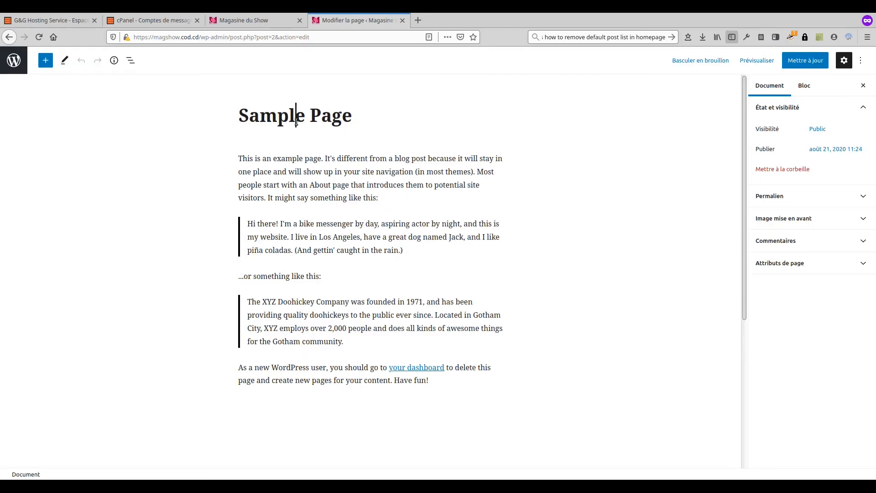
triple_click(296, 122)
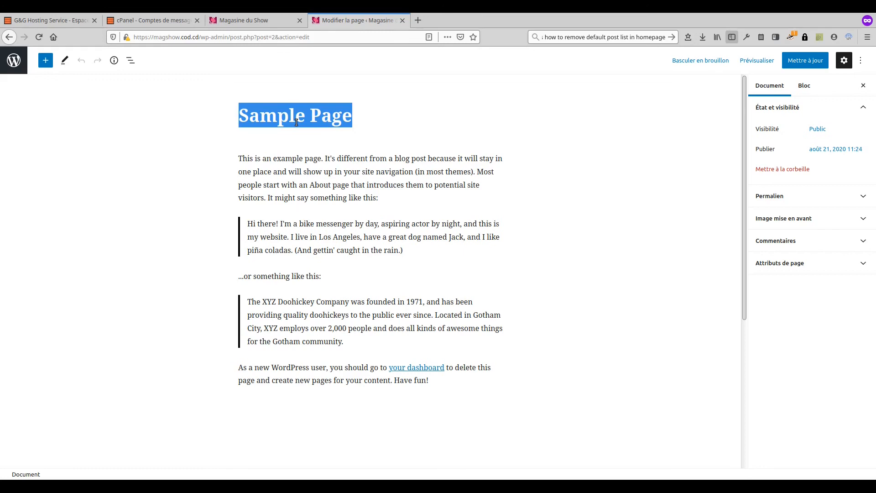
type("Qui sommes-nous")
Step: Delete all the sample placeholder blocks from the page body
left_click(267, 160)
key("ctrl+a")
key("ctrl+a")
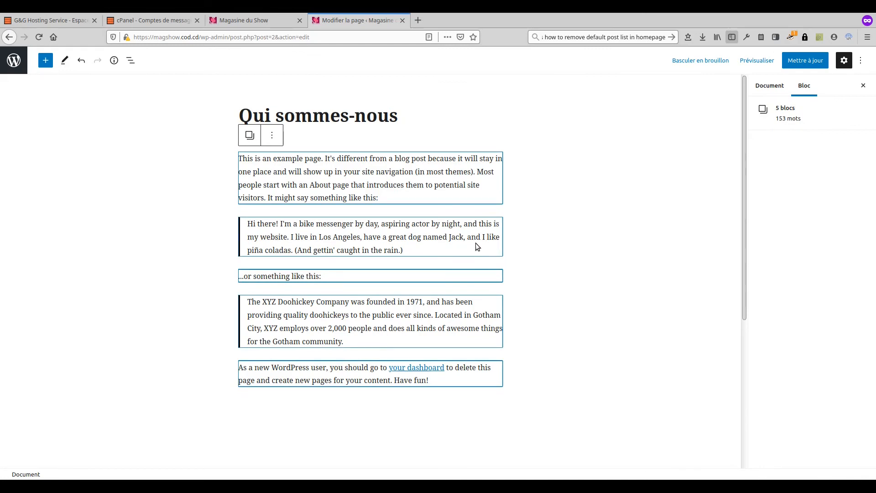
key("BackSpace")
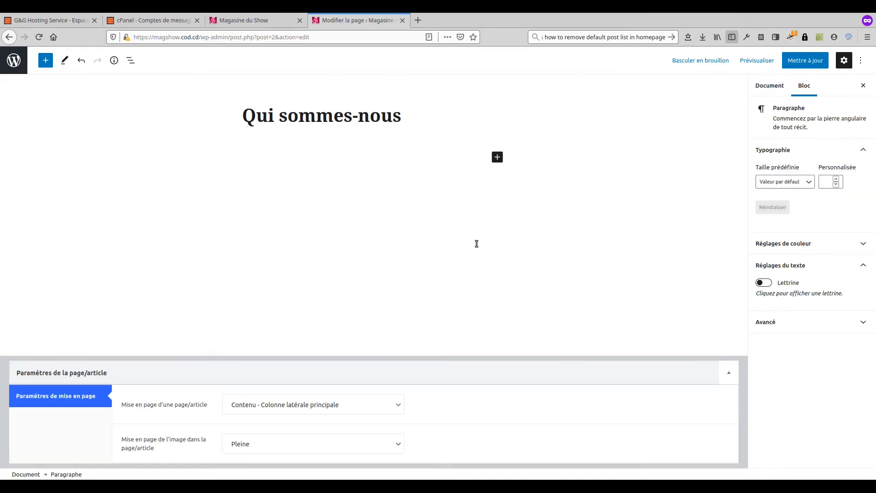
Step: Write paragraphs on the magazine, its Kinshasa base, its young graduate team, and 'Bonne lecture sur notre site.', then update
type("Le magazine du show")
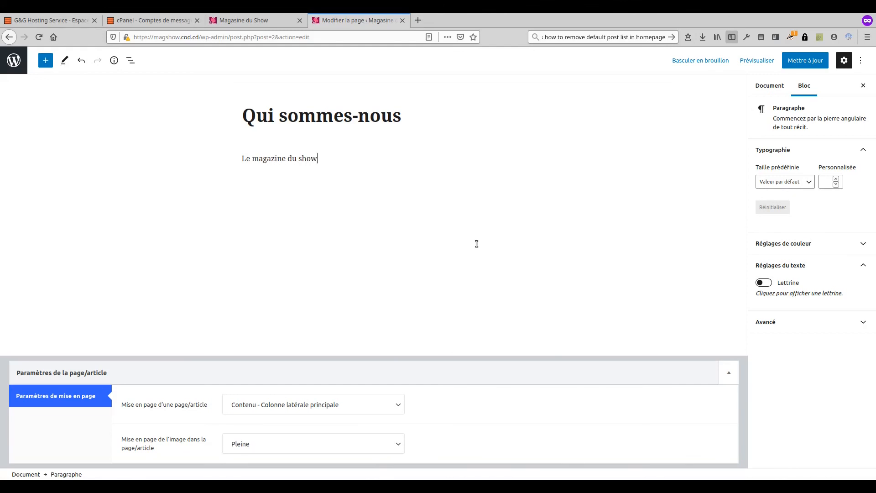
type(" est un site web d'actualité peo")
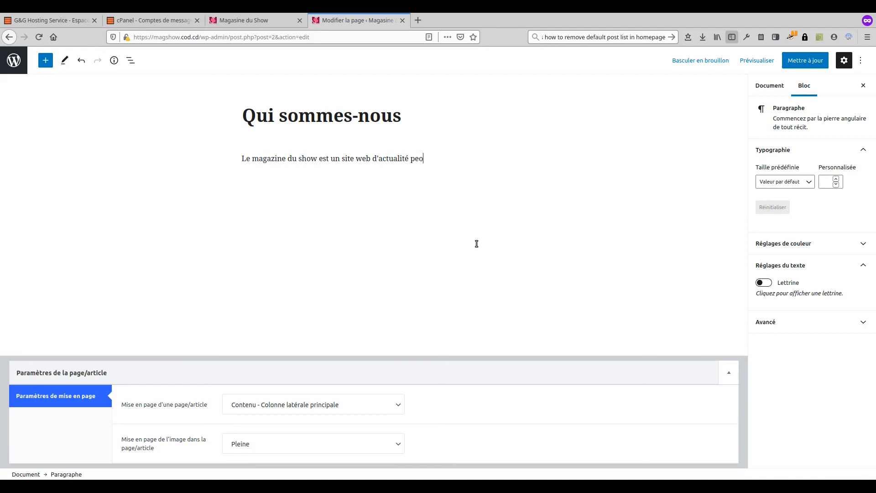
type("ple, événementielle et culturell")
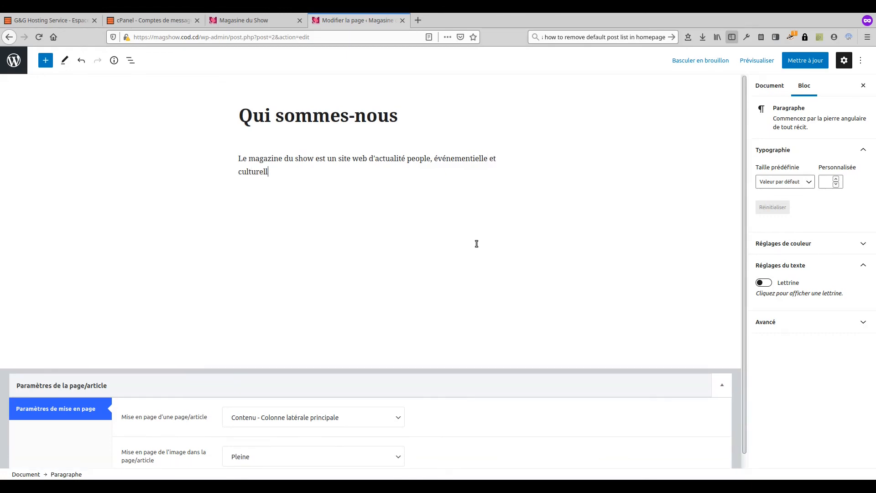
type("e.")
key("Return")
type("Nous sommes basés à Kinshasa")
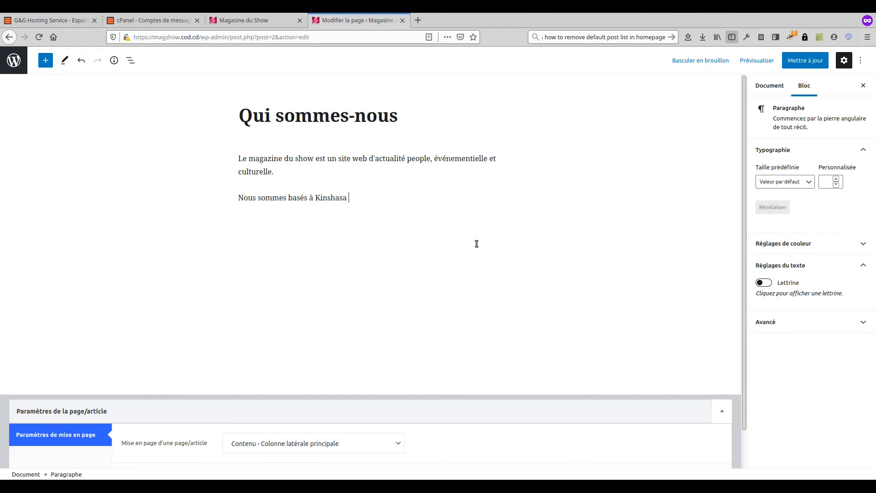
type(" en République démoc")
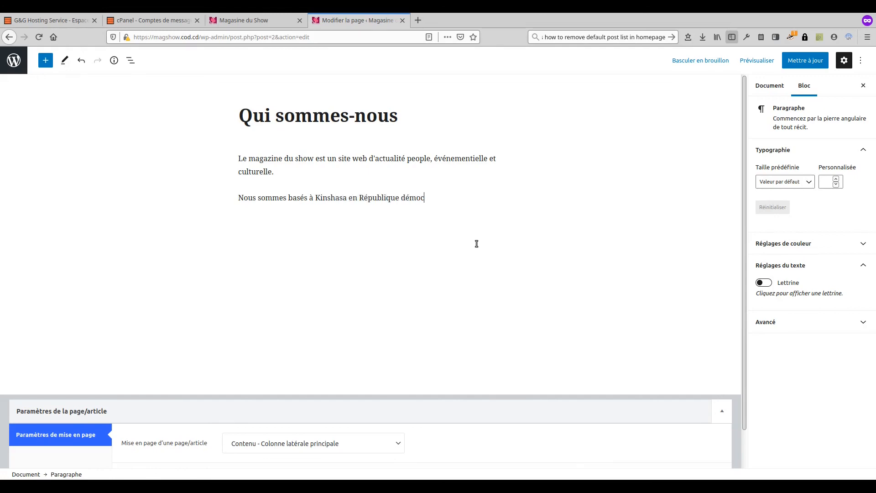
type("ratique du Congo.")
key("Return")
type("Notre équipe e")
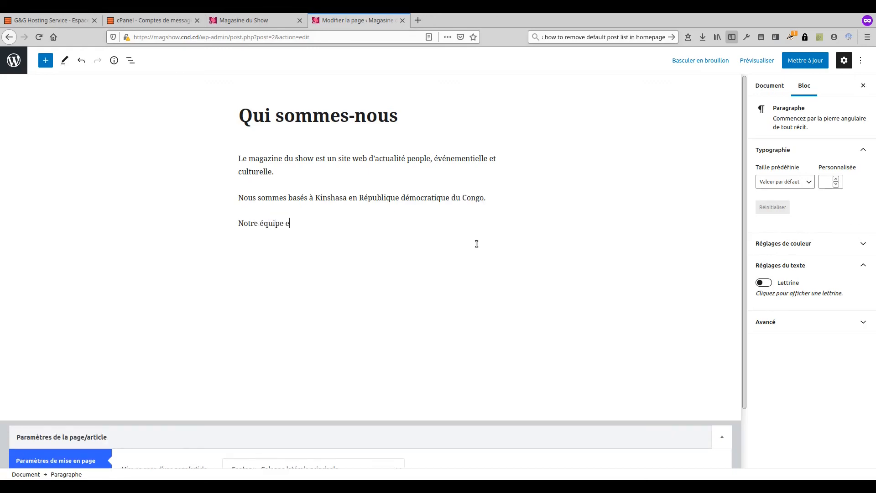
type("st constituée essentiellement de jeunes femme")
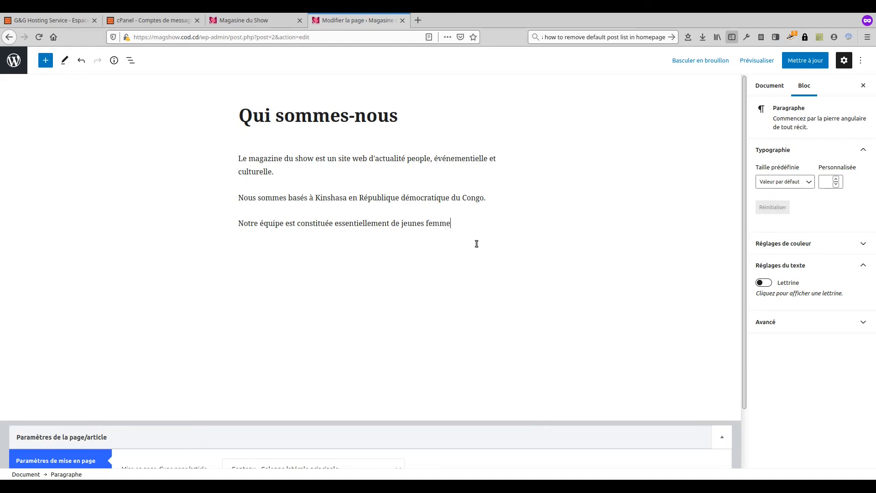
type("s et jeunes hommes")
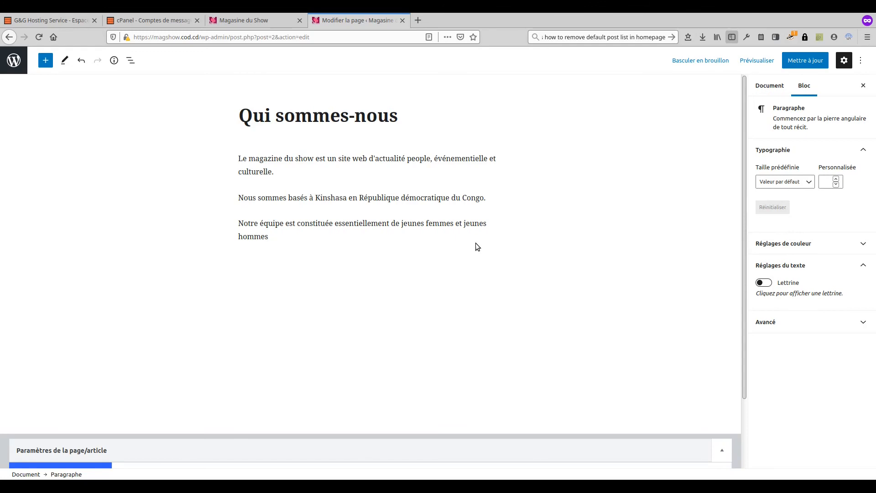
type("sortis tout droit de l'université.")
key("Return")
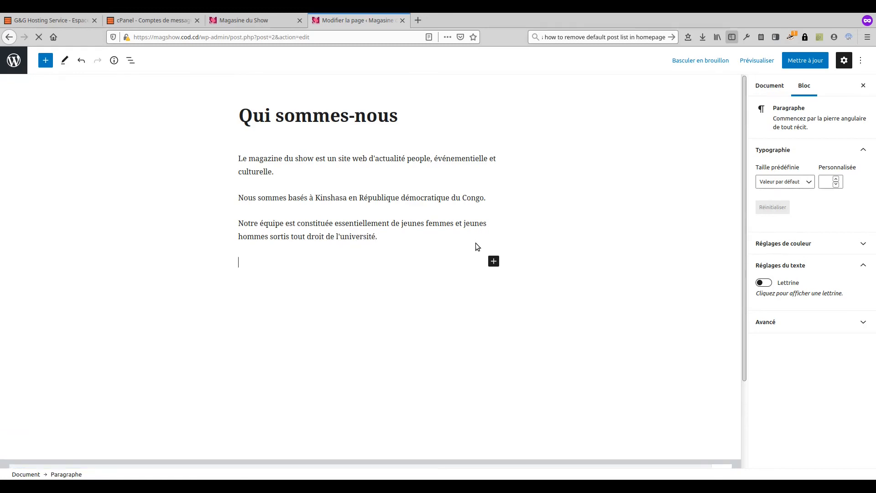
type("Bonne lecture sur notre site.")
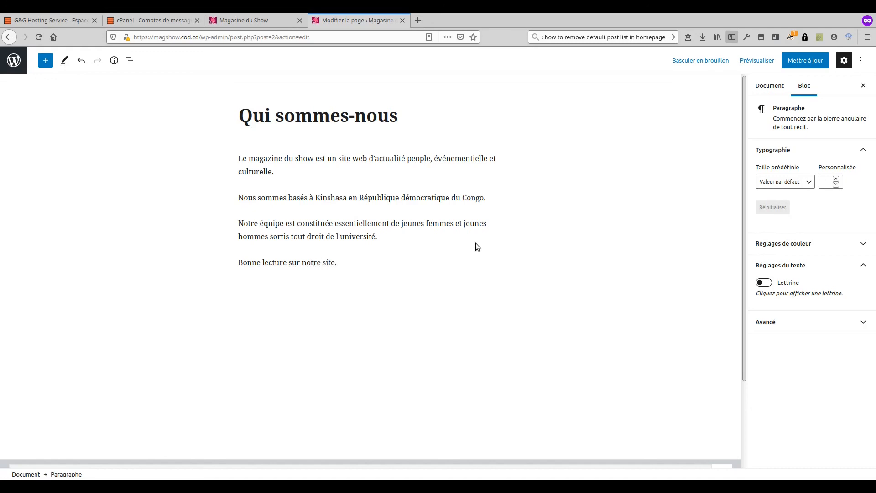
left_click(802, 63)
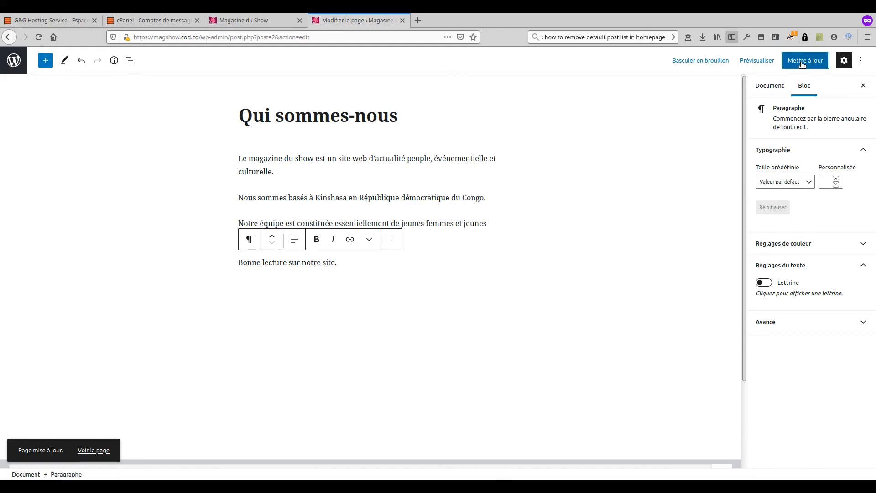
Step: Leave the editor and open the customizer's Homepage Settings
left_click(14, 60)
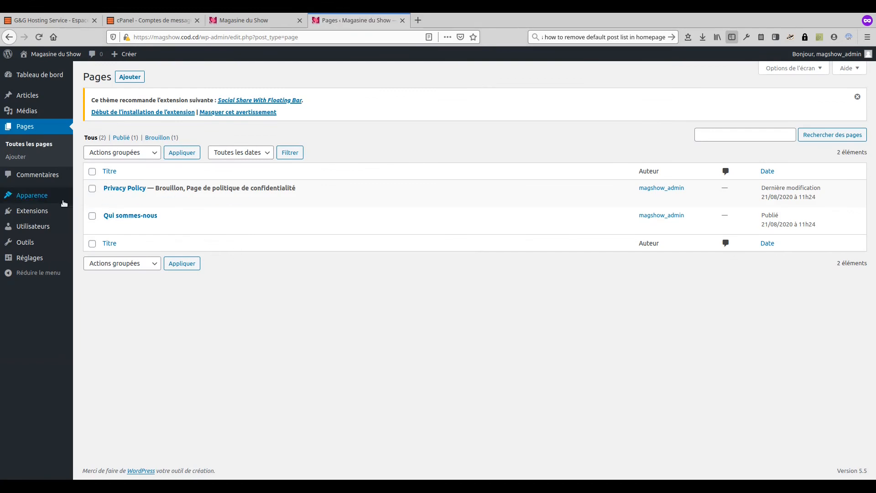
mouse_move(42, 197)
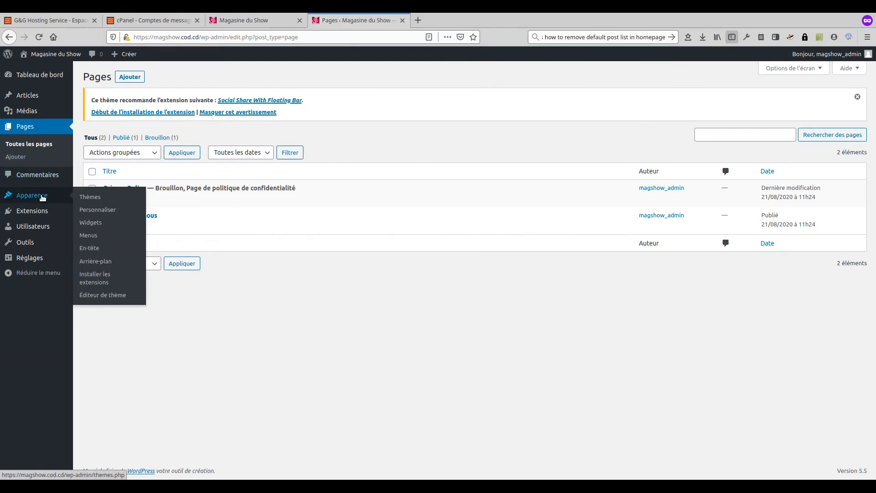
left_click(108, 213)
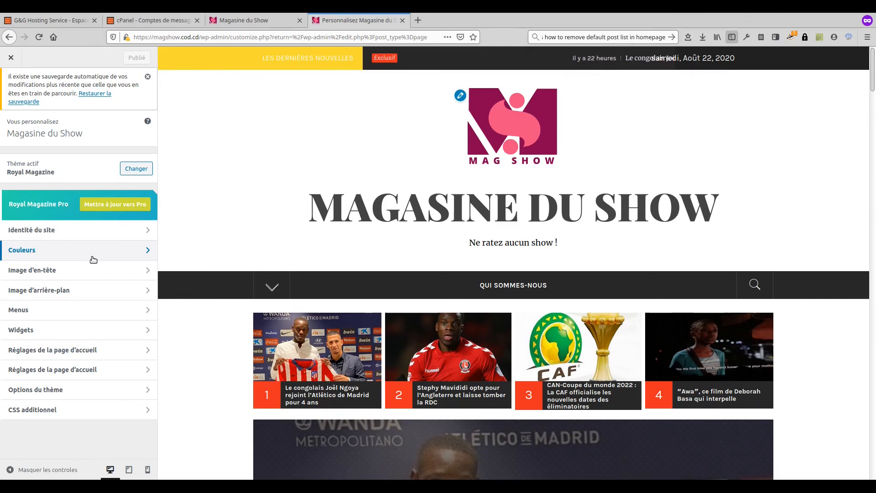
left_click(64, 351)
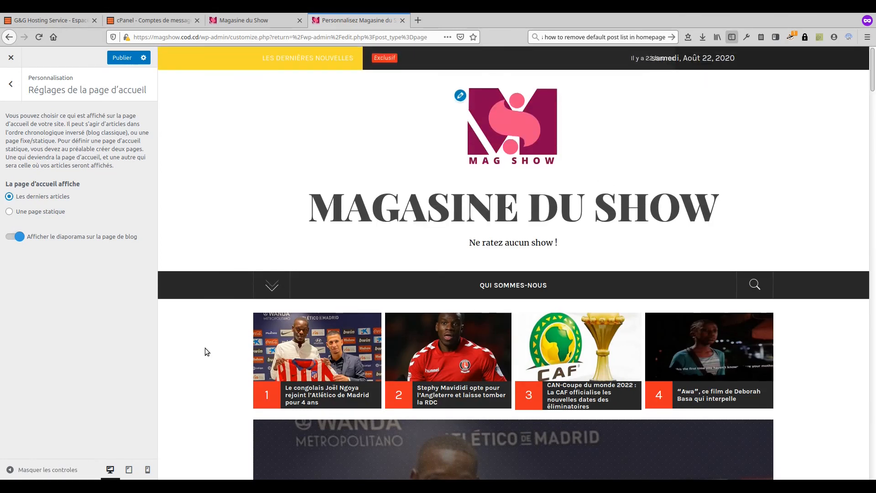
scroll(232, 347, "down", 4)
scroll(232, 346, "down", 4)
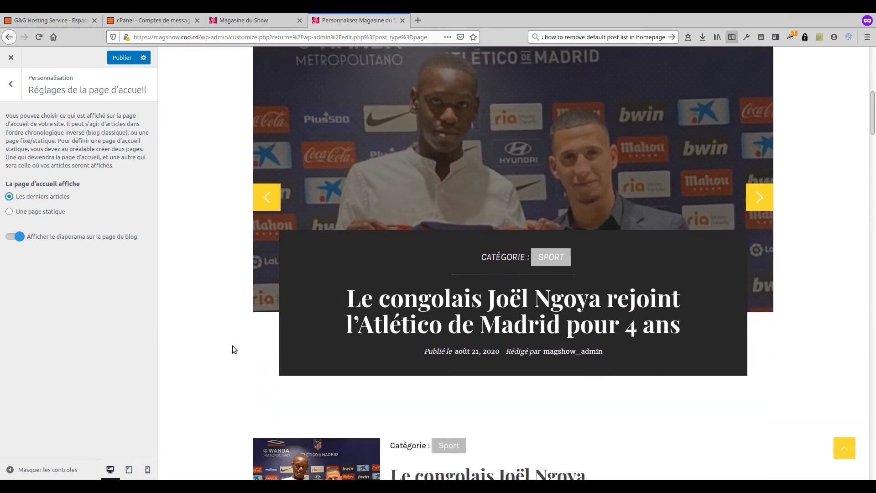
scroll(232, 345, "down", 1)
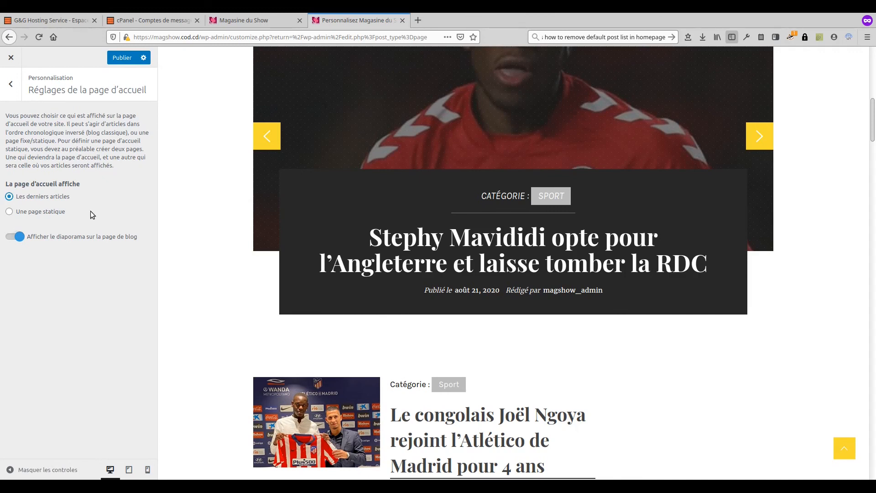
Step: Use a static homepage with a newly added 'Copyright' page as the posts page, and publish
left_click(40, 212)
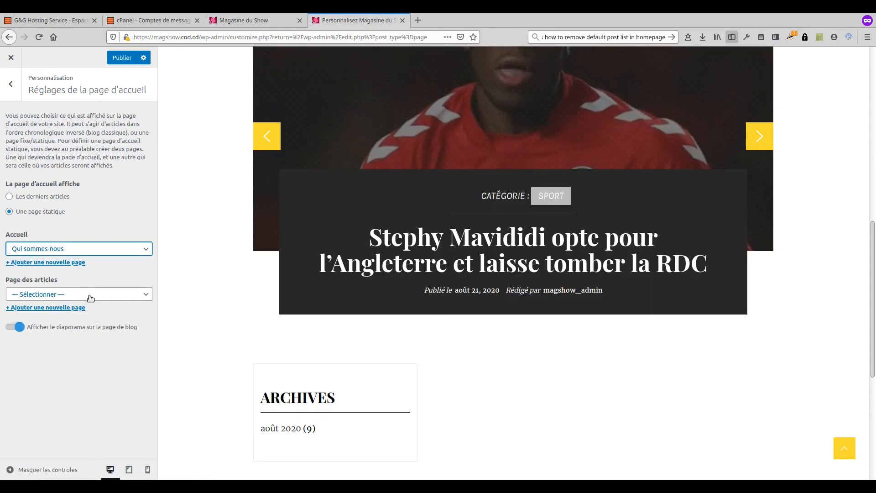
left_click(90, 296)
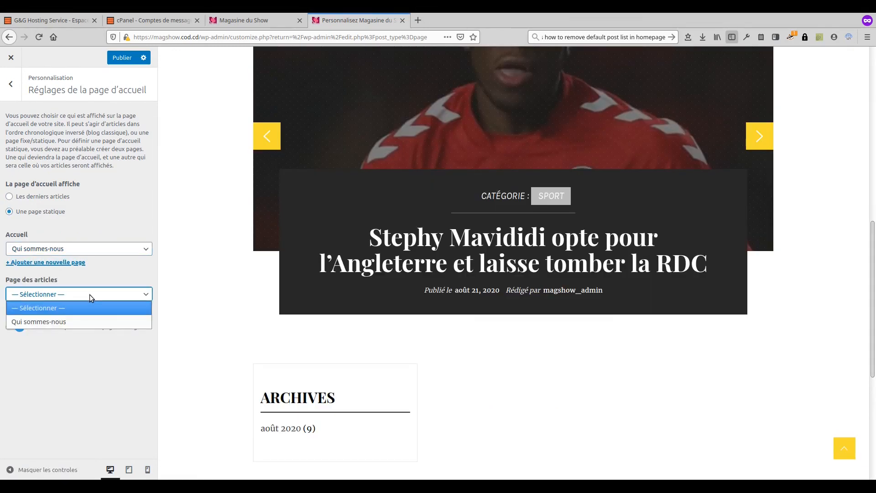
left_click(90, 296)
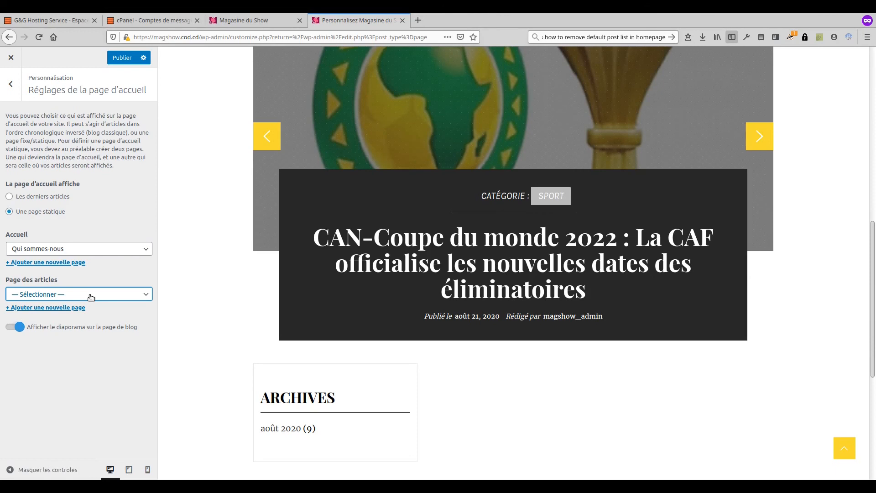
left_click(60, 308)
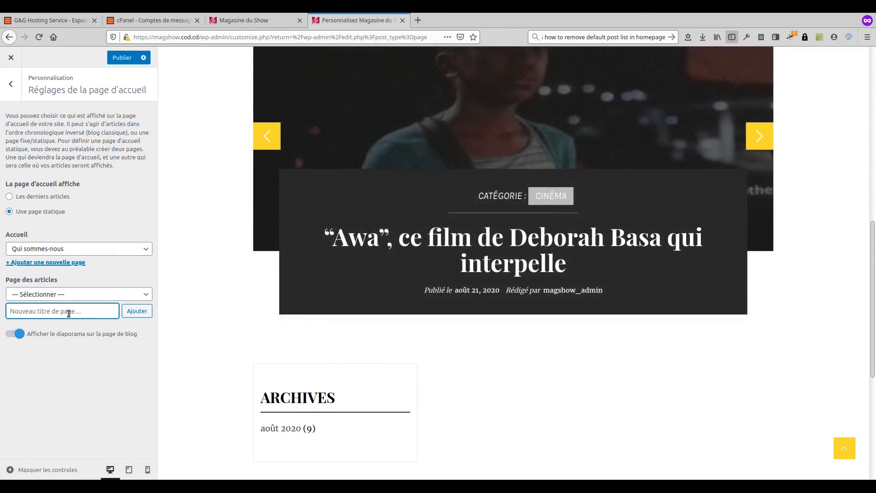
type("Co")
left_click(137, 315)
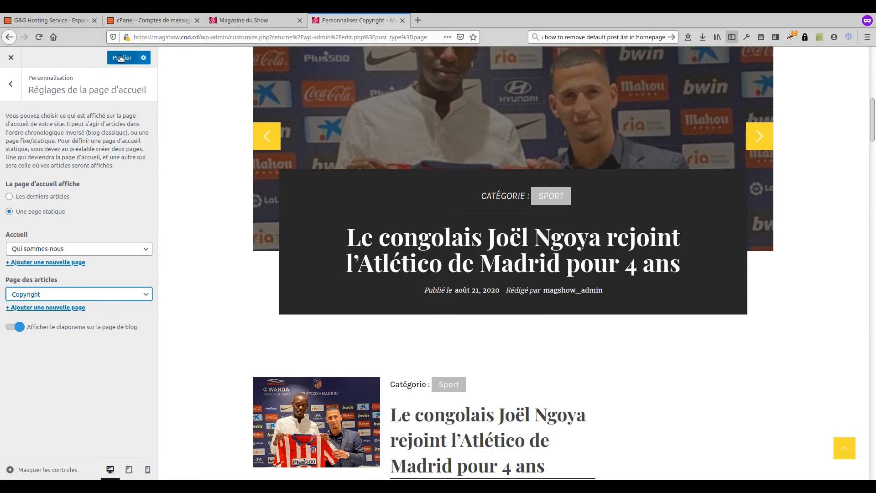
left_click(121, 57)
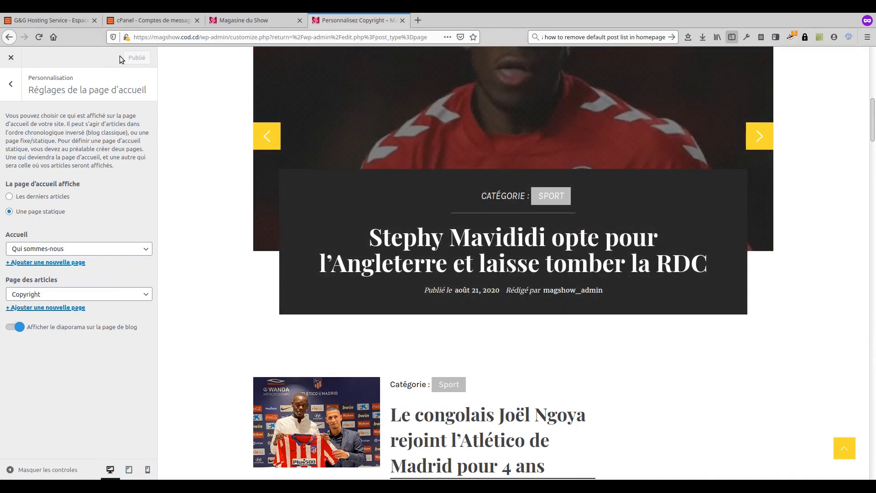
Step: Reload the live homepage to check the Qui sommes-nous text, then return to the Pages list
left_click(10, 86)
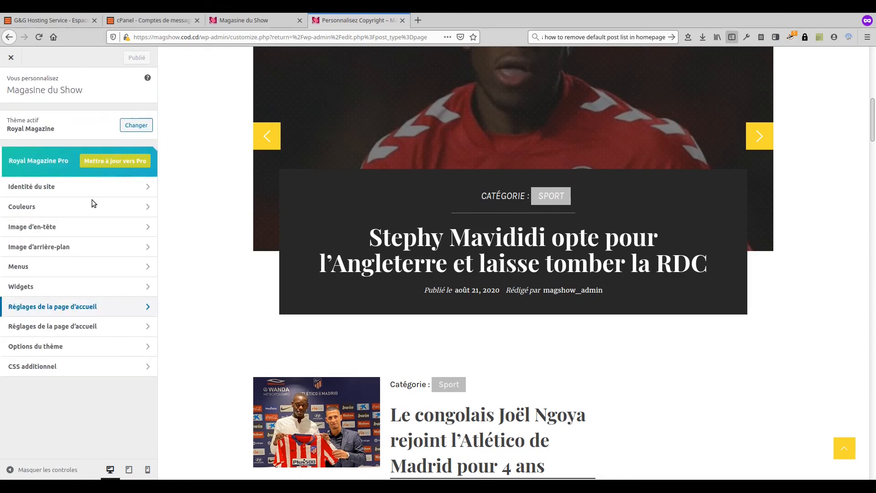
scroll(254, 299, "down", 6)
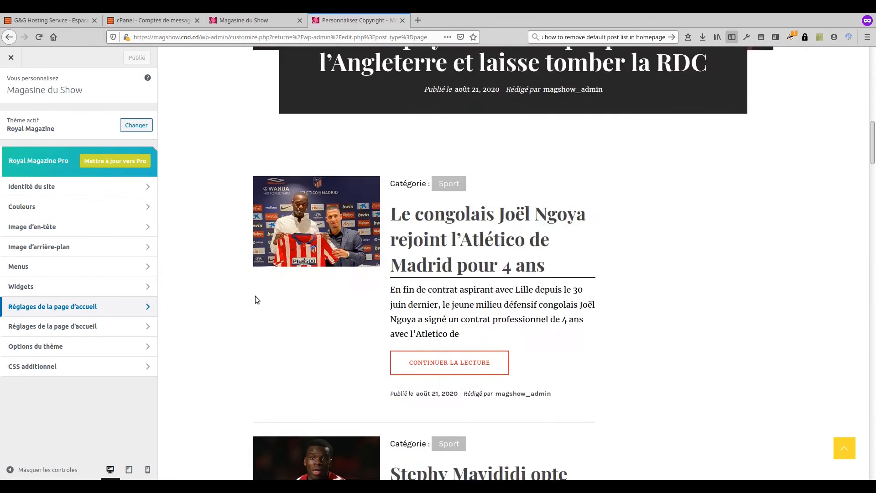
scroll(235, 276, "up", 10)
scroll(225, 273, "up", 2)
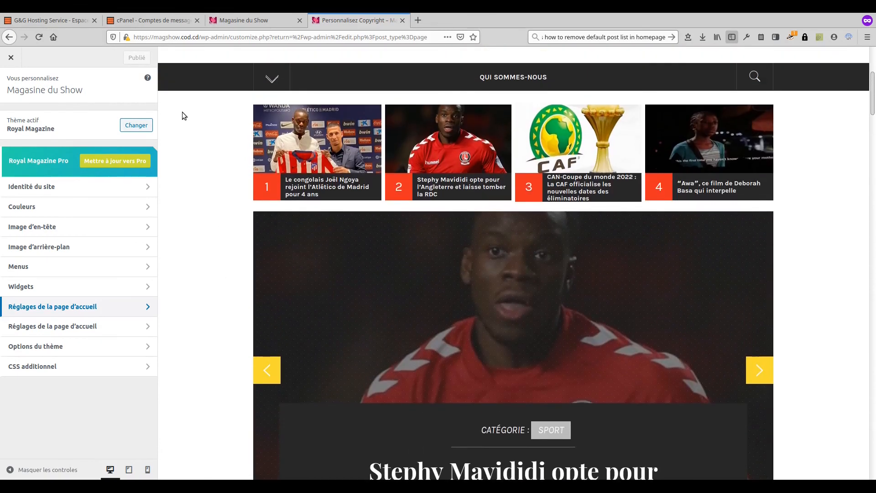
left_click(233, 25)
left_click(38, 43)
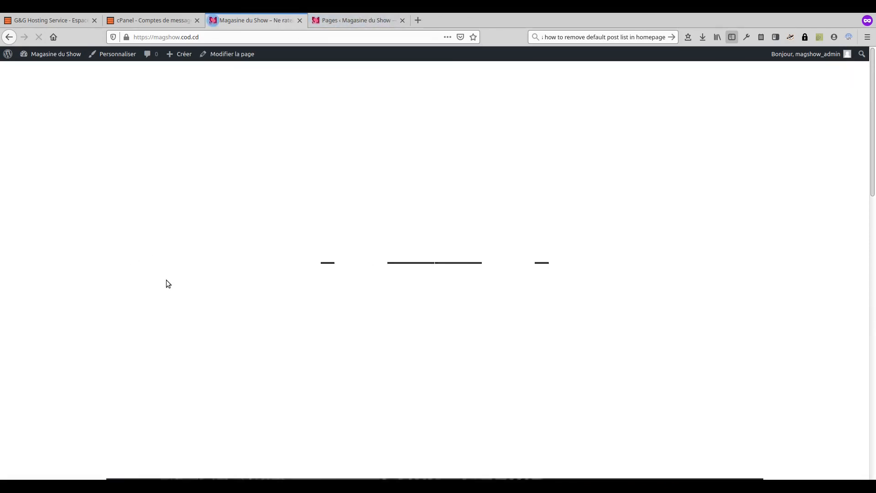
scroll(166, 280, "down", 10)
scroll(155, 281, "down", 2)
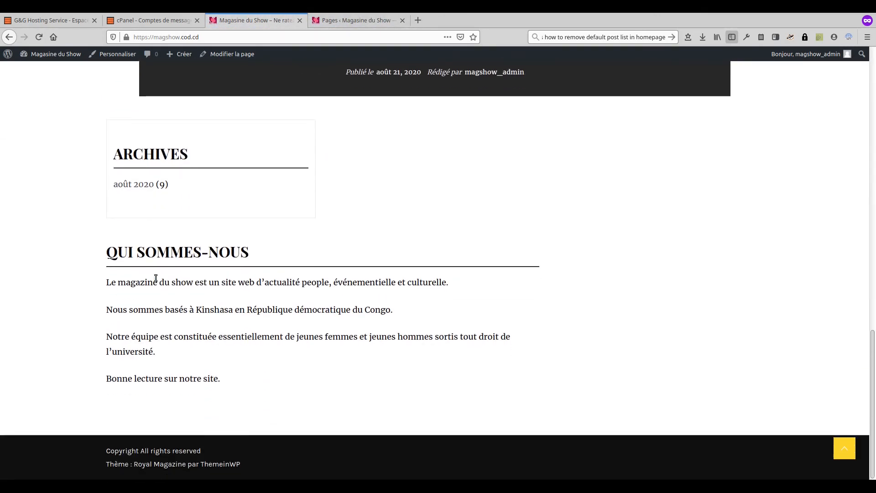
scroll(156, 280, "up", 2)
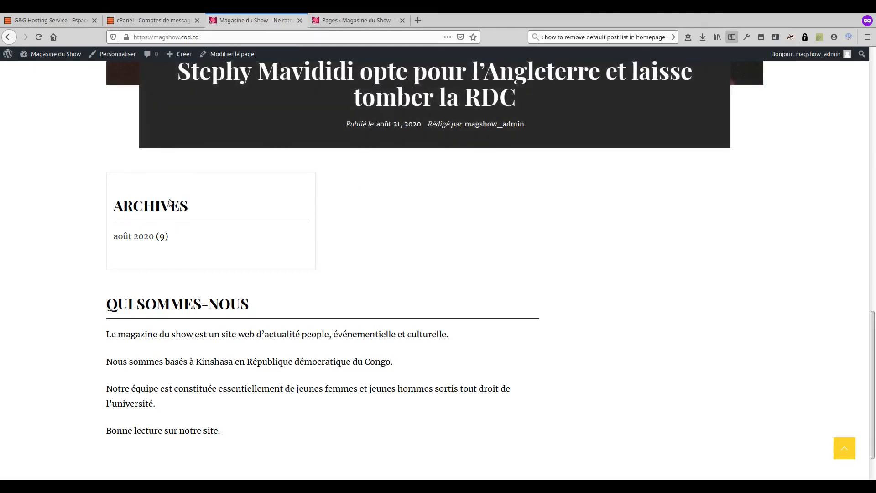
left_click(335, 21)
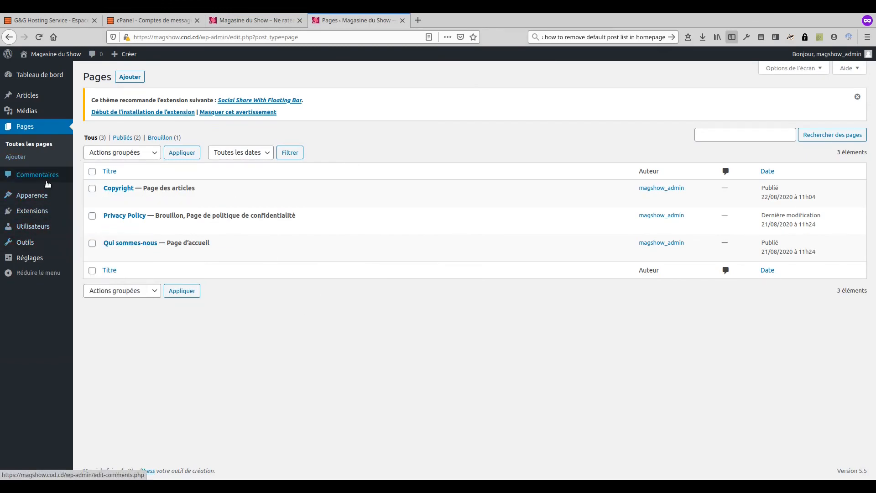
Step: On the Widgets page, expand both homepage sidebars and the three footer columns
mouse_move(37, 195)
left_click(96, 221)
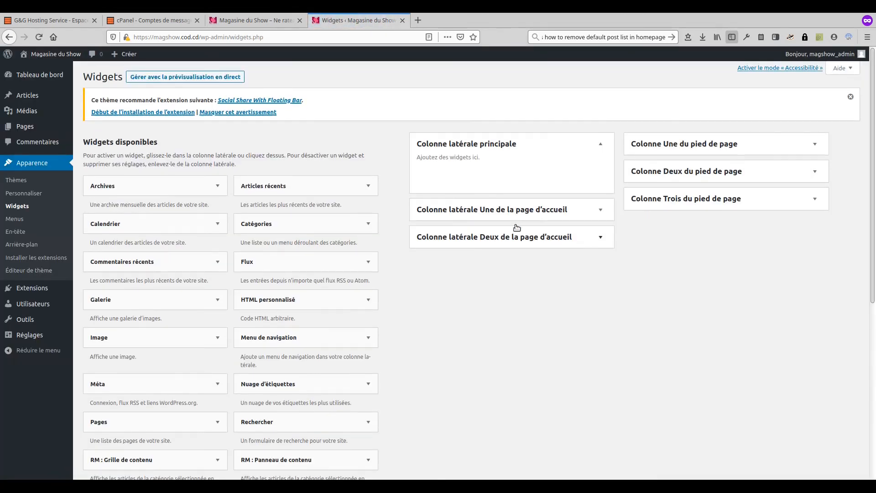
left_click(532, 215)
left_click(539, 281)
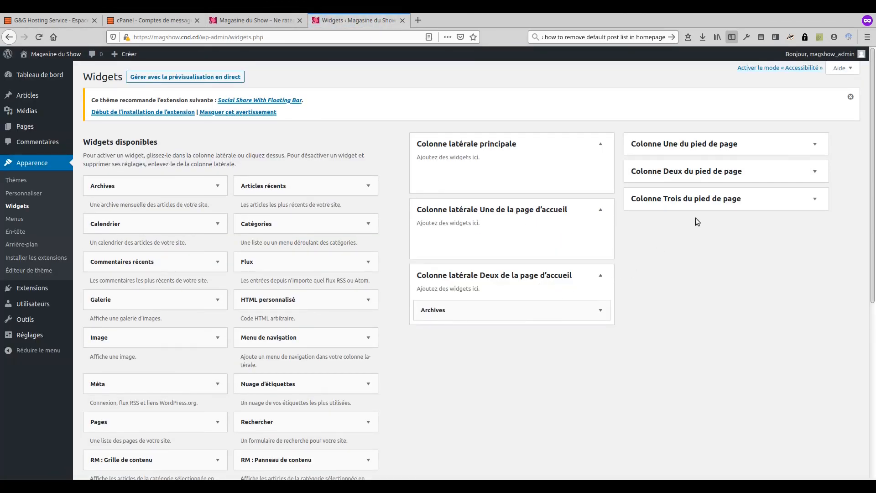
left_click(706, 206)
left_click(704, 172)
left_click(706, 145)
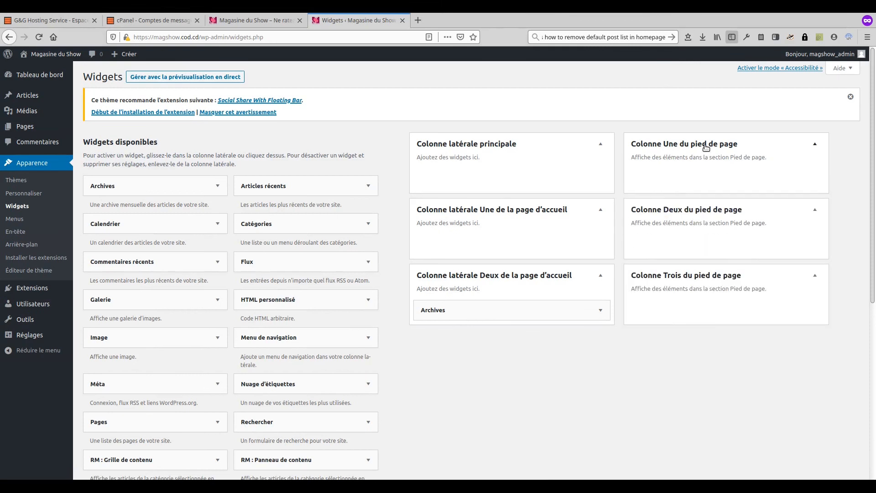
Step: Delete the Archives widget from Homepage Sidebar Two
left_click(589, 317)
left_click(435, 386)
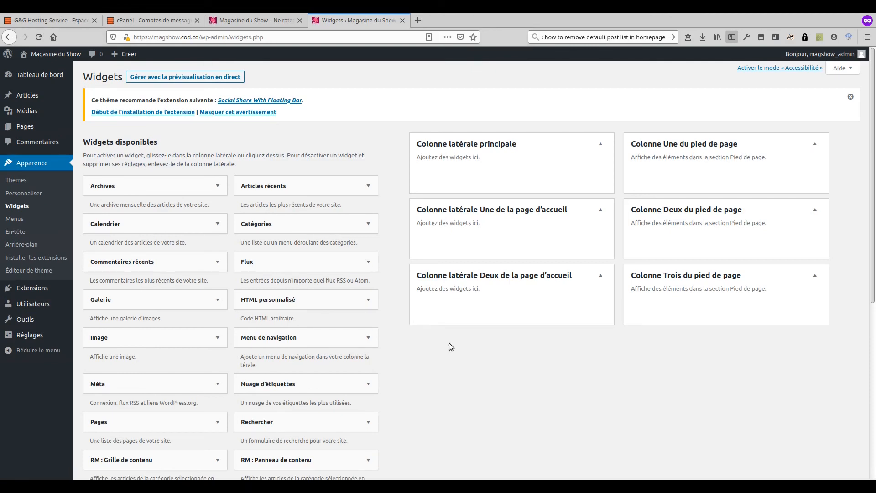
scroll(469, 313, "down", 2)
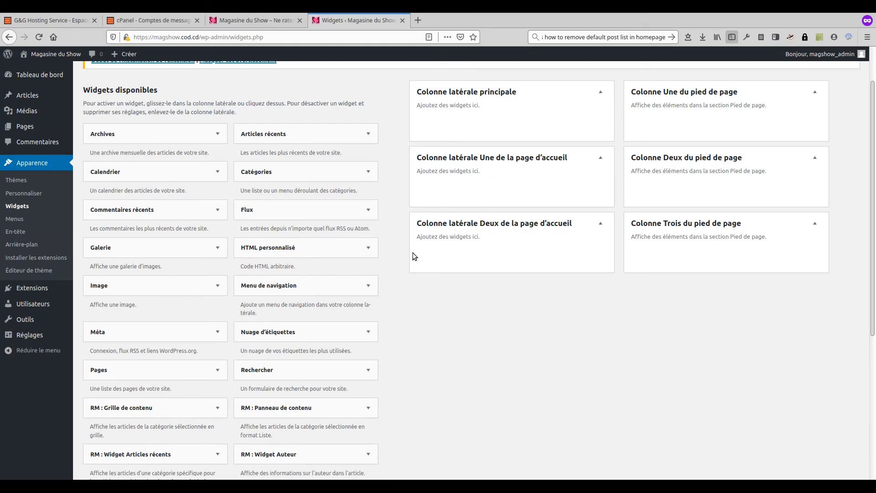
scroll(402, 265, "down", 1)
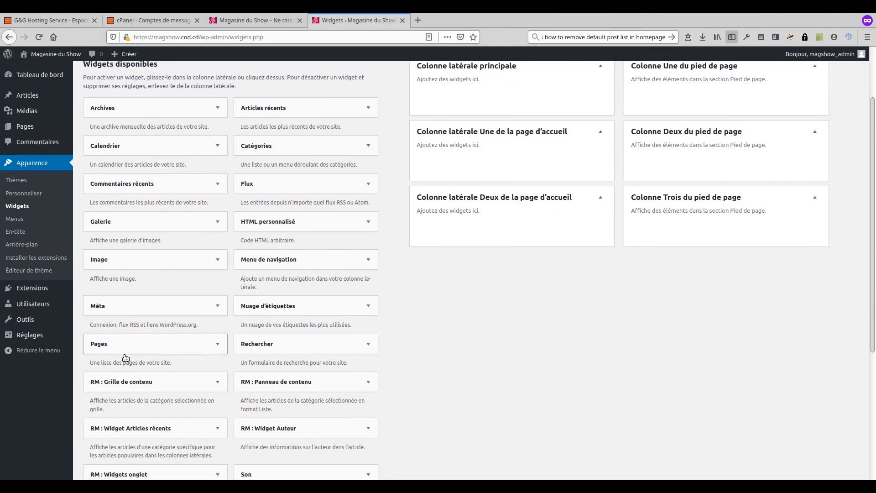
Step: Add an RM content grid titled 'Sport' showing 3 Sport posts to the first homepage sidebar
left_click_drag(123, 384, 479, 160)
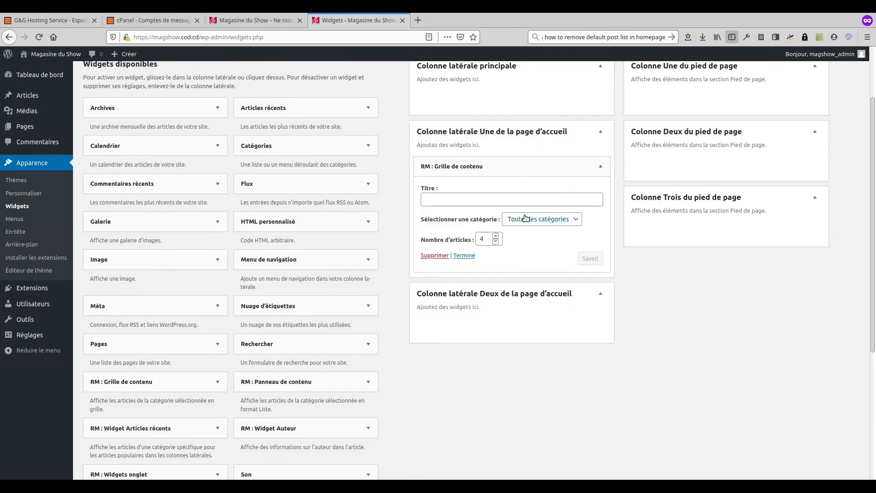
left_click(496, 242)
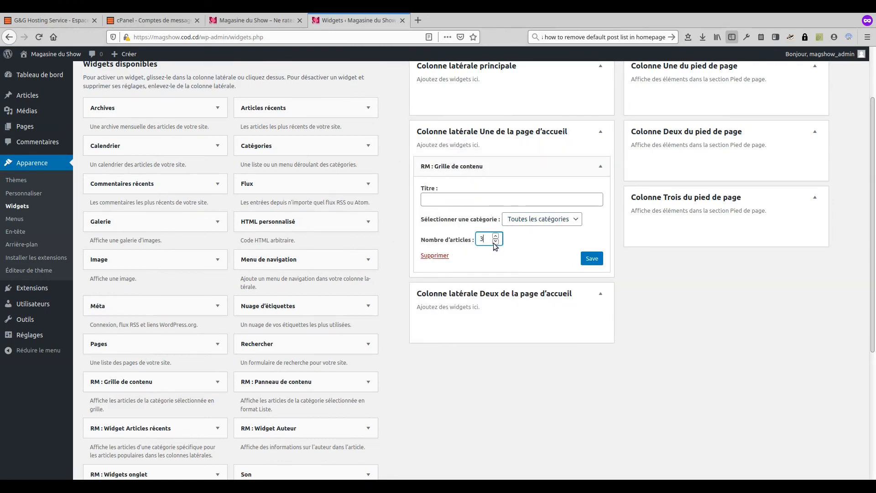
left_click(552, 222)
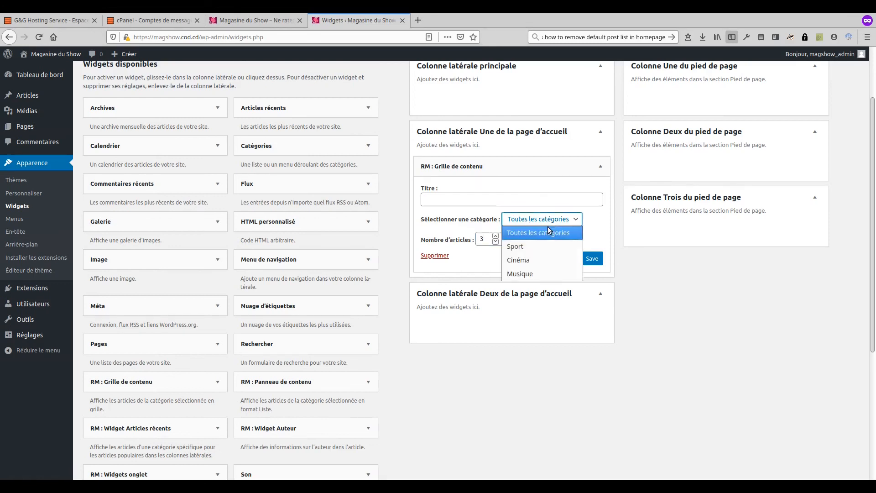
left_click(529, 247)
left_click(509, 200)
type("Sport")
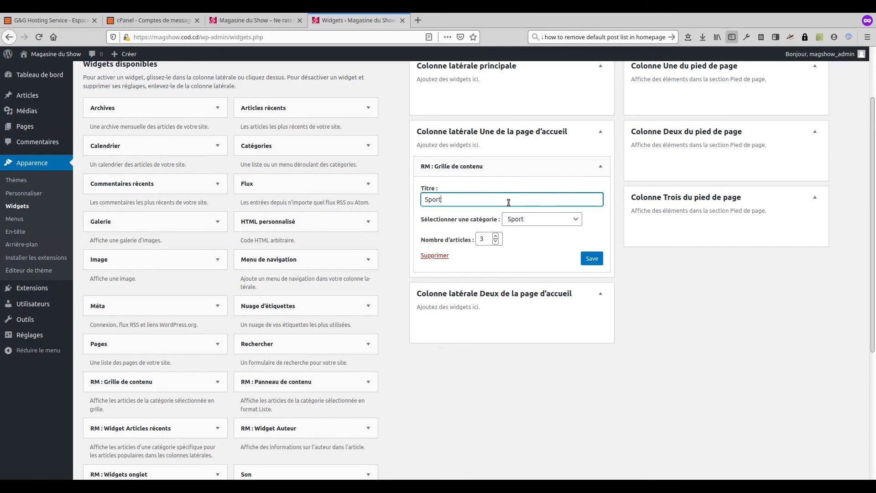
left_click(589, 258)
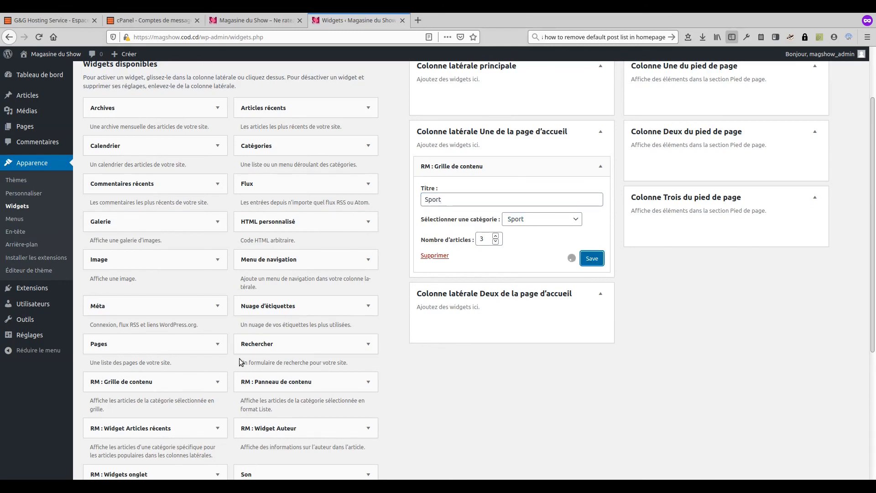
Step: Add and save a second content grid for the Cinéma category
left_click_drag(127, 390, 477, 283)
left_click(458, 321)
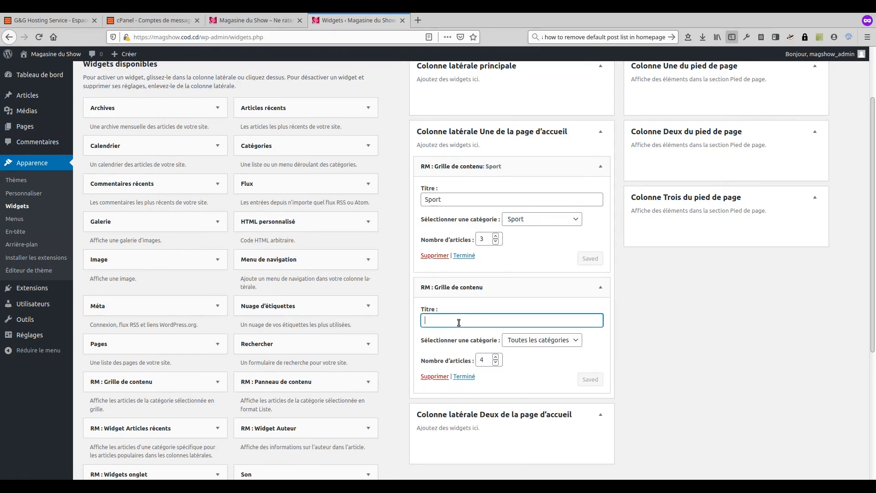
left_click(540, 351)
left_click(525, 381)
left_click(477, 318)
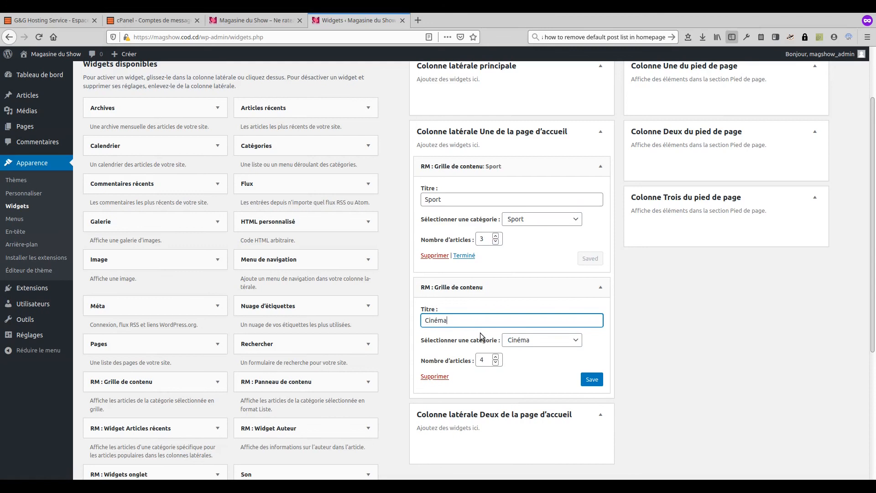
left_click(592, 379)
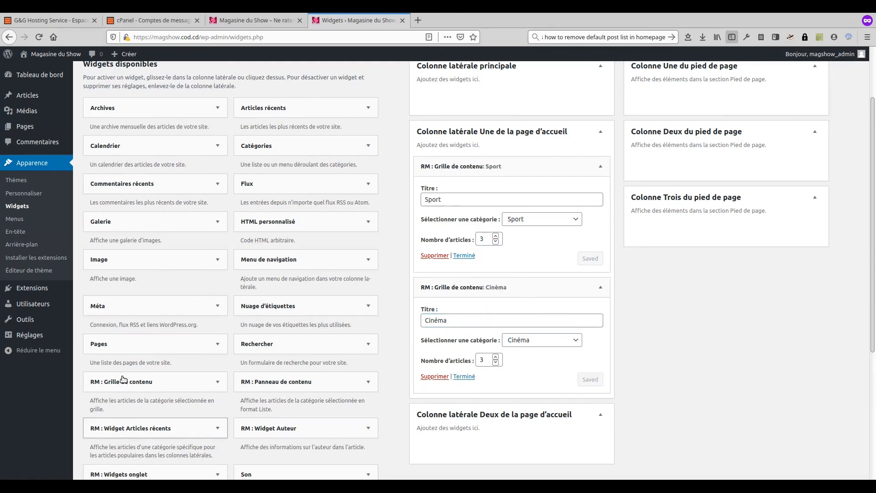
Step: Add and save a third content grid for the Musique category
left_click_drag(123, 382, 490, 404)
left_click(479, 439)
scroll(556, 356, "down", 1)
scroll(556, 356, "down", 2)
left_click(552, 383)
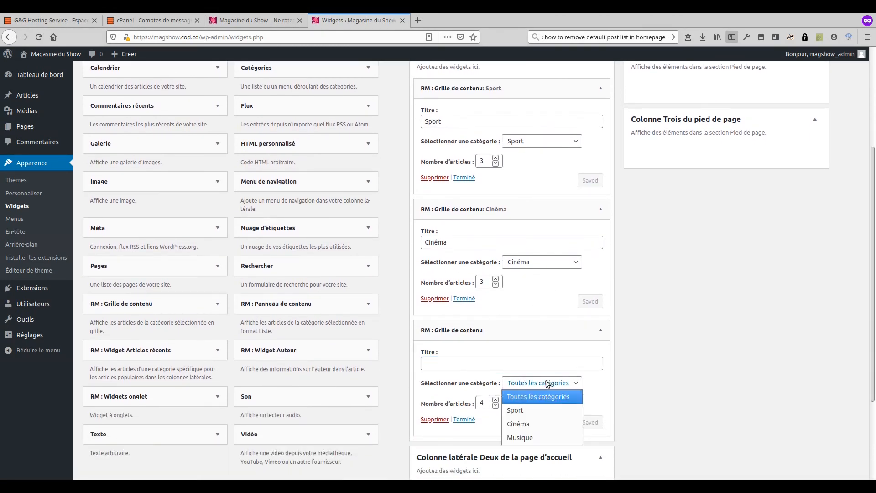
left_click(538, 436)
left_click(476, 364)
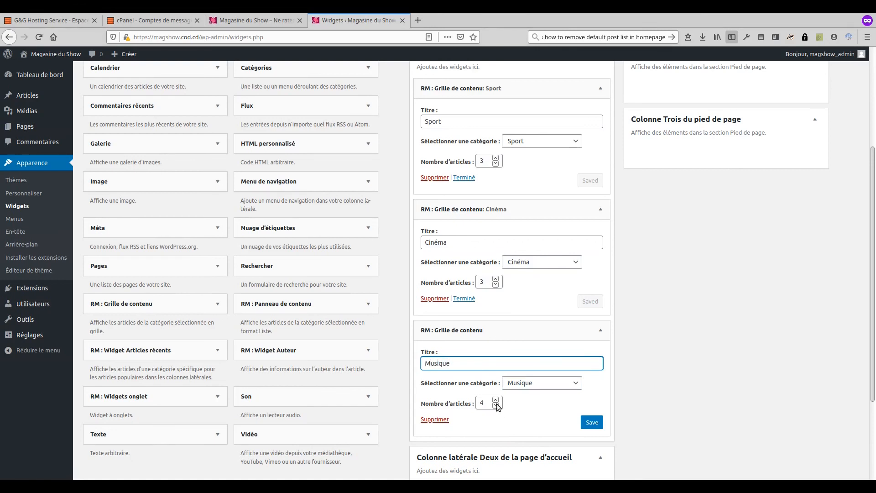
left_click(590, 422)
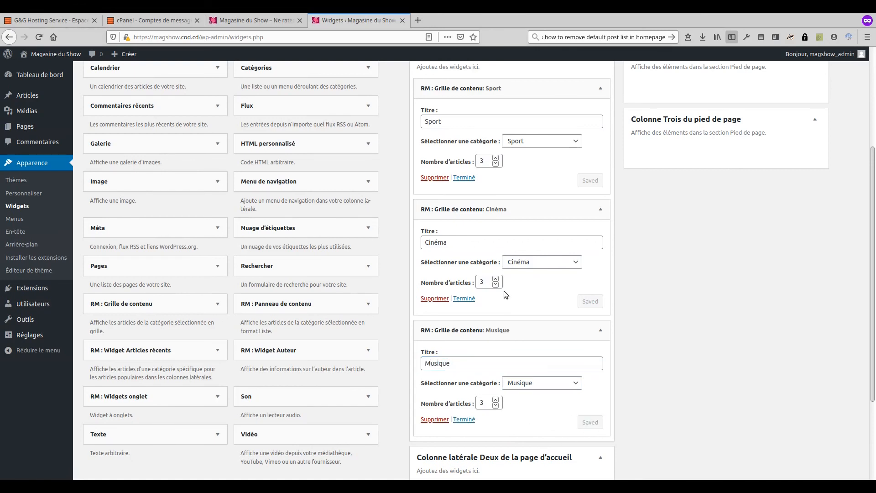
scroll(411, 264, "down", 2)
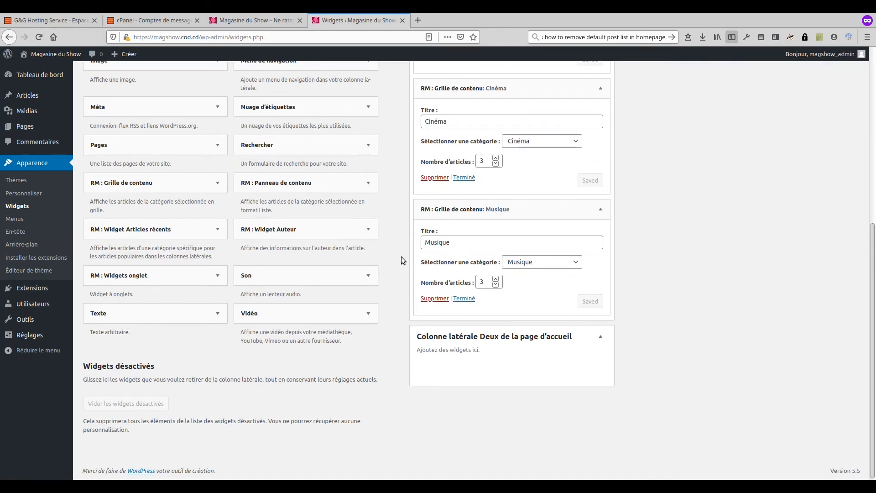
scroll(403, 256, "up", 7)
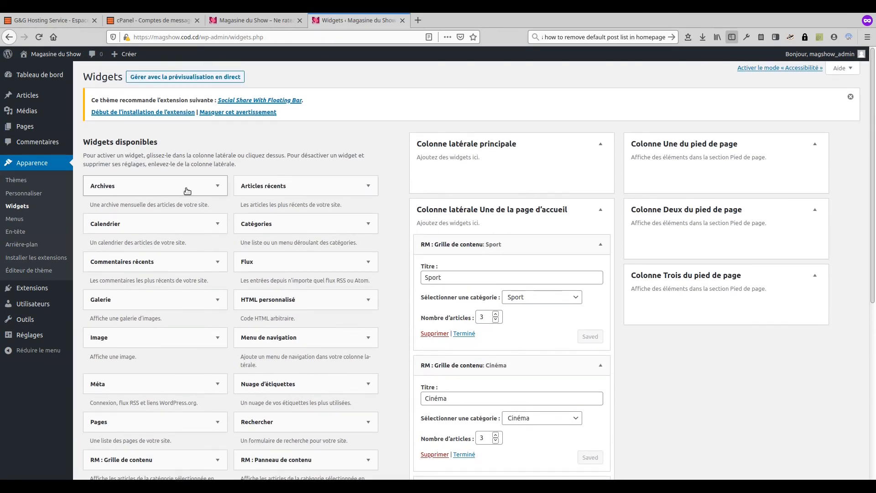
Step: Reload the live homepage, check the Sport, Cinéma and Musique grids, then return to Widgets
left_click(268, 23)
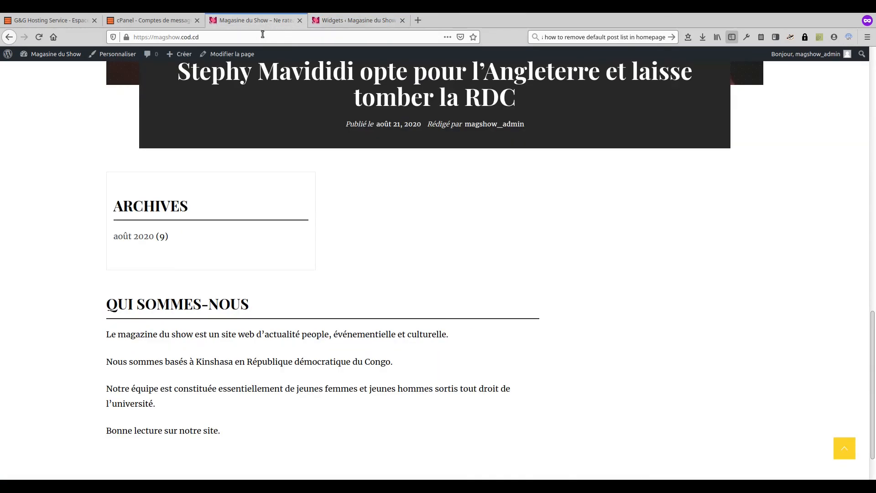
left_click(39, 37)
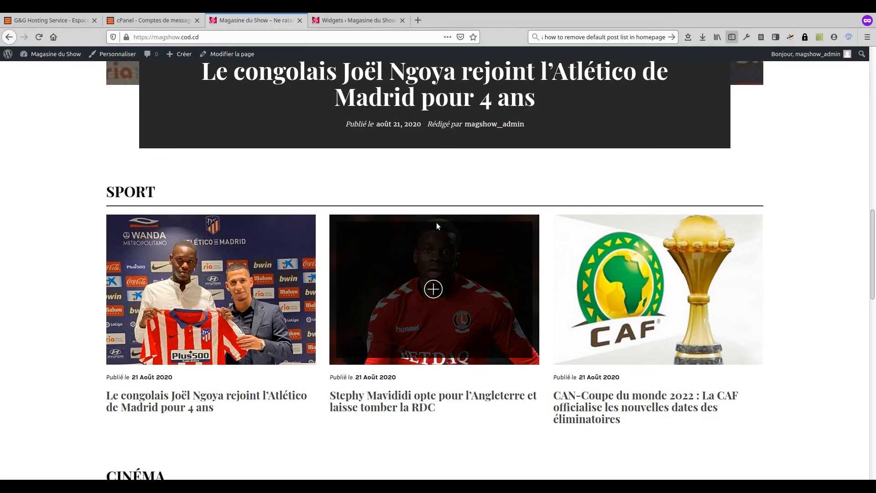
scroll(436, 225, "down", 15)
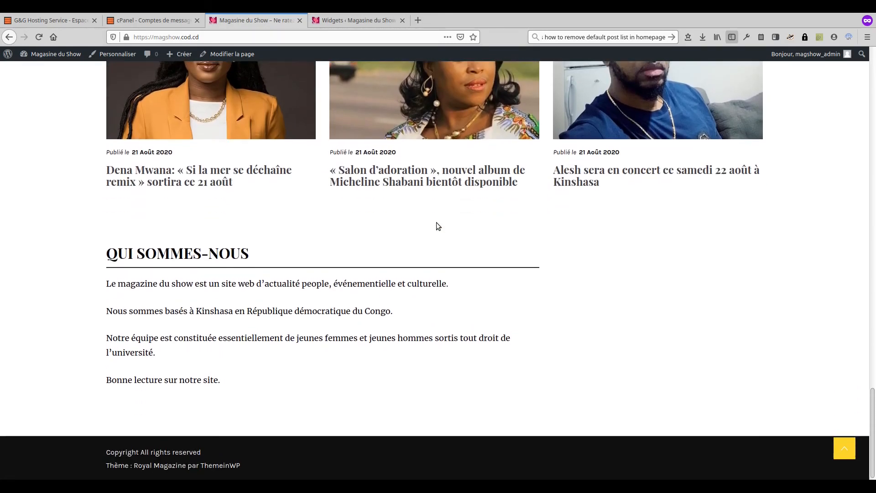
scroll(436, 225, "up", 8)
scroll(436, 225, "up", 12)
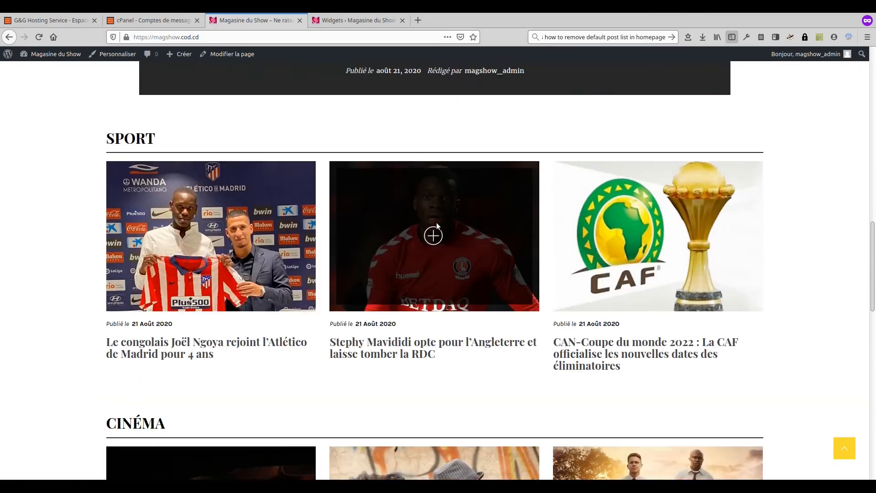
scroll(436, 225, "up", 8)
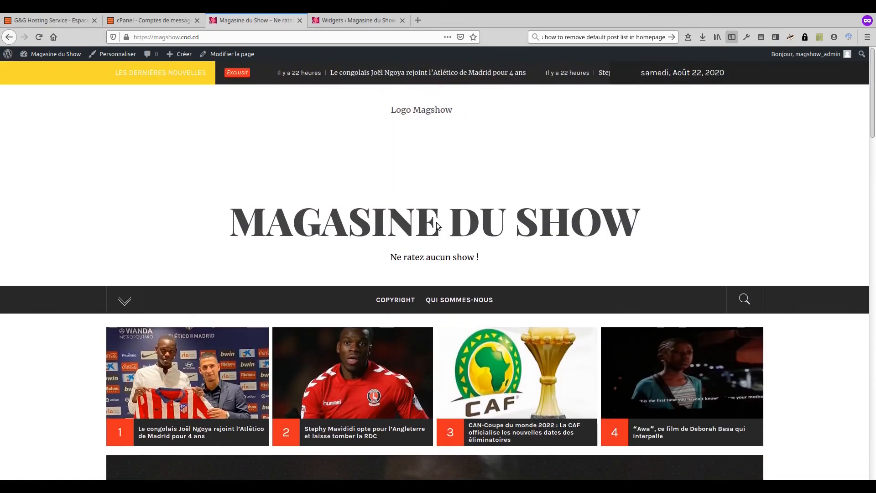
scroll(436, 225, "down", 2)
scroll(436, 223, "down", 10)
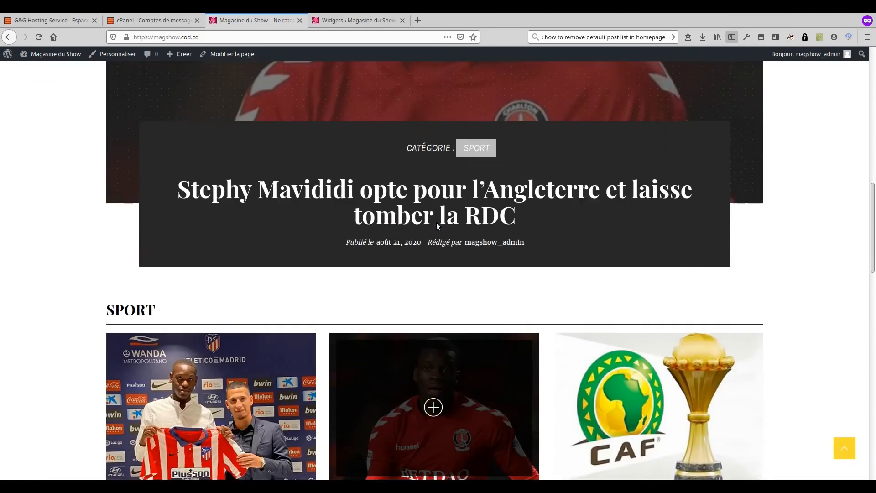
scroll(437, 225, "down", 2)
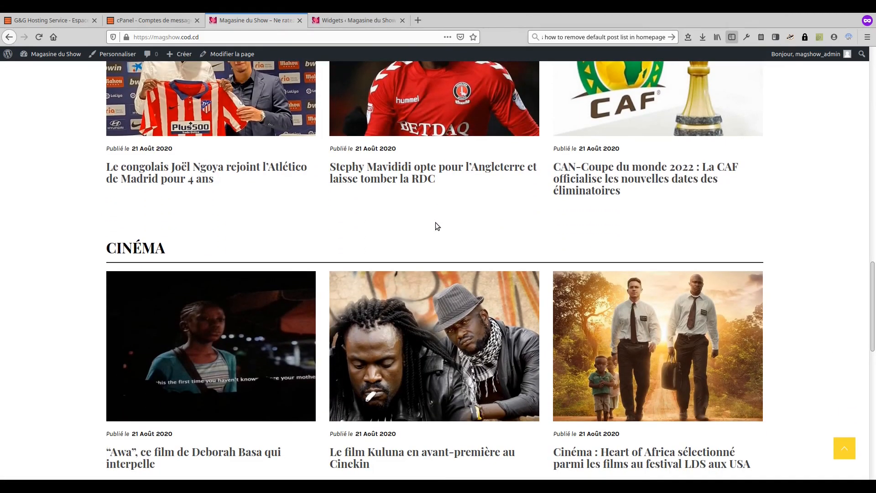
scroll(435, 223, "down", 10)
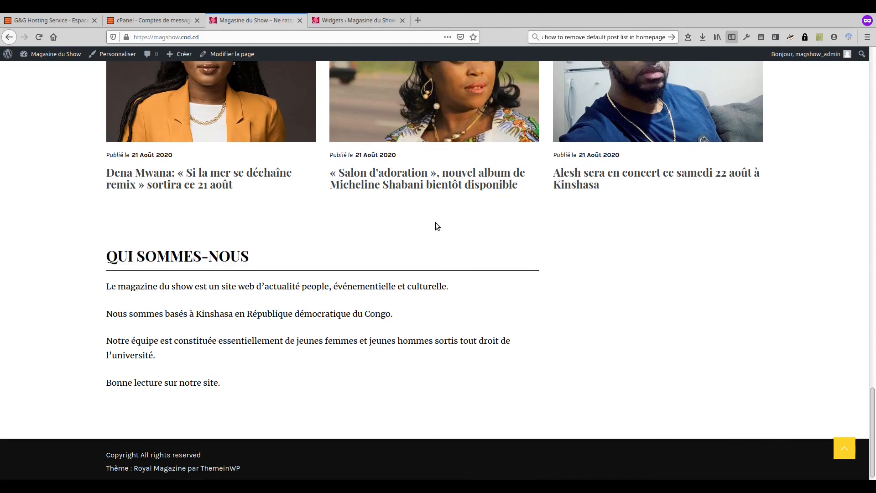
scroll(436, 223, "up", 20)
scroll(436, 224, "up", 10)
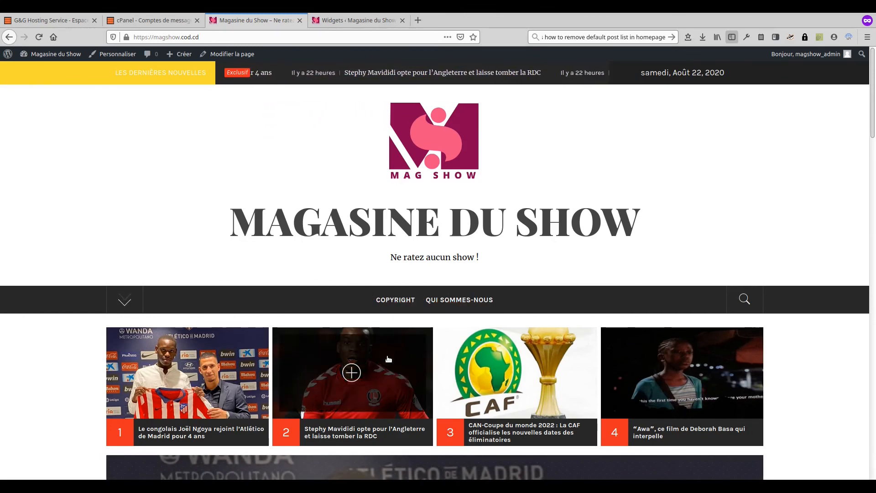
left_click(356, 23)
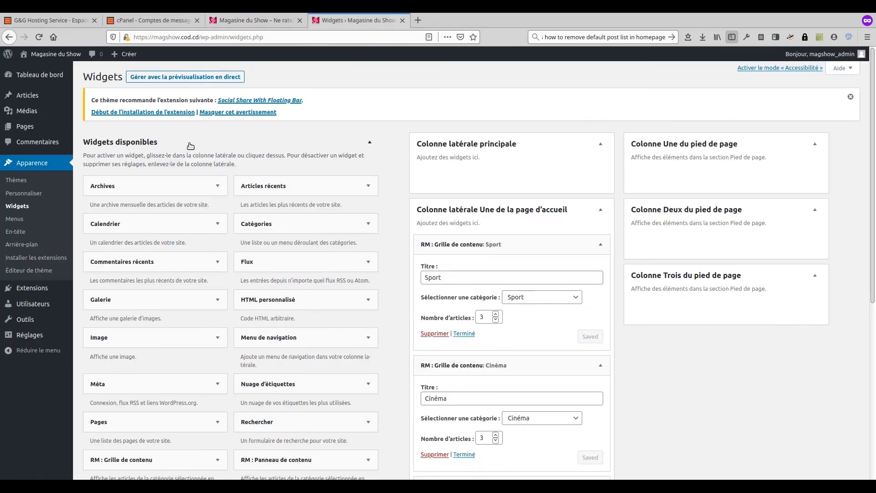
Step: In Appearance > Menus, create a new menu named 'Menu de base'
left_click(18, 221)
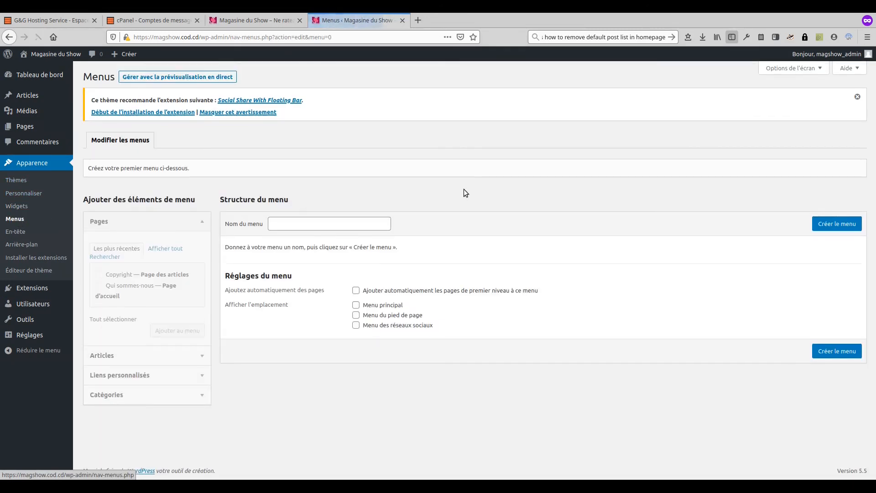
left_click(336, 228)
type("Menu de base")
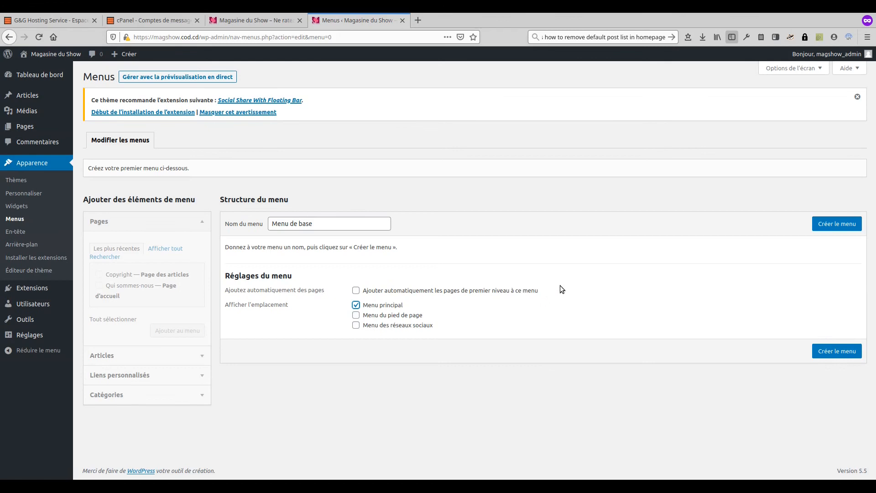
left_click(832, 352)
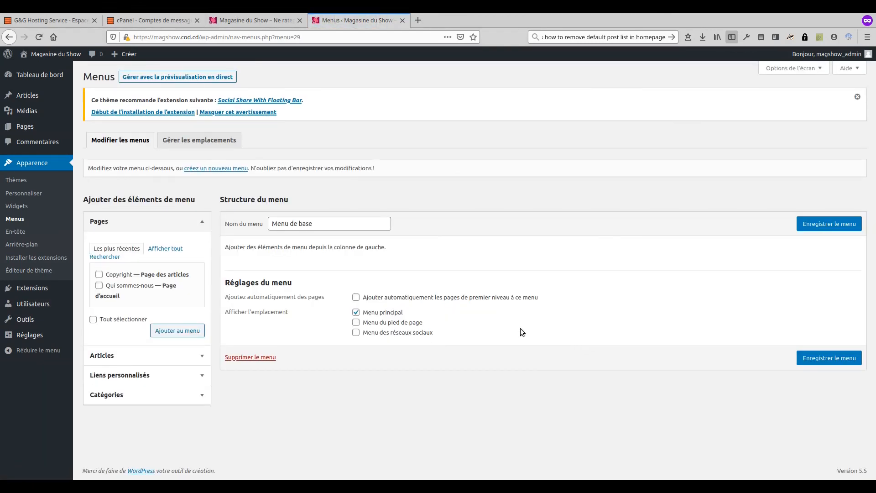
Step: Add the Sport, Cinéma and Musique categories to the menu and save it
left_click(171, 394)
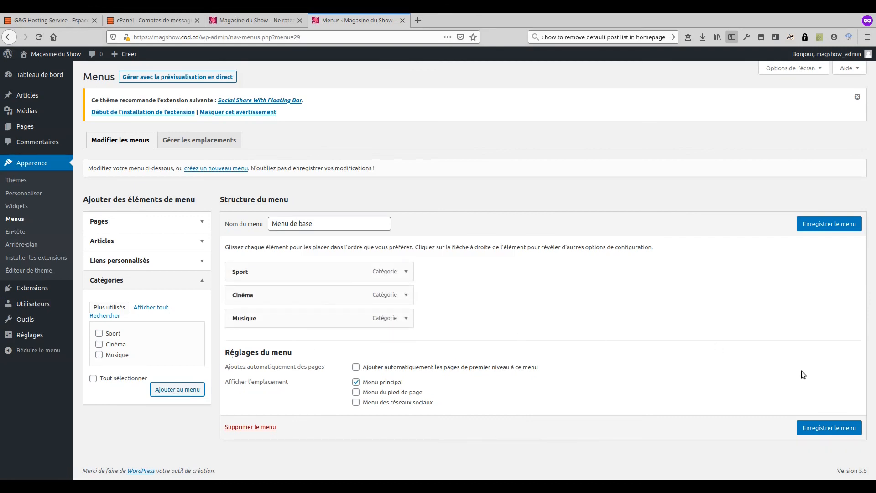
left_click(833, 426)
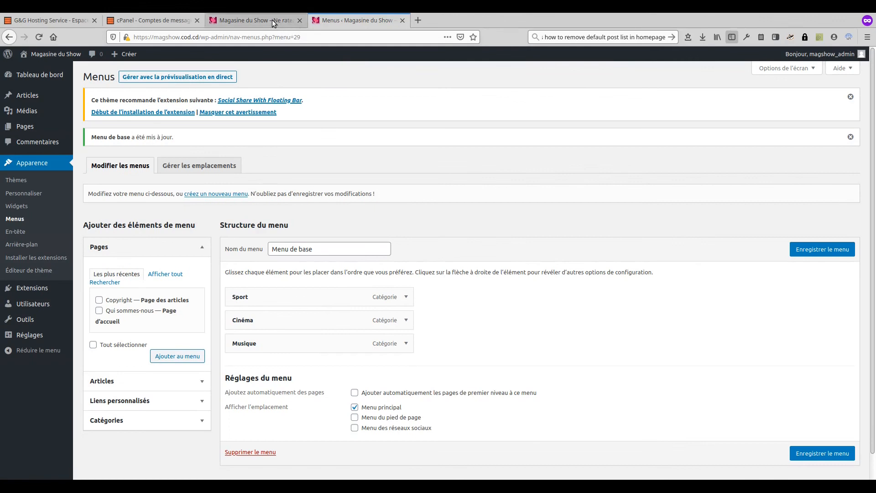
left_click(272, 20)
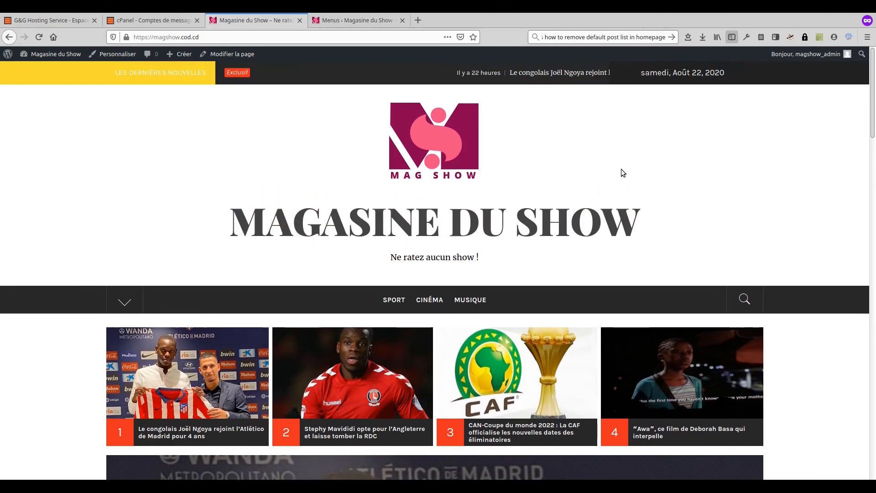
Step: Open the Cinéma category page from the site menu and scroll through its posts
scroll(622, 172, "down", 2)
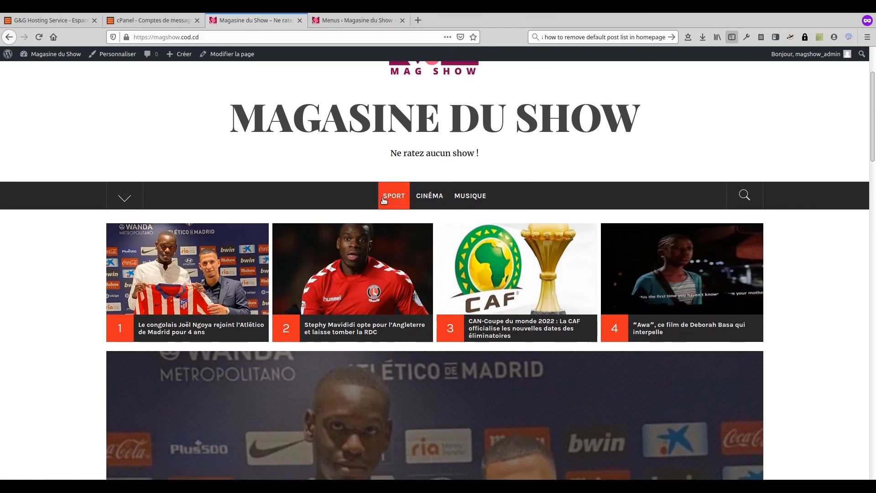
left_click(396, 198)
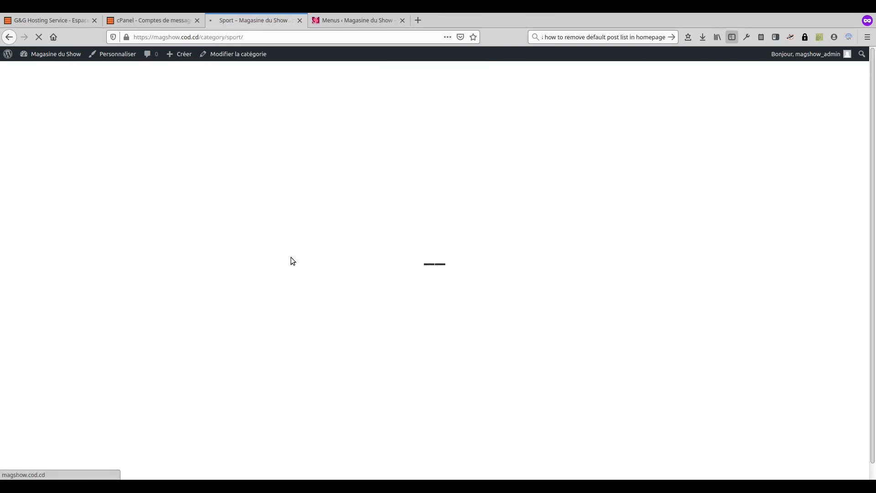
scroll(291, 256, "down", 4)
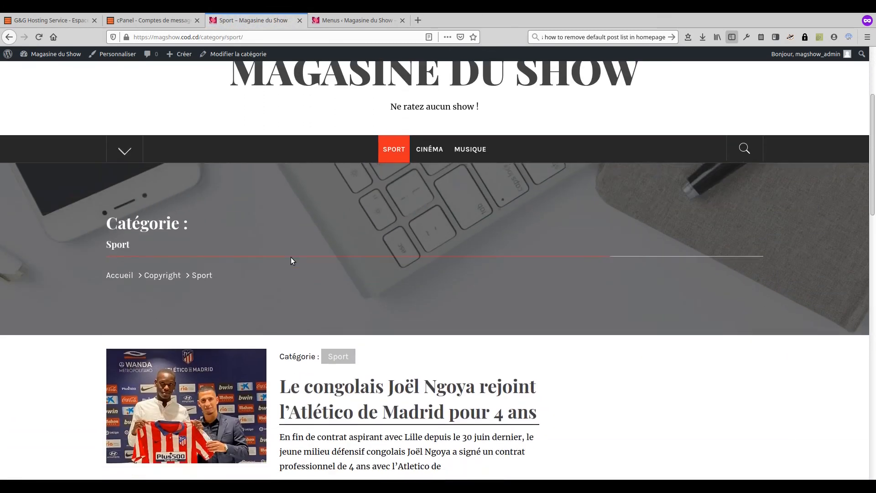
scroll(291, 256, "down", 2)
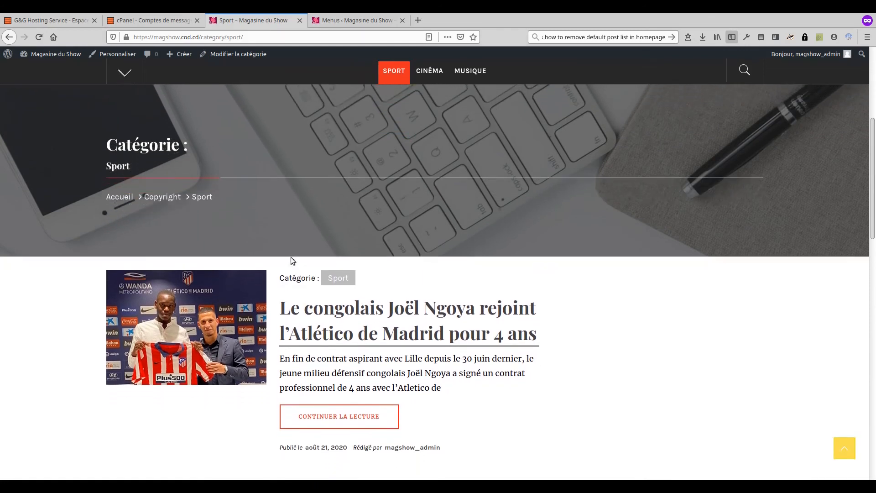
scroll(292, 259, "down", 3)
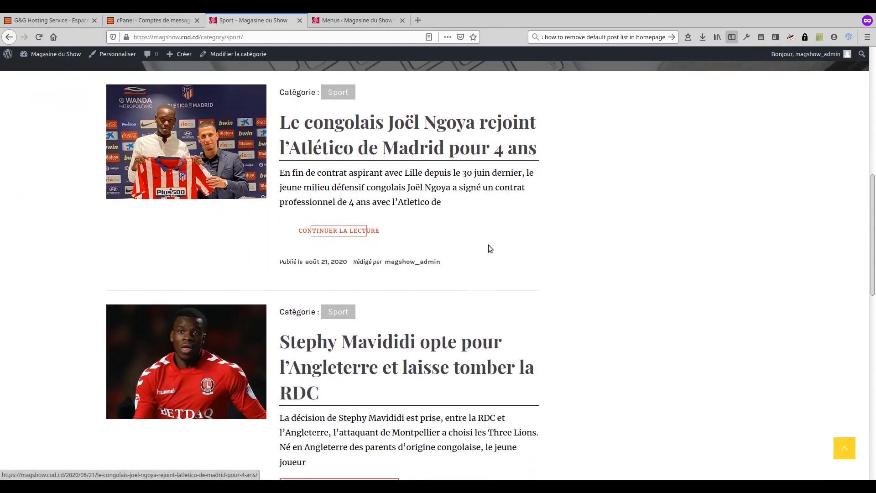
scroll(566, 235, "down", 3)
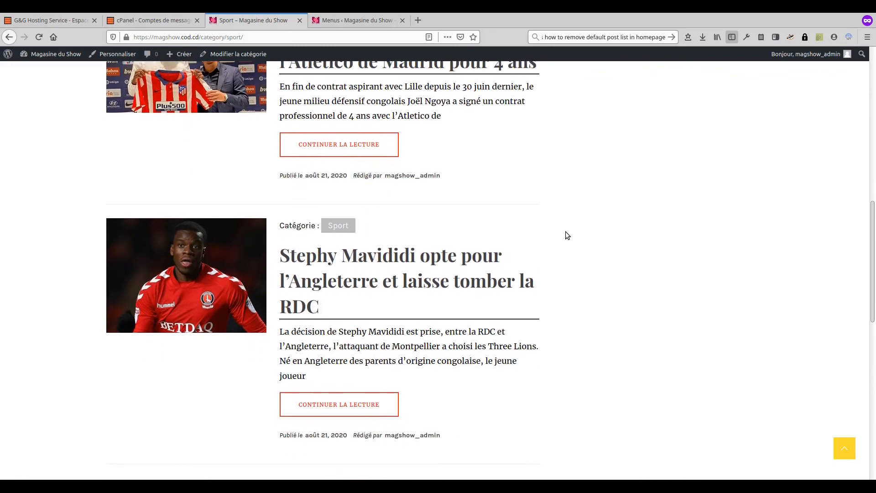
scroll(565, 231, "down", 5)
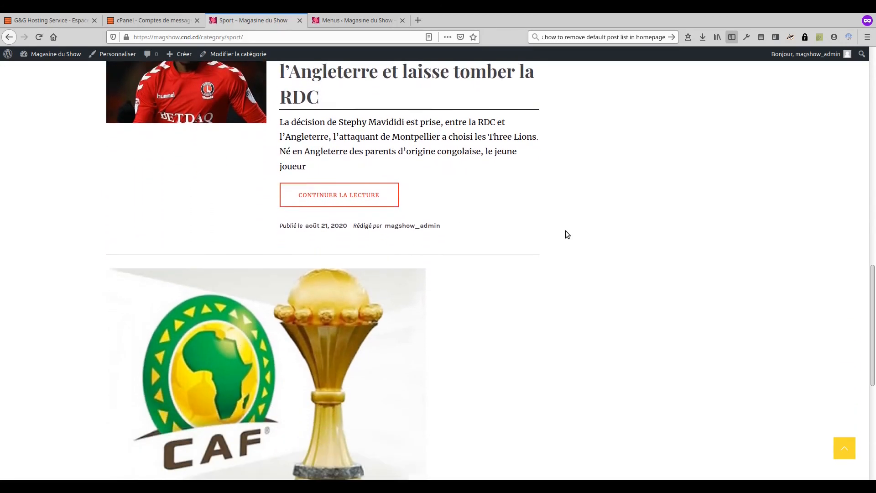
scroll(563, 228, "down", 4)
scroll(560, 218, "up", 11)
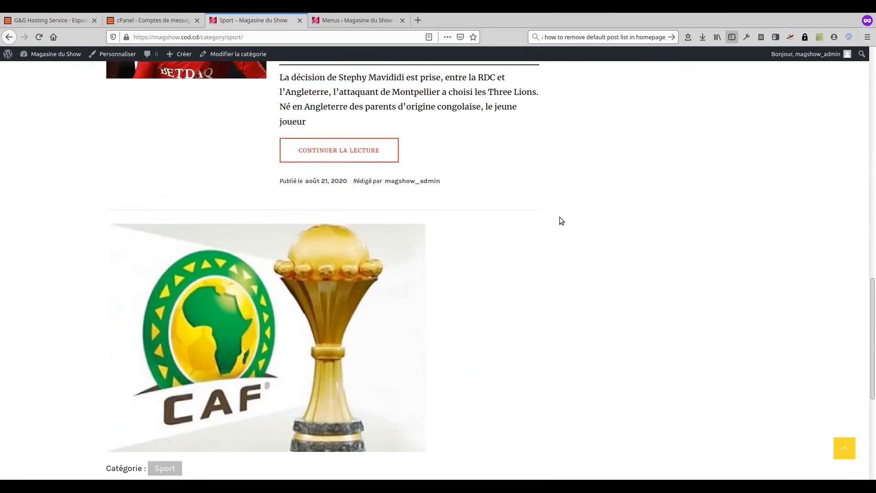
scroll(558, 217, "up", 10)
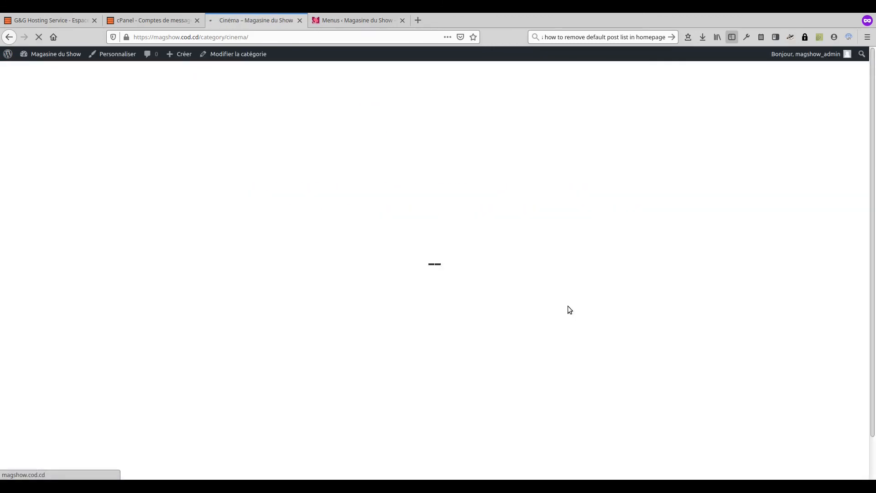
scroll(568, 307, "down", 10)
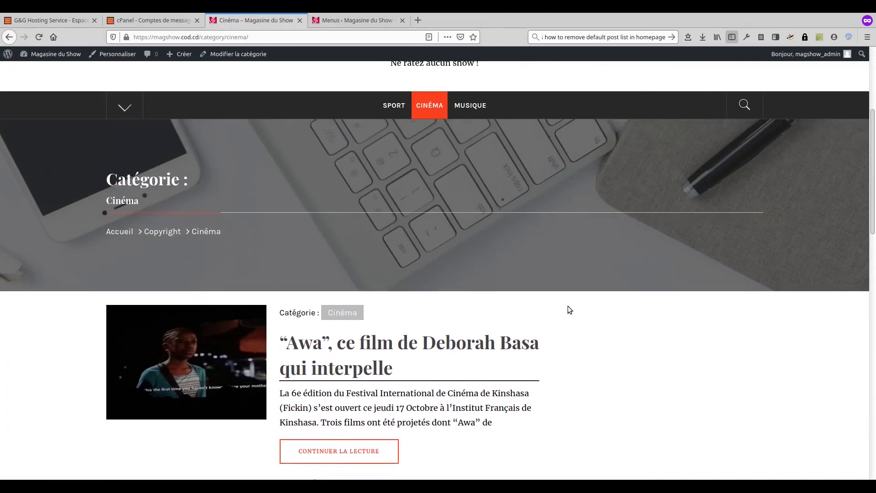
scroll(568, 310, "down", 10)
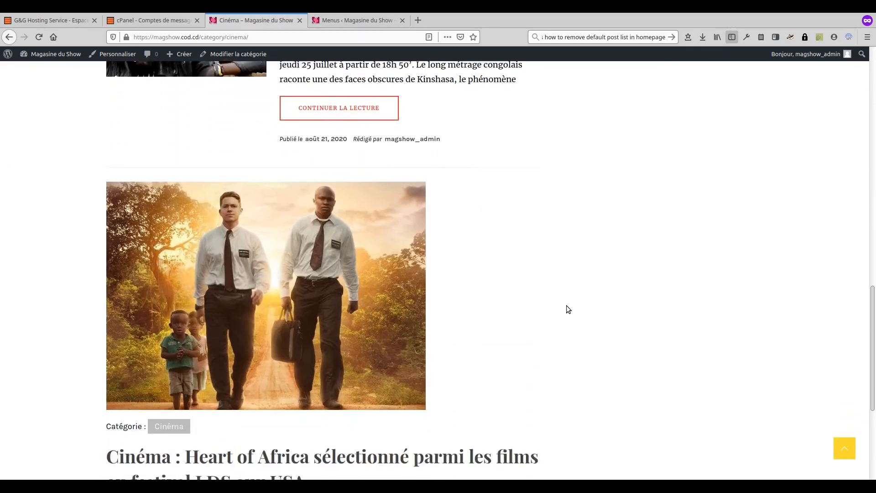
scroll(568, 310, "up", 20)
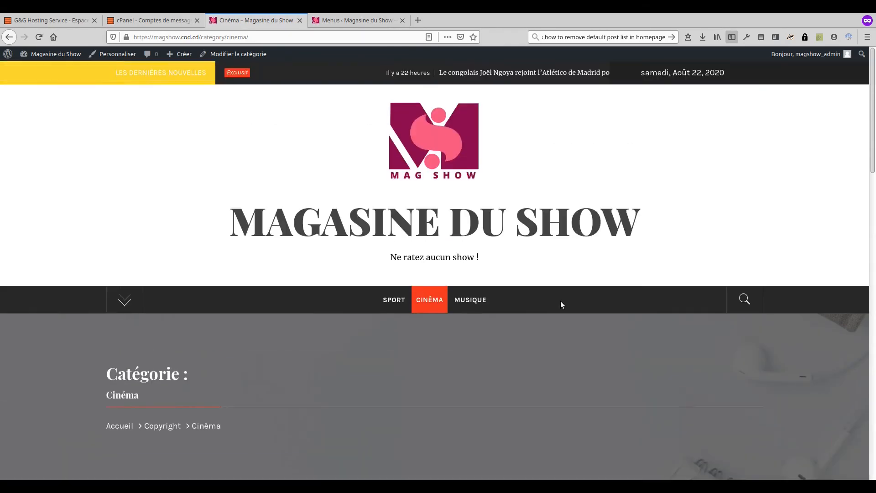
Step: Open the Musique category page and scroll through its posts
left_click(470, 299)
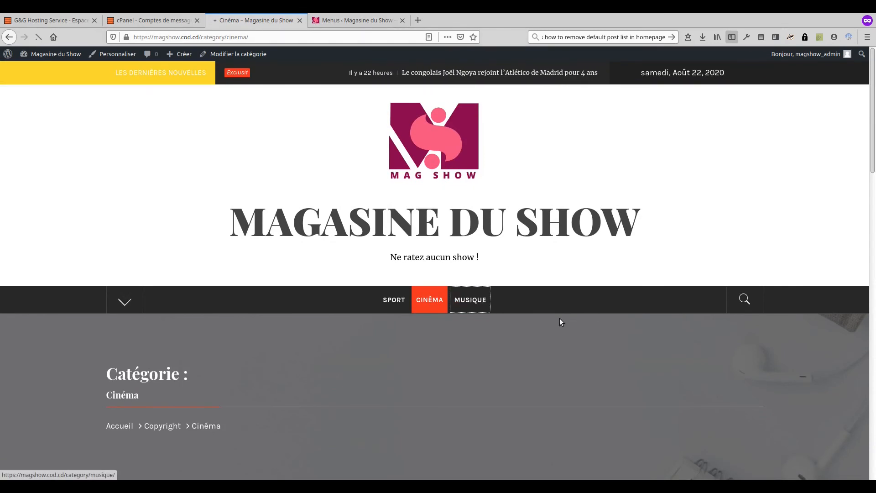
scroll(596, 310, "down", 10)
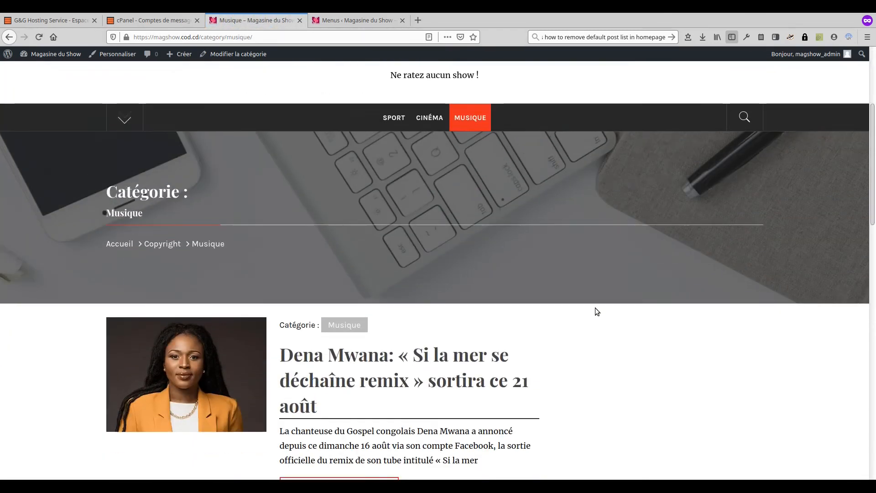
scroll(595, 307, "down", 12)
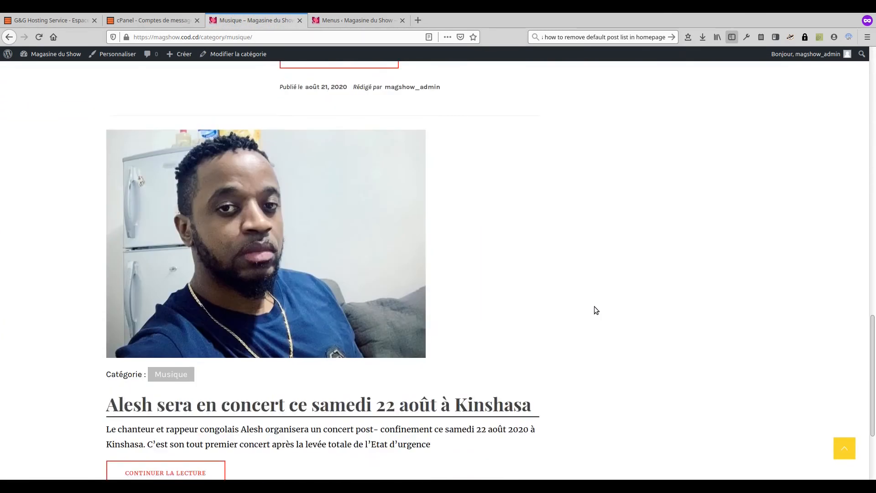
scroll(592, 300, "up", 20)
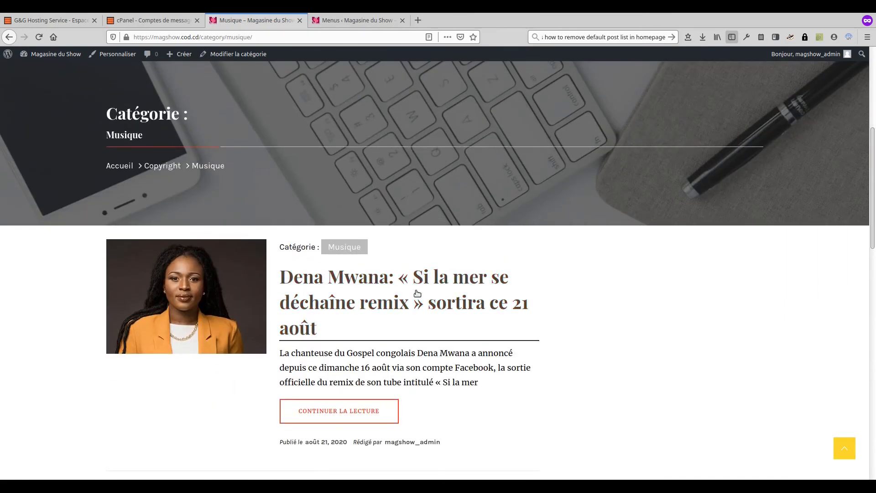
Step: Open the Dena Mwana article and read through it
left_click(417, 294)
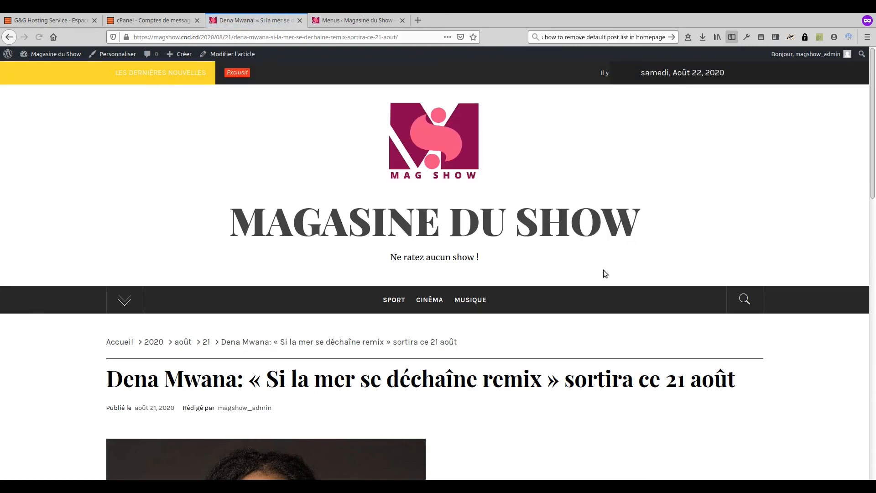
scroll(603, 270, "down", 10)
scroll(601, 269, "down", 5)
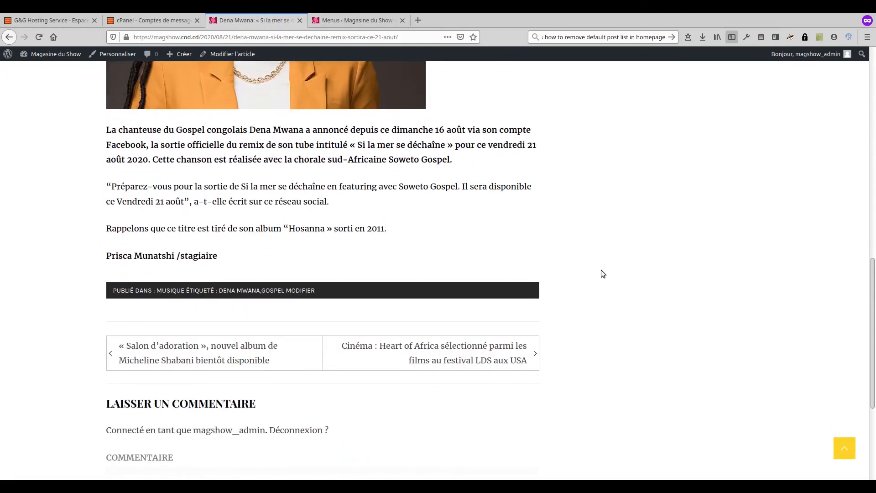
scroll(601, 274, "down", 1)
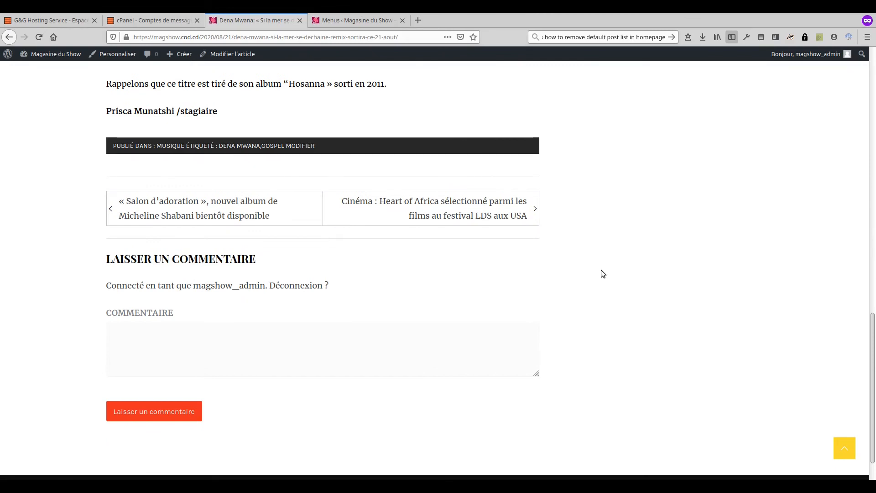
scroll(601, 269, "up", 15)
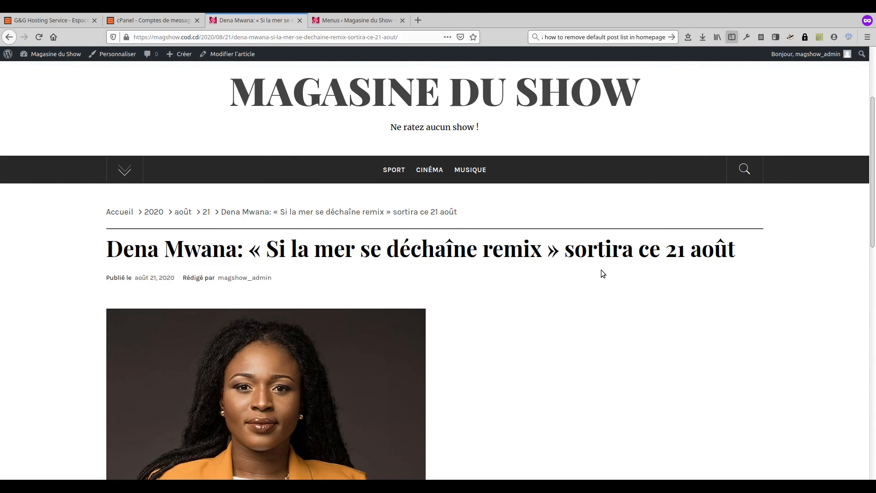
scroll(600, 270, "down", 15)
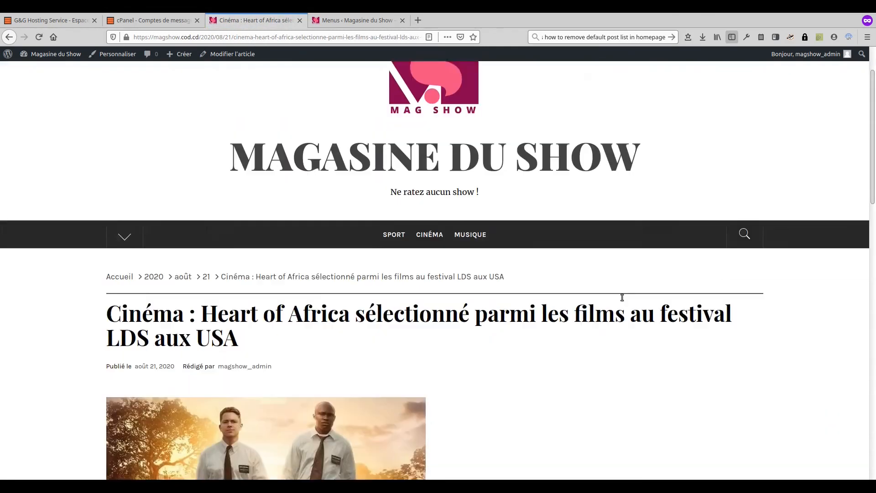
scroll(622, 297, "down", 10)
scroll(620, 294, "down", 3)
scroll(619, 292, "up", 12)
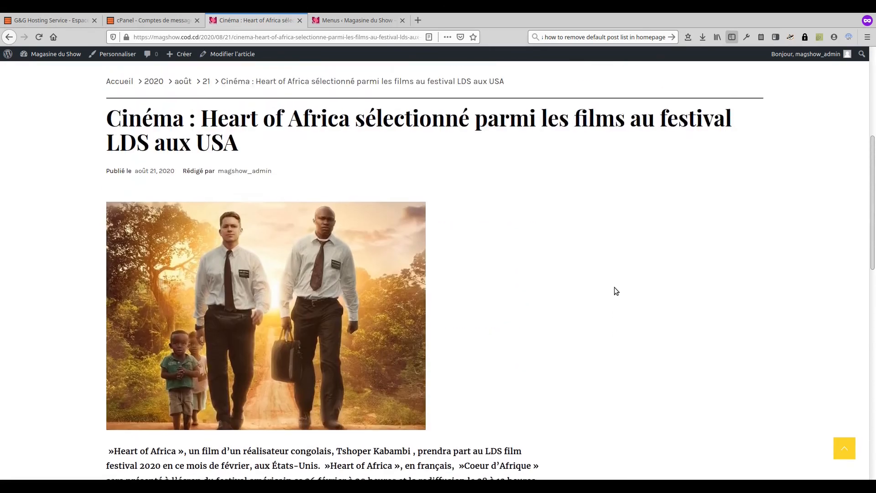
scroll(615, 291, "up", 4)
scroll(615, 290, "down", 6)
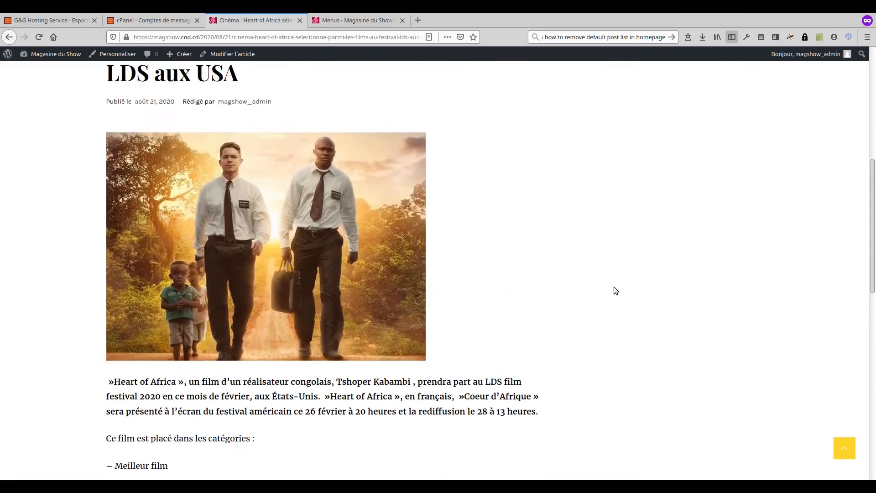
scroll(614, 288, "up", 6)
left_click(467, 229)
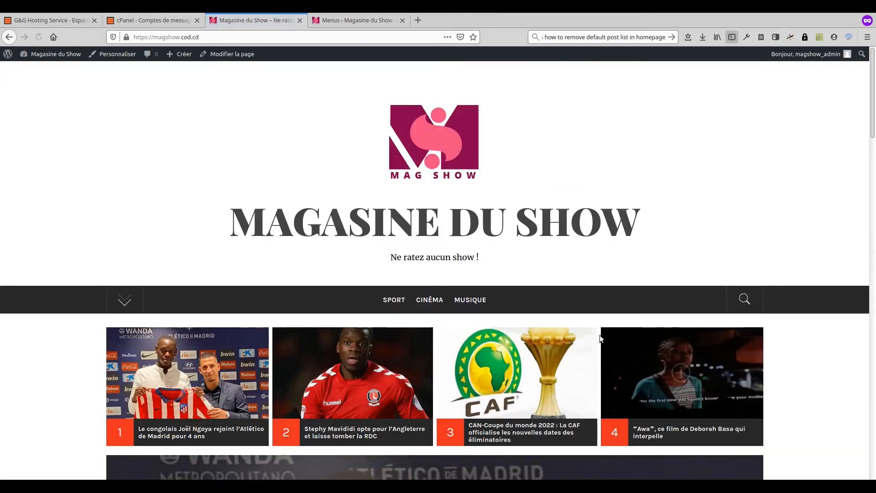
scroll(602, 338, "down", 5)
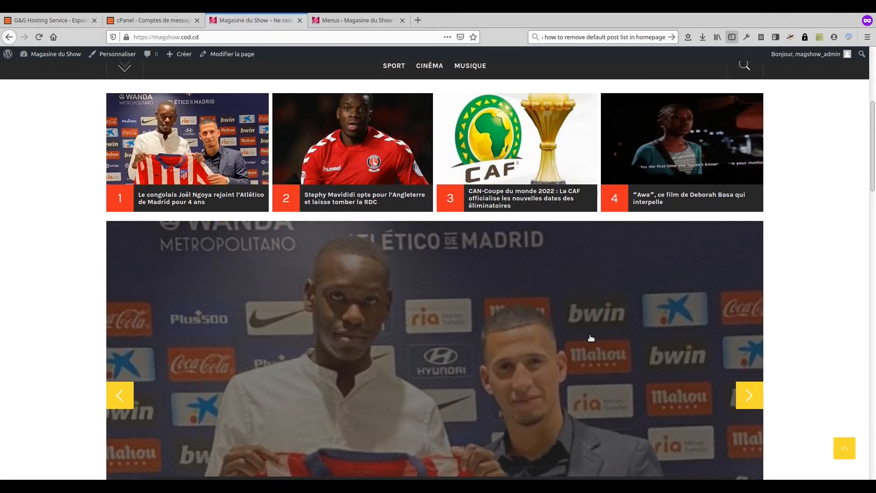
scroll(591, 338, "down", 18)
scroll(590, 338, "down", 9)
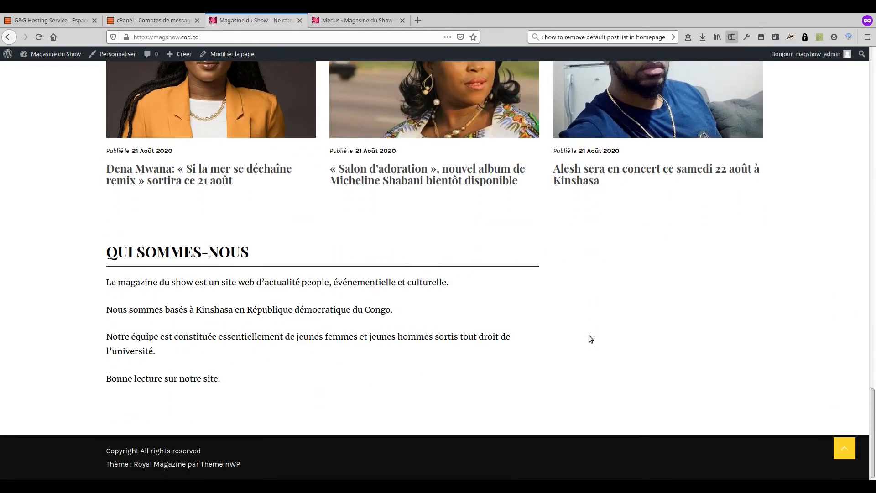
scroll(589, 335, "up", 5)
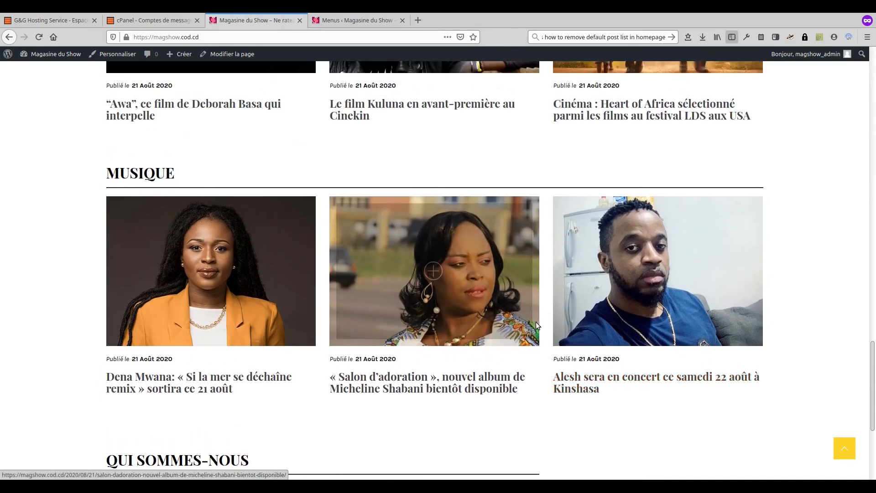
scroll(543, 313, "up", 20)
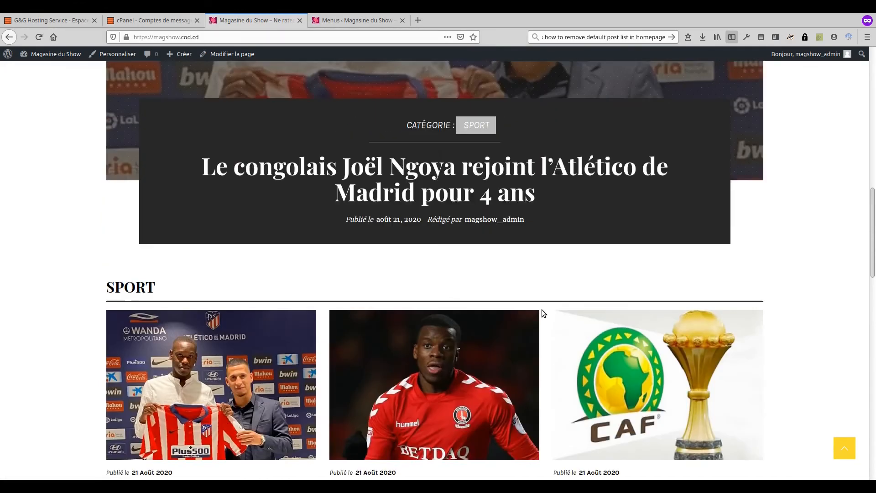
scroll(543, 312, "up", 8)
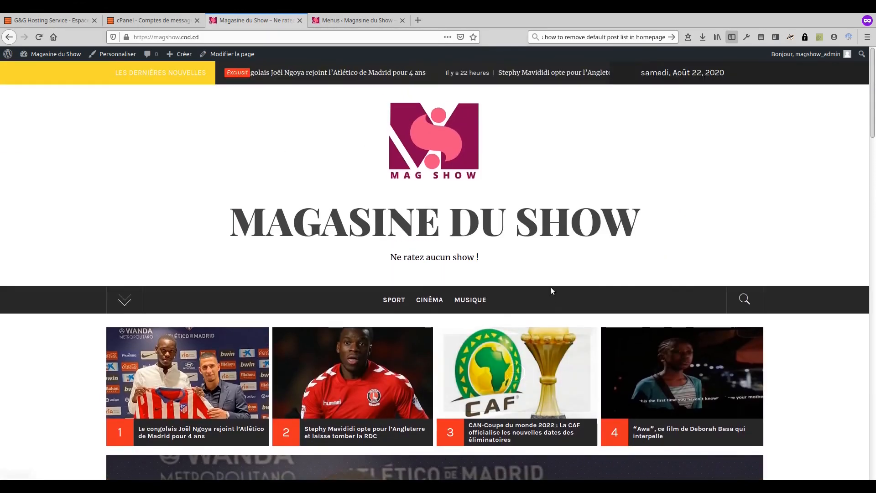
scroll(599, 320, "down", 8)
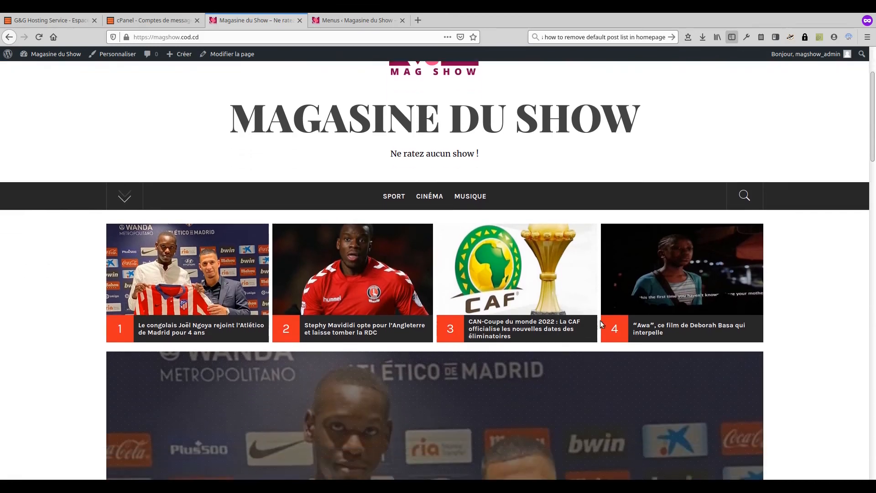
scroll(601, 322, "down", 9)
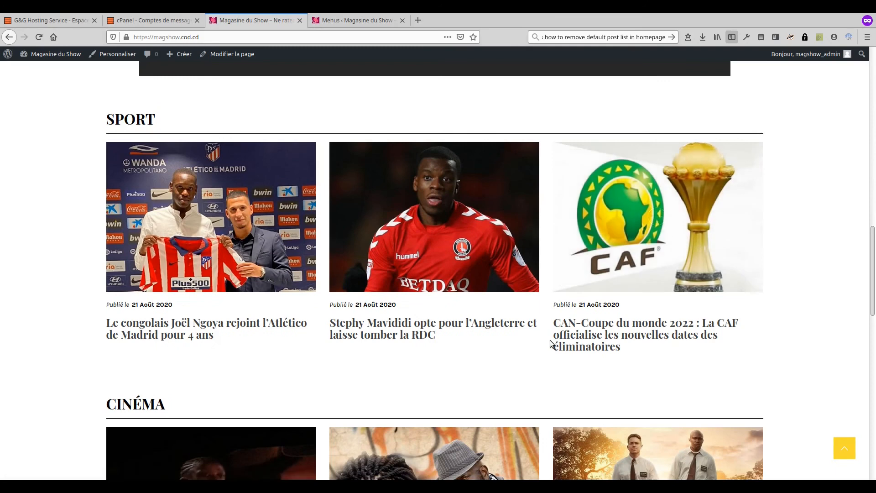
scroll(550, 340, "down", 10)
scroll(551, 343, "down", 5)
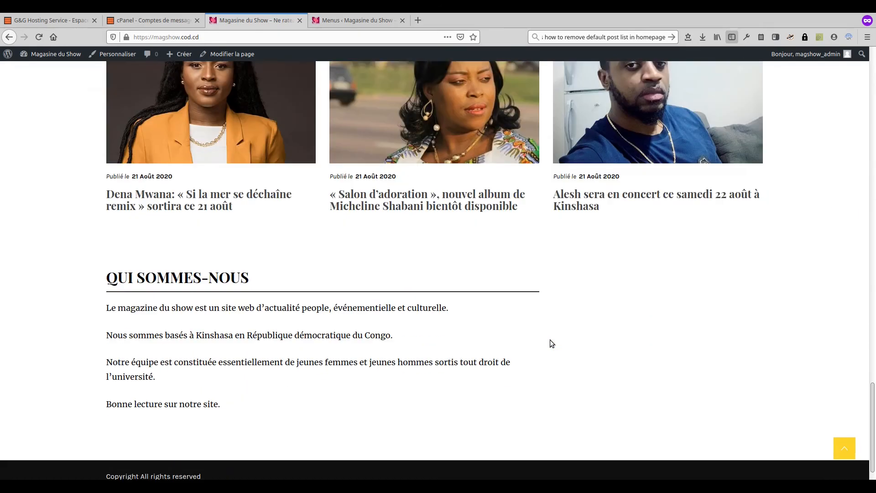
scroll(549, 339, "up", 20)
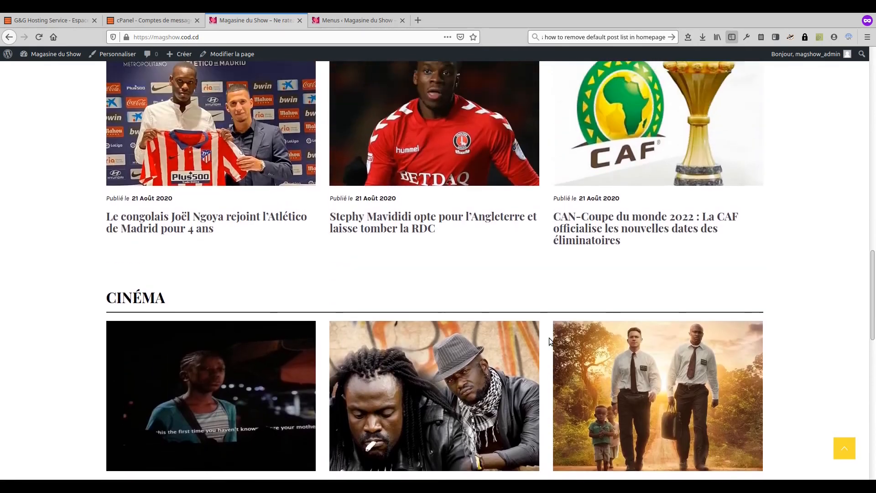
scroll(549, 342, "up", 10)
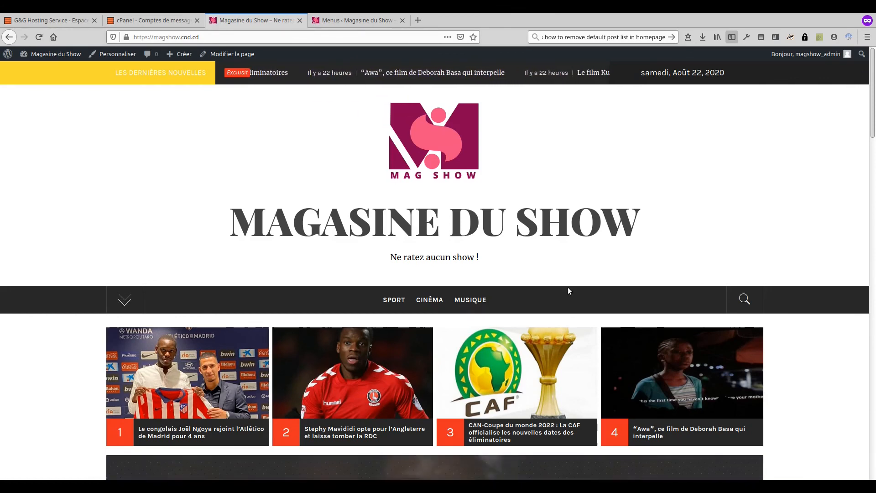
scroll(592, 272, "down", 3)
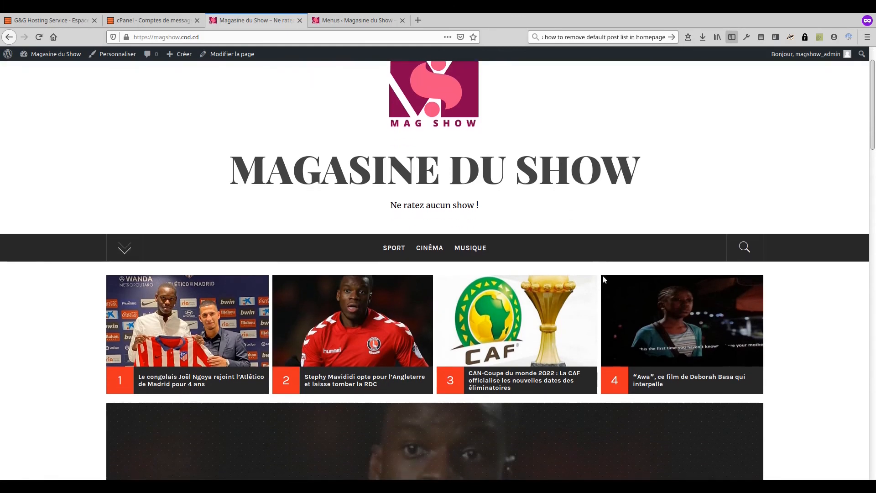
scroll(600, 278, "down", 2)
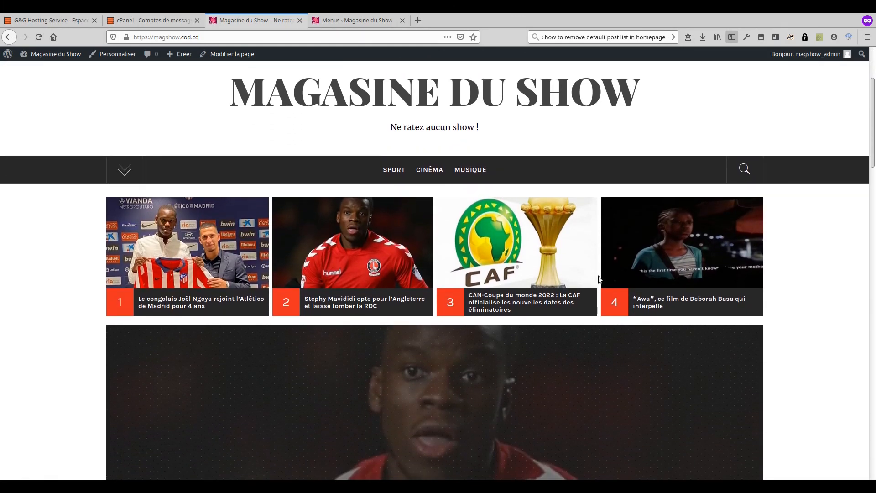
scroll(599, 280, "down", 10)
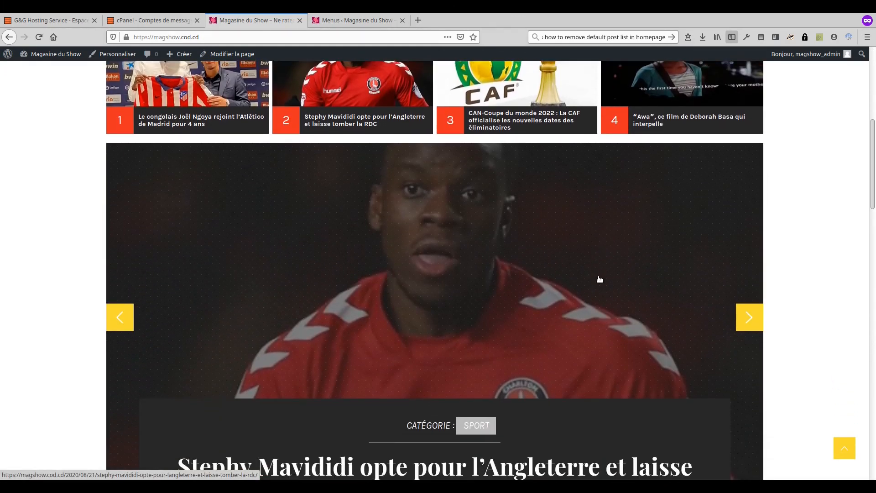
scroll(599, 279, "down", 14)
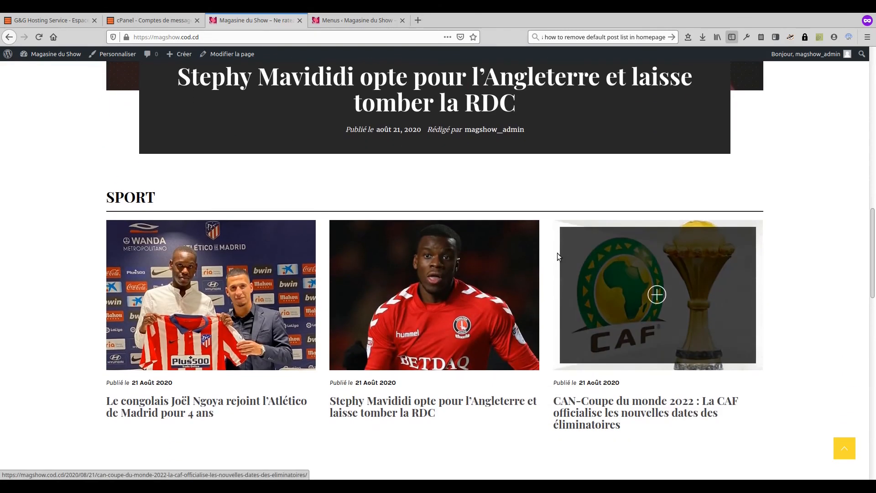
scroll(546, 239, "down", 20)
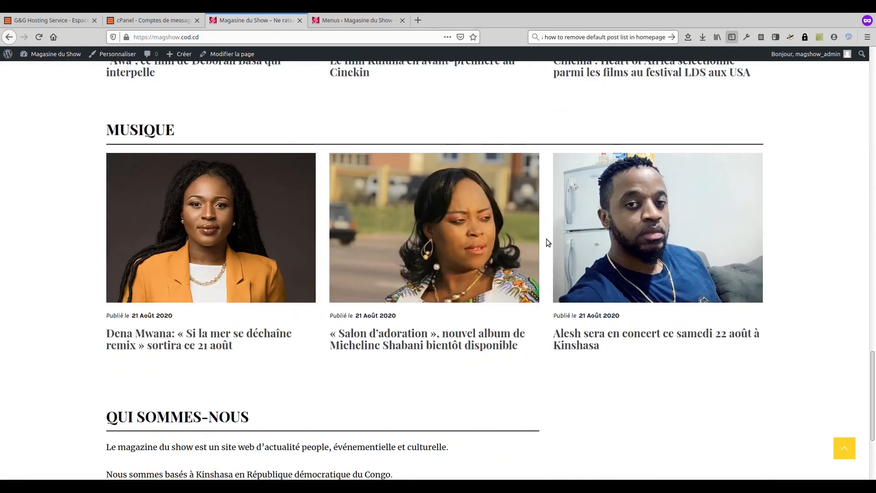
scroll(547, 242, "up", 20)
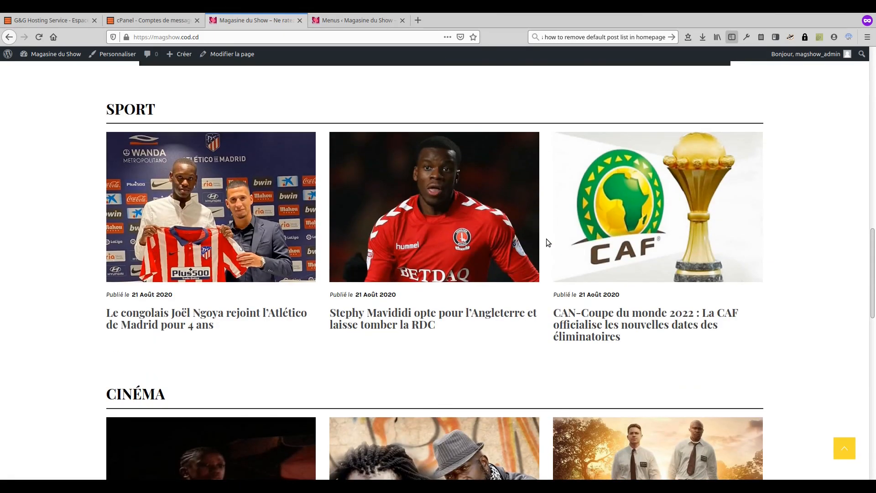
scroll(547, 239, "up", 20)
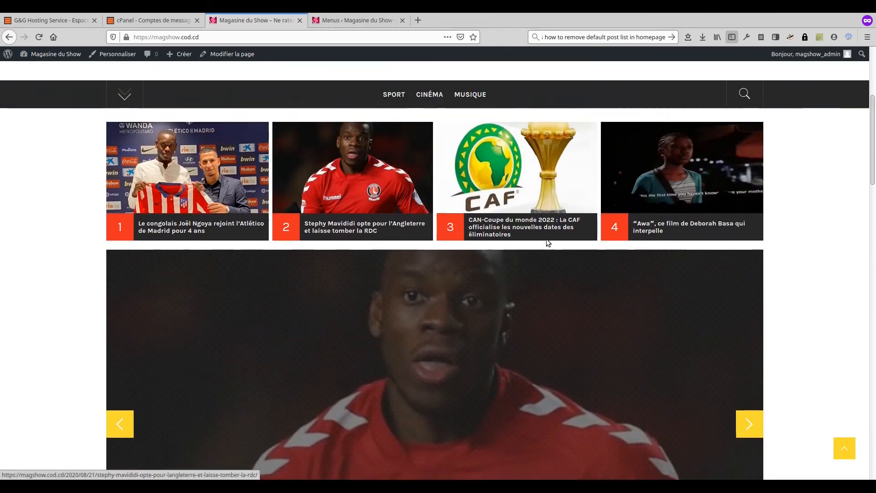
scroll(546, 239, "up", 8)
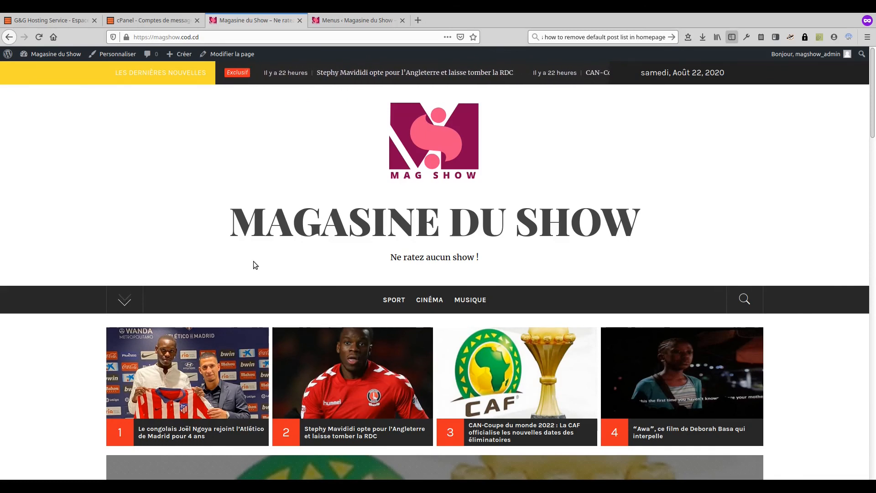
Step: In a new private tab, go to the gontcho.net site
left_click(418, 20)
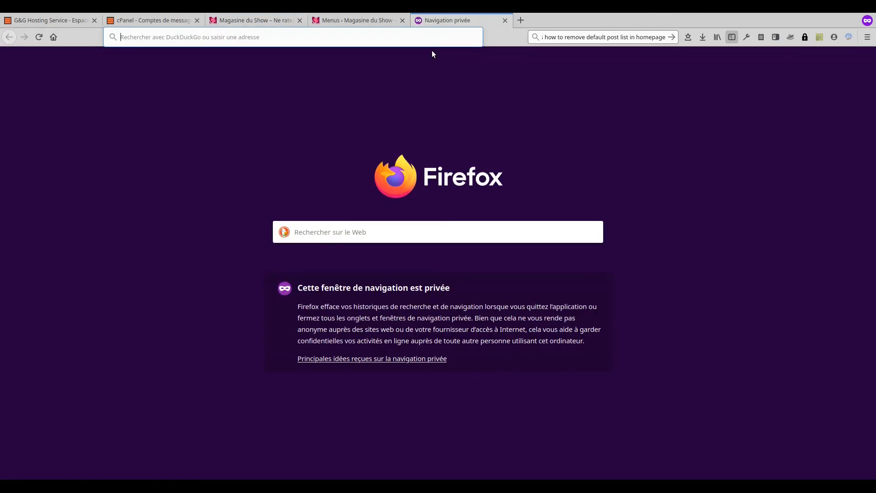
type("gontcho.net/")
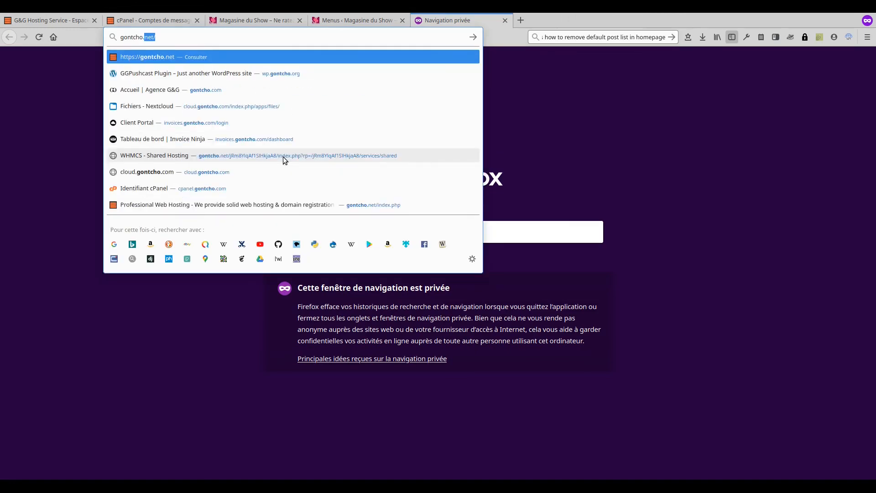
key("Return")
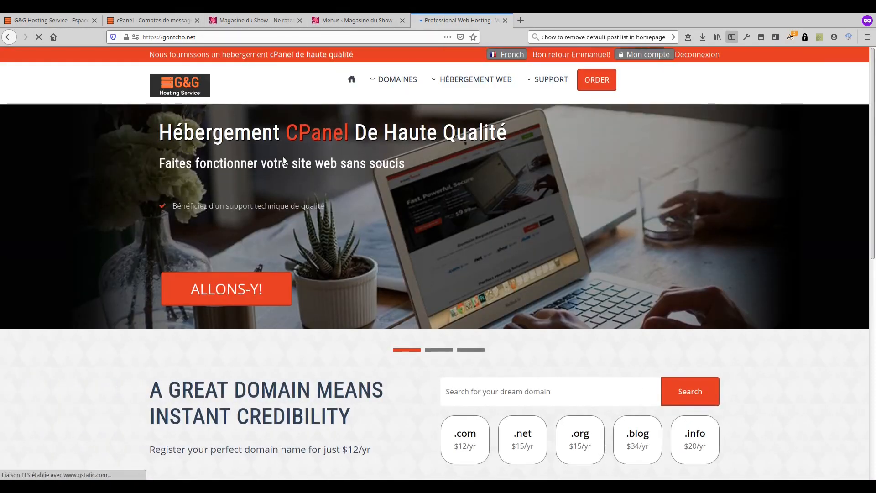
Step: Open HÉBERGEMENT WEB > Shared Hosting and review the six plans and yearly prices
mouse_move(475, 80)
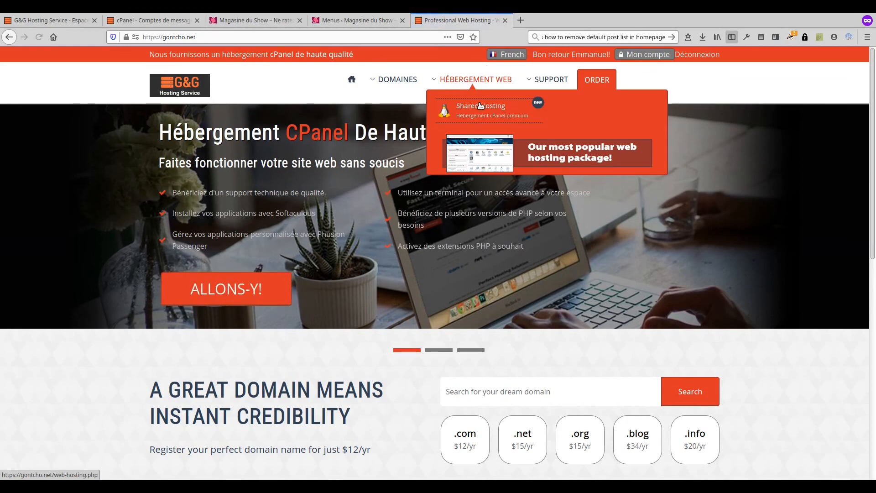
left_click(481, 106)
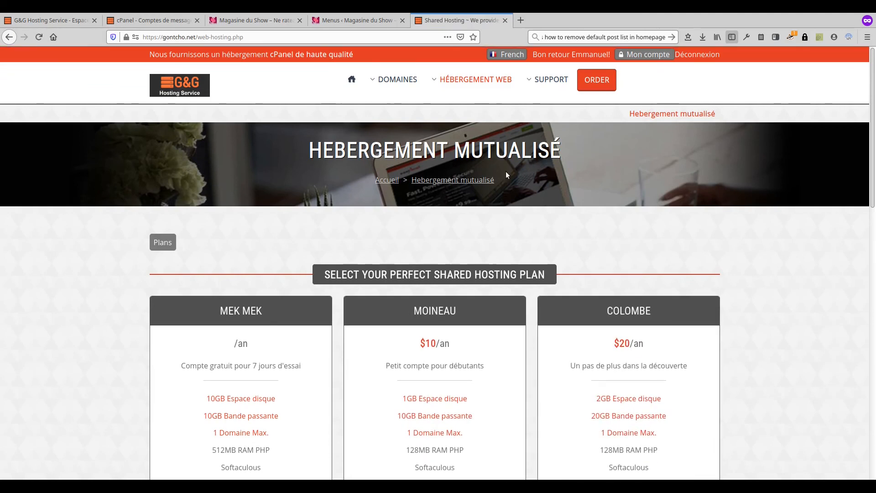
scroll(804, 226, "down", 3)
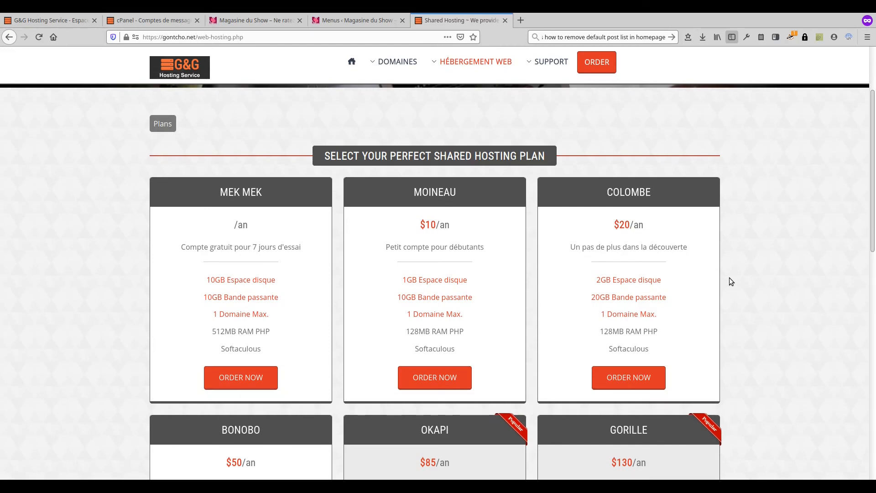
scroll(729, 281, "down", 5)
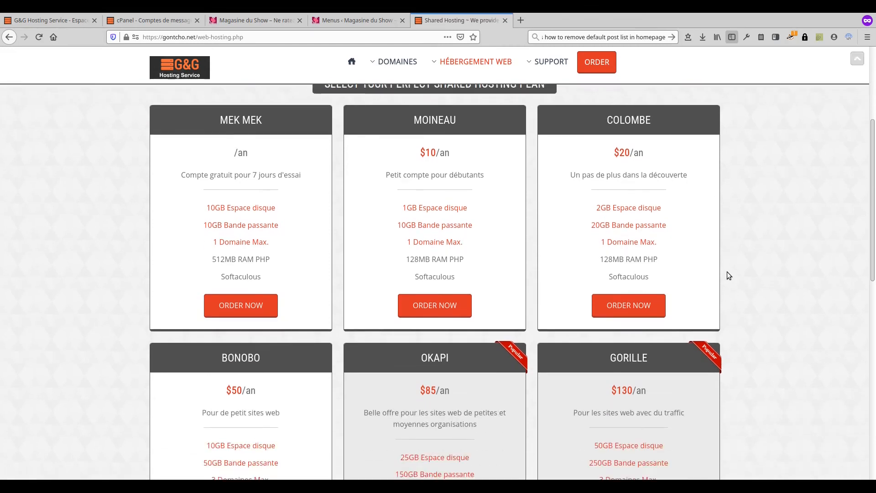
scroll(728, 208, "down", 1)
scroll(737, 202, "up", 1)
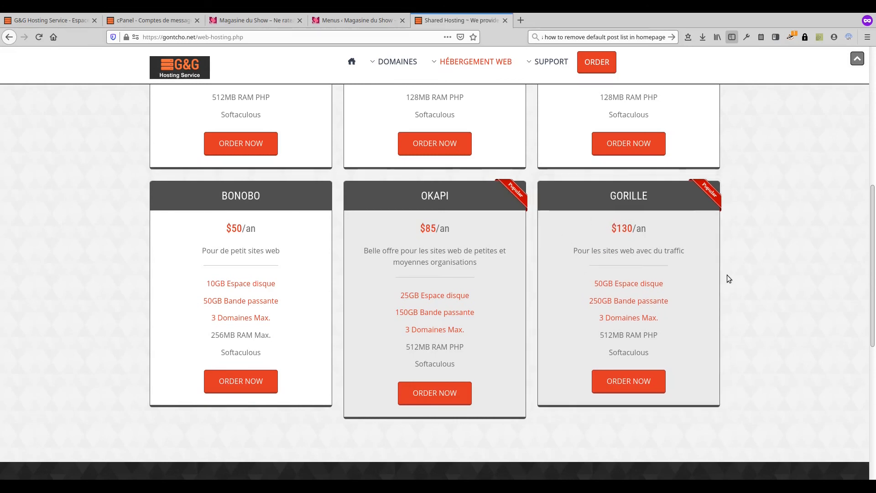
scroll(565, 327, "up", 3)
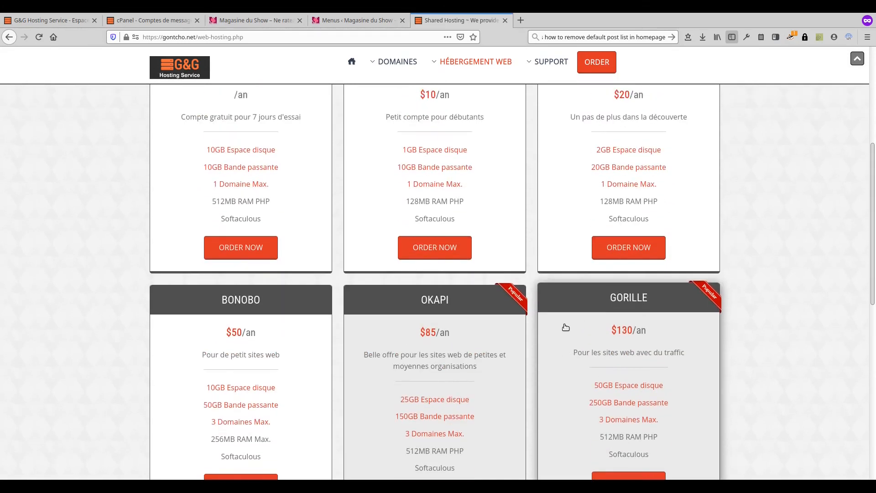
scroll(565, 327, "up", 2)
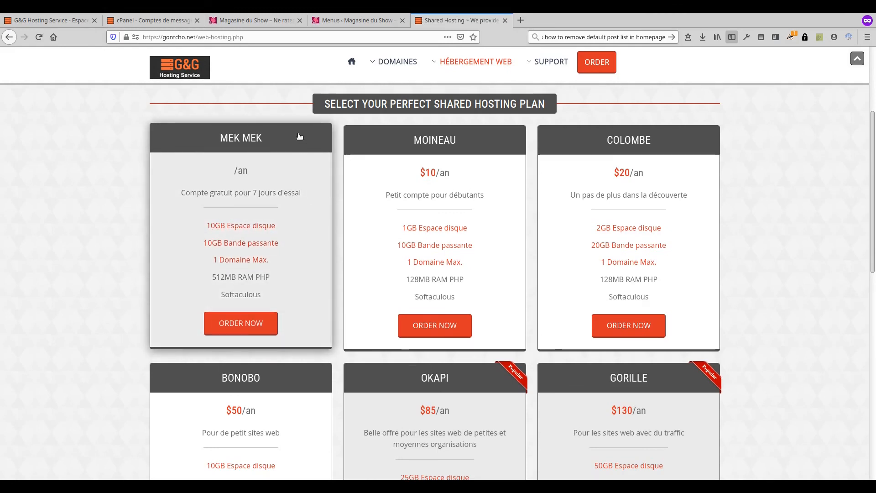
scroll(69, 303, "up", 5)
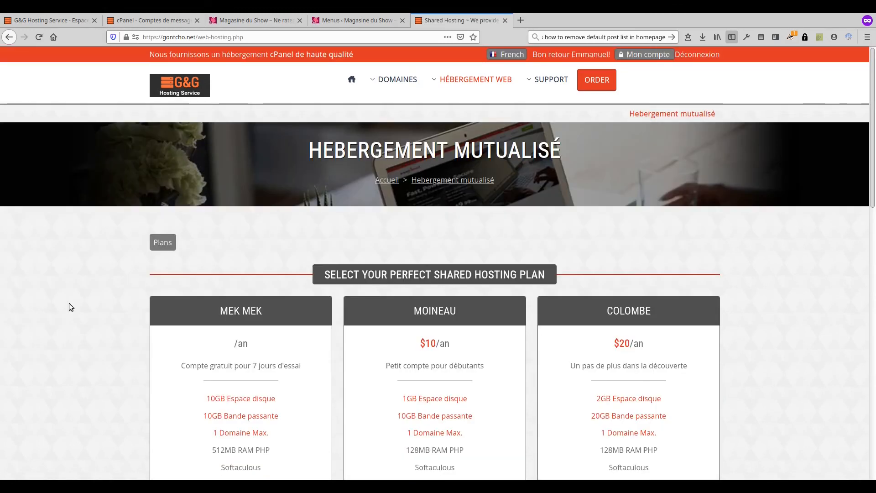
left_click(49, 18)
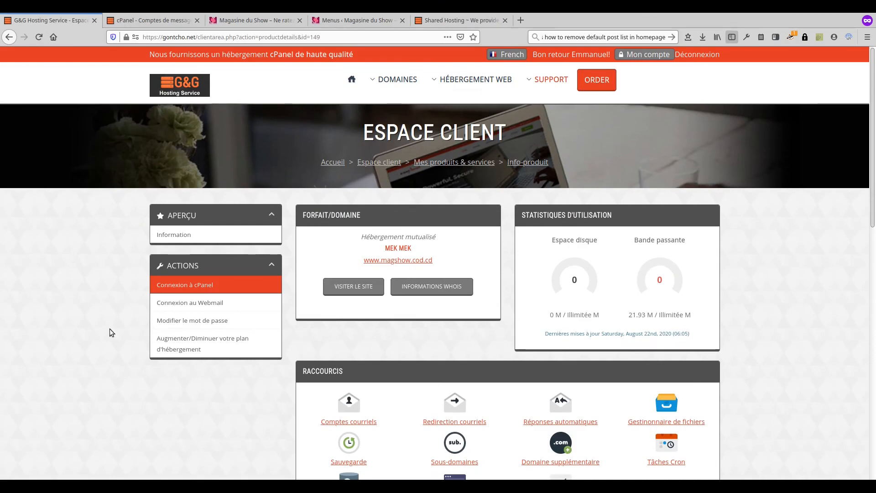
scroll(129, 377, "down", 3)
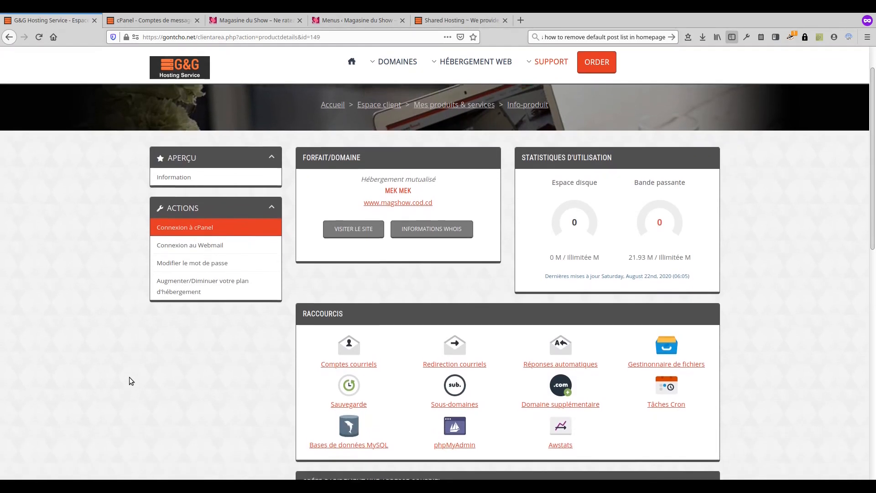
scroll(129, 376, "up", 3)
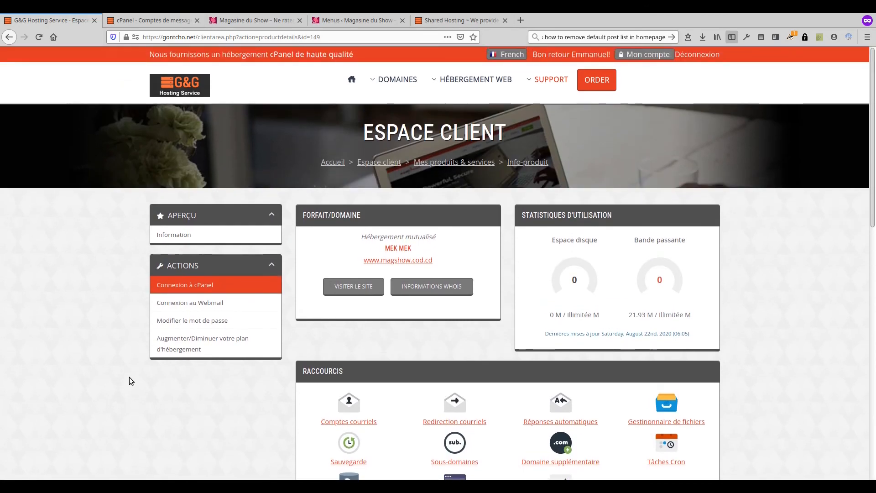
scroll(130, 376, "down", 2)
scroll(130, 377, "up", 2)
left_click(210, 349)
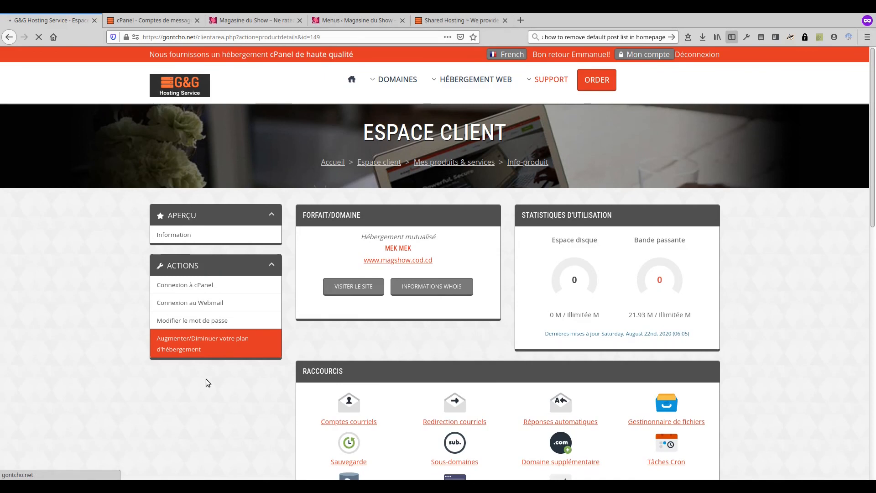